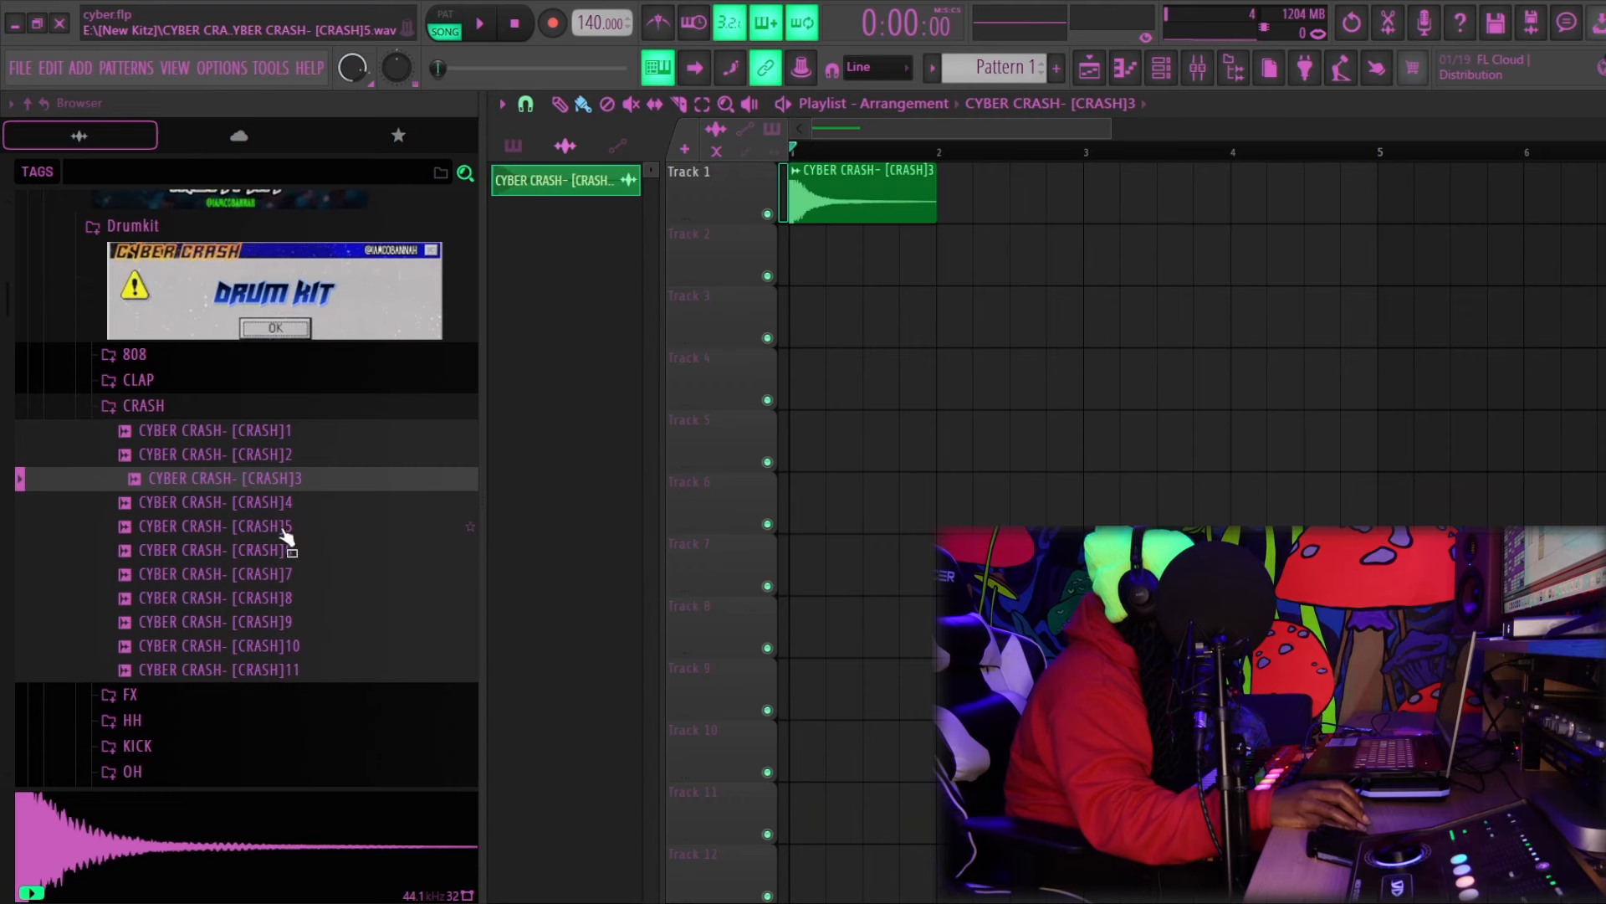
# Audition the remaining samples in the CRASH folder of the Cyber Crash drum kit, from number 4 through 11
pyautogui.press('Down')
pyautogui.press('Down')
pyautogui.press('Down')
pyautogui.press('Down')
pyautogui.press('Down')
pyautogui.press('Down')
pyautogui.press('Down')
pyautogui.press('Down')
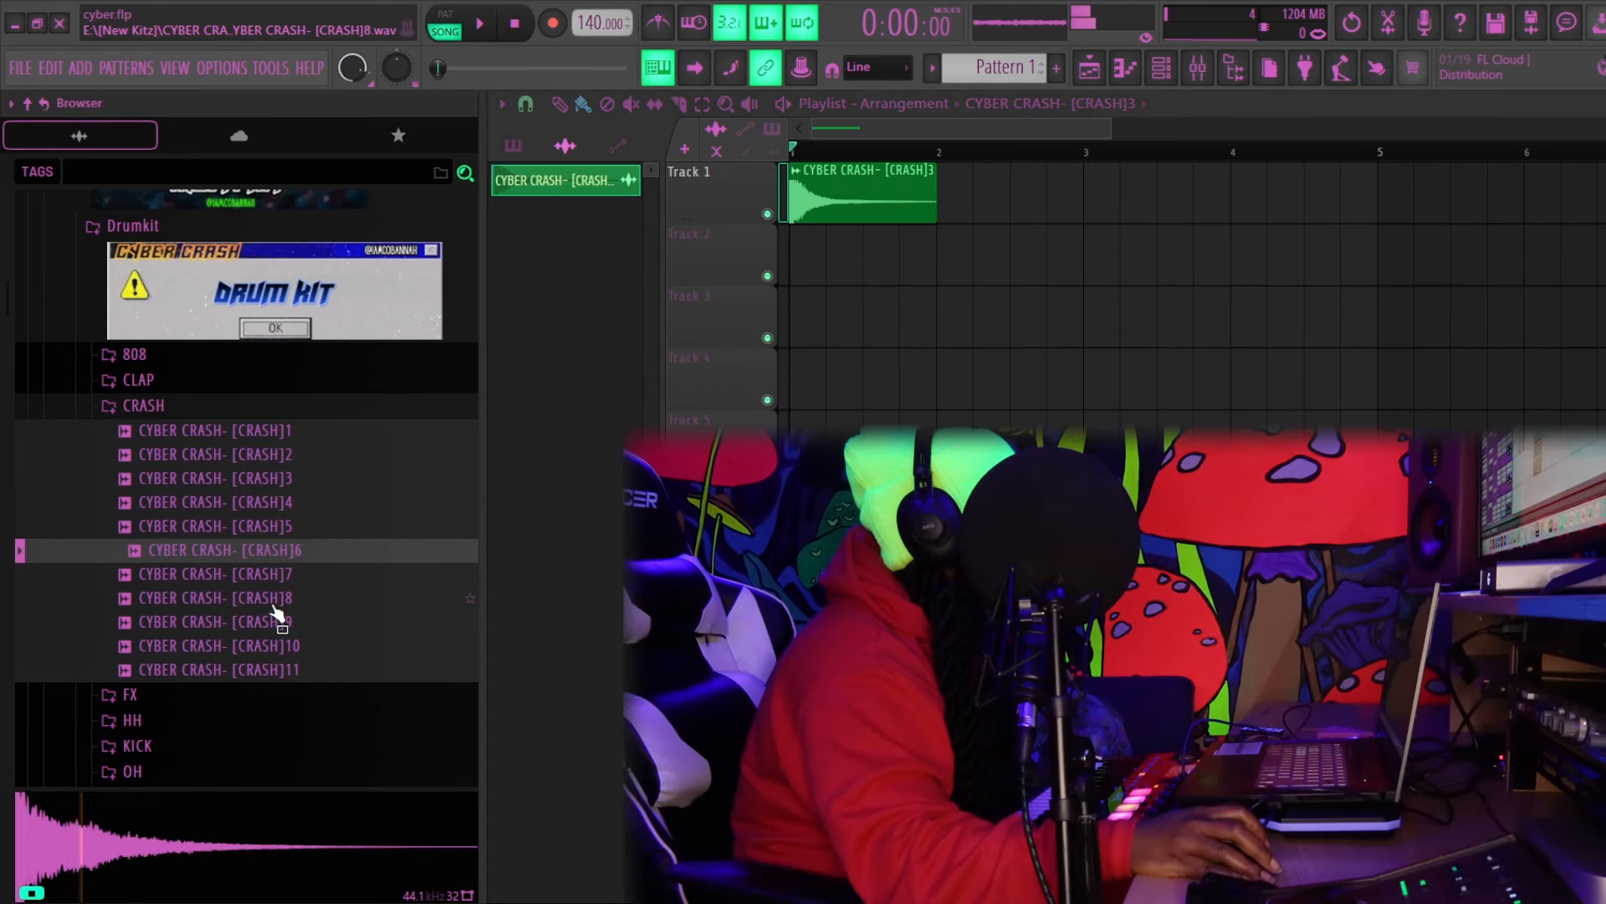
# Expand the drum kit's FX folder and audition several effects, including FX 2, 6, 14 and 15
pyautogui.scroll(-4, 219, 669)
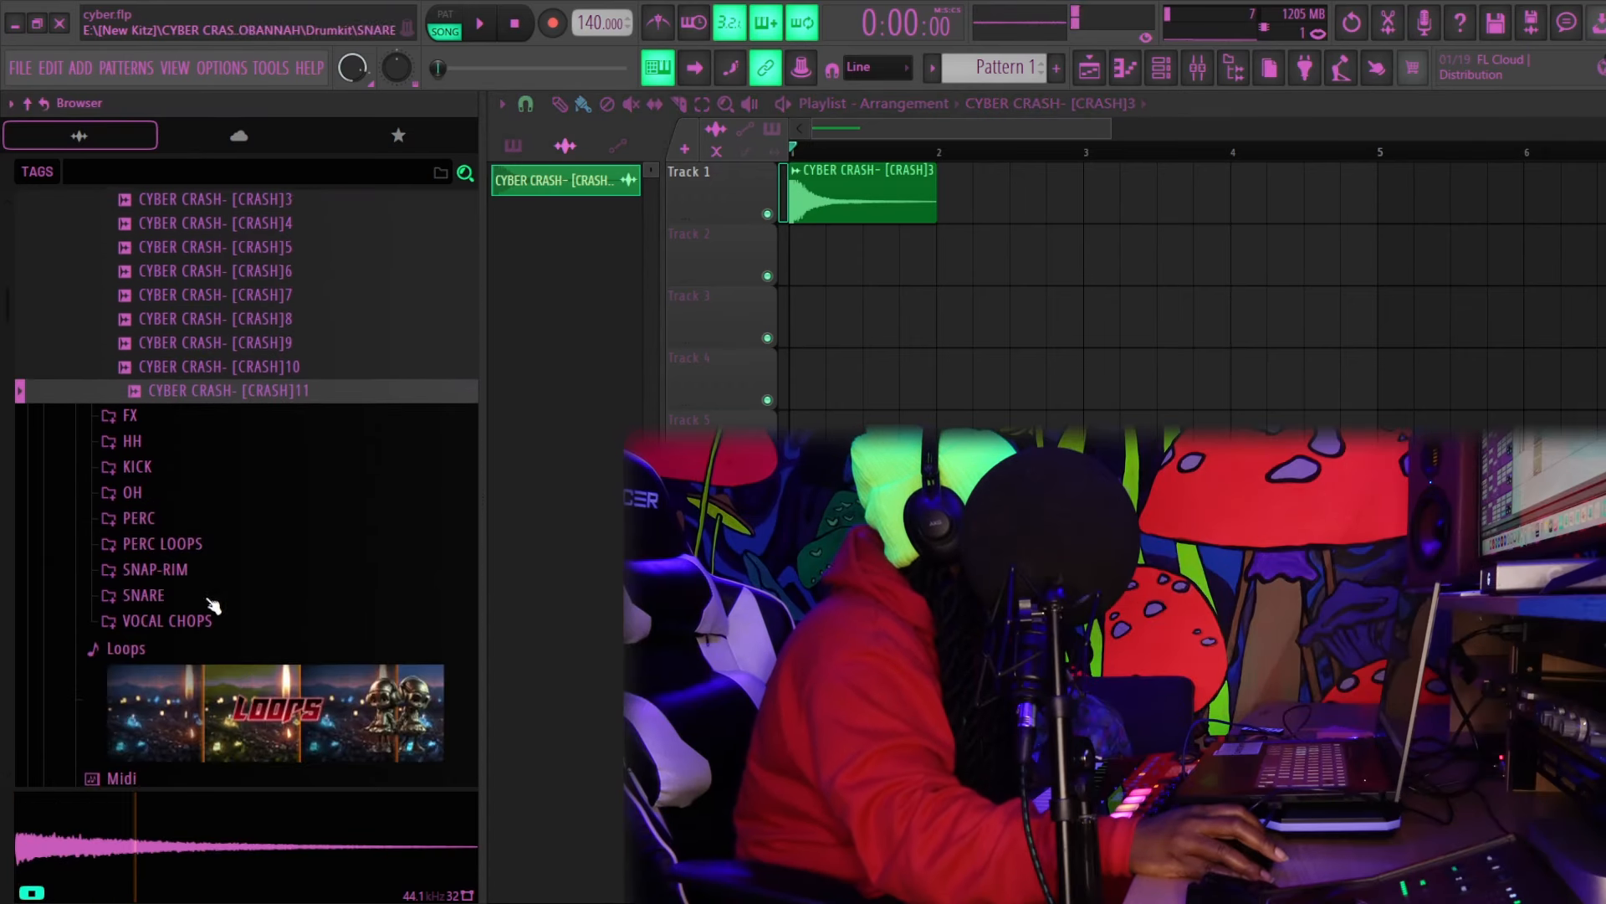
pyautogui.click(131, 409)
pyautogui.click(176, 456)
pyautogui.click(230, 553)
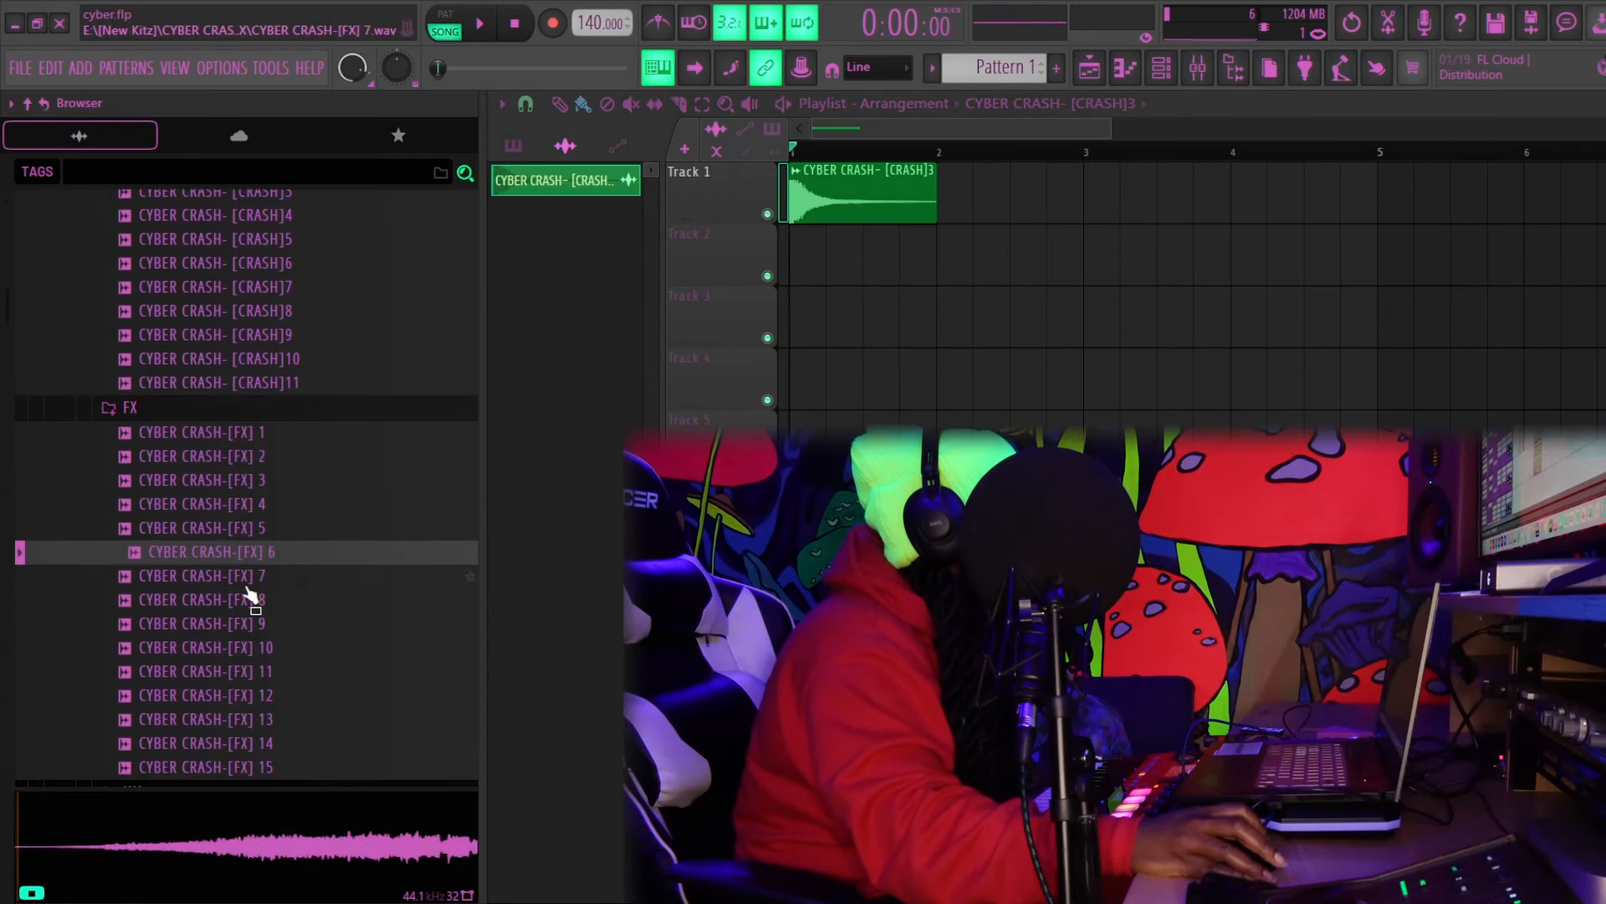
pyautogui.click(241, 699)
pyautogui.scroll(-4, 240, 675)
pyautogui.click(255, 457)
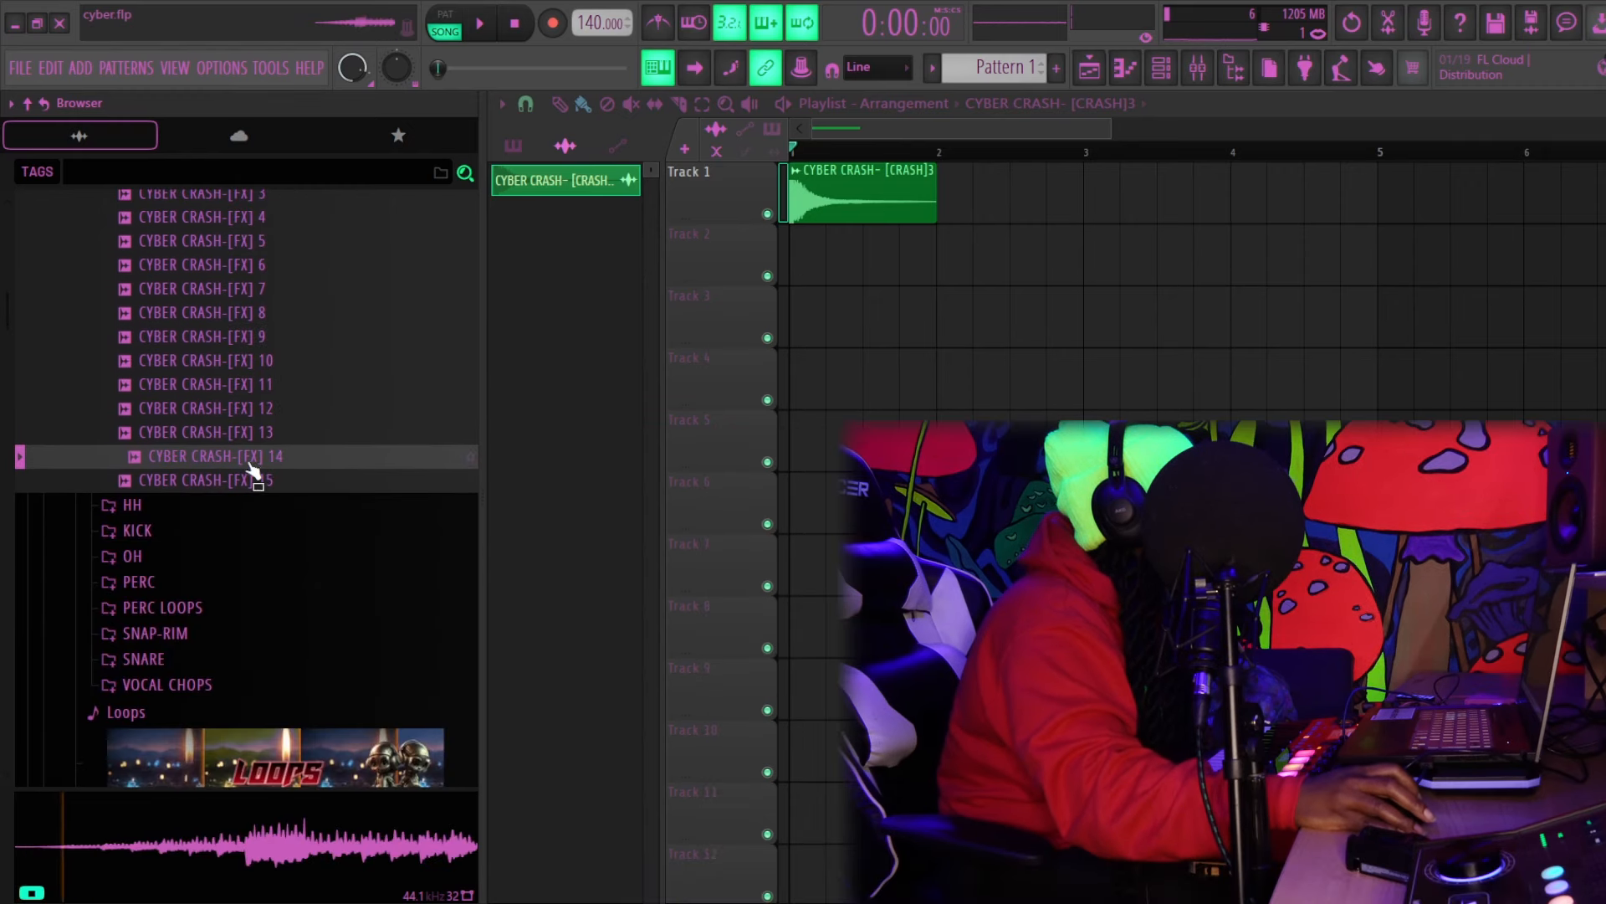
pyautogui.click(243, 481)
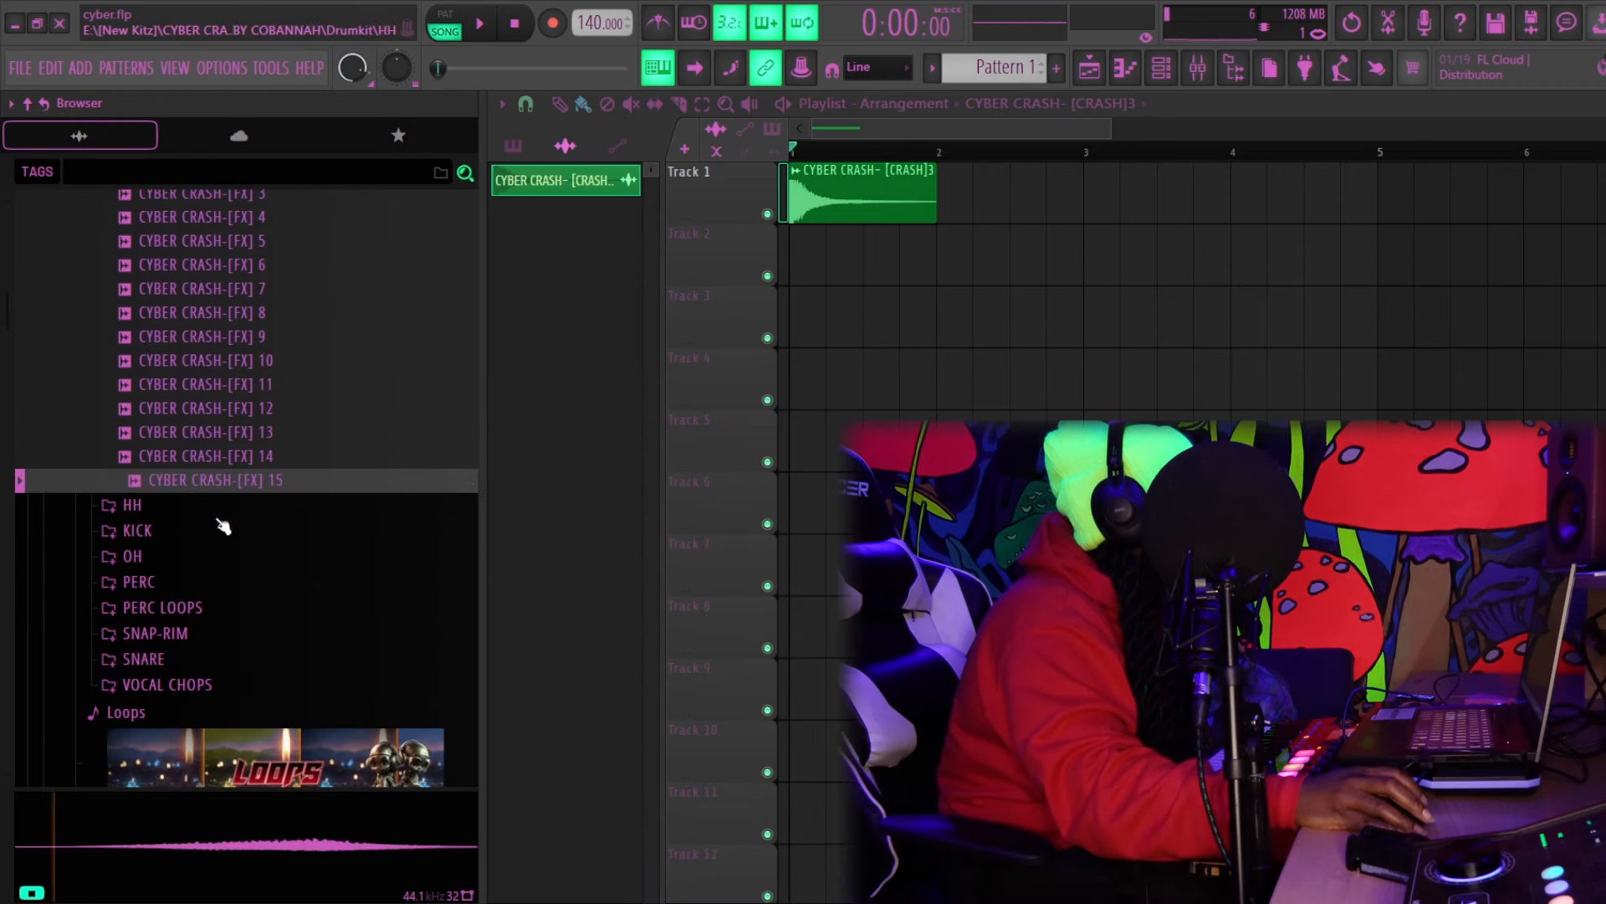
# Expand the HH folder and audition a selection of its hi-hats, including HH 3, 7, 9, 11, 12 and 13
pyautogui.click(180, 505)
pyautogui.click(238, 532)
pyautogui.scroll(-4, 240, 520)
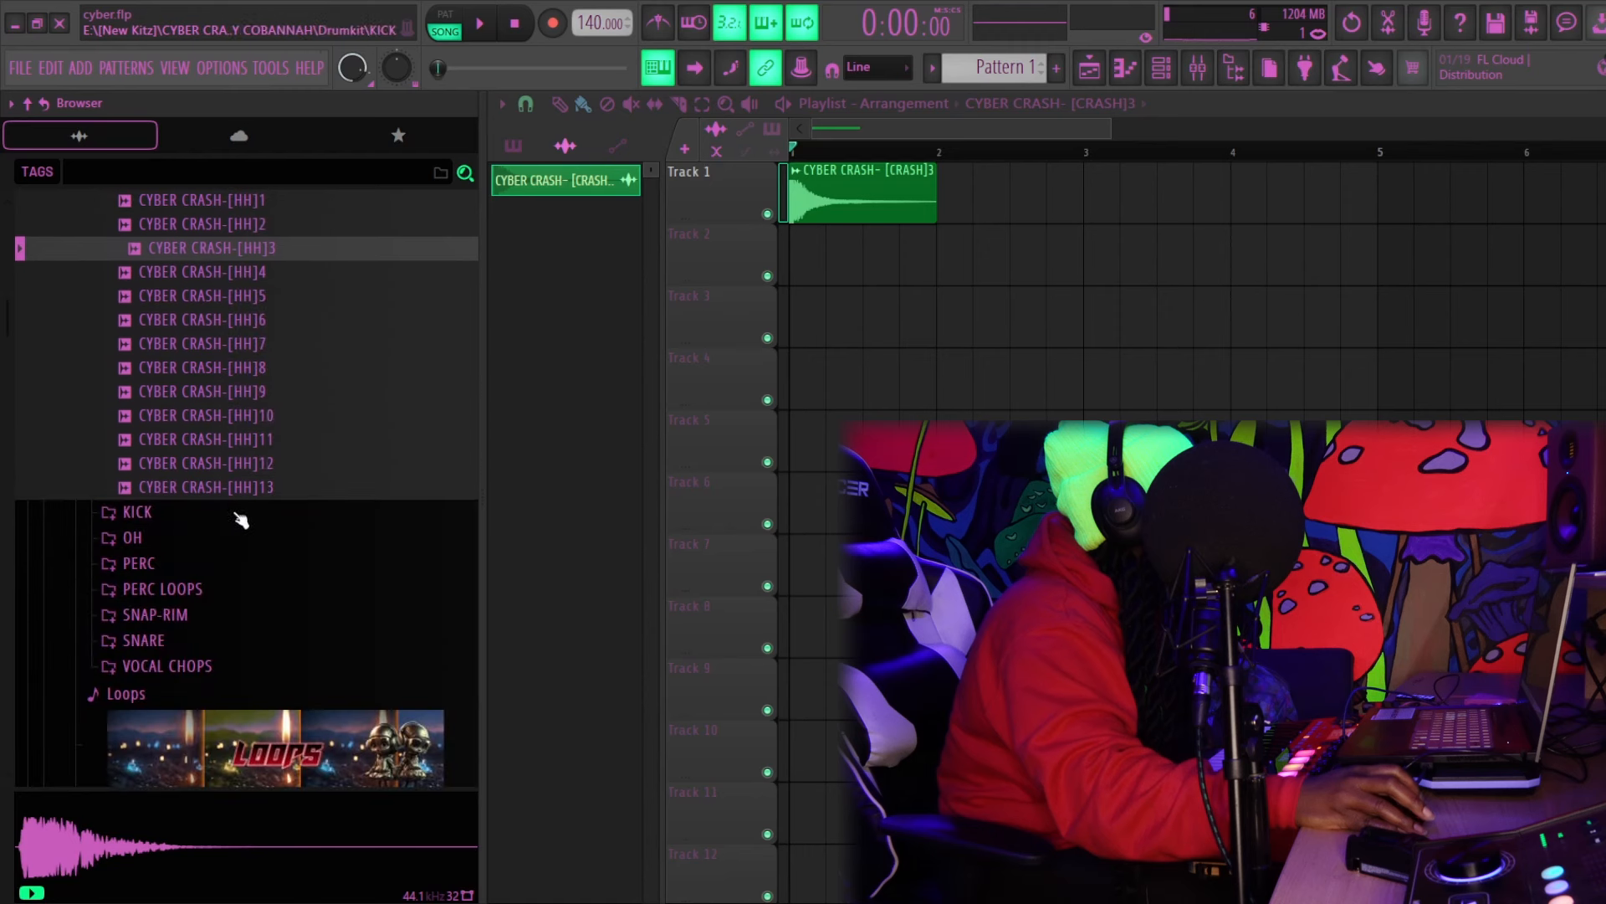
pyautogui.click(225, 344)
pyautogui.click(219, 392)
pyautogui.click(226, 439)
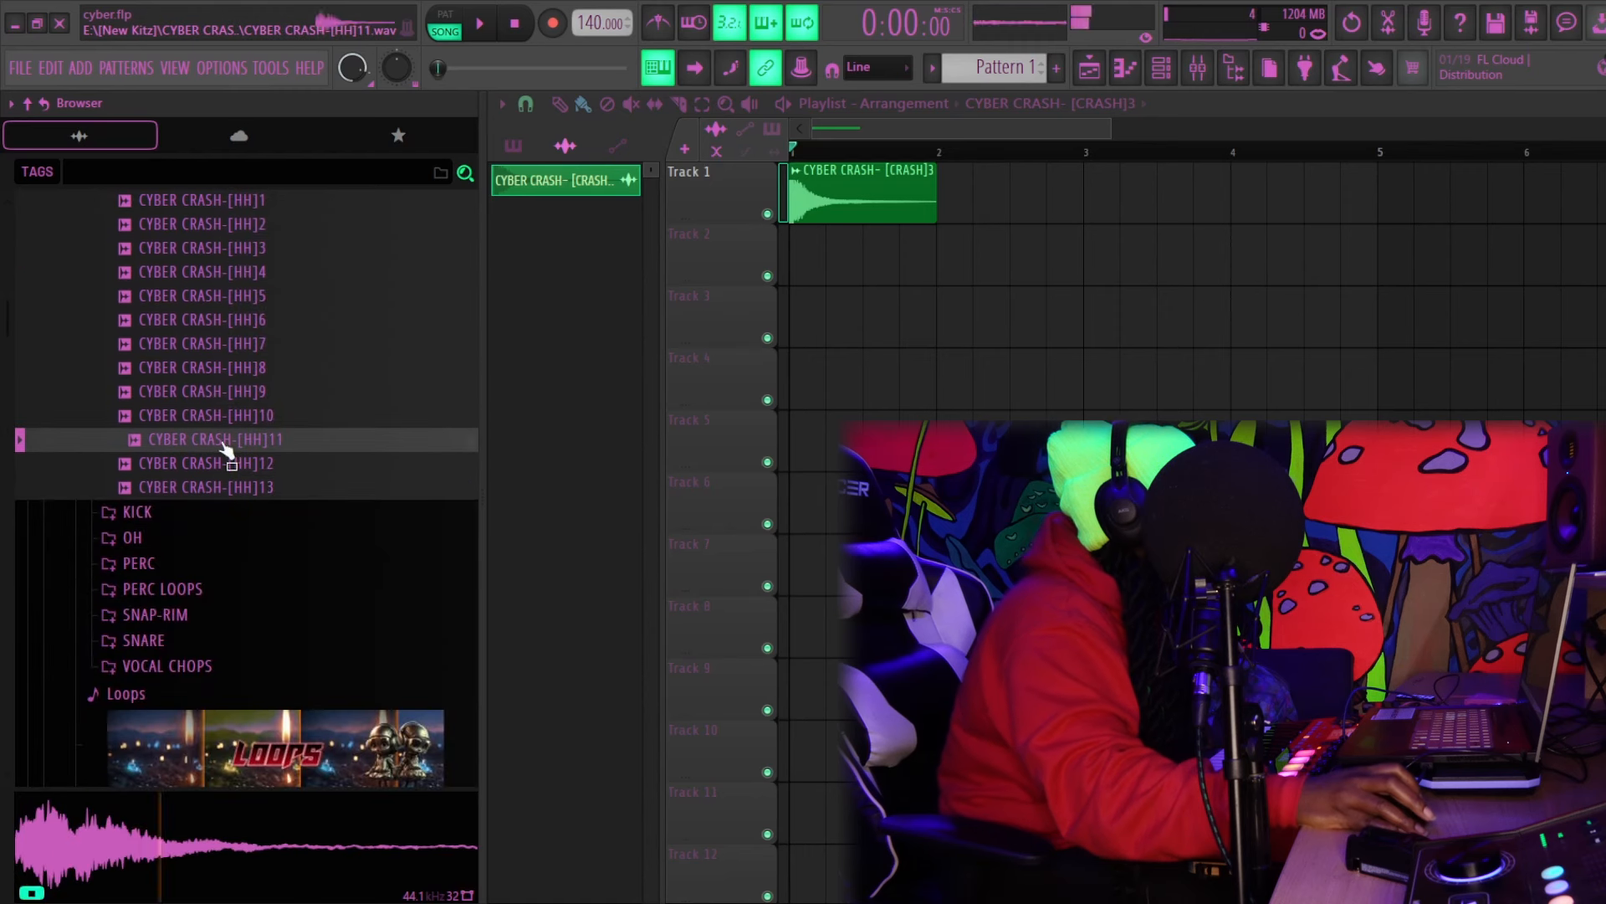
pyautogui.click(235, 486)
pyautogui.click(239, 467)
# Expand the KICK folder and audition kicks across the whole list, roughly every second one from 1 to 21
pyautogui.click(195, 514)
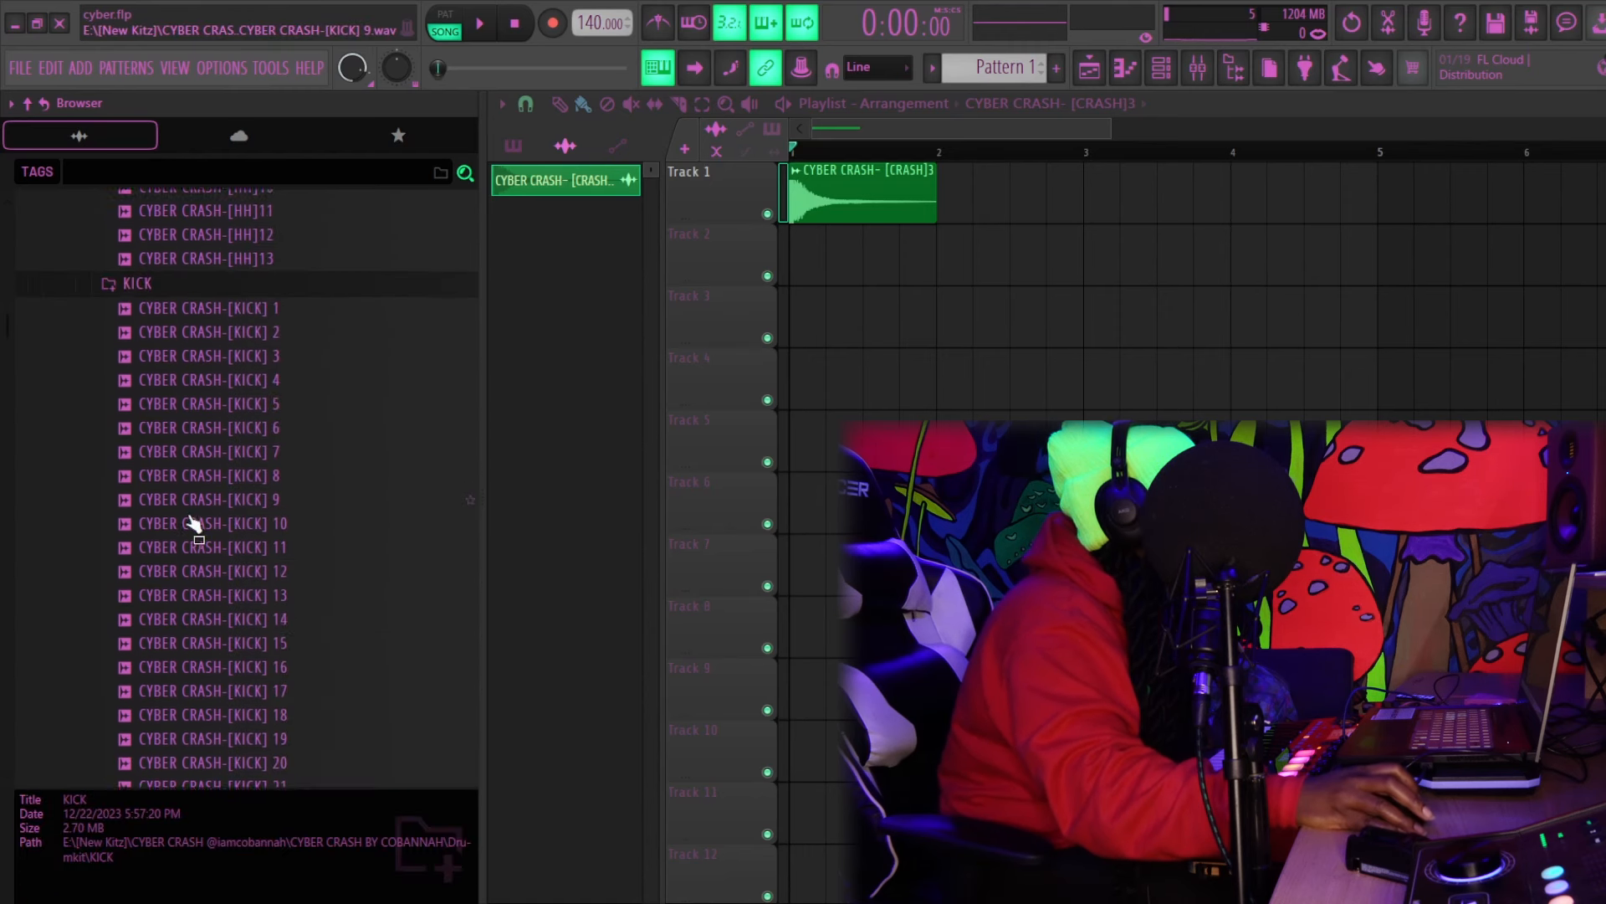
pyautogui.click(285, 297)
pyautogui.click(276, 343)
pyautogui.click(278, 392)
pyautogui.click(280, 439)
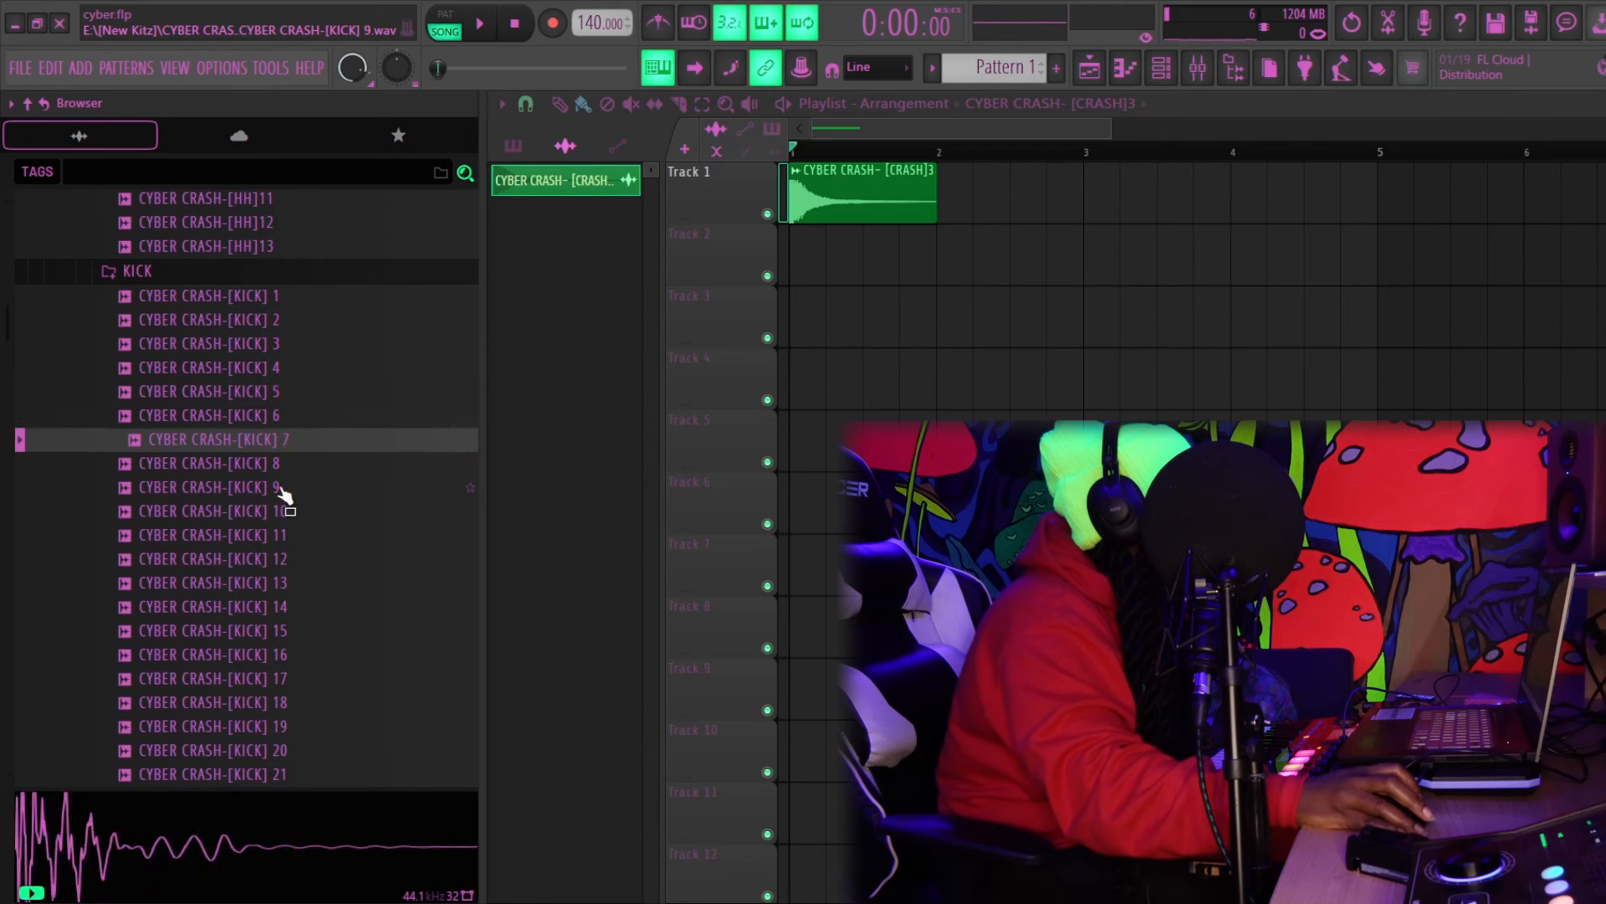
pyautogui.click(279, 487)
pyautogui.click(276, 534)
pyautogui.click(271, 582)
pyautogui.click(268, 630)
pyautogui.click(258, 702)
pyautogui.scroll(-4, 257, 699)
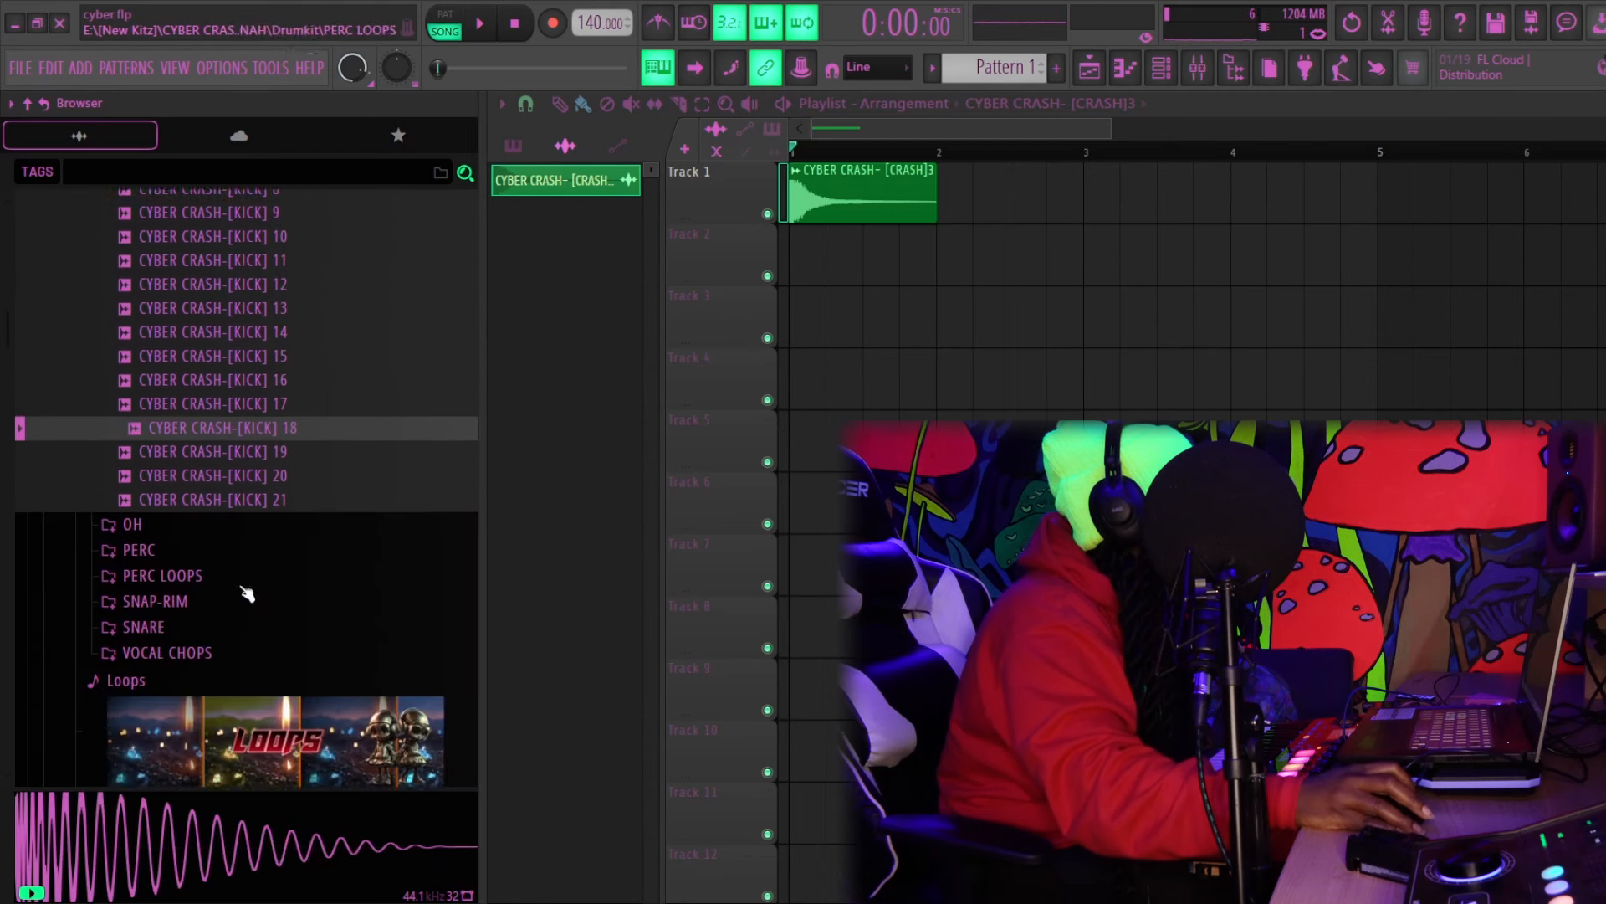
pyautogui.click(257, 465)
pyautogui.click(251, 487)
# Expand the OH folder and audition open hats 2, 3, 5, 7 and 9
pyautogui.scroll(-1, 250, 482)
pyautogui.scroll(-1, 248, 481)
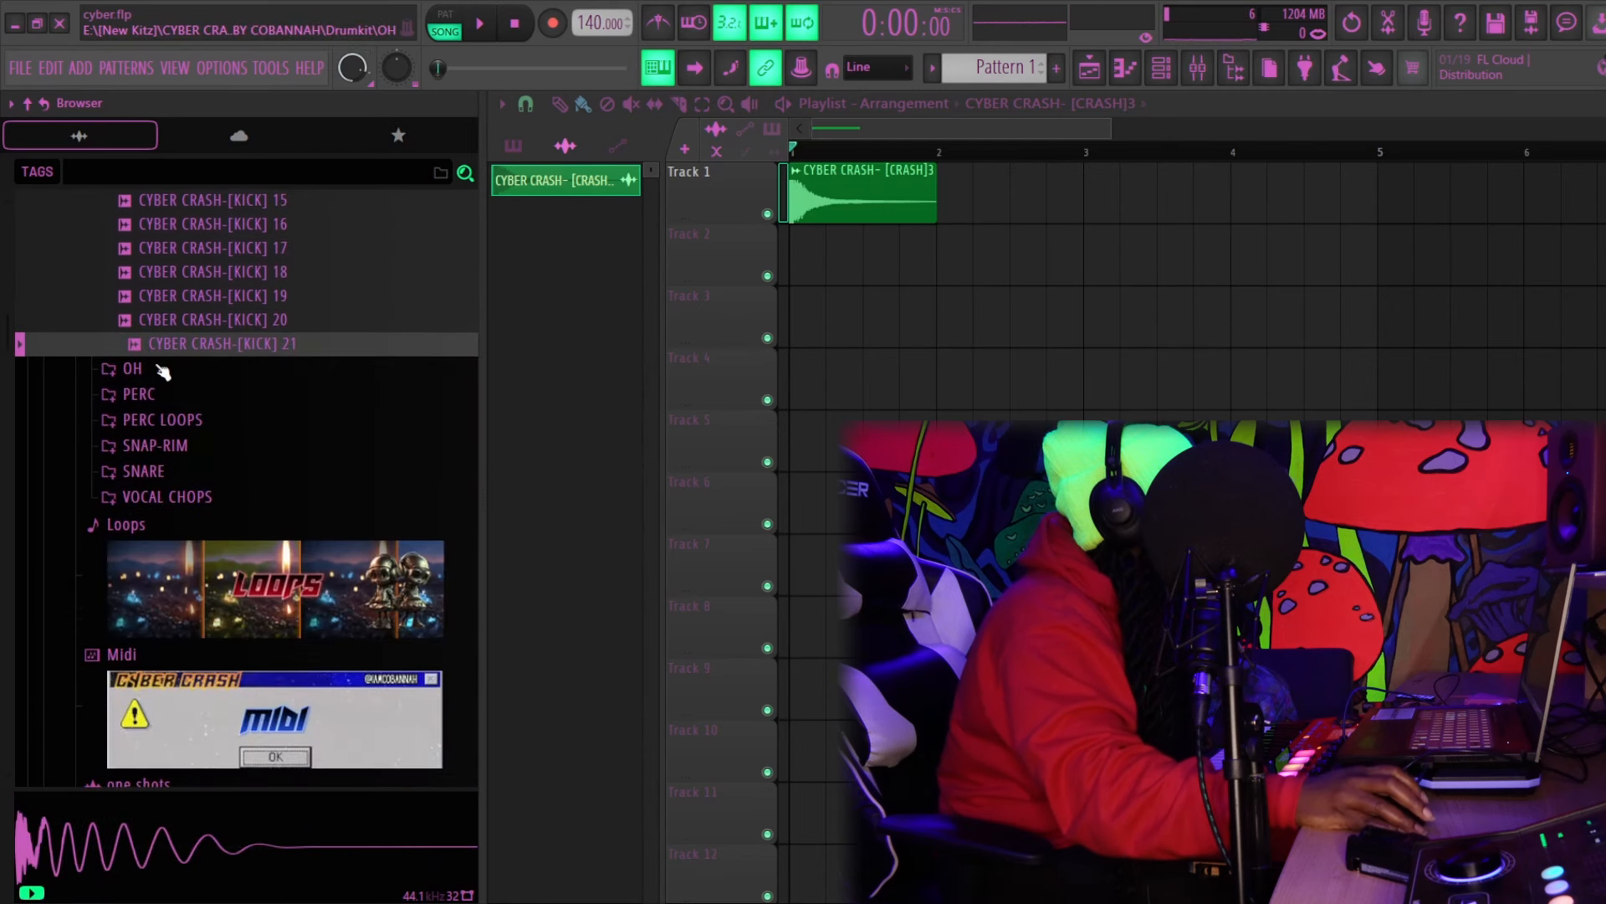
pyautogui.click(163, 368)
pyautogui.click(215, 441)
pyautogui.click(216, 420)
pyautogui.click(219, 489)
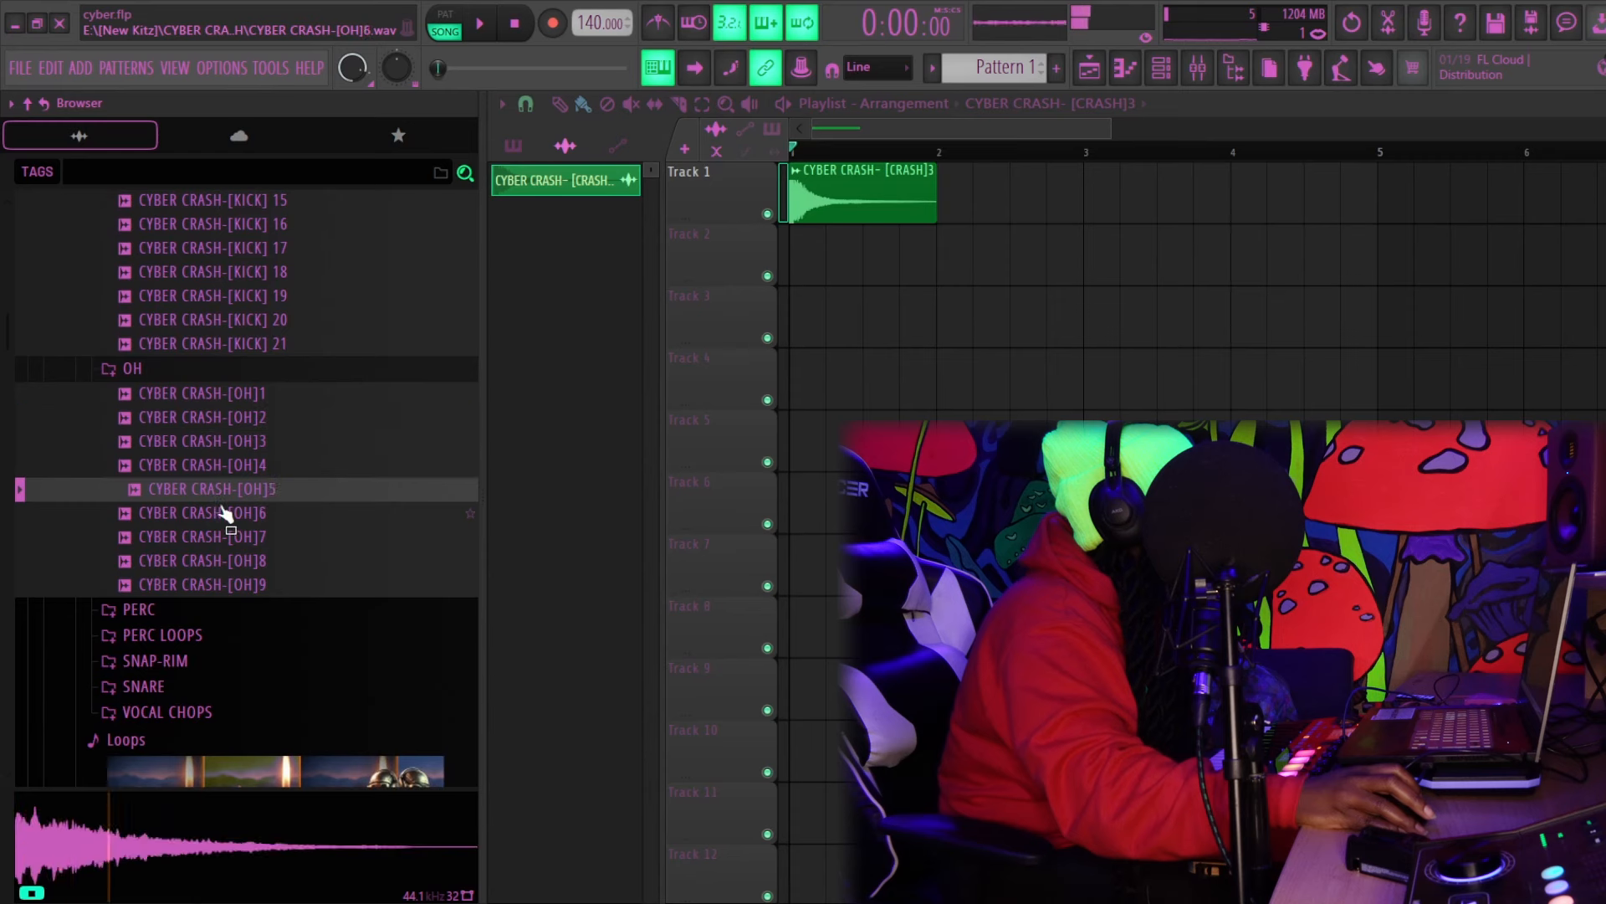
pyautogui.click(216, 536)
pyautogui.click(215, 584)
# Expand the PERC folder and audition percussion samples across the list, including 9, 12, 15, 18, 21 and 23
pyautogui.scroll(-3, 209, 502)
pyautogui.click(201, 323)
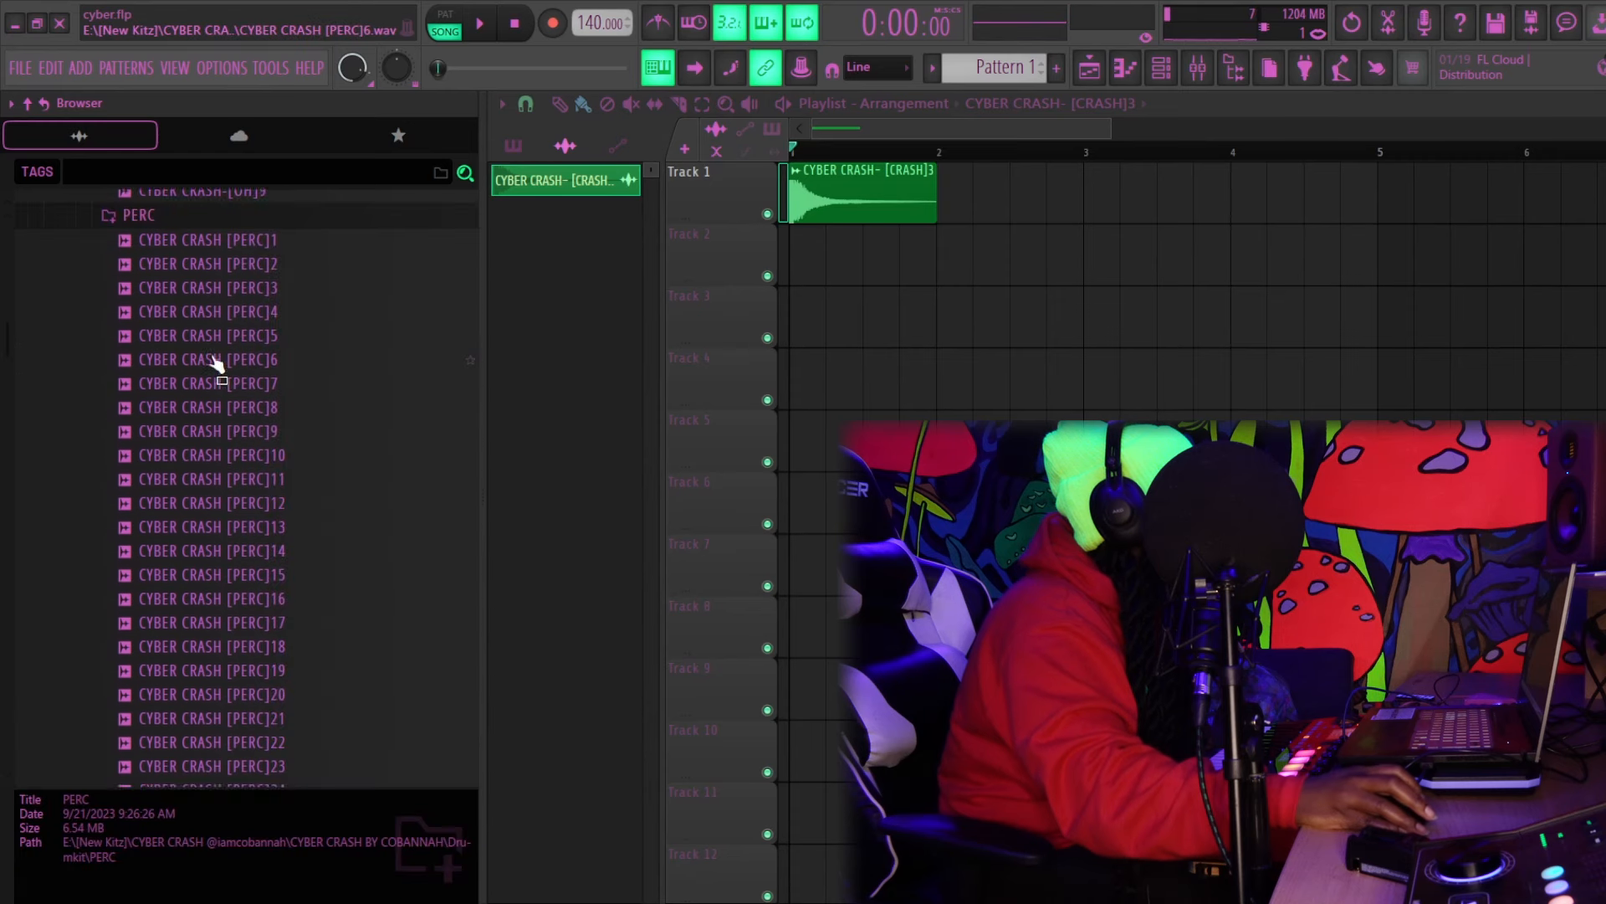
pyautogui.click(251, 276)
pyautogui.click(244, 324)
pyautogui.click(238, 347)
pyautogui.click(243, 418)
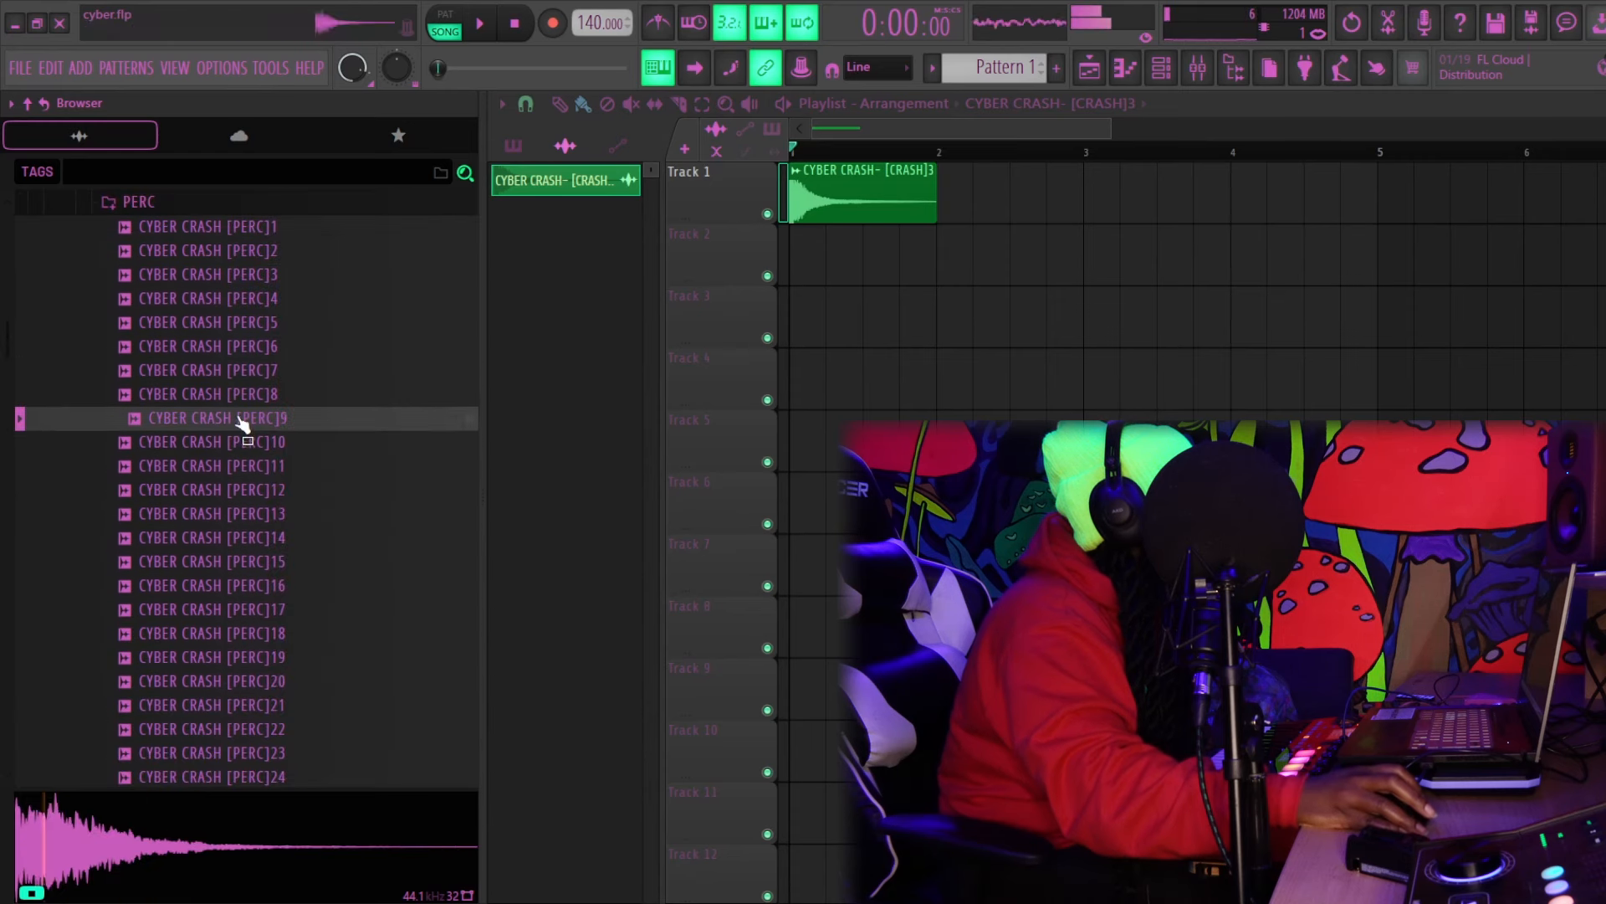
pyautogui.click(256, 490)
pyautogui.click(263, 562)
pyautogui.click(266, 609)
pyautogui.click(264, 634)
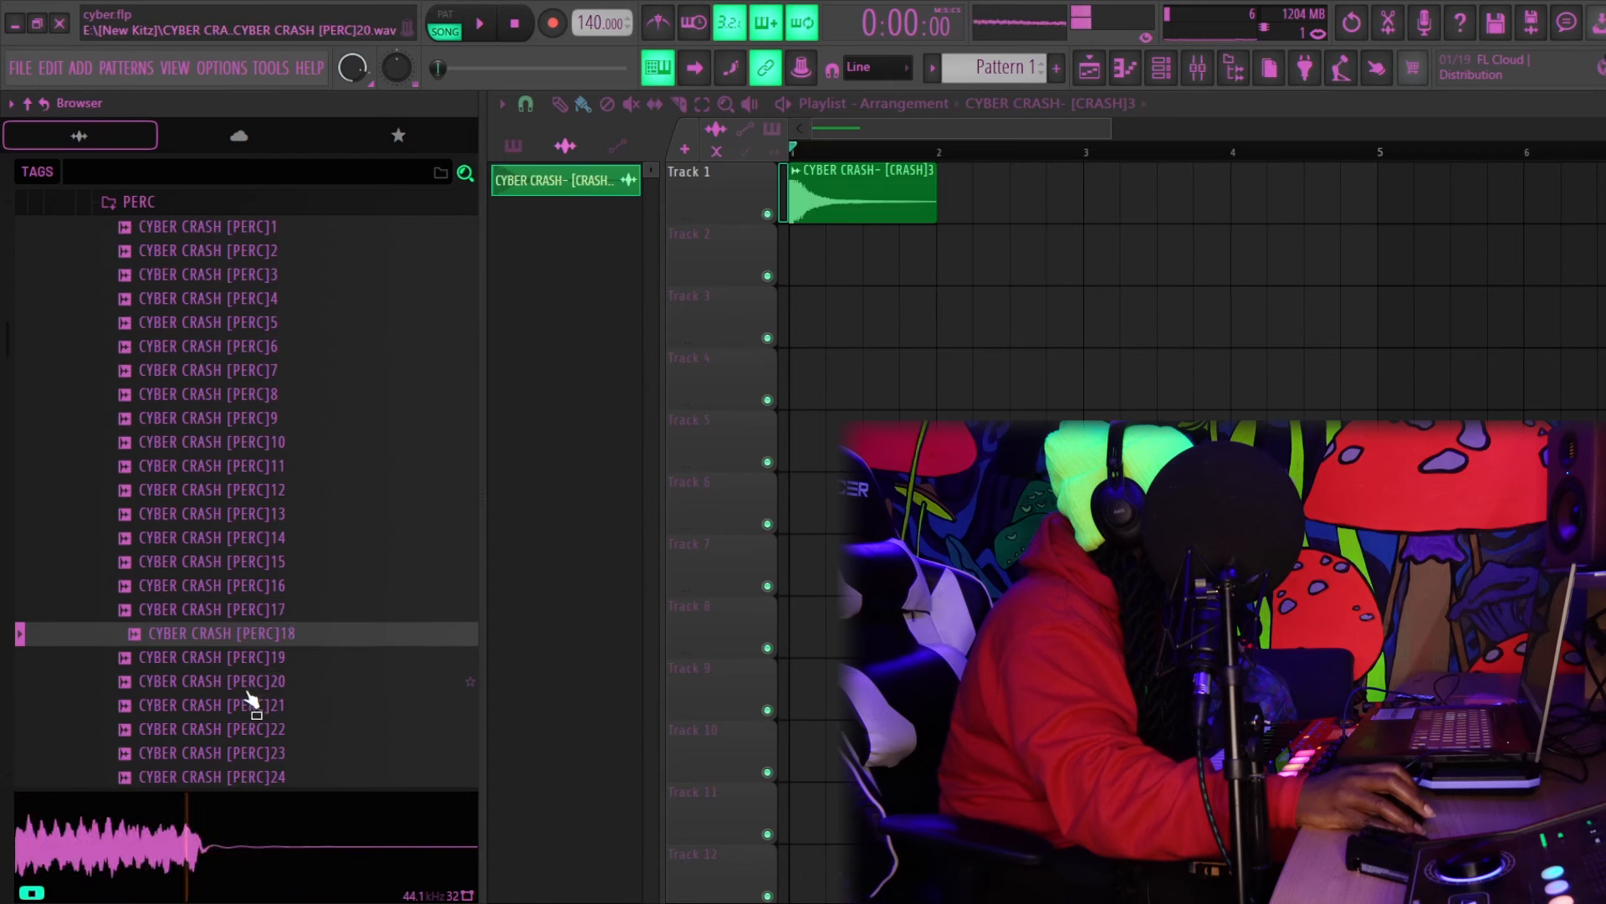
pyautogui.click(251, 705)
pyautogui.click(242, 729)
pyautogui.click(251, 753)
pyautogui.click(256, 774)
# Expand the PERC LOOPS folder and audition loops from MASTERS to Utopia, including ambient, Breakdowns, Donda 3, Electronic, lies, Oceans, Techno and Toxic
pyautogui.scroll(-4, 247, 702)
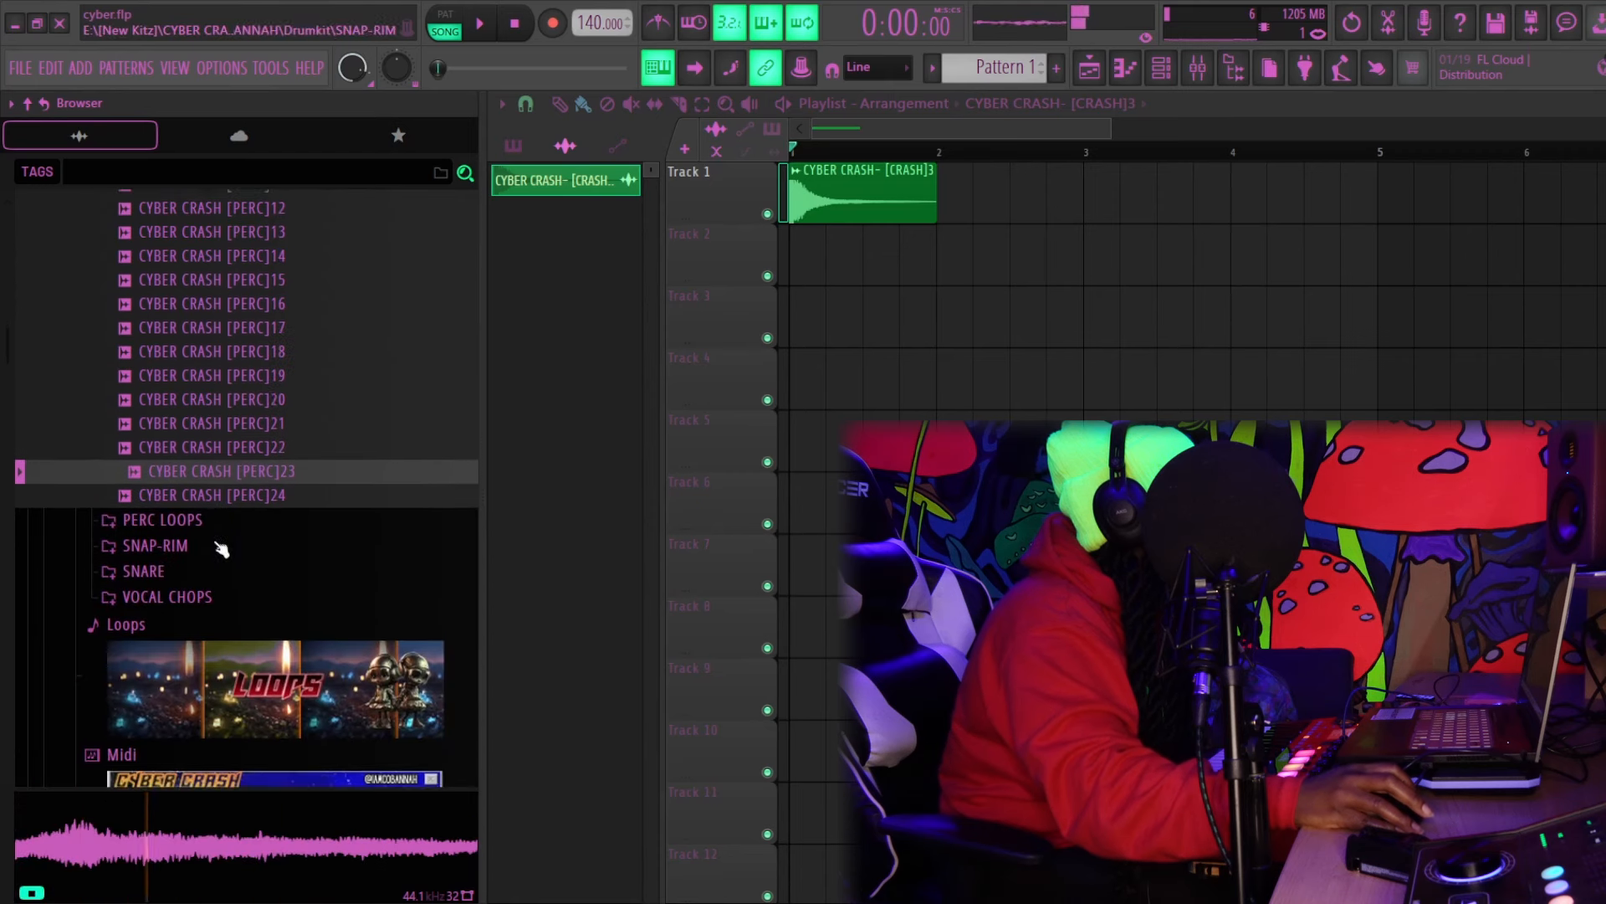
pyautogui.click(203, 516)
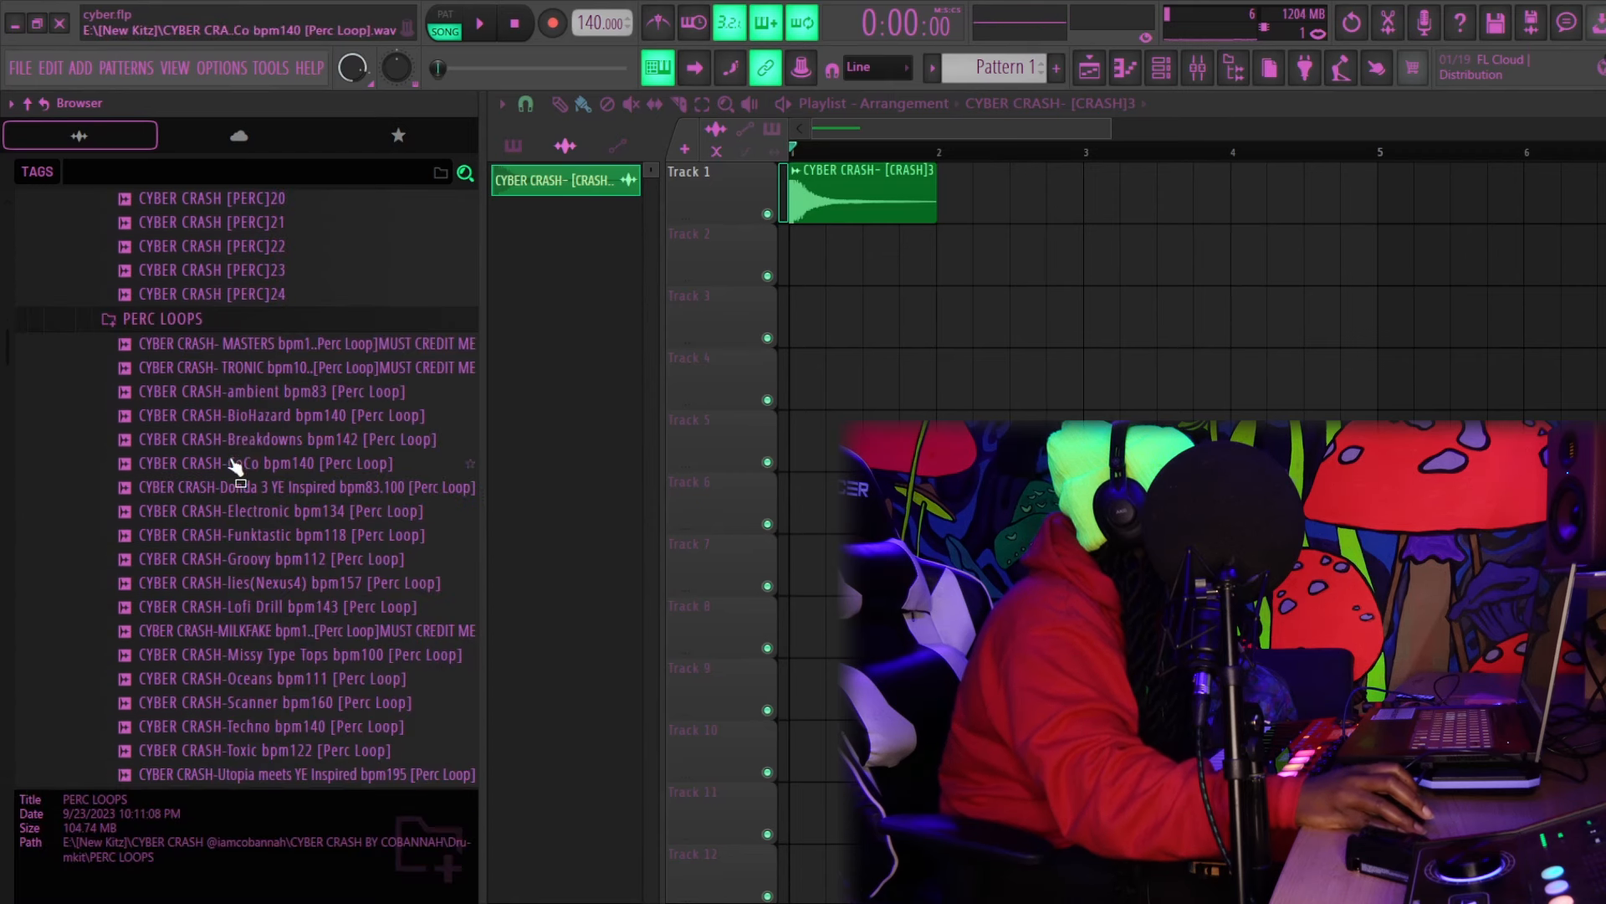
pyautogui.click(324, 345)
pyautogui.click(342, 393)
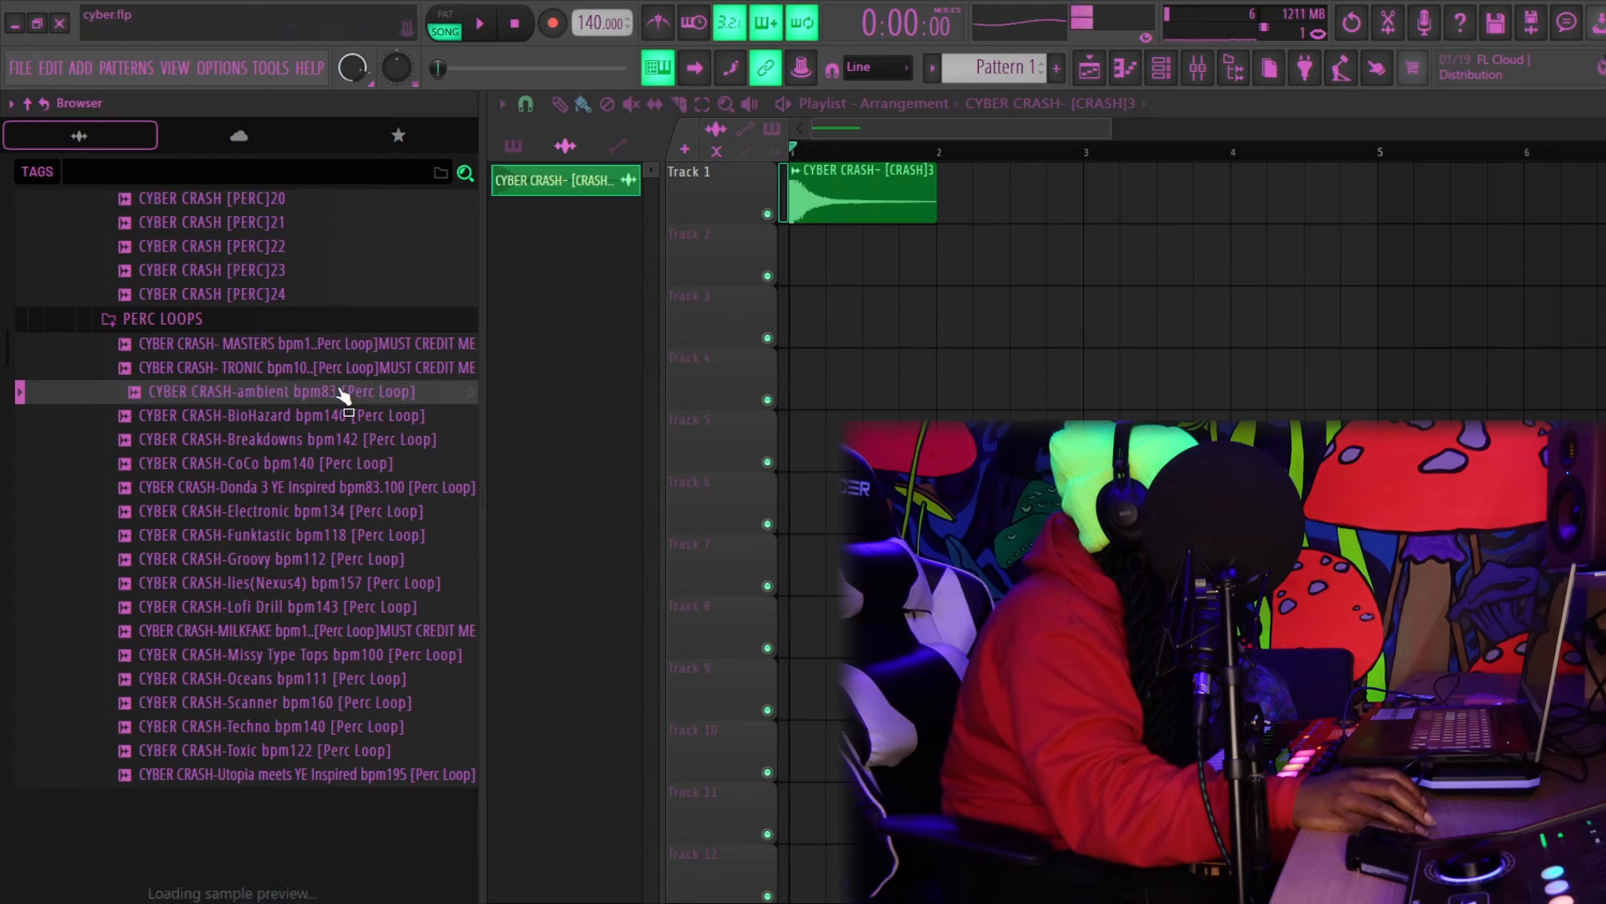
pyautogui.click(362, 439)
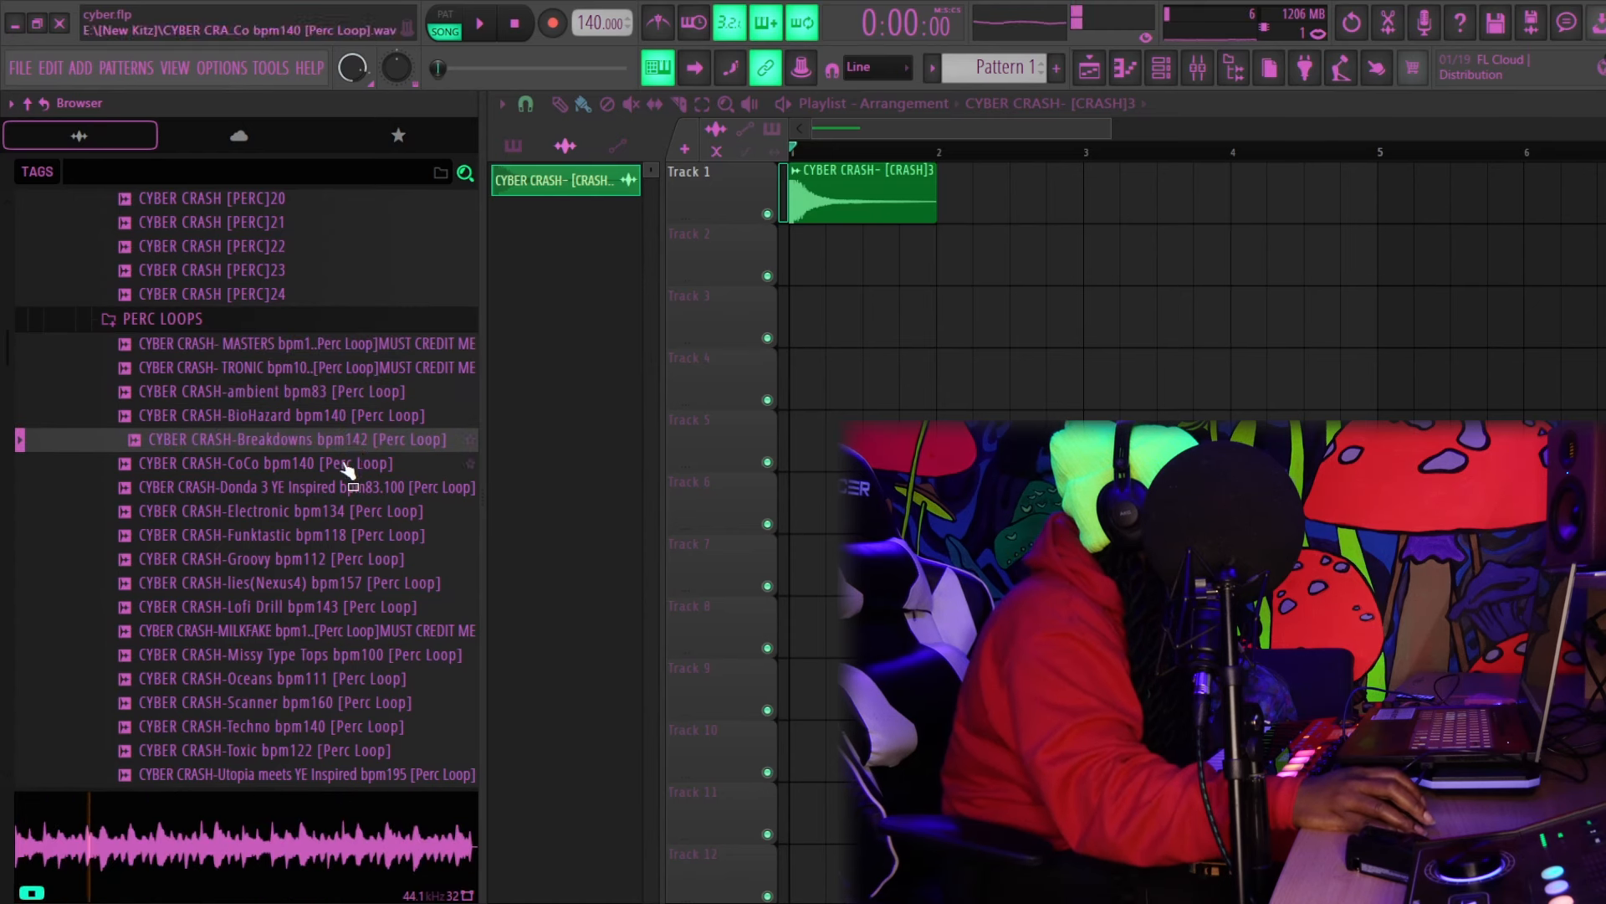
pyautogui.click(334, 488)
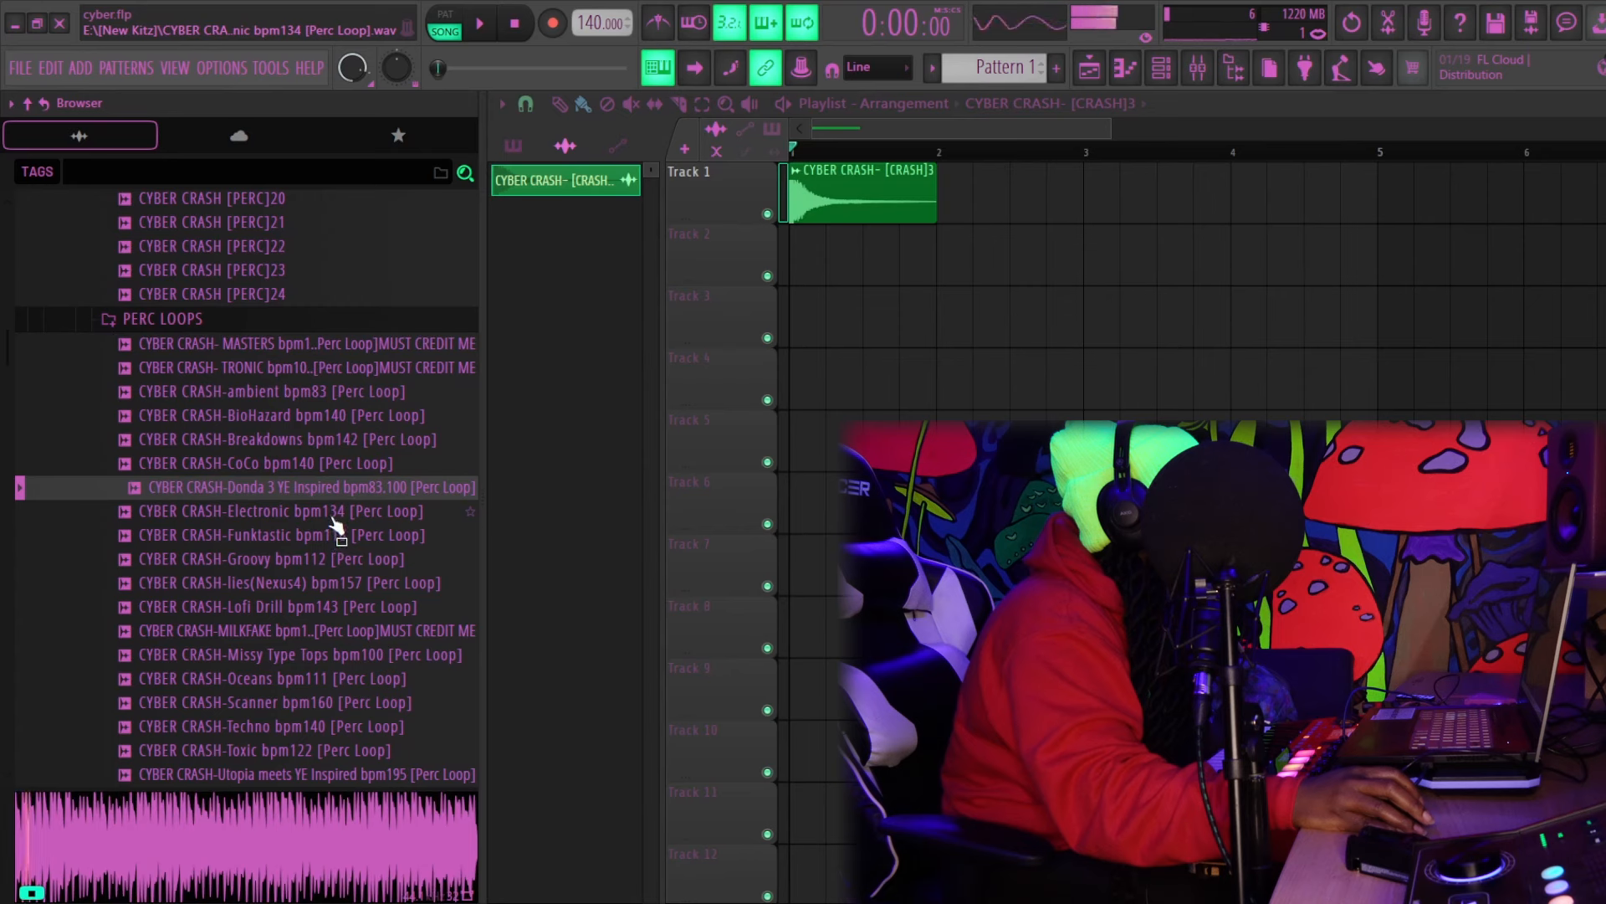
pyautogui.click(333, 515)
pyautogui.click(343, 585)
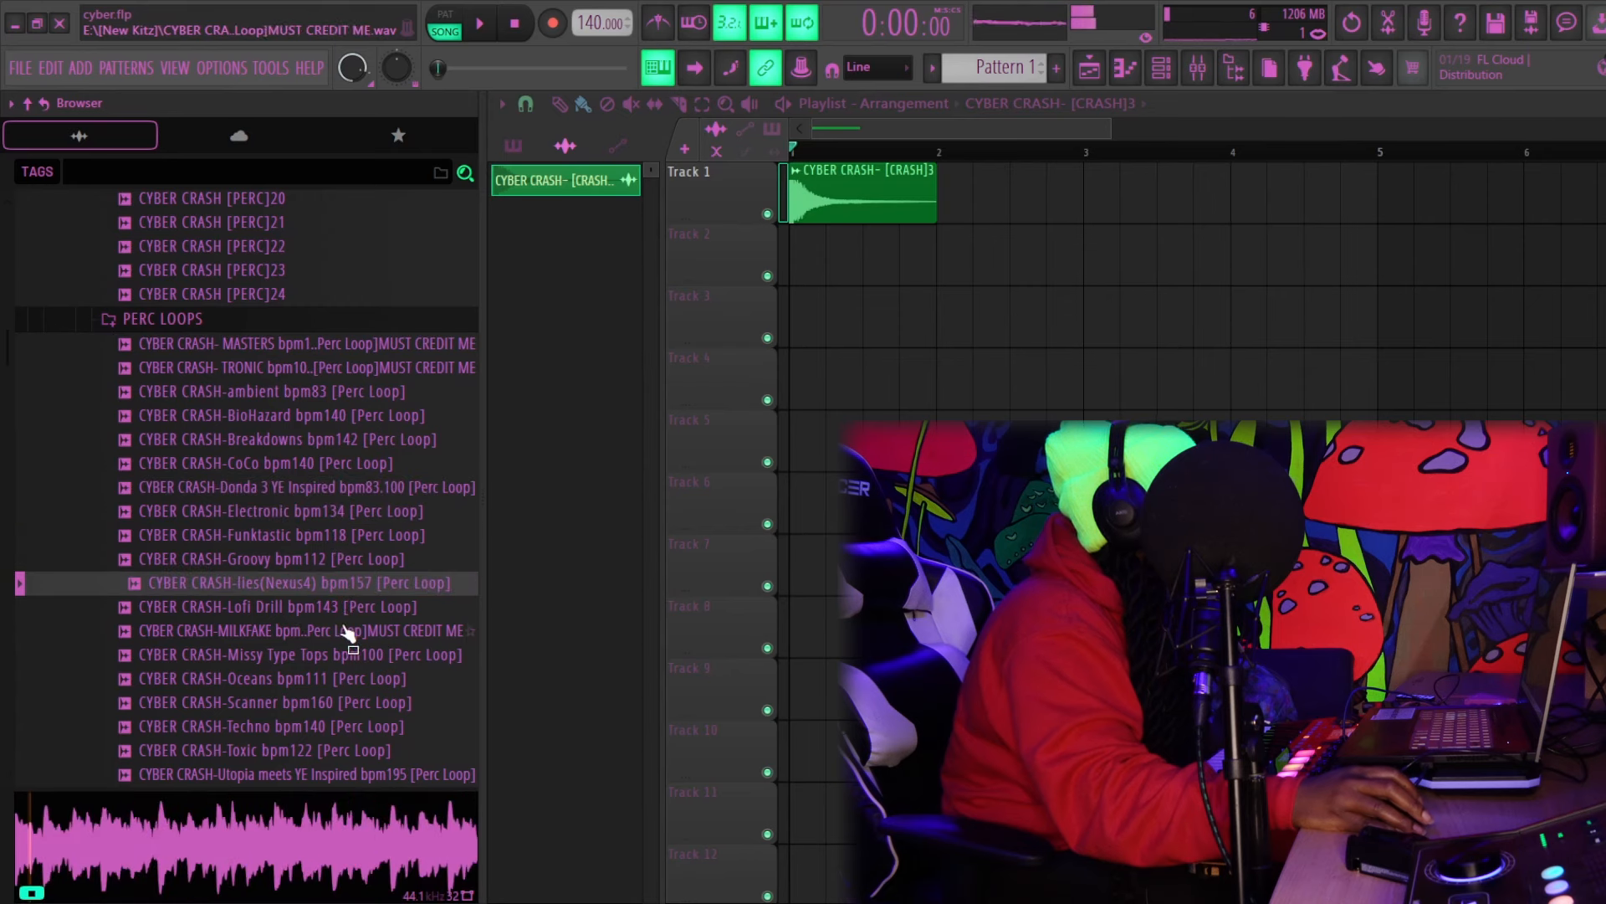
pyautogui.click(346, 677)
pyautogui.scroll(-4, 343, 585)
pyautogui.click(343, 441)
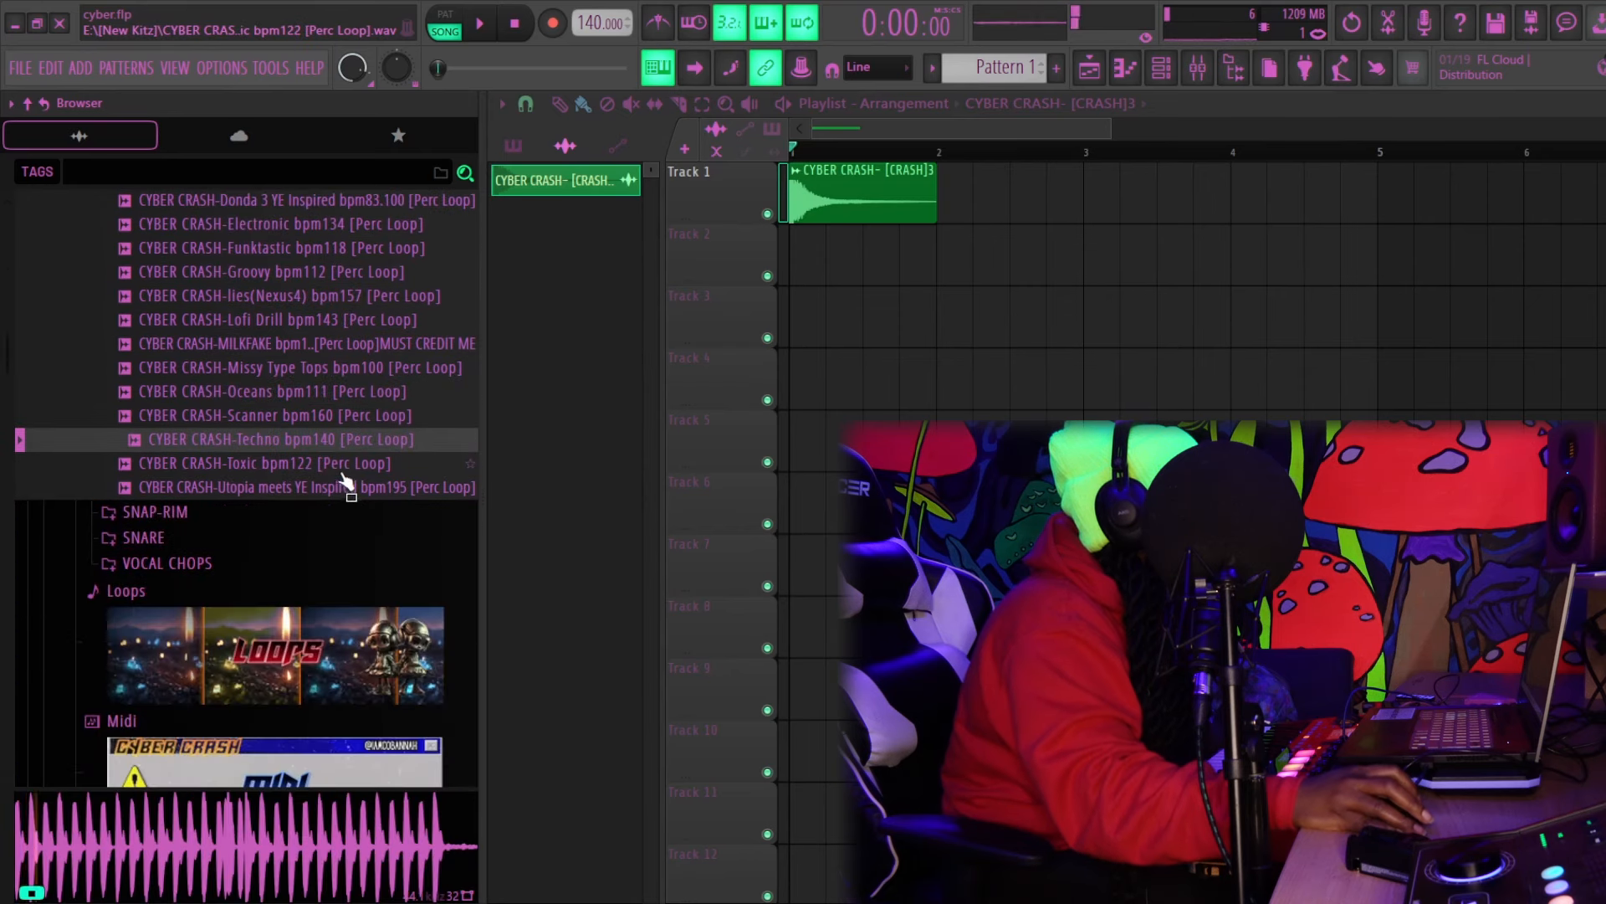
pyautogui.click(341, 474)
pyautogui.click(345, 491)
# Expand the SNAP-RIM folder and audition rims 2 and 5 and snaps 1, 2 and 5
pyautogui.click(205, 514)
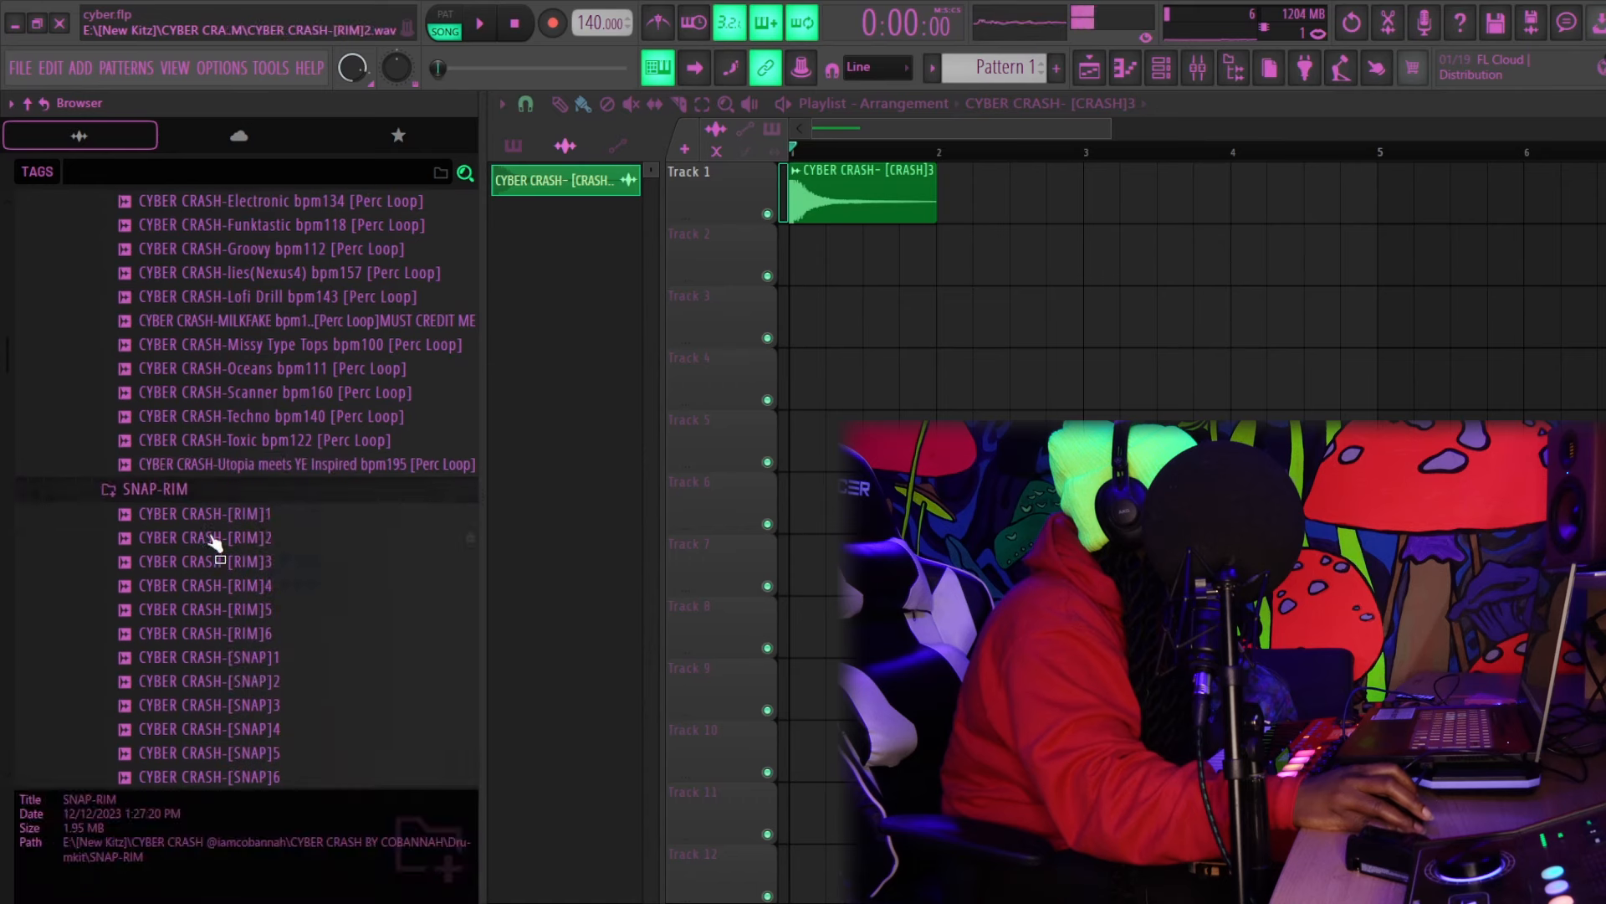
pyautogui.click(216, 539)
pyautogui.click(251, 611)
pyautogui.click(264, 657)
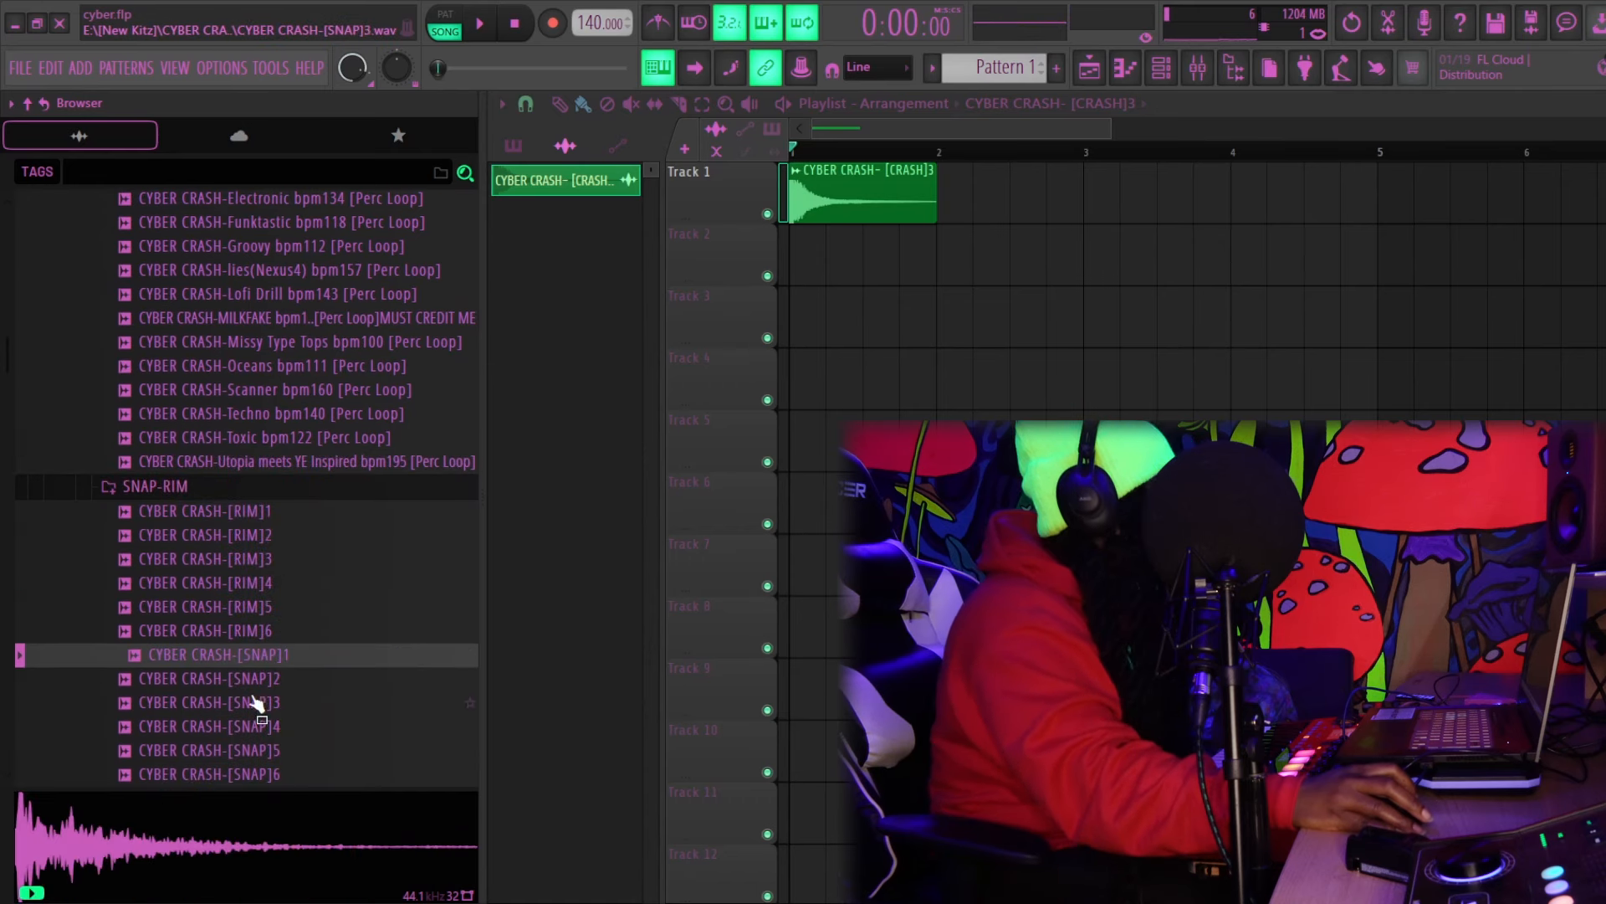
pyautogui.click(242, 680)
pyautogui.scroll(-6, 233, 671)
pyautogui.click(240, 320)
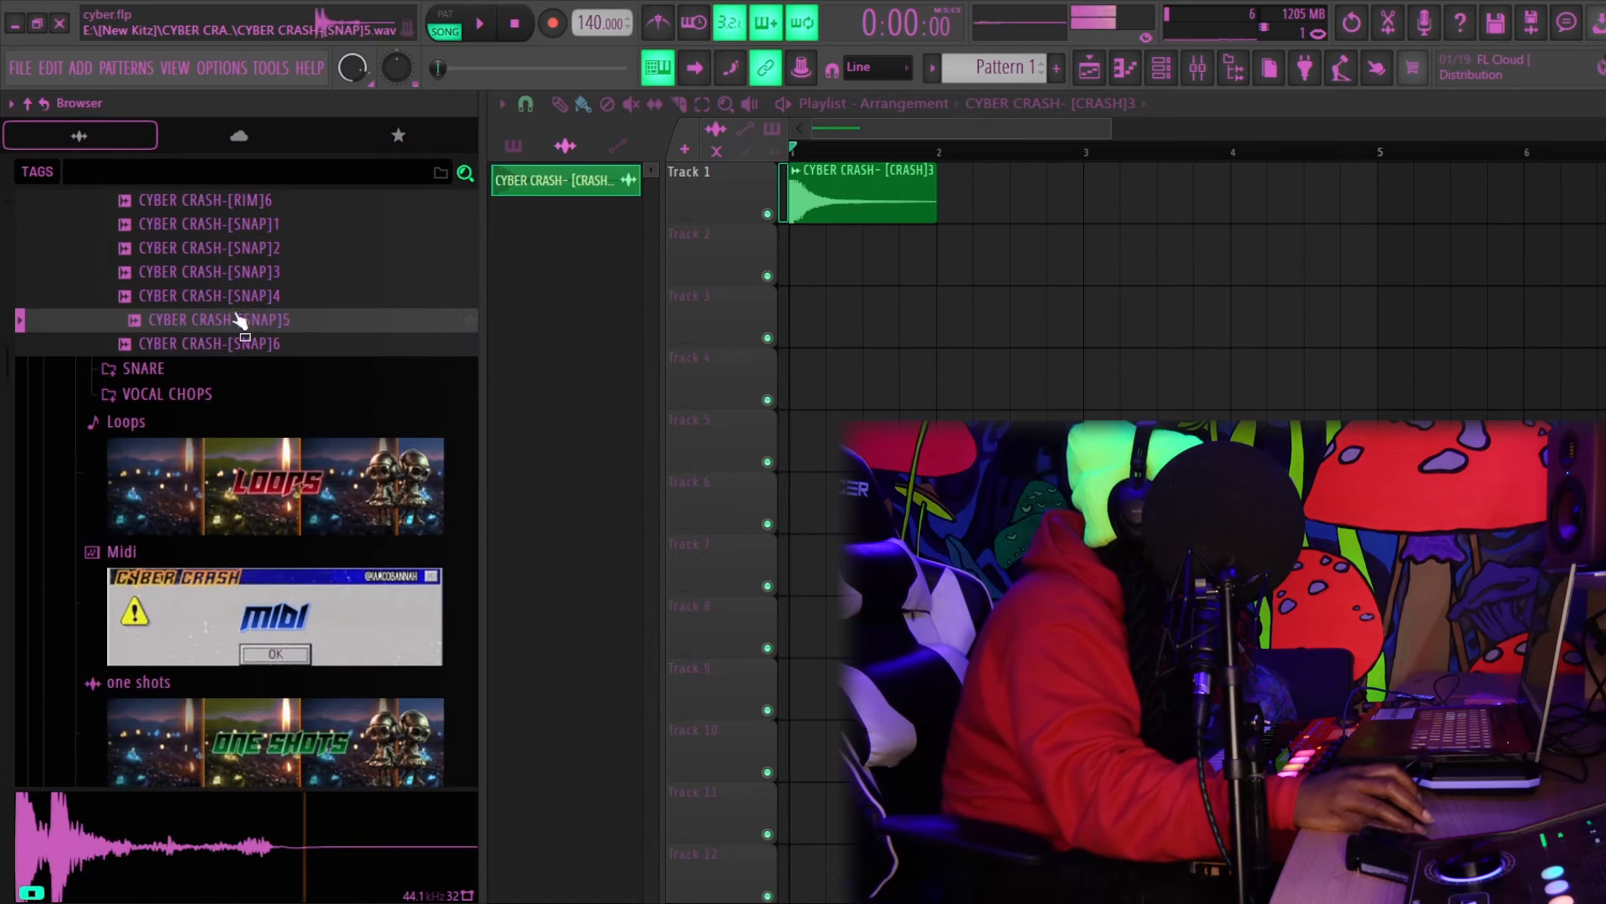
# Expand the SNARE folder and audition a few of its snares, including 17 and 20
pyautogui.click(201, 374)
pyautogui.click(251, 492)
pyautogui.click(267, 618)
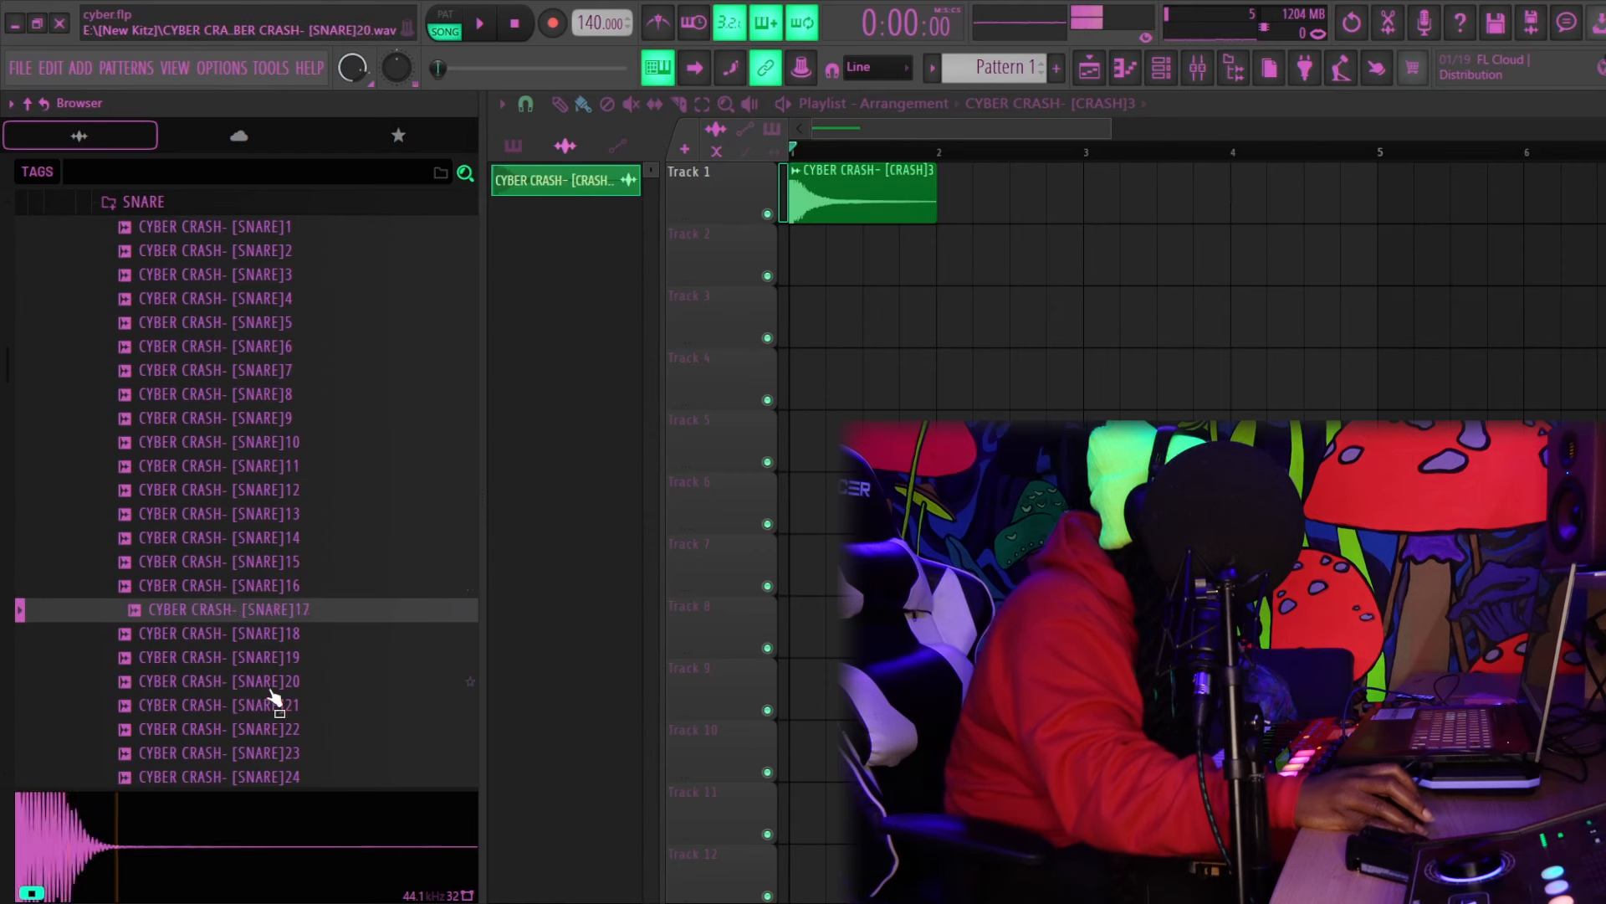
pyautogui.click(276, 693)
# Expand the VOCAL CHOPS folder and audition vocal chops 2Cmin, 5, 6 Fmaj, 8 (vocal riser) Amin and 9
pyautogui.scroll(-3, 272, 661)
pyautogui.scroll(-3, 251, 585)
pyautogui.click(223, 371)
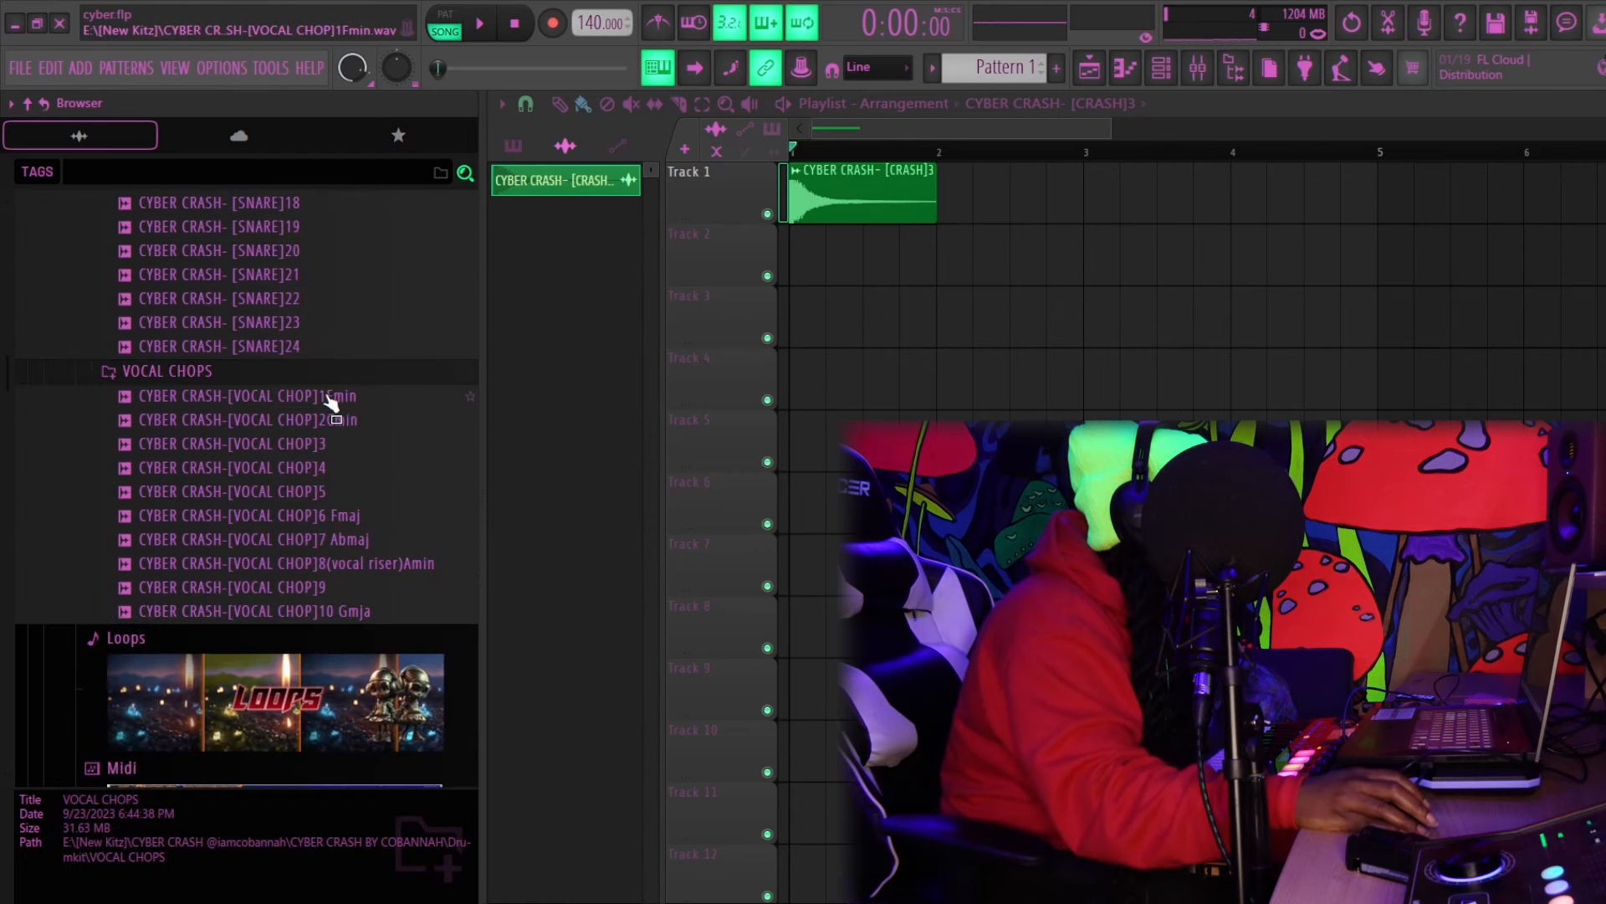
pyautogui.scroll(-5, 322, 393)
pyautogui.scroll(3, 323, 364)
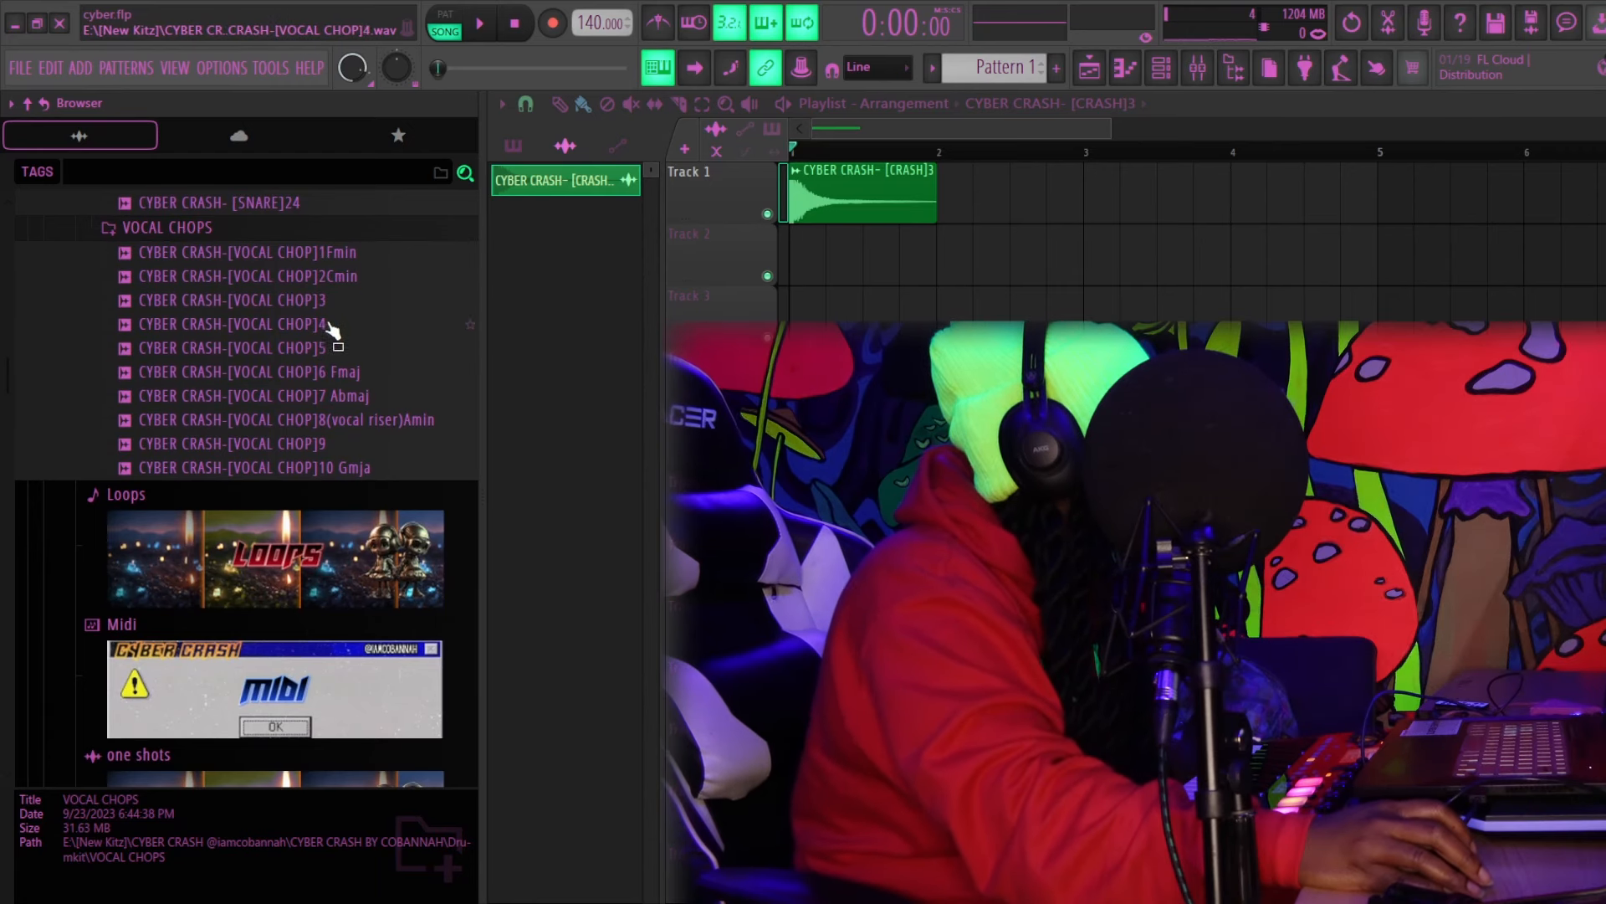
pyautogui.click(276, 277)
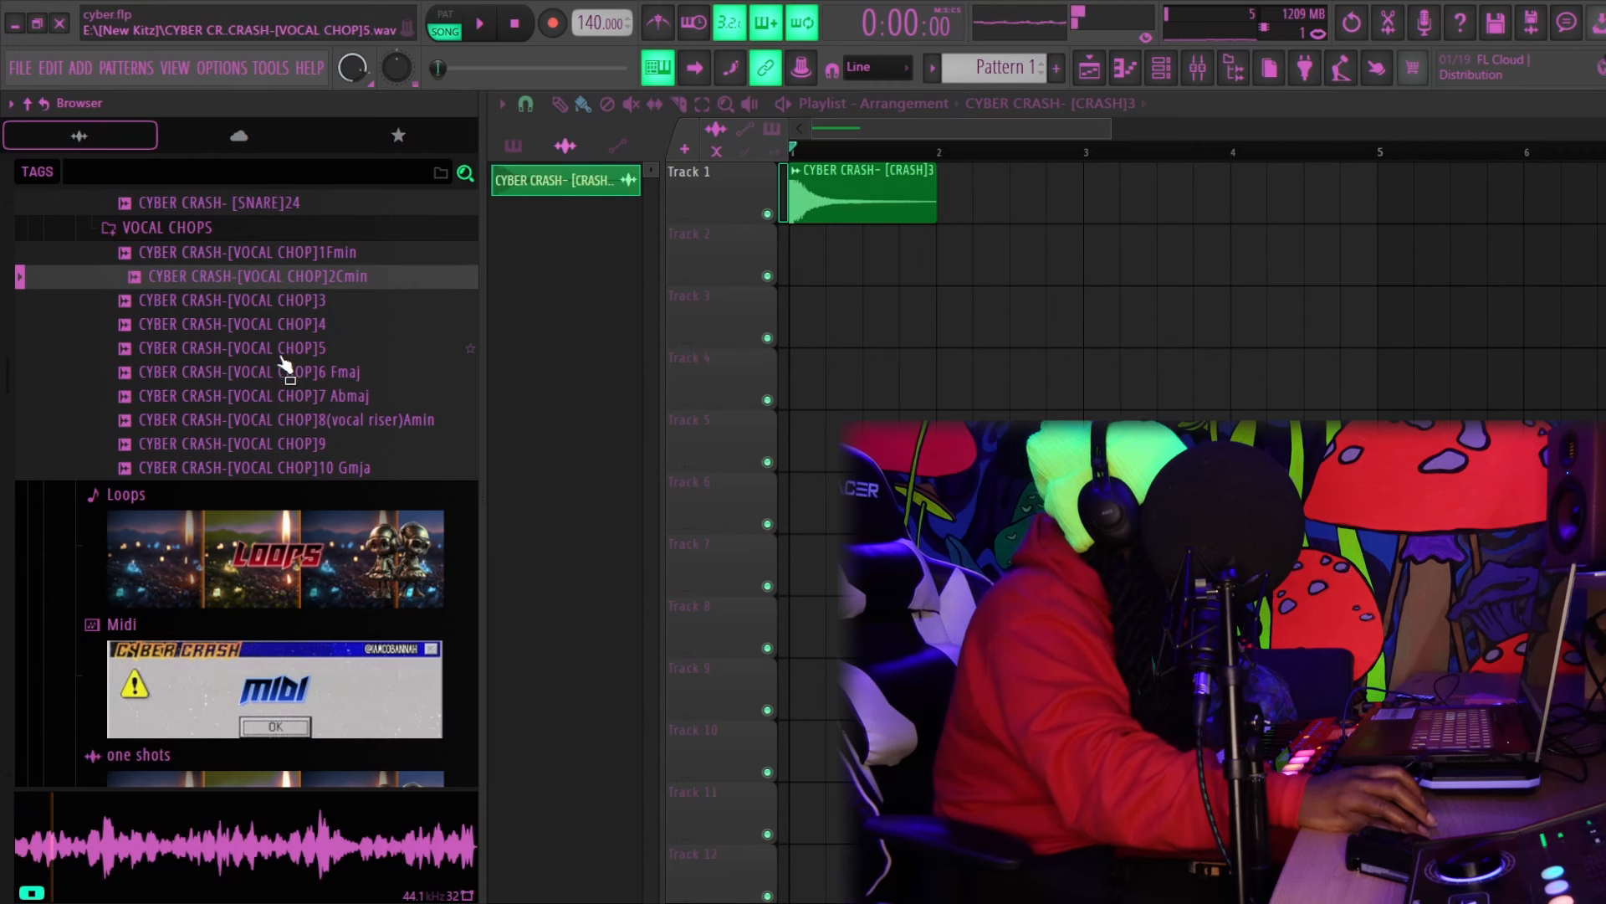
pyautogui.click(281, 353)
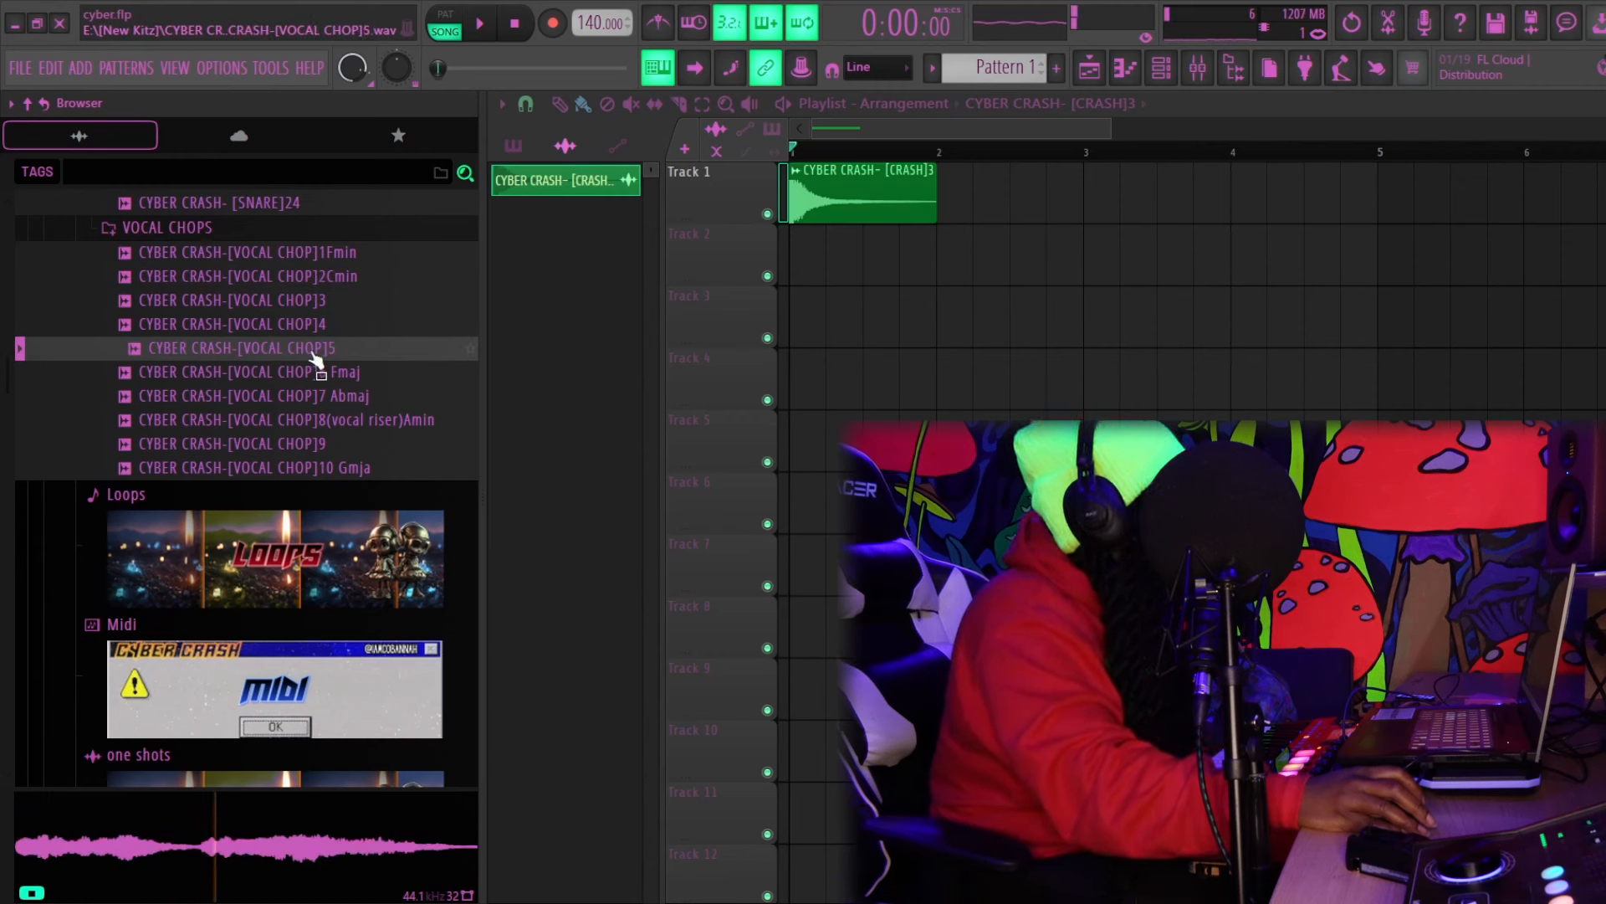
pyautogui.click(313, 377)
pyautogui.click(298, 425)
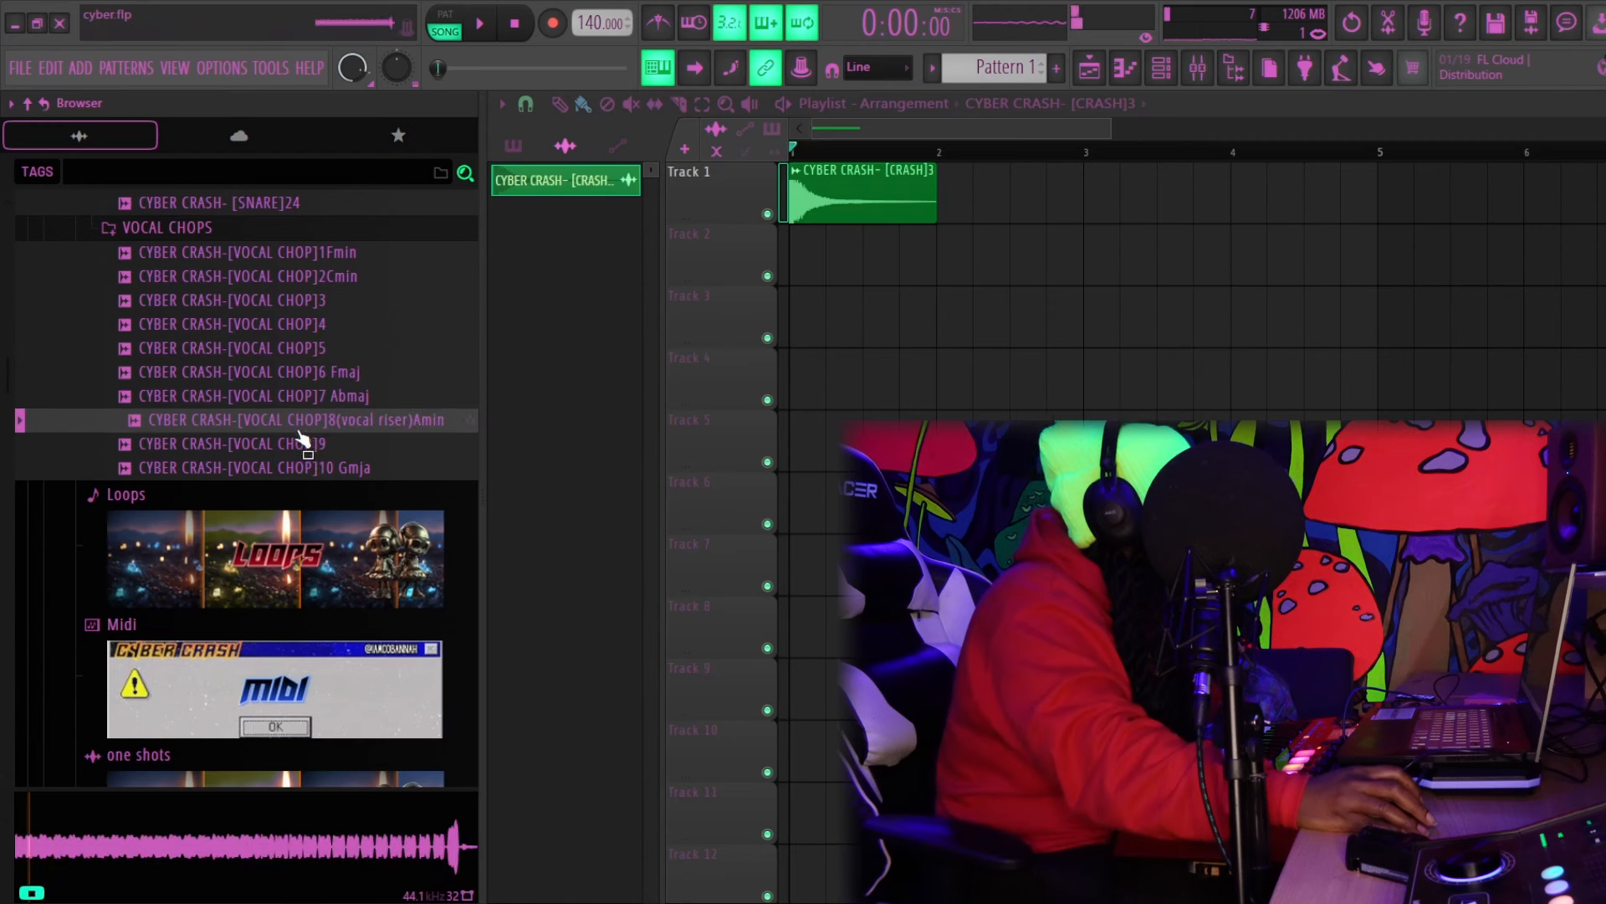
pyautogui.click(296, 447)
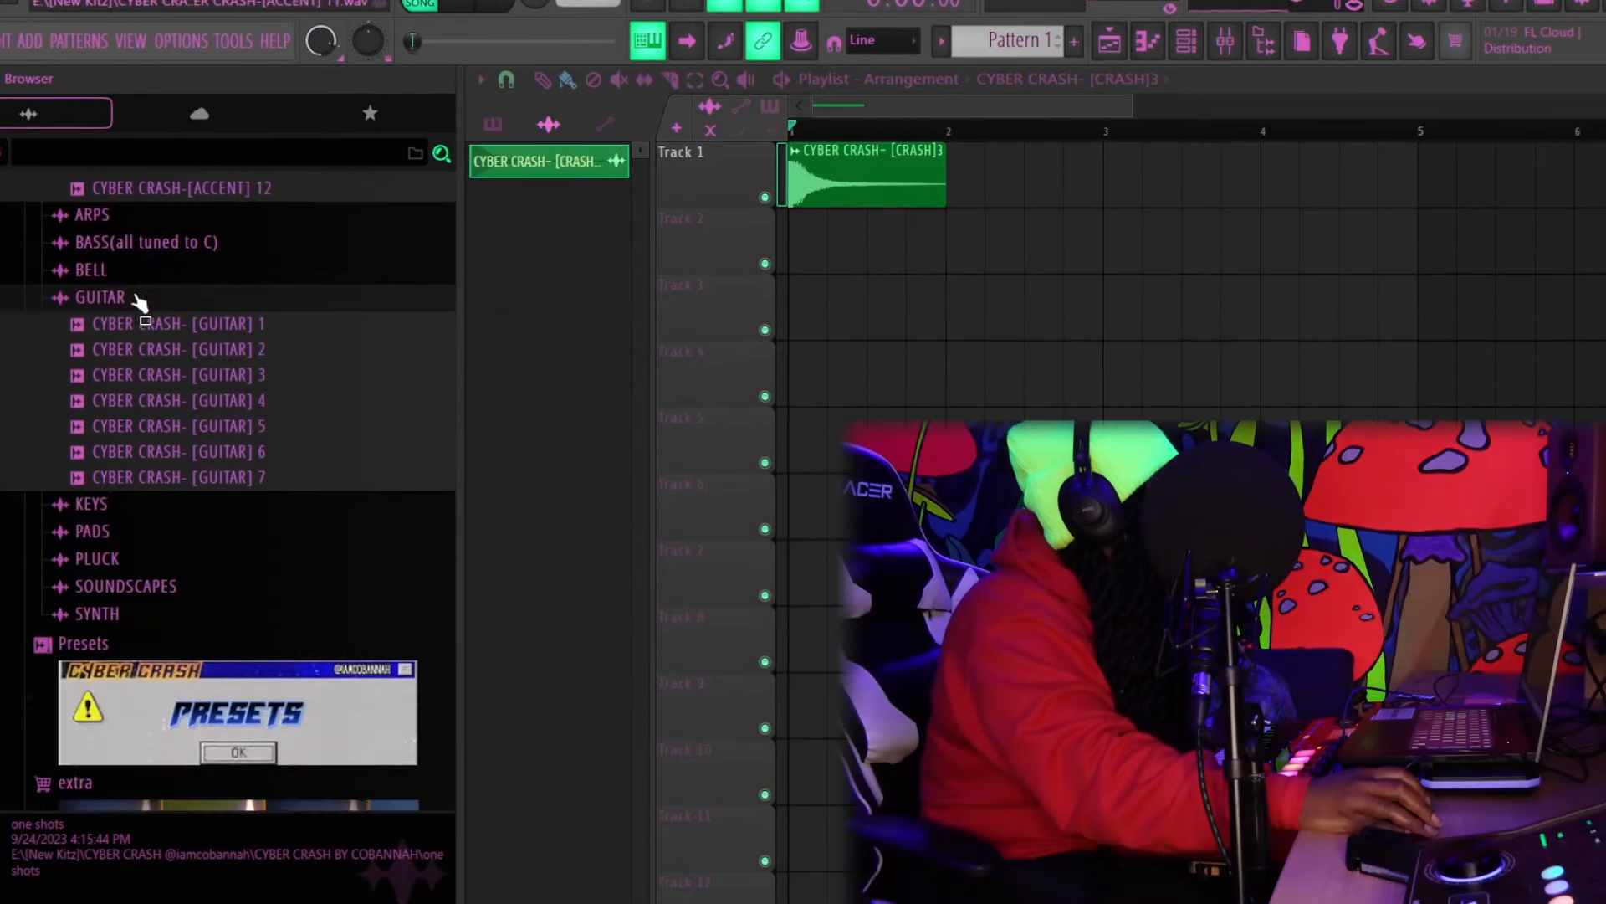
# Audition accents 3 and 8 in the ACCENTS folder of the one shots collection
pyautogui.scroll(4, 138, 299)
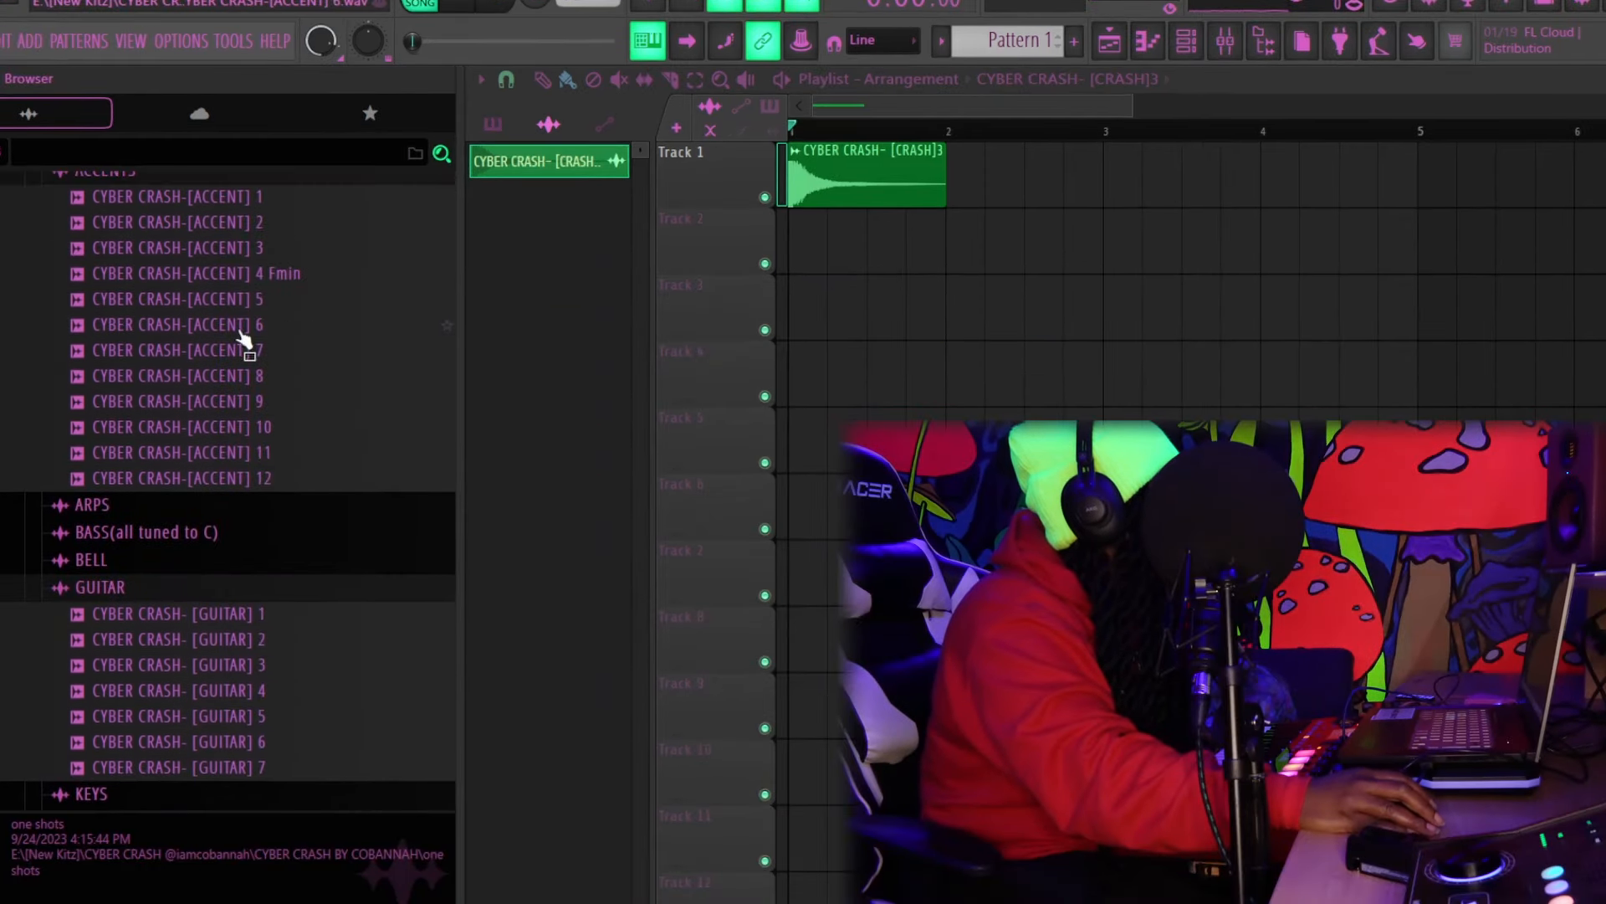
pyautogui.click(299, 249)
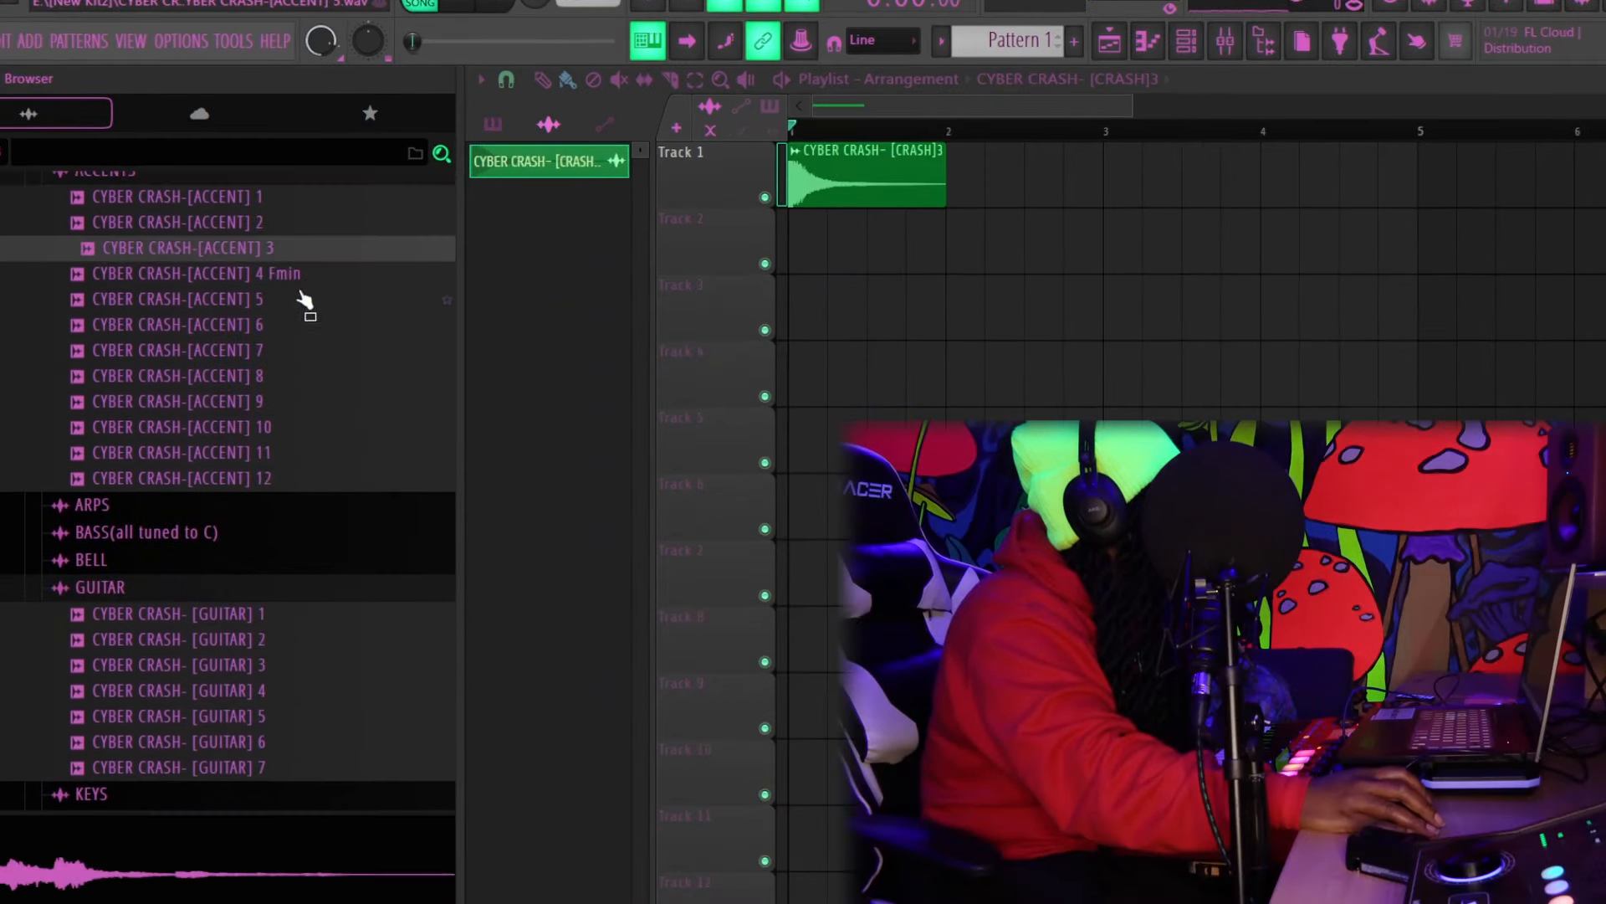
pyautogui.click(259, 378)
pyautogui.scroll(-2, 329, 405)
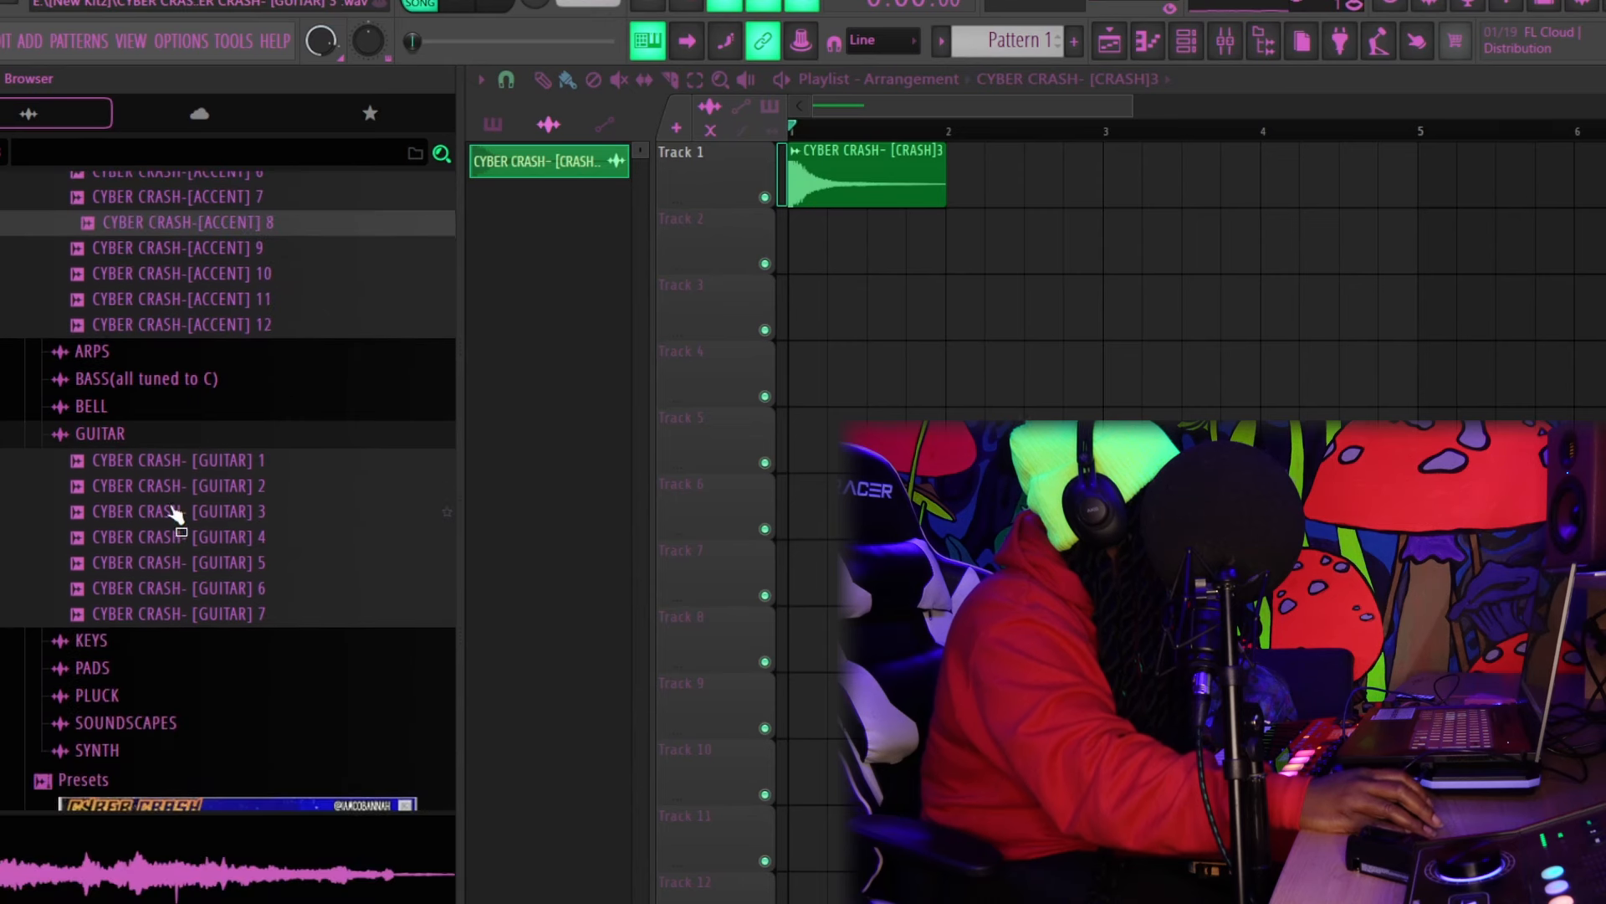
# Audition guitars 4 and 7 in the GUITAR one shots folder, and look through the rest of the kit's folders
pyautogui.click(180, 536)
pyautogui.click(195, 613)
pyautogui.scroll(-4, 226, 456)
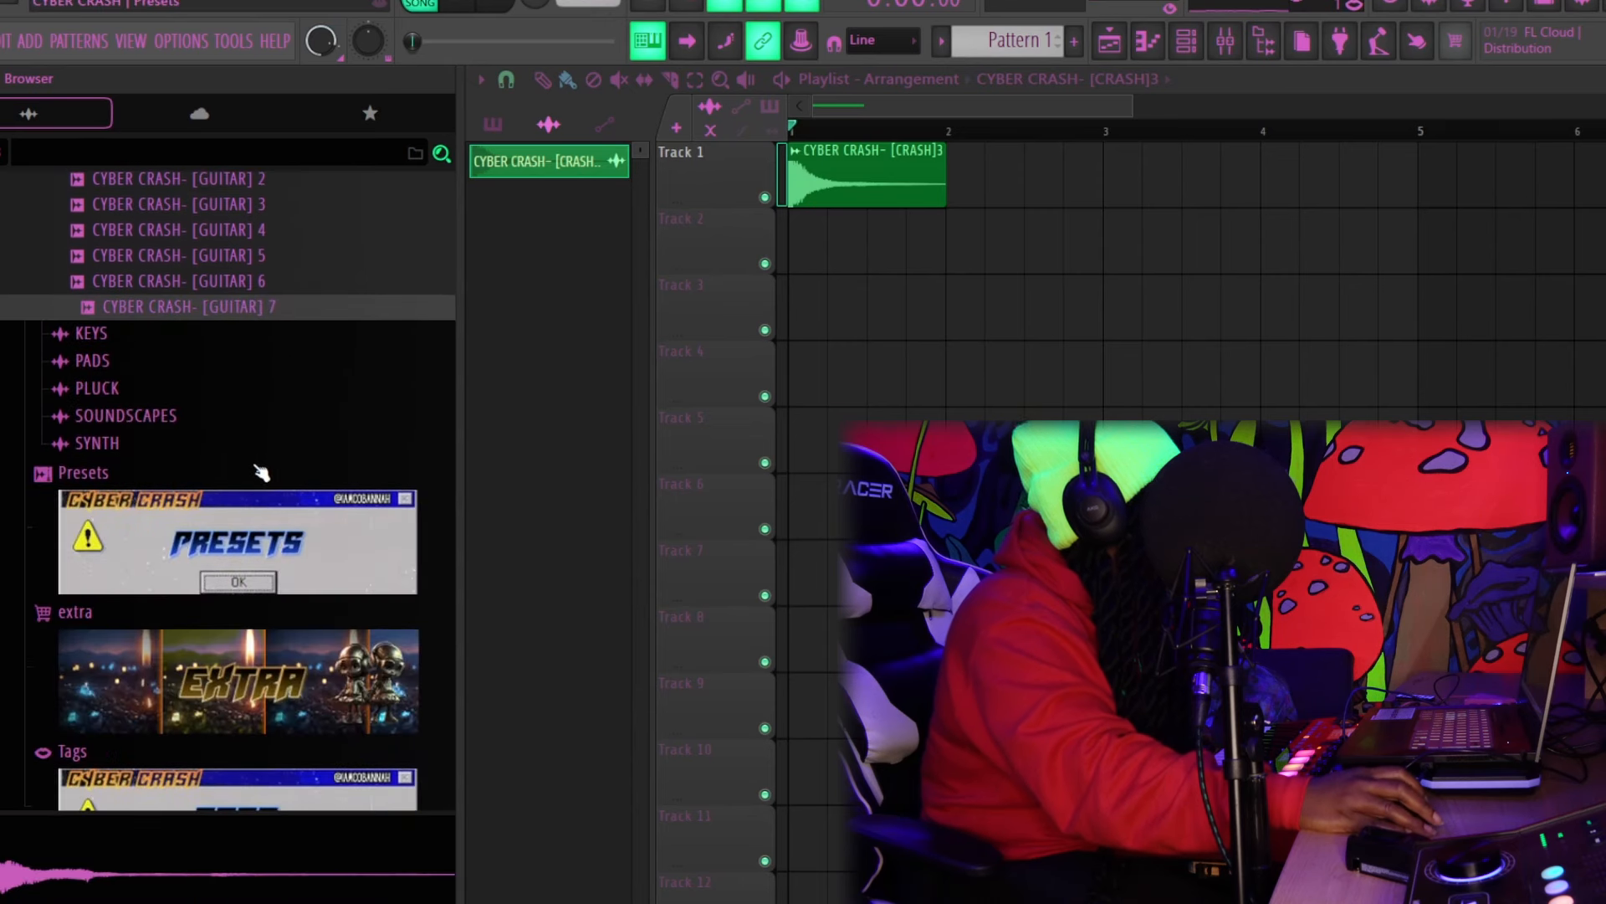
pyautogui.scroll(10, 277, 544)
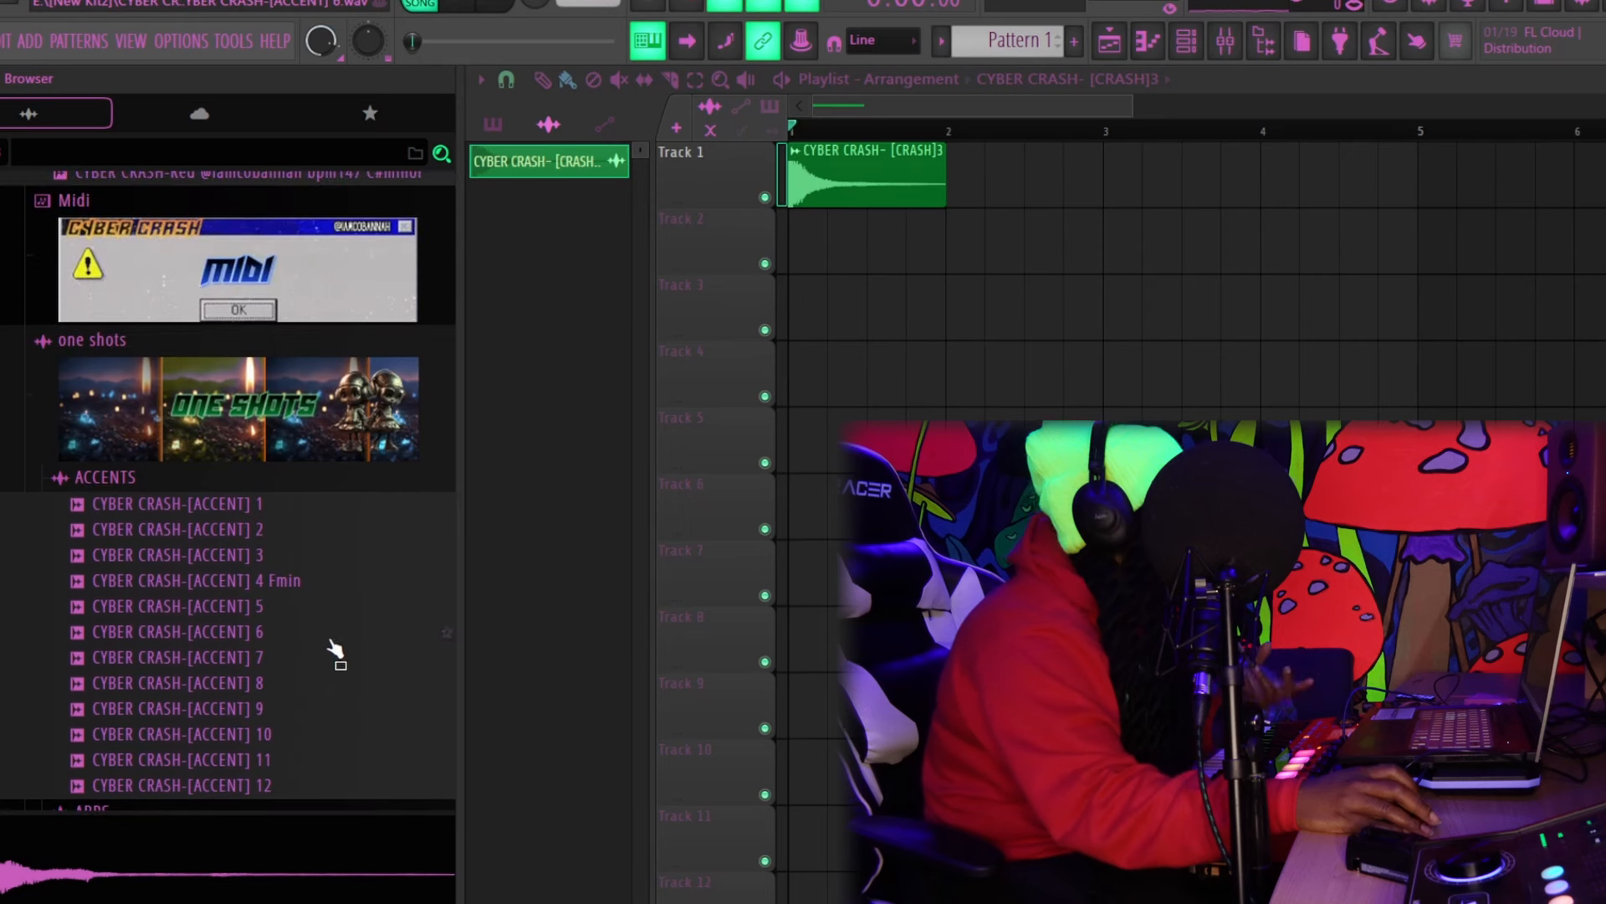
pyautogui.scroll(1, 394, 584)
pyautogui.scroll(-15, 402, 573)
pyautogui.scroll(4, 420, 533)
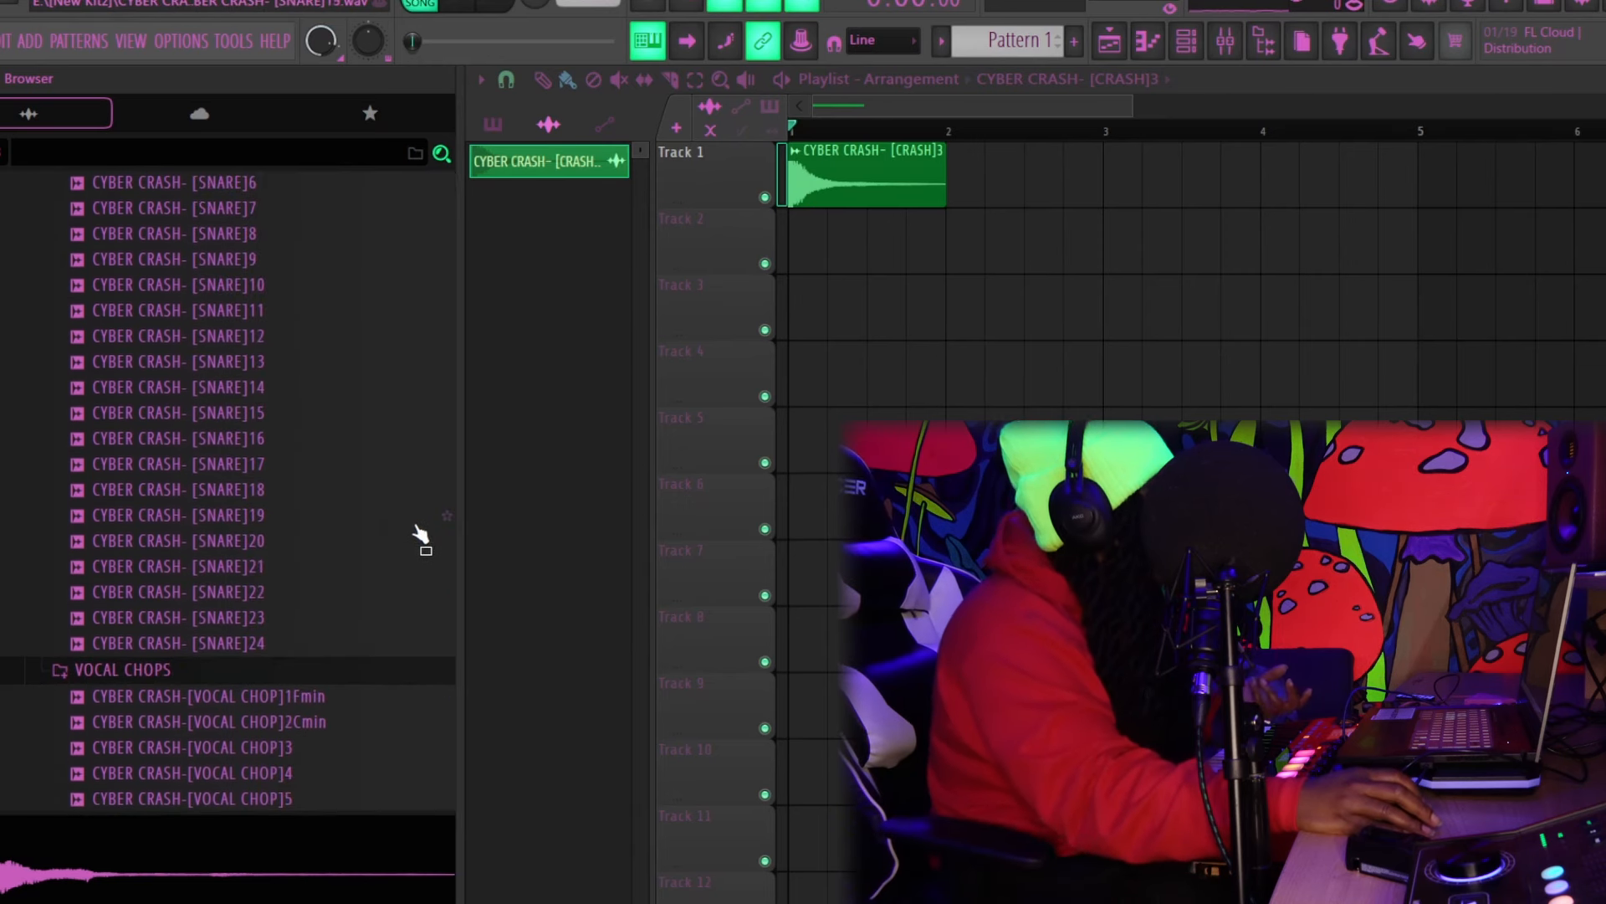
pyautogui.scroll(4, 337, 501)
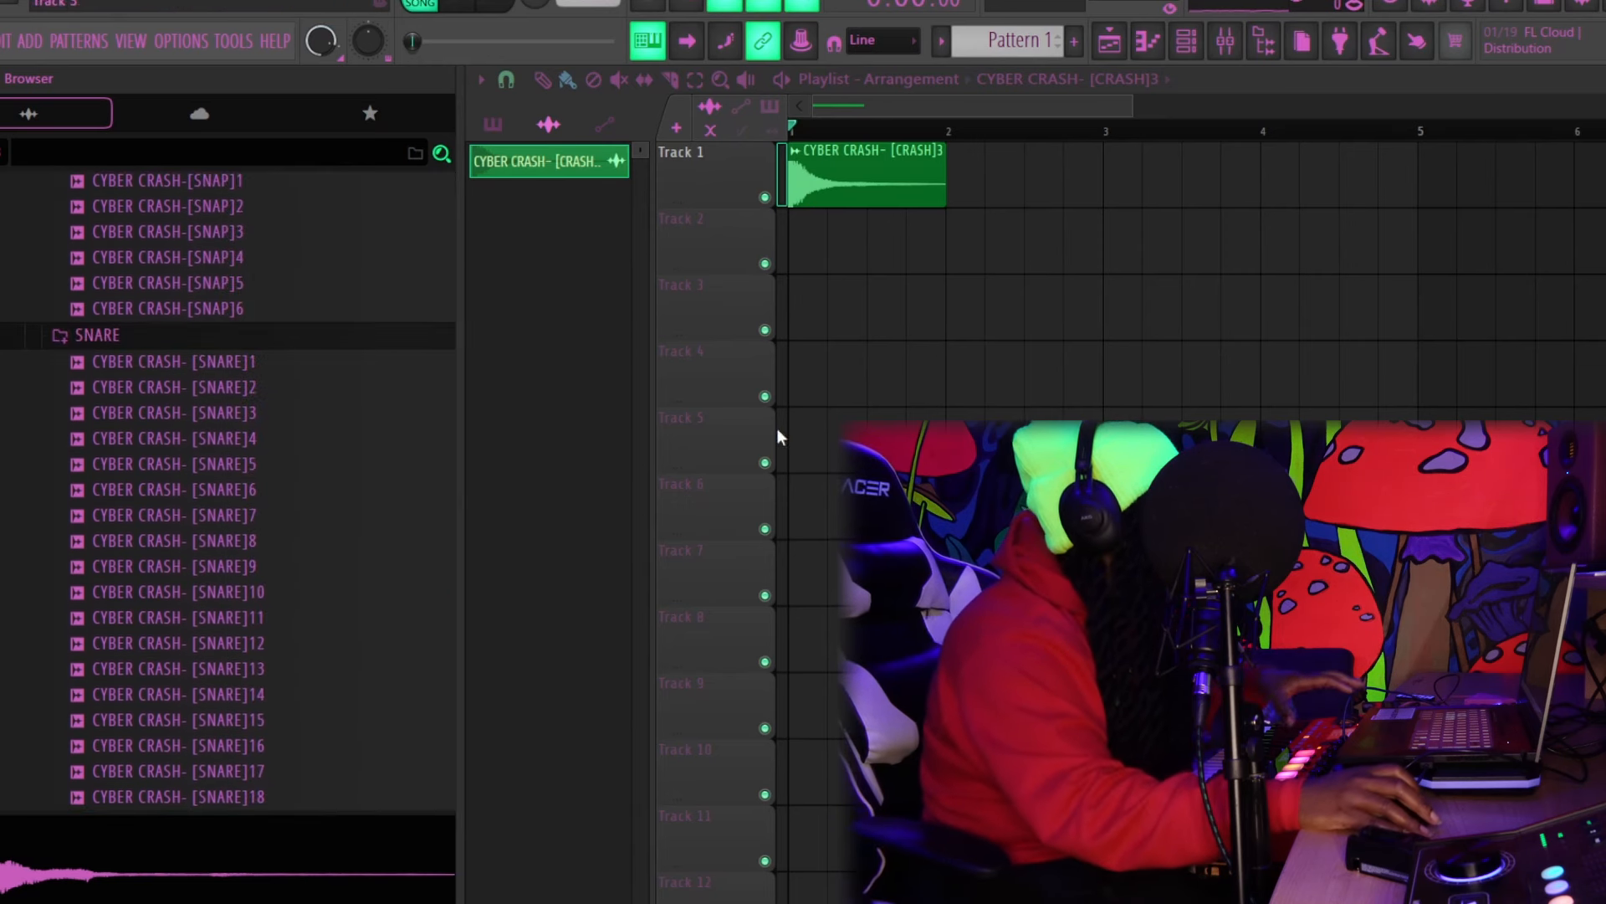
# Open the mixer and look over the Rift, SerumFX, Effectrix 2 and Finisher NEO effects, closing each plugin window
pyautogui.click(1233, 43)
pyautogui.click(596, 167)
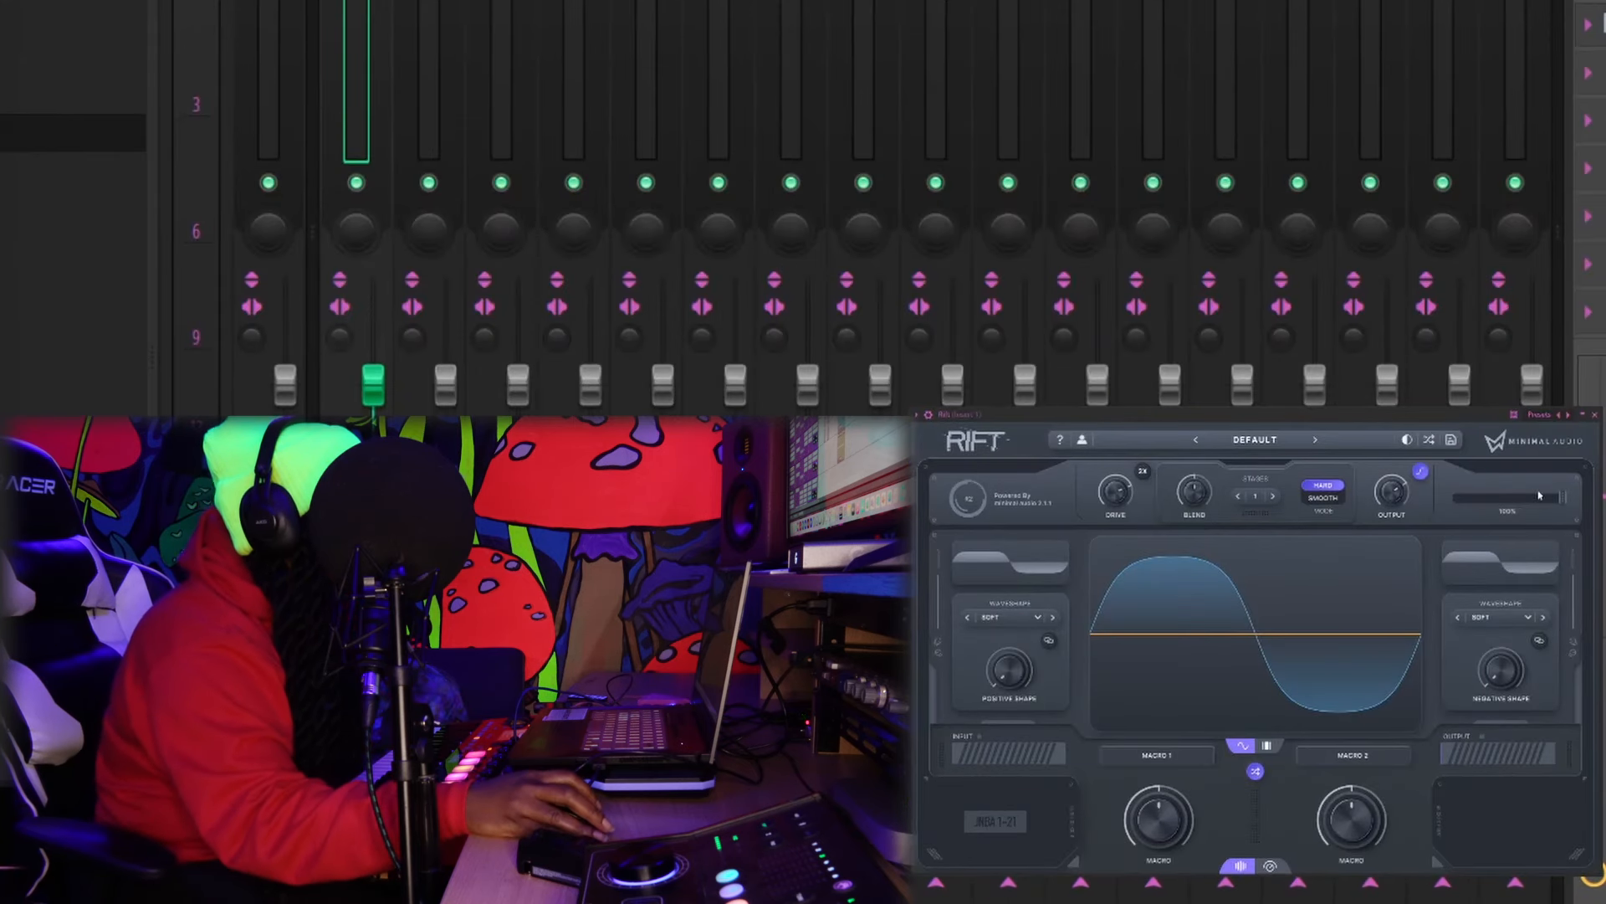
pyautogui.click(1594, 416)
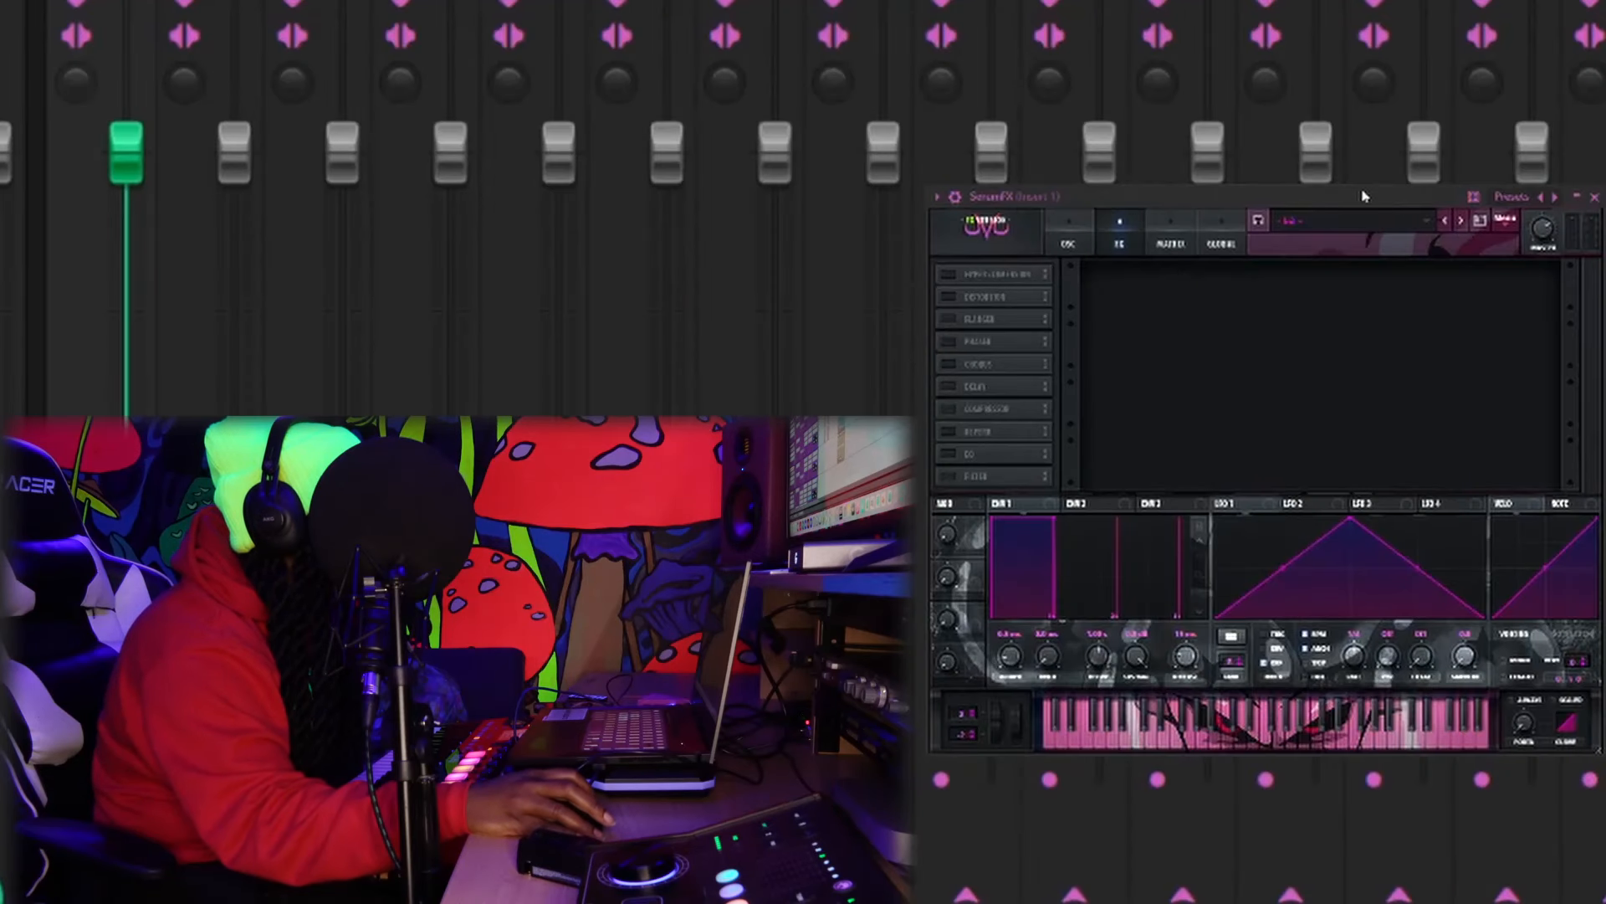
pyautogui.click(1595, 196)
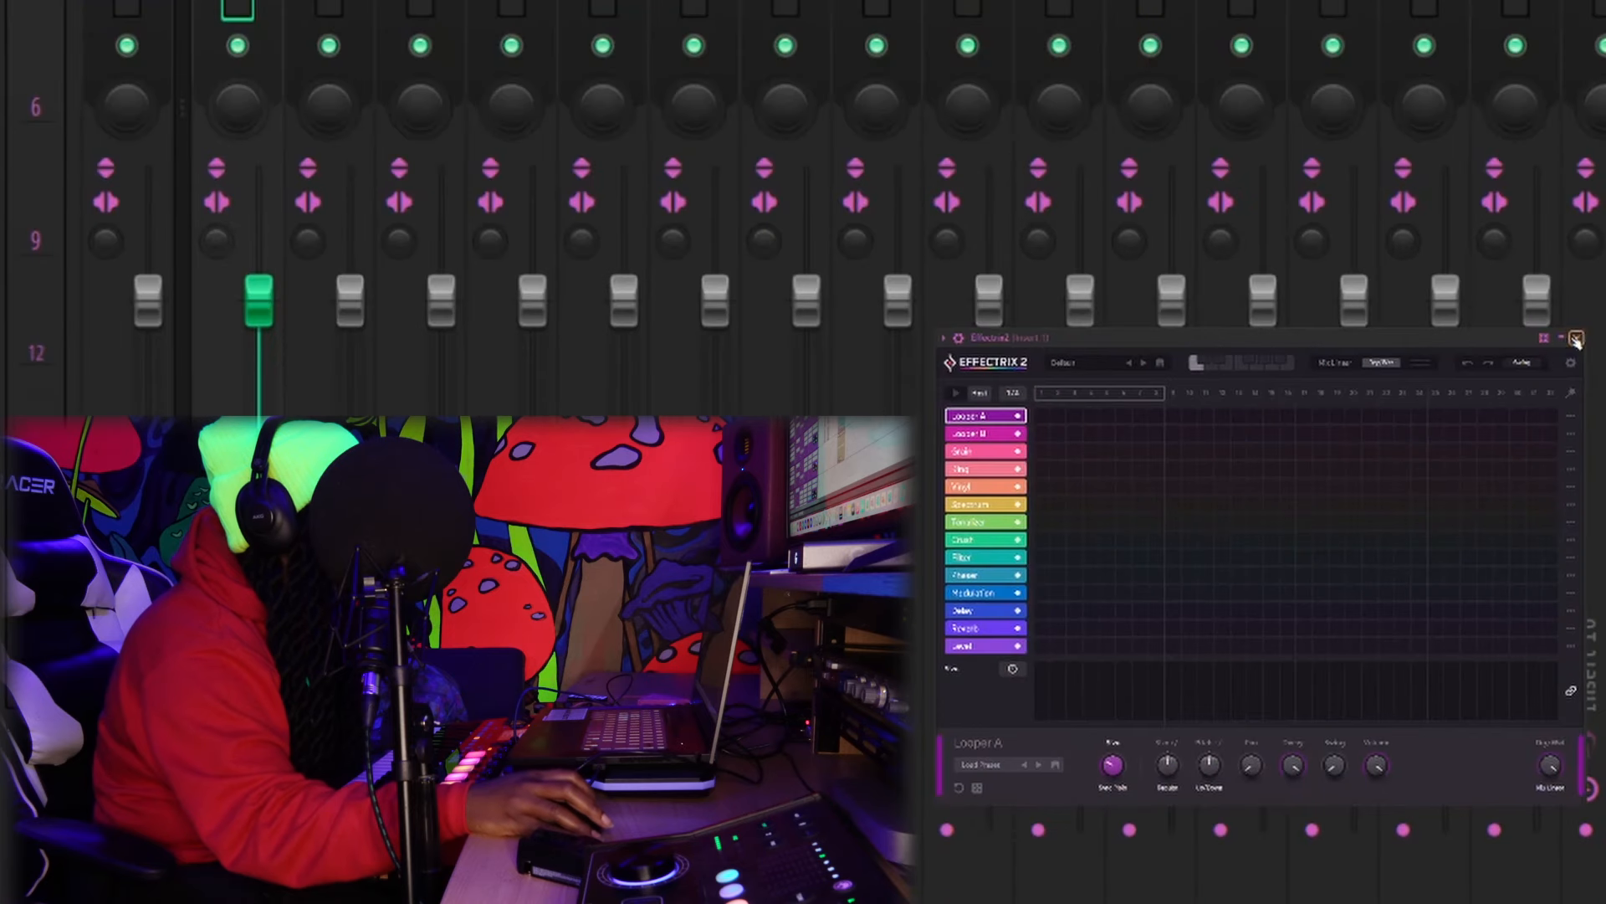
pyautogui.click(1576, 338)
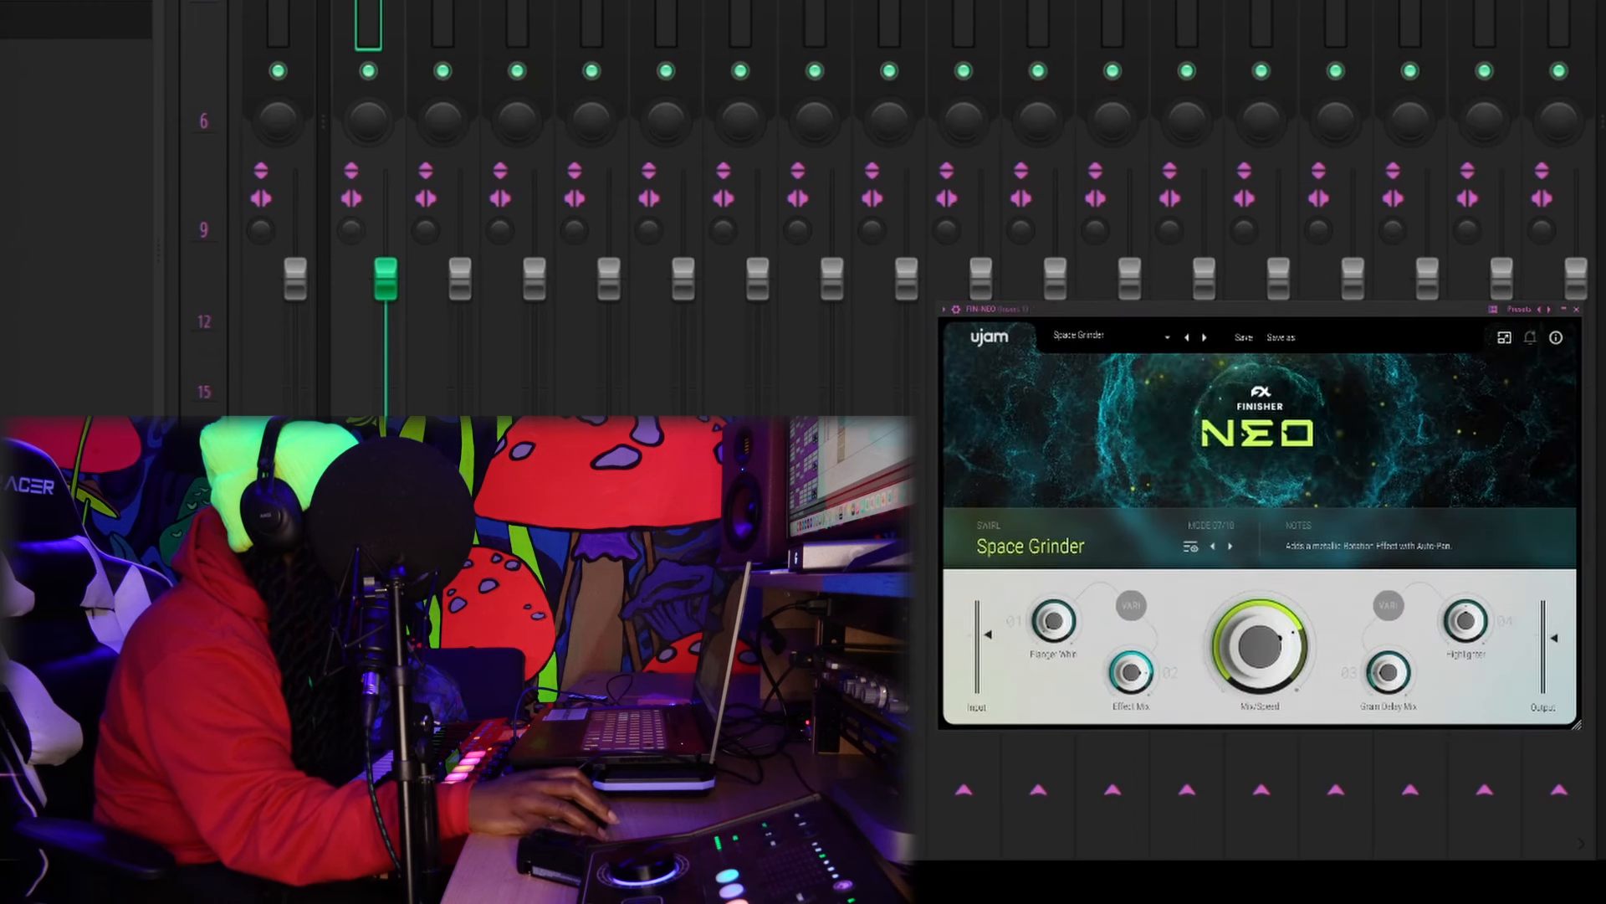
pyautogui.click(1576, 310)
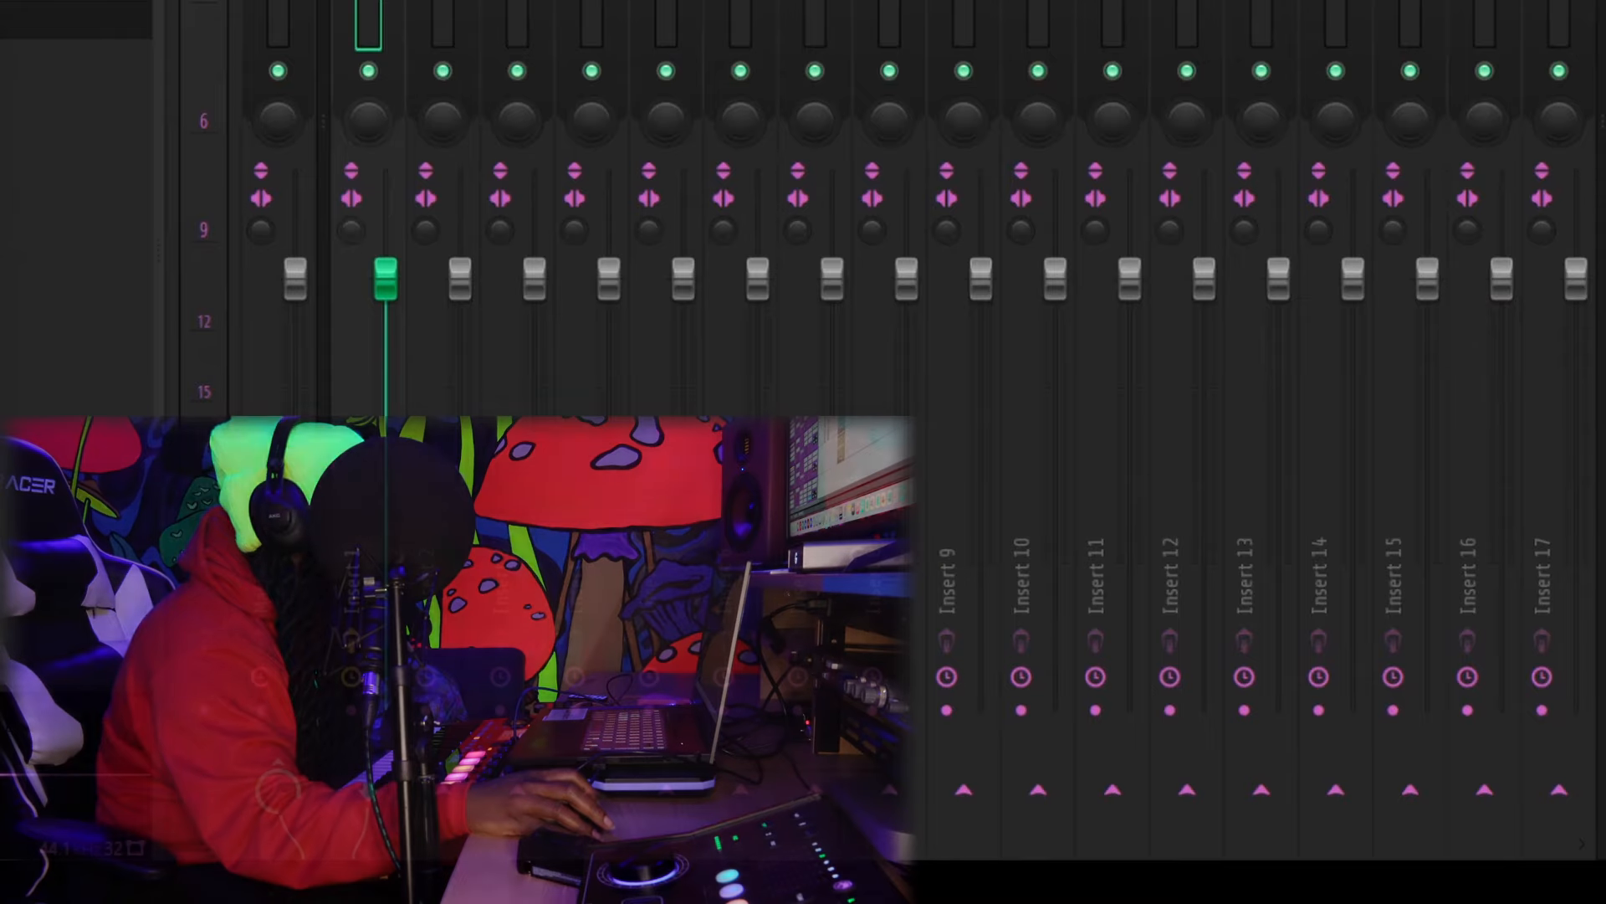
pyautogui.press('F7')
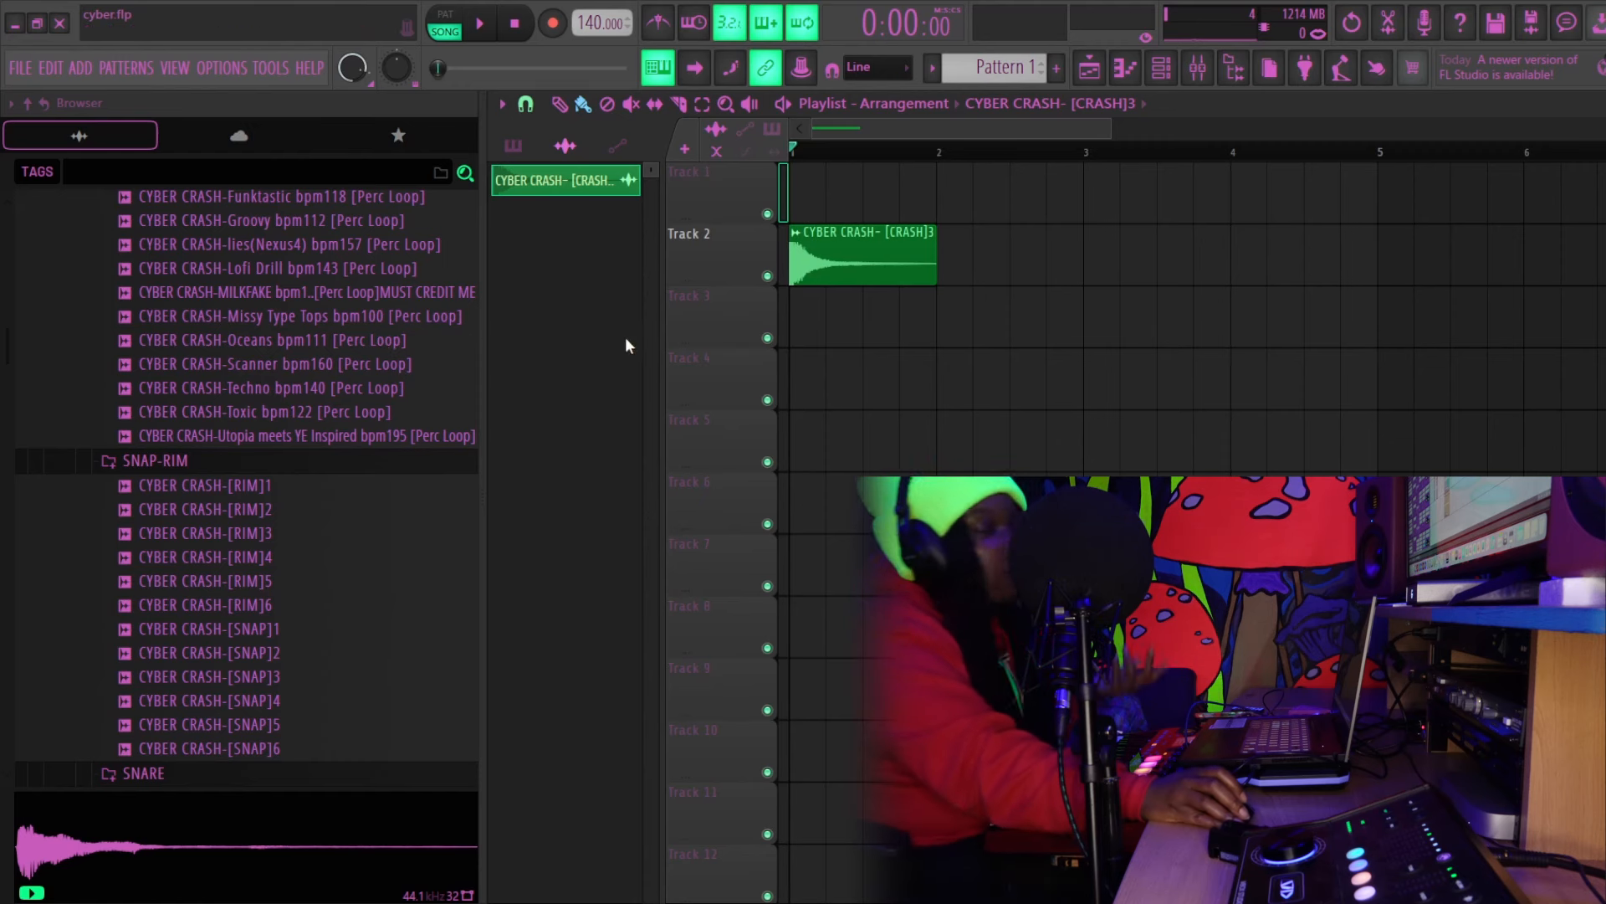
# Move the crash 3 clip up to the start of track 1 and play it back
pyautogui.moveTo(802, 210)
pyautogui.mouseDown()
pyautogui.moveTo(902, 205)
pyautogui.moveTo(795, 205)
pyautogui.mouseUp()
pyautogui.scroll(15, 298, 438)
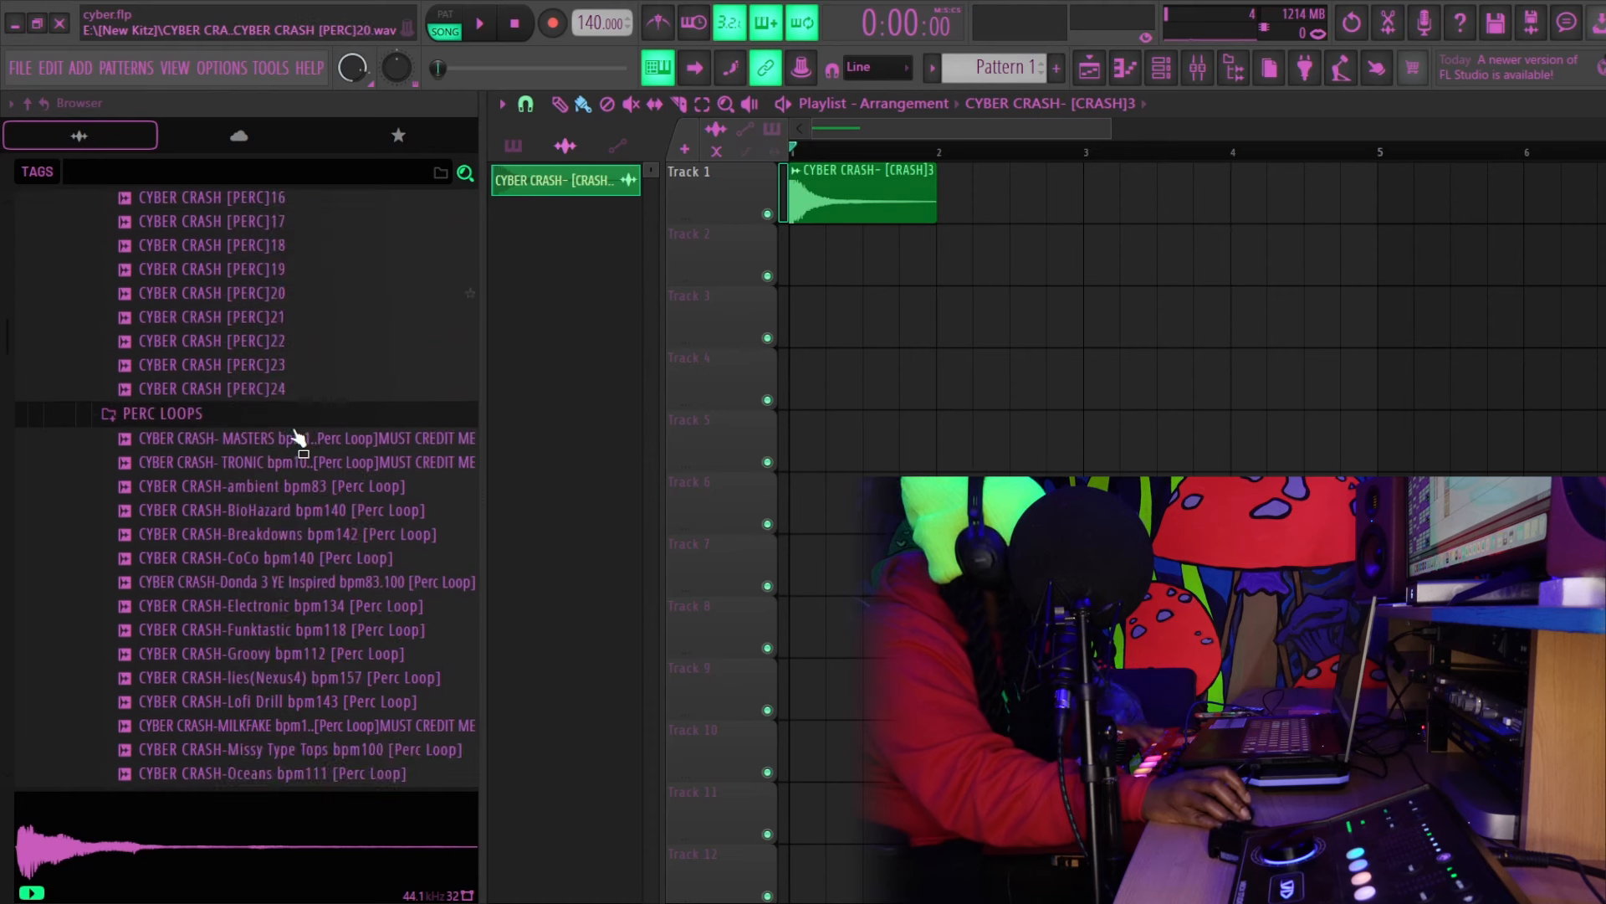
pyautogui.scroll(3, 300, 437)
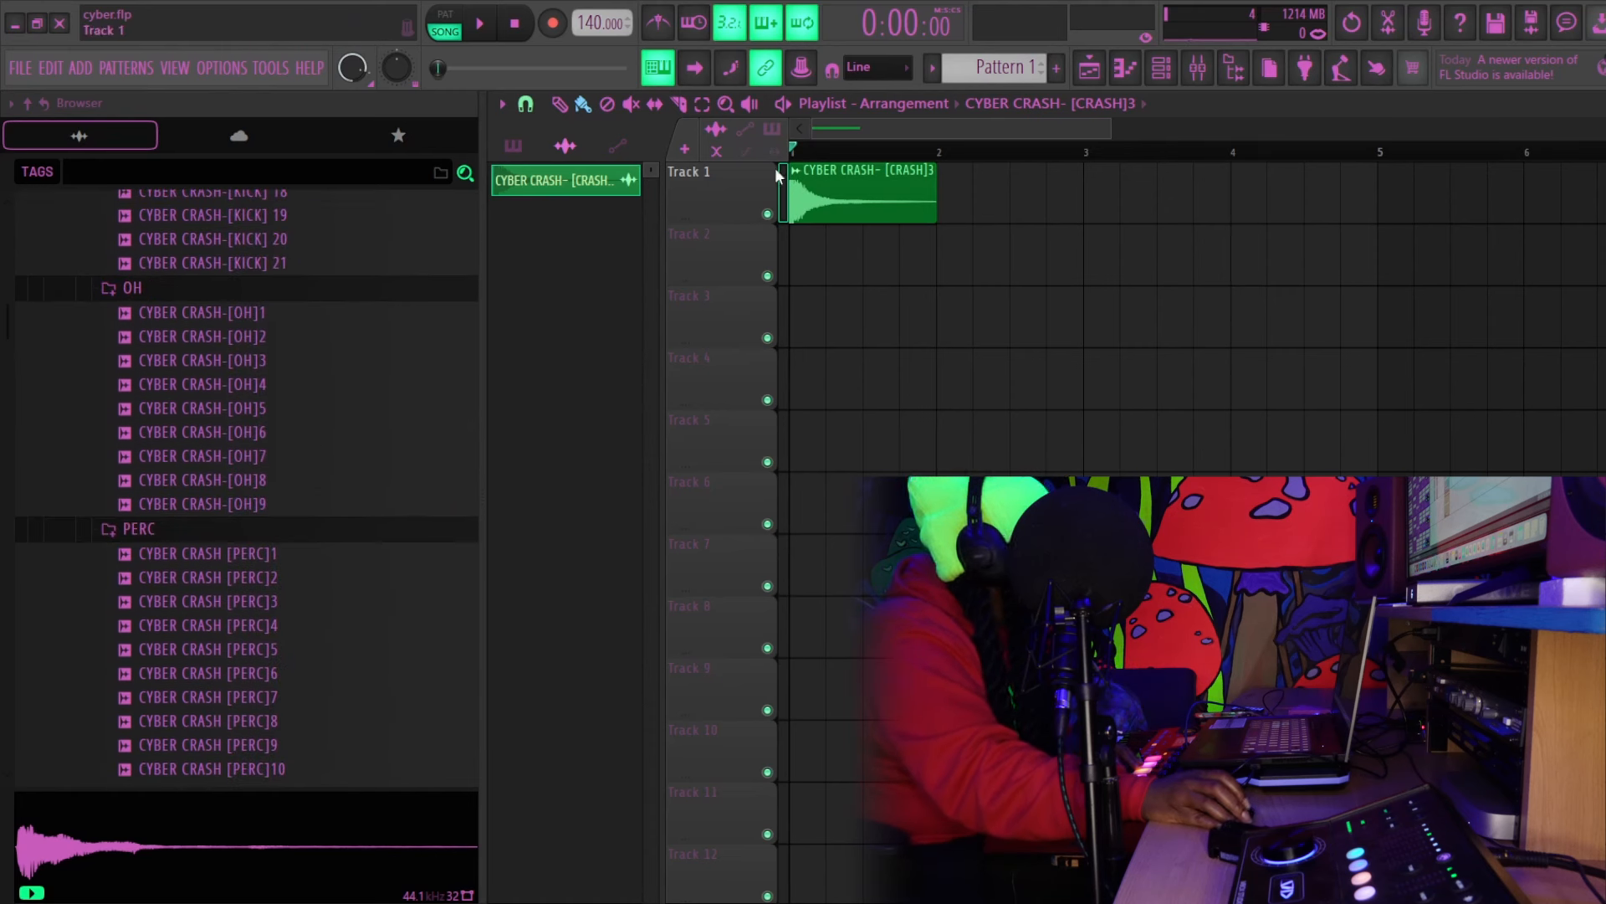
pyautogui.press('space')
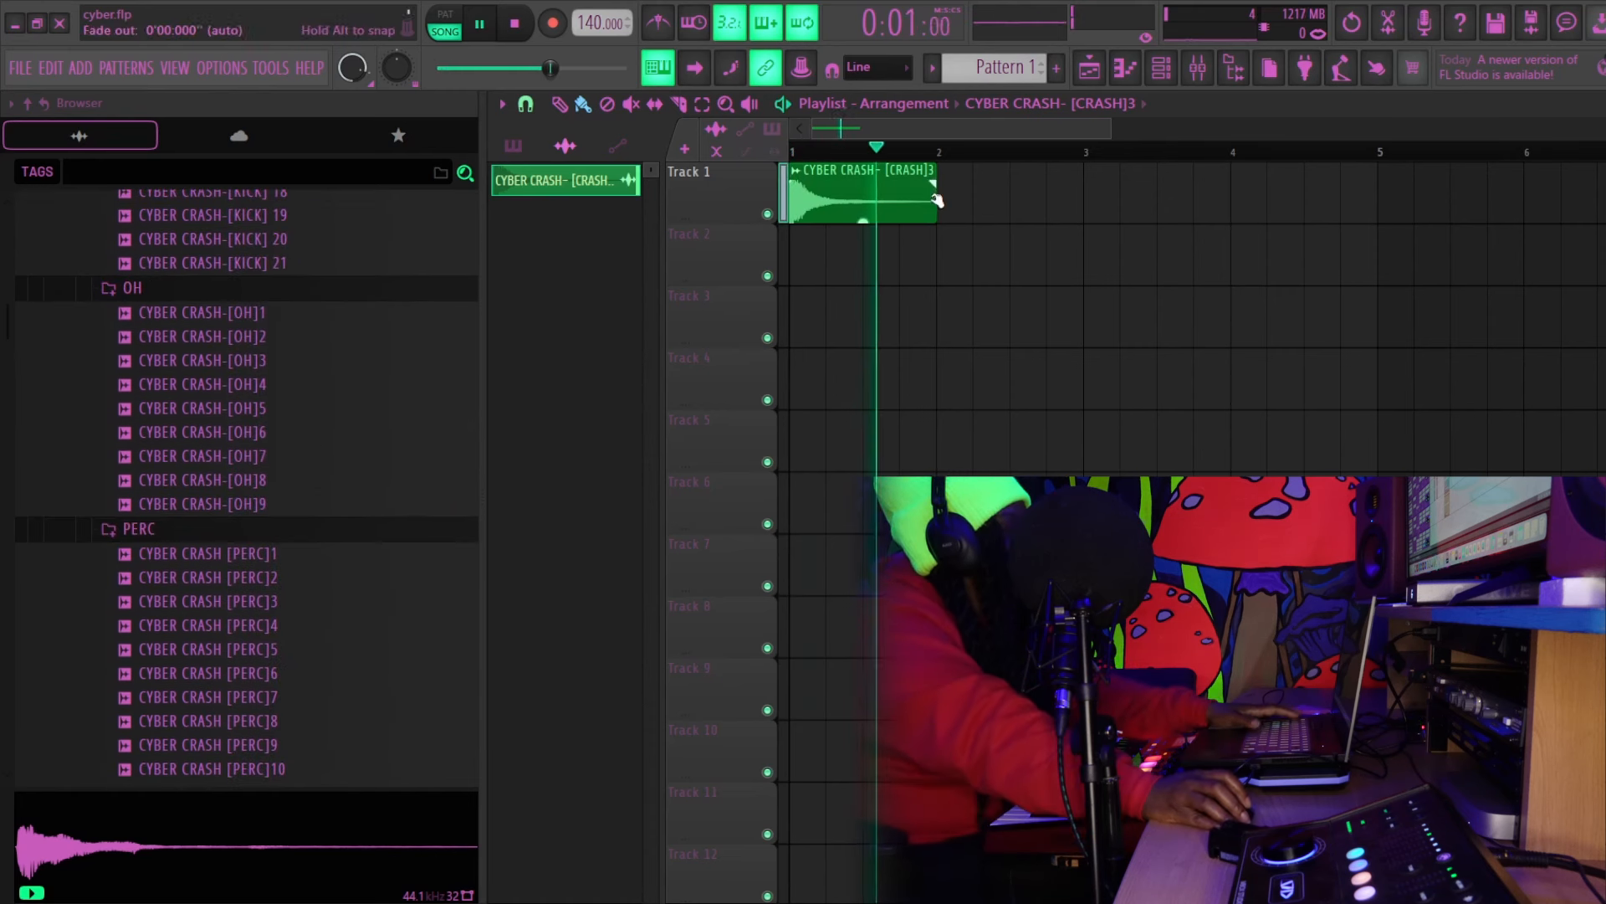
pyautogui.press('space')
# Audition kicks 10 and 14 in the KICK folder
pyautogui.scroll(15, 300, 372)
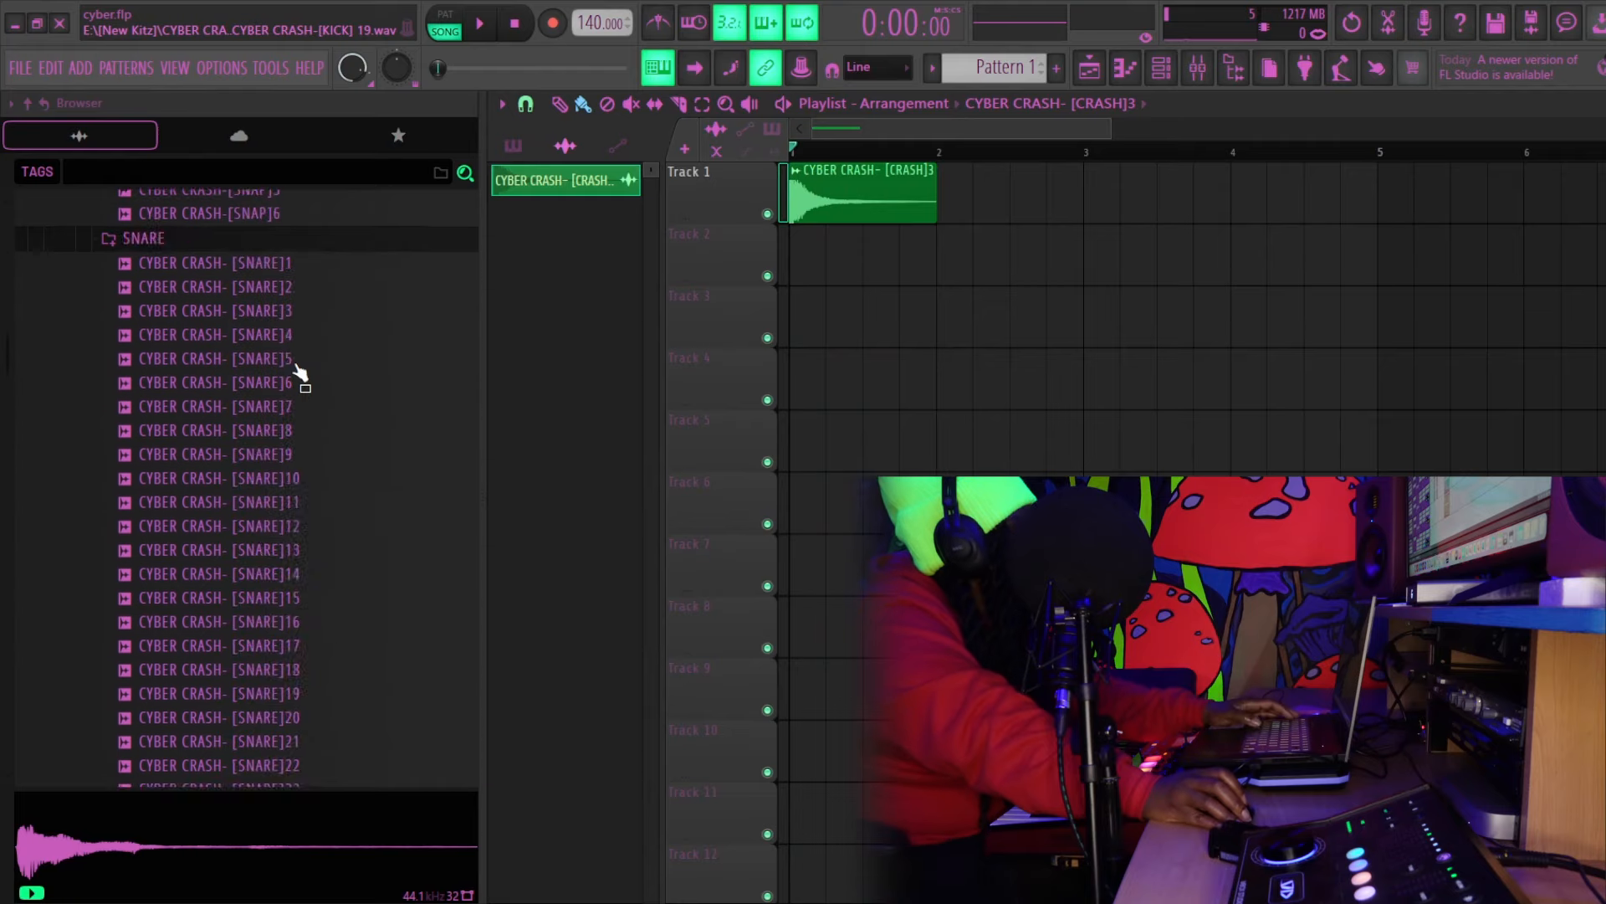
pyautogui.scroll(-20, 299, 372)
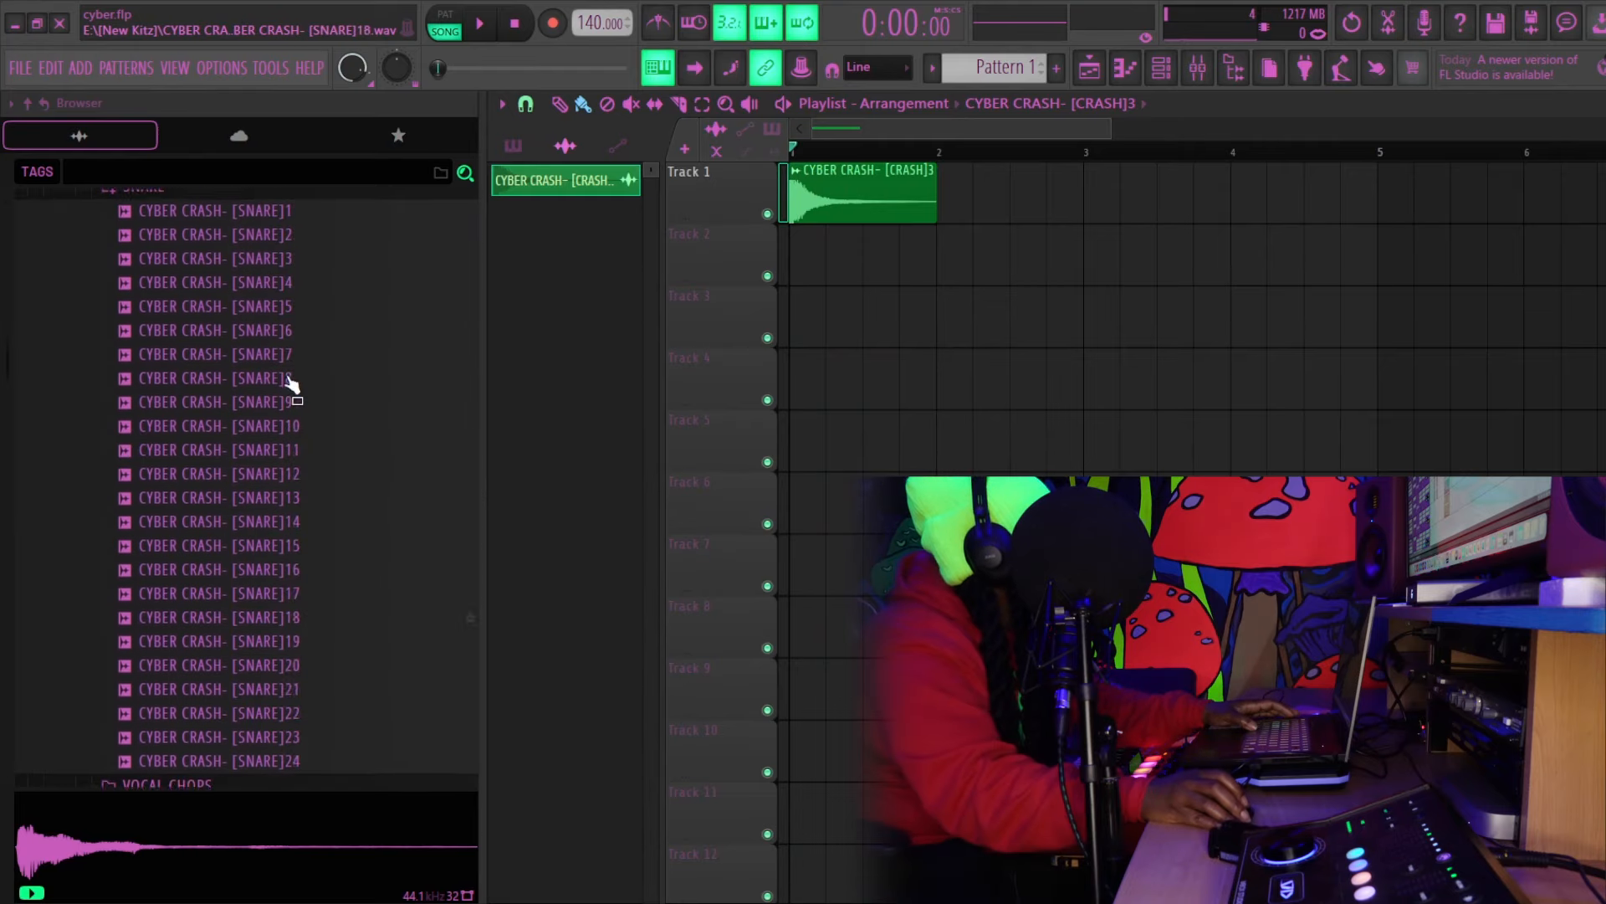
pyautogui.scroll(15, 299, 391)
pyautogui.click(294, 432)
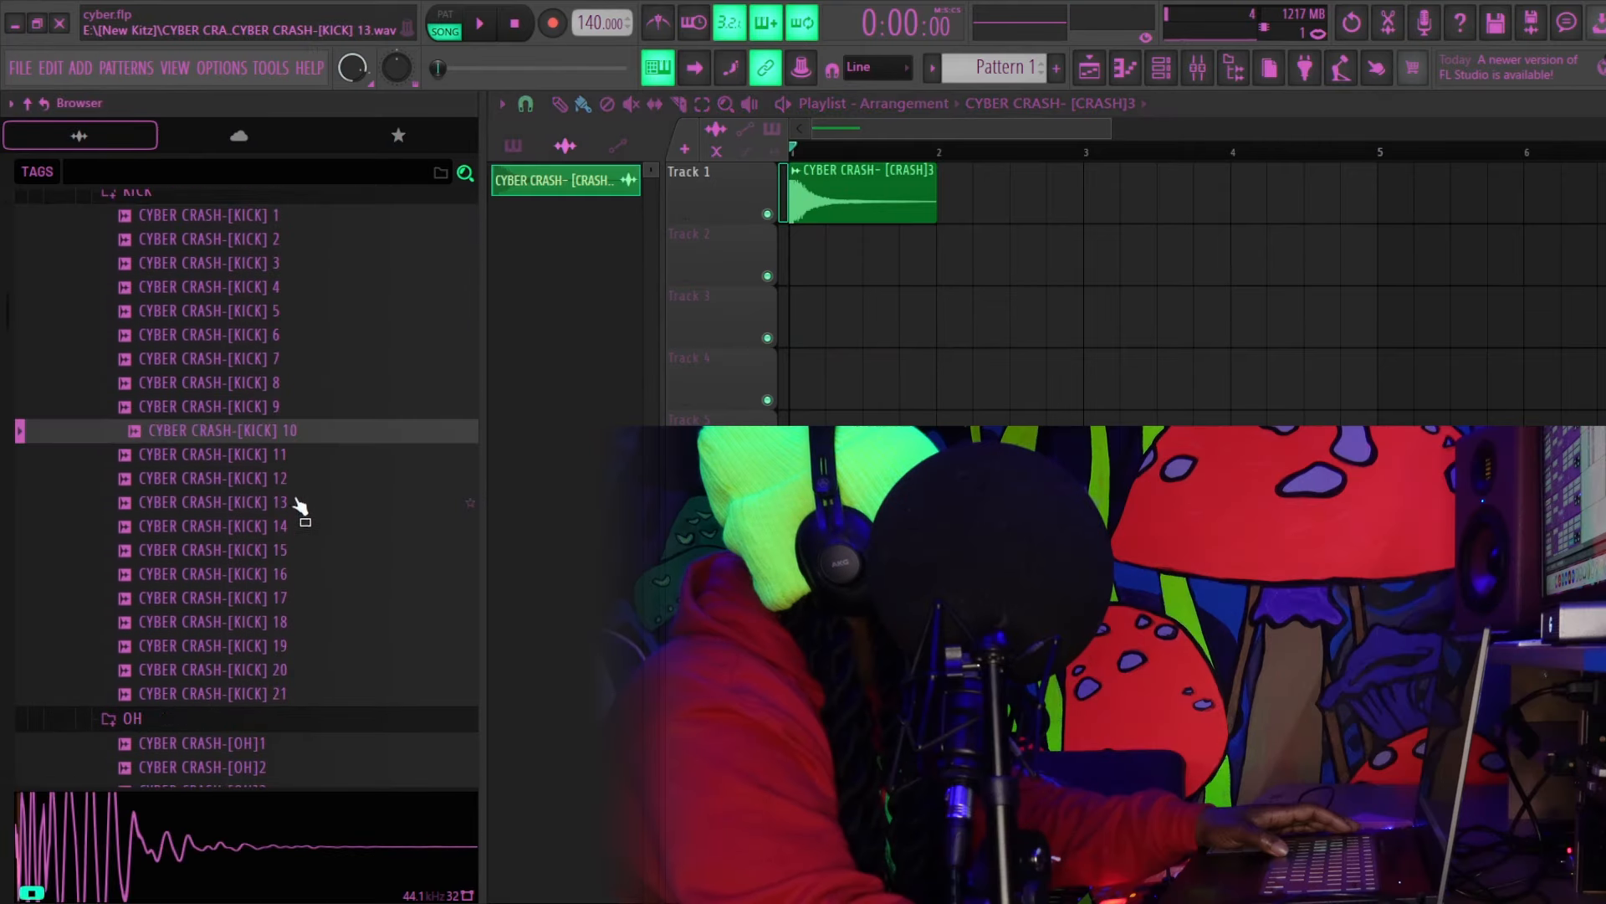
pyautogui.click(293, 525)
pyautogui.scroll(1, 253, 418)
pyautogui.scroll(7, 284, 452)
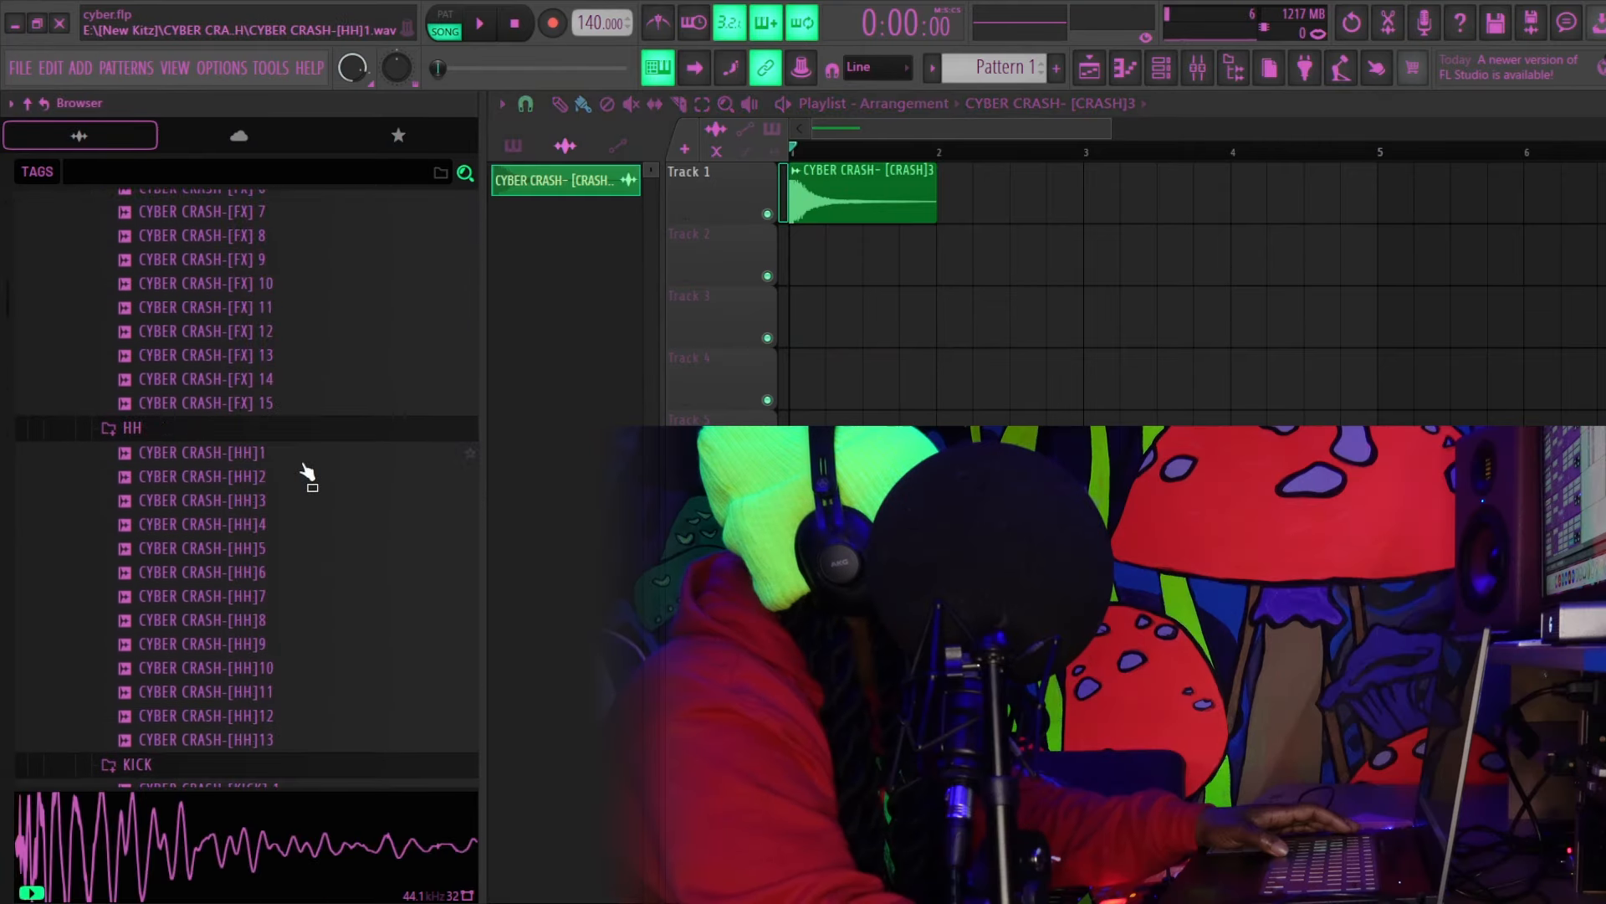
# Audition hi-hat 1 and a few FX sounds, and place FX 11 at the start of track 2
pyautogui.click(258, 462)
pyautogui.click(265, 351)
pyautogui.click(262, 308)
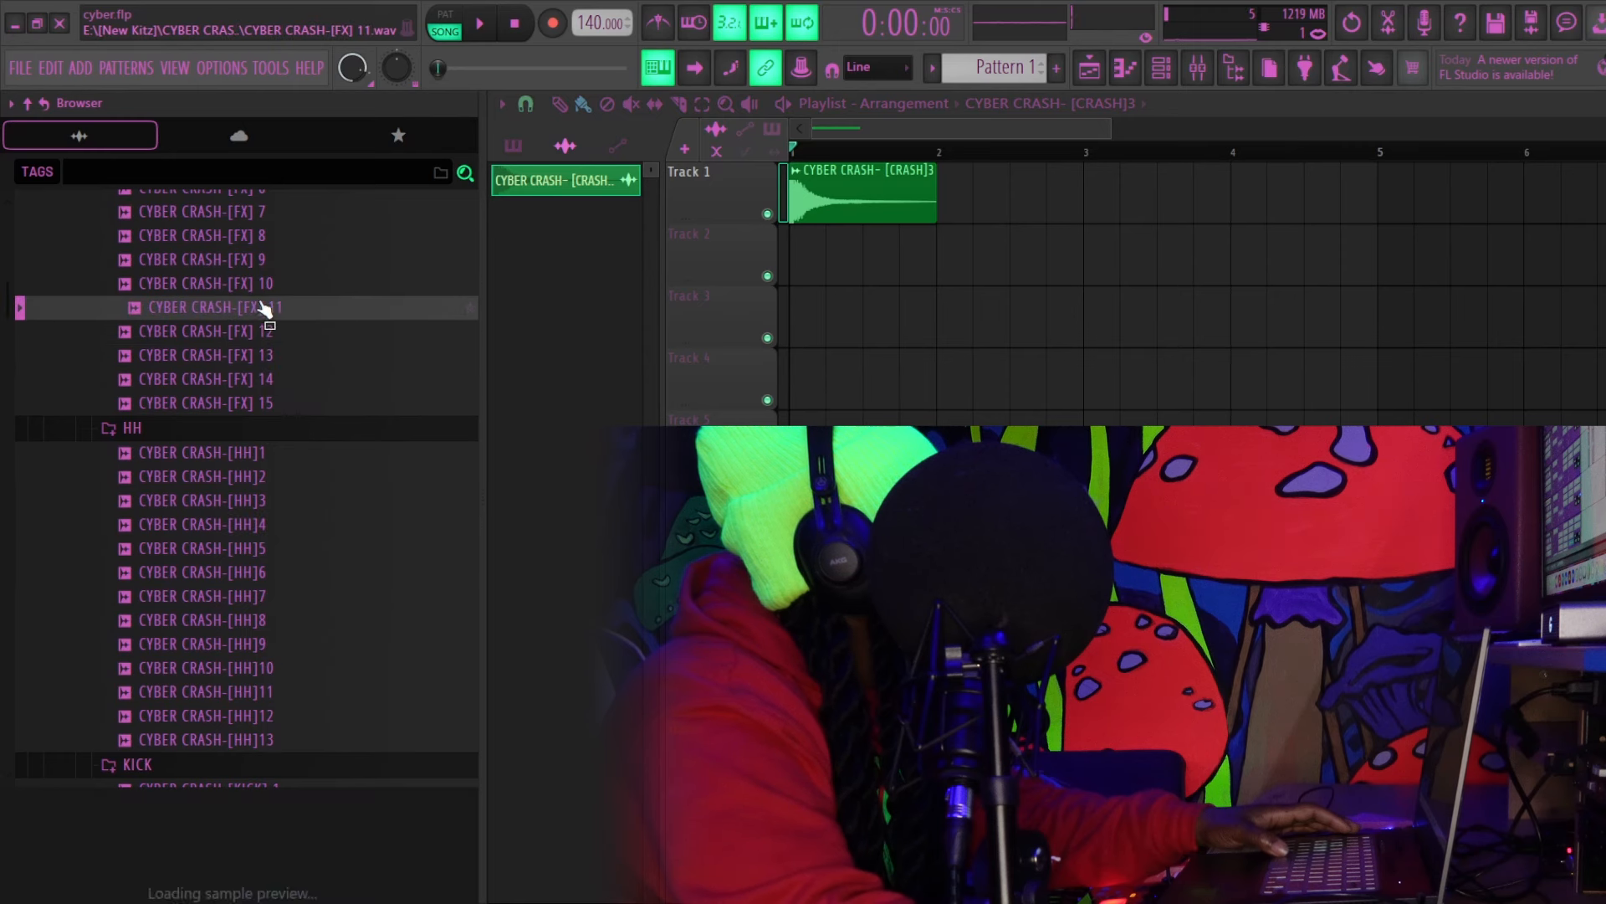
pyautogui.click(264, 284)
pyautogui.moveTo(241, 318); pyautogui.dragTo(816, 255)
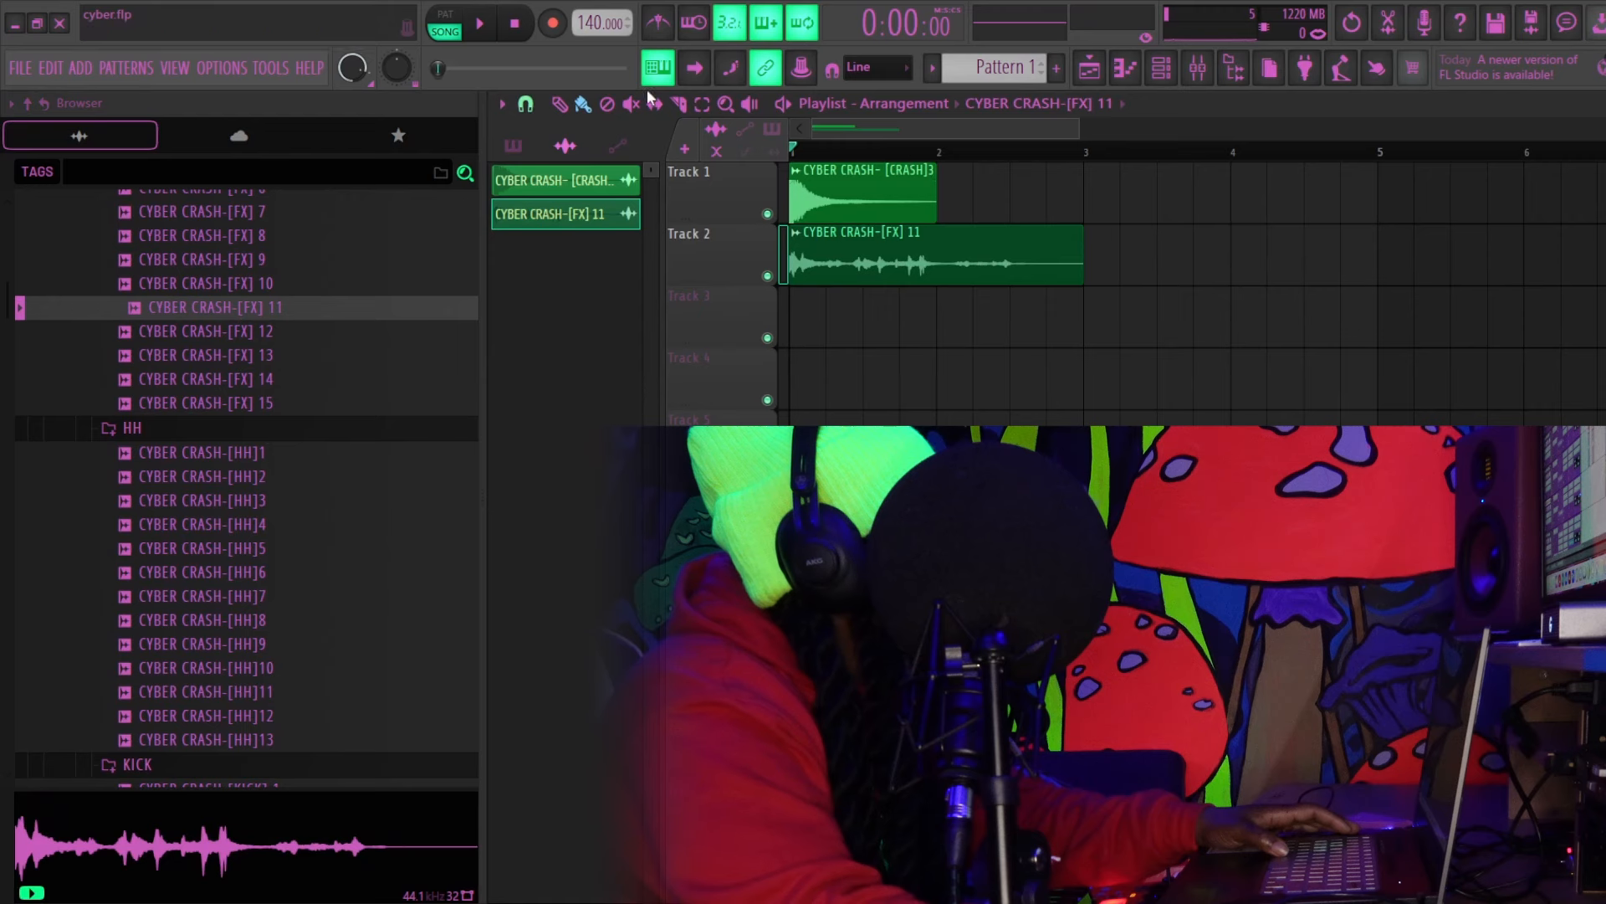
# Slice the FX 11 clip at bar 2, delete its second part, and close its channel settings
pyautogui.click(678, 103)
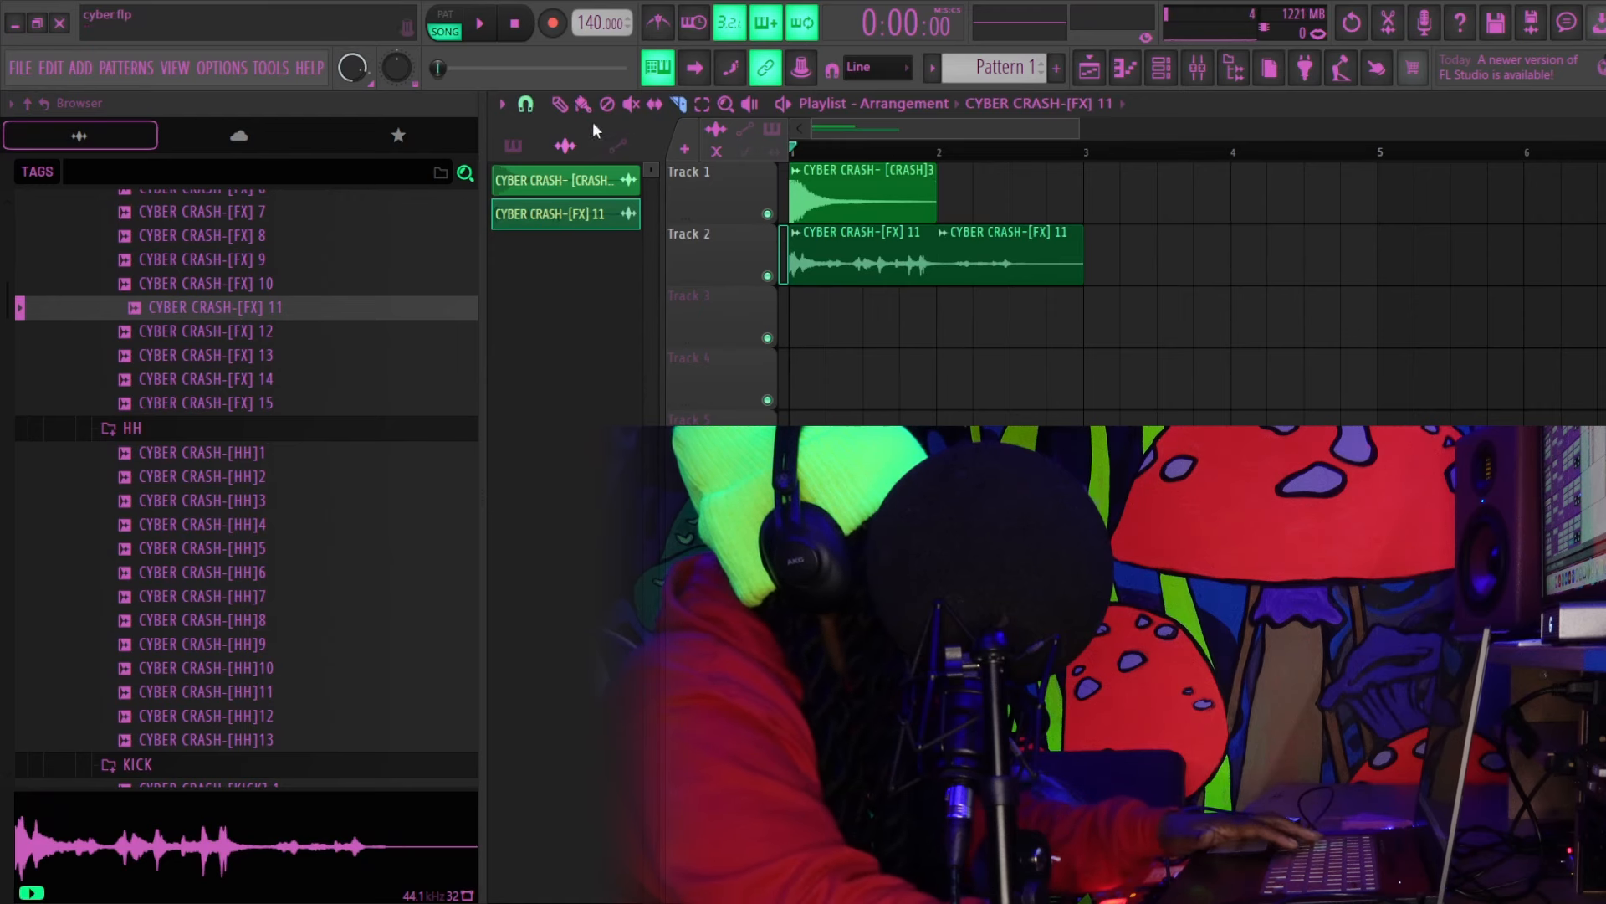
pyautogui.rightClick(1008, 261)
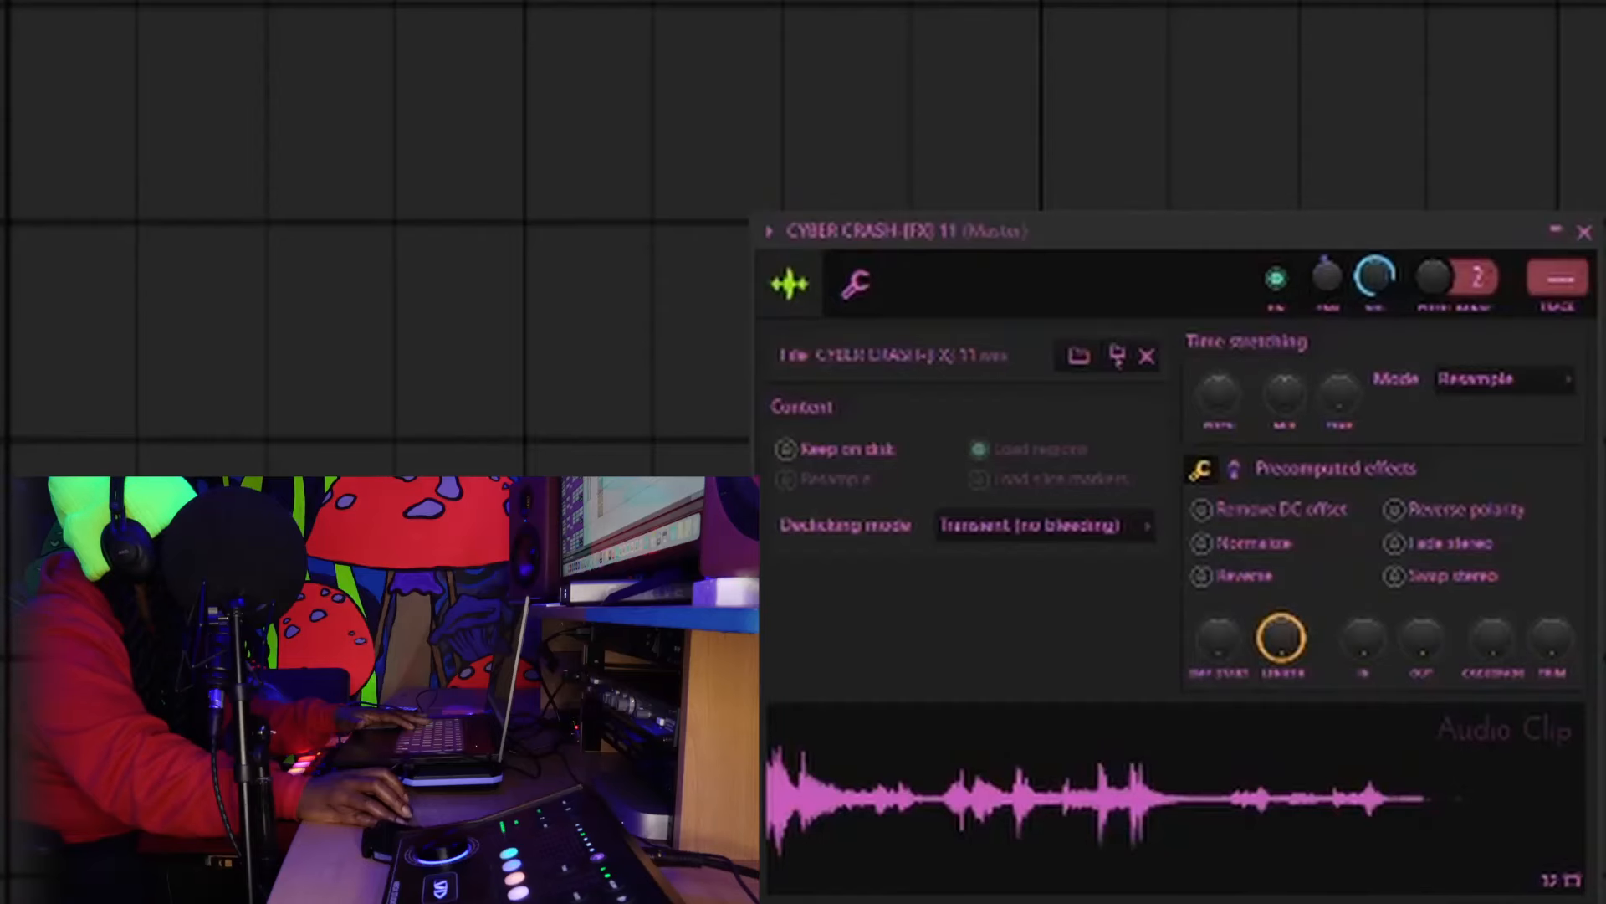
pyautogui.click(1584, 231)
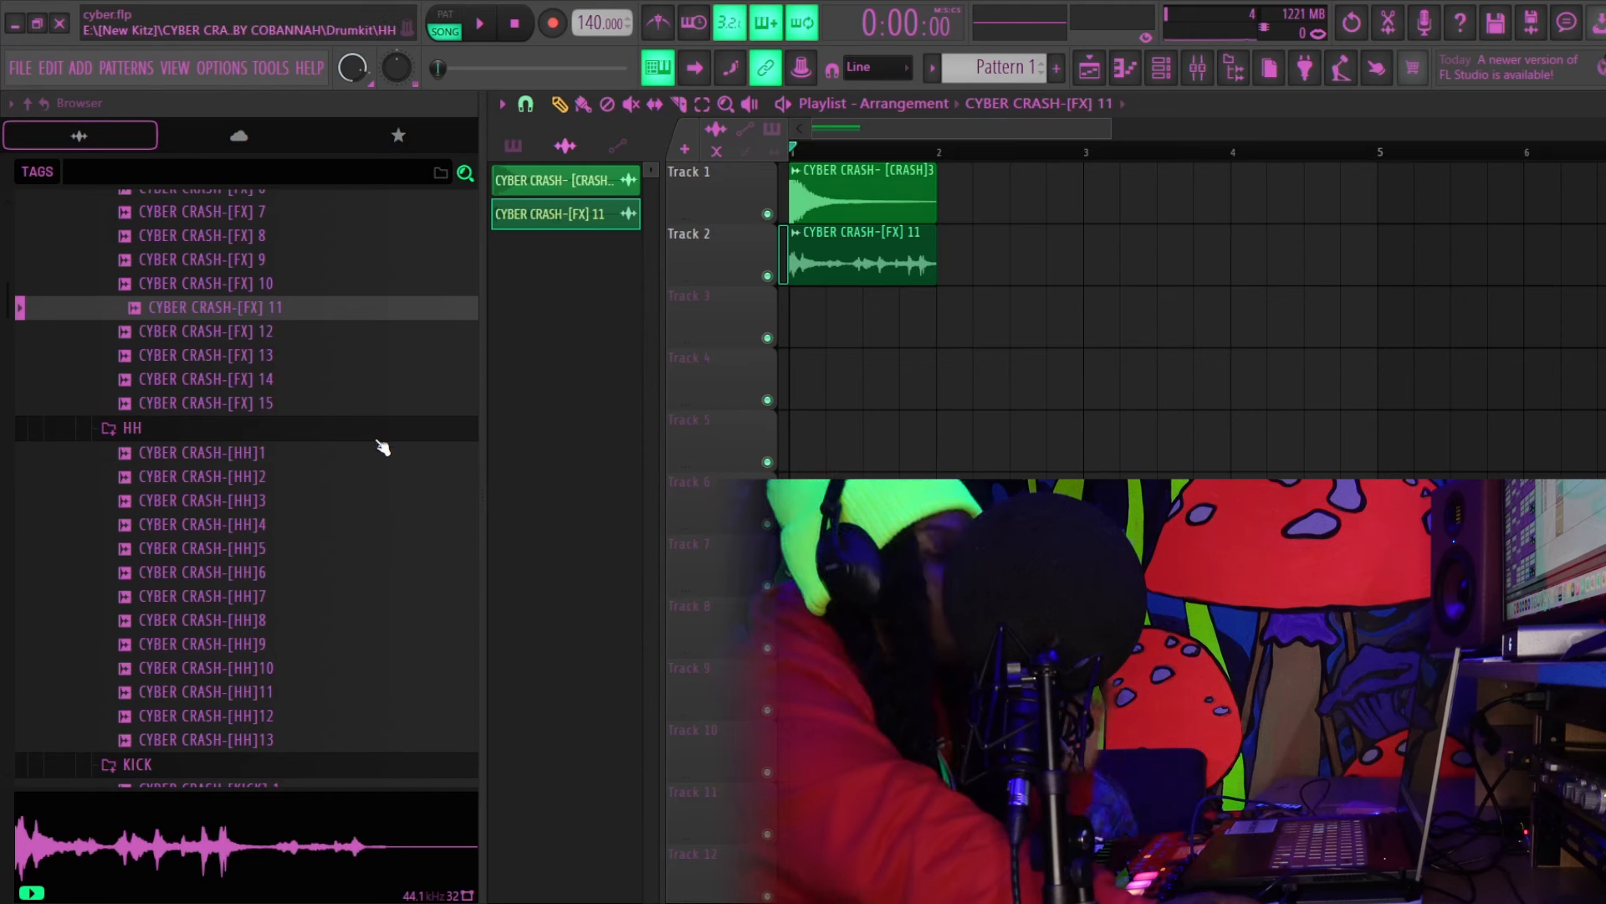
# Browse through the drum folders and audition several percs in the PERC folder, including 17, 13 and 8
pyautogui.scroll(-10, 327, 477)
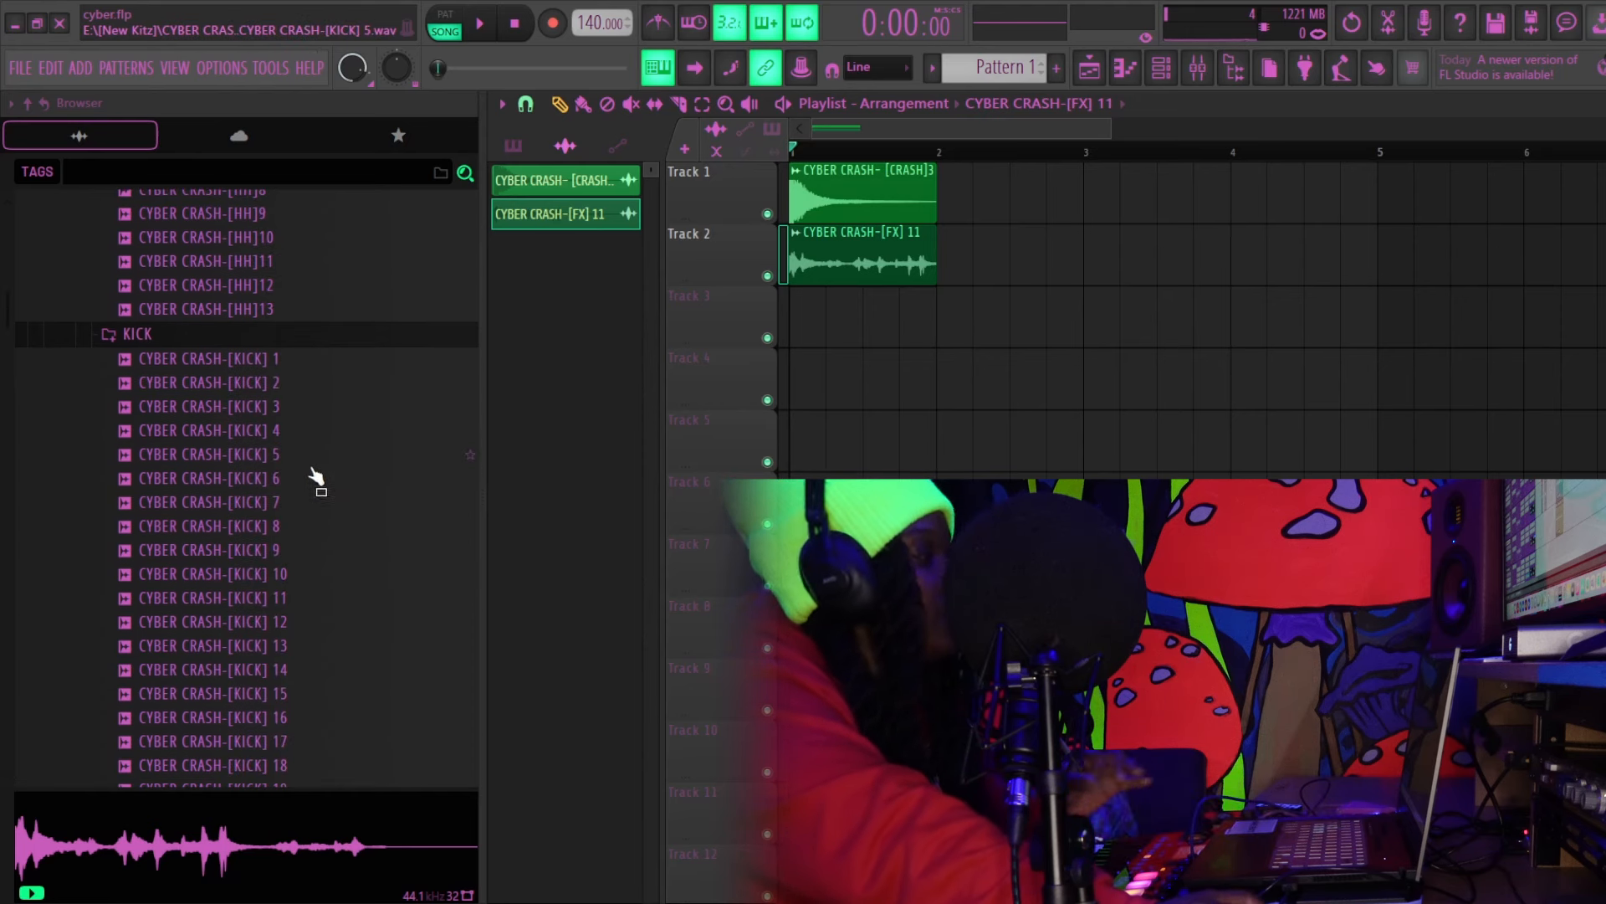
pyautogui.scroll(-8, 325, 481)
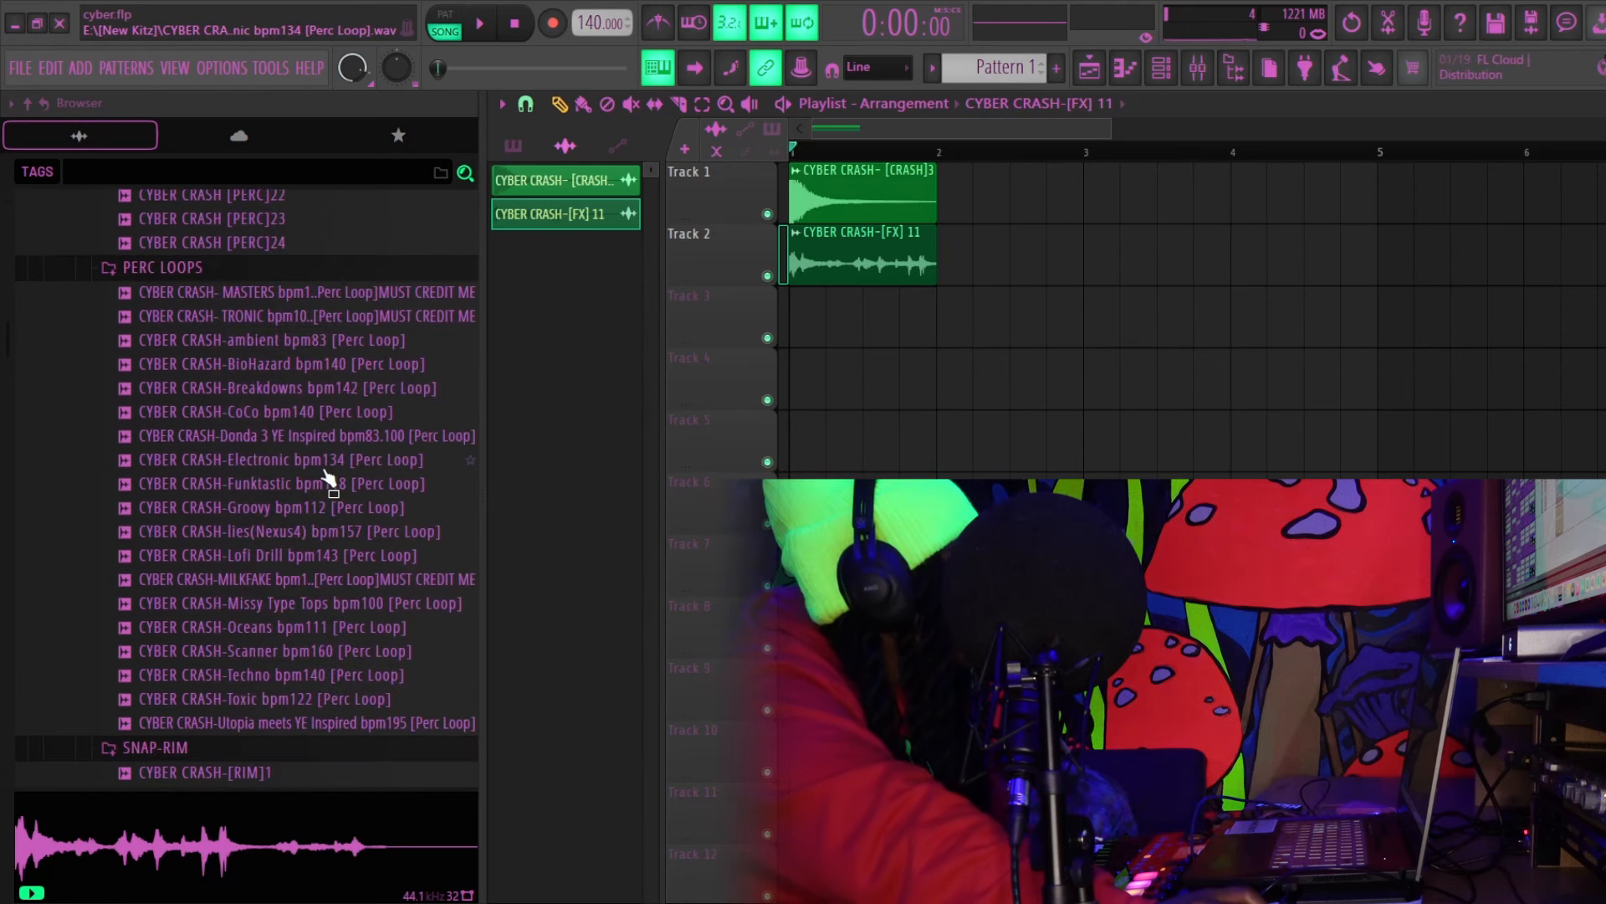
pyautogui.scroll(10, 326, 478)
pyautogui.scroll(4, 331, 477)
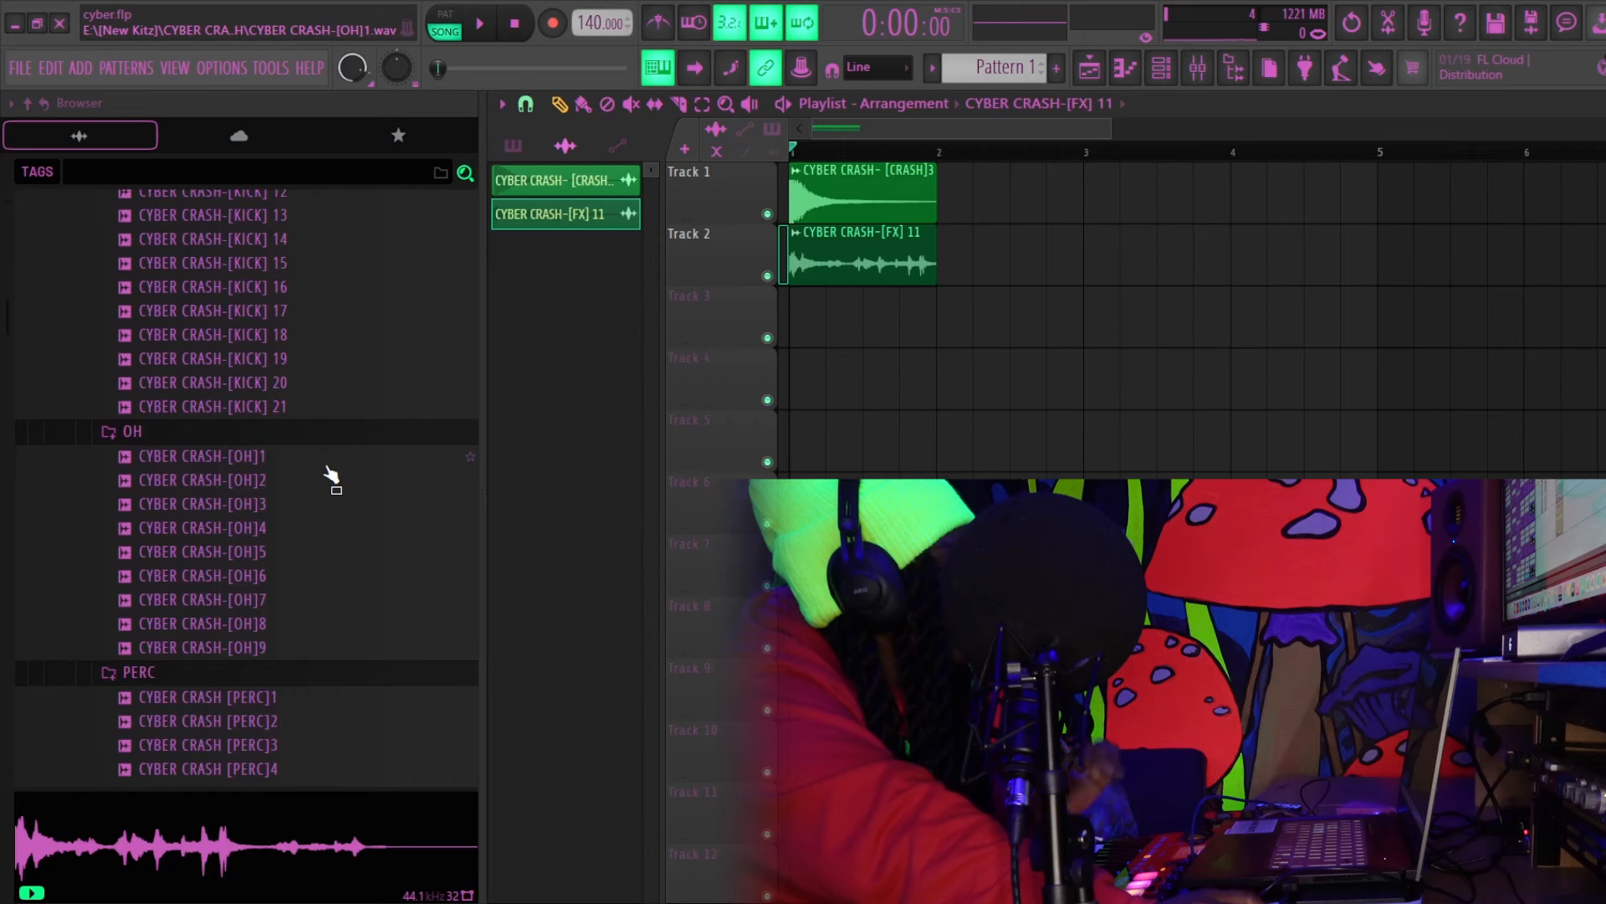
pyautogui.scroll(4, 333, 473)
pyautogui.scroll(-10, 343, 468)
pyautogui.click(188, 617)
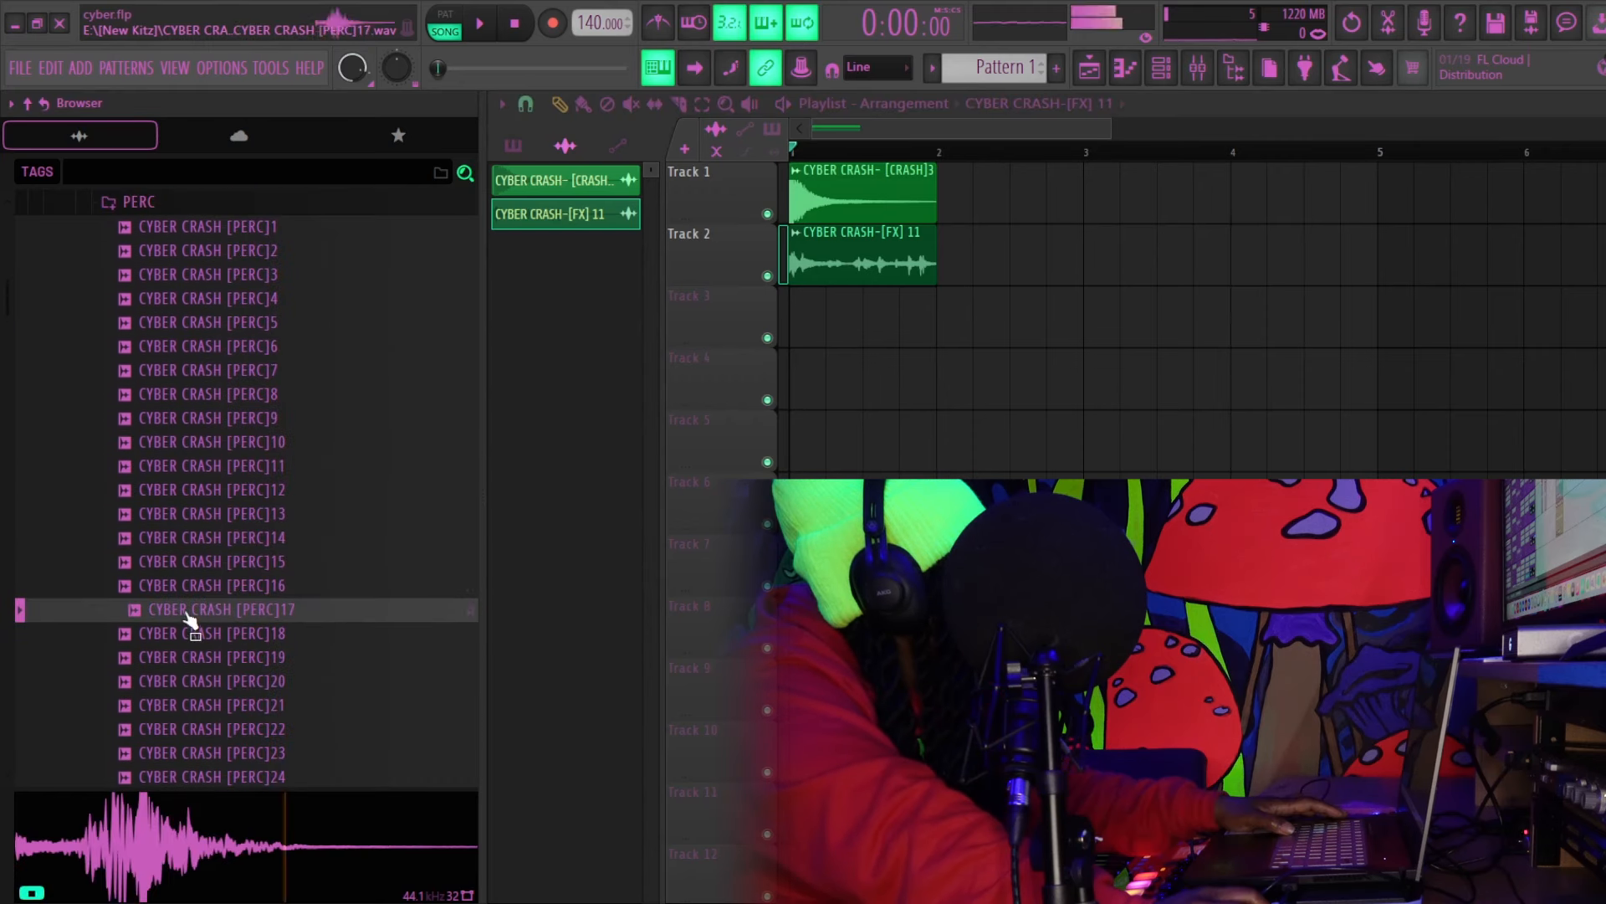
pyautogui.click(279, 513)
pyautogui.click(255, 394)
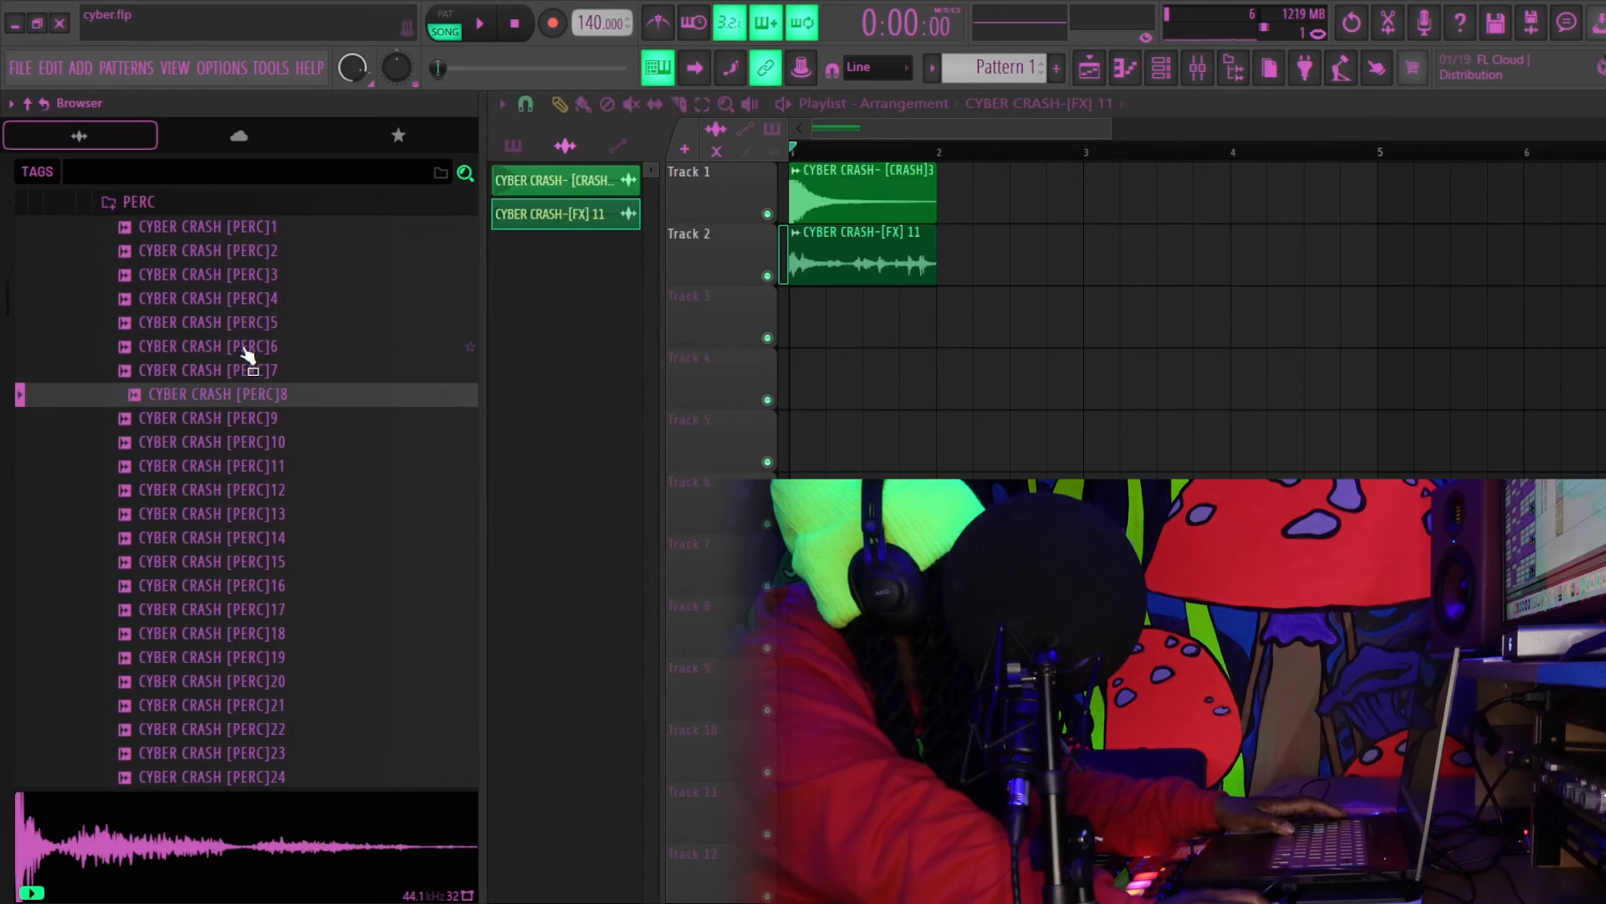
pyautogui.click(222, 376)
pyautogui.click(221, 386)
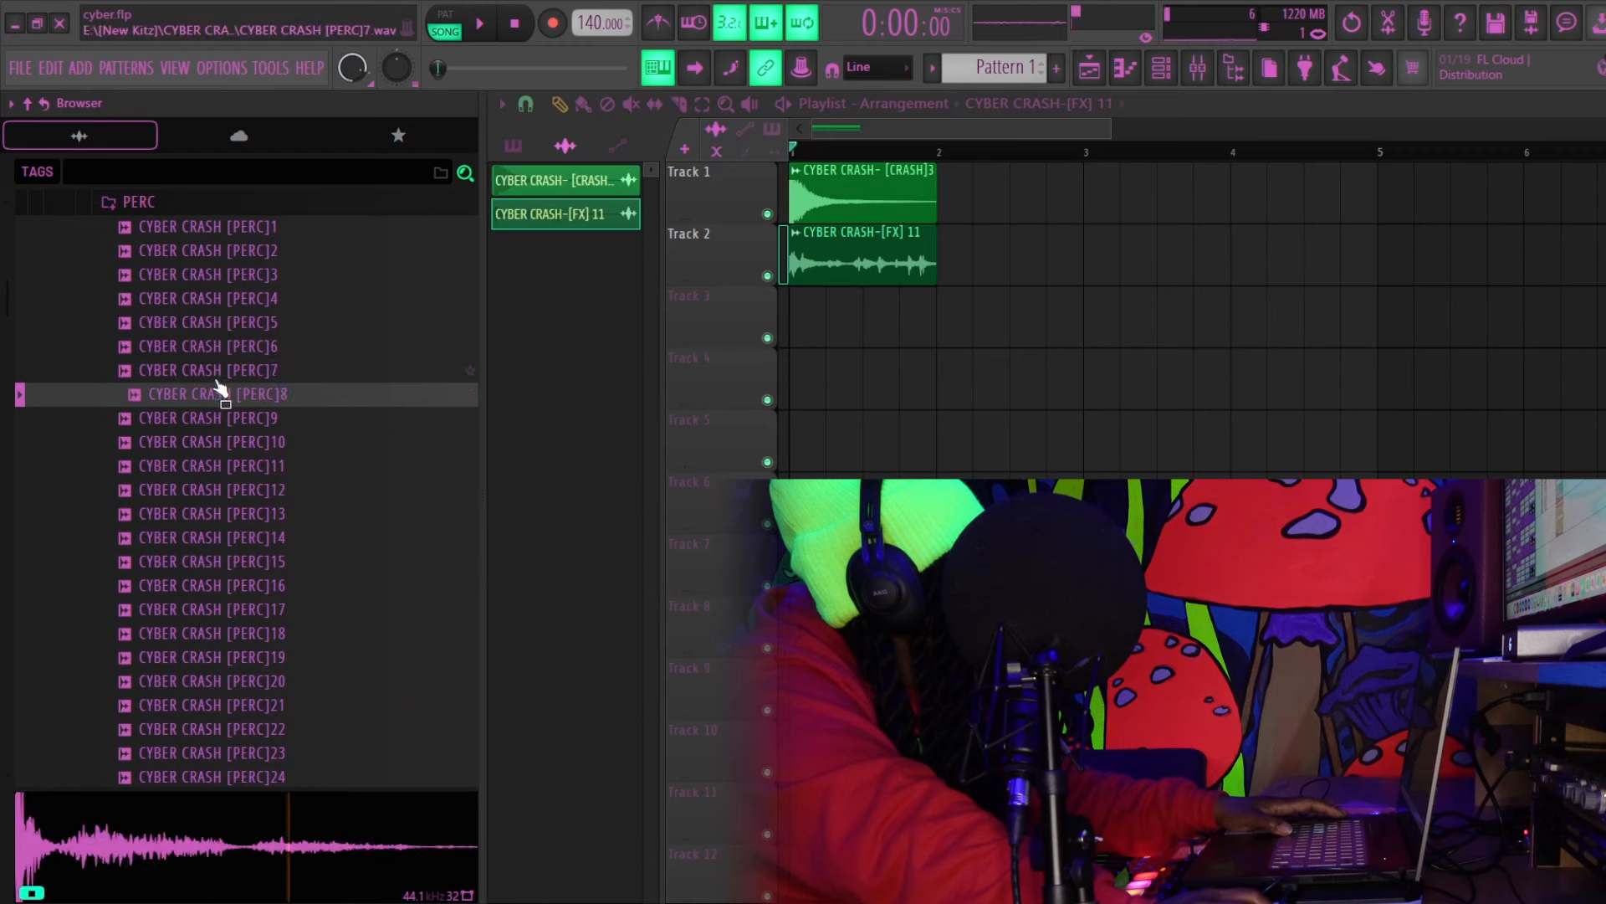
pyautogui.click(223, 371)
# Place perc 8 at the start of track 3 and look at its channel settings
pyautogui.moveTo(220, 396); pyautogui.dragTo(813, 332)
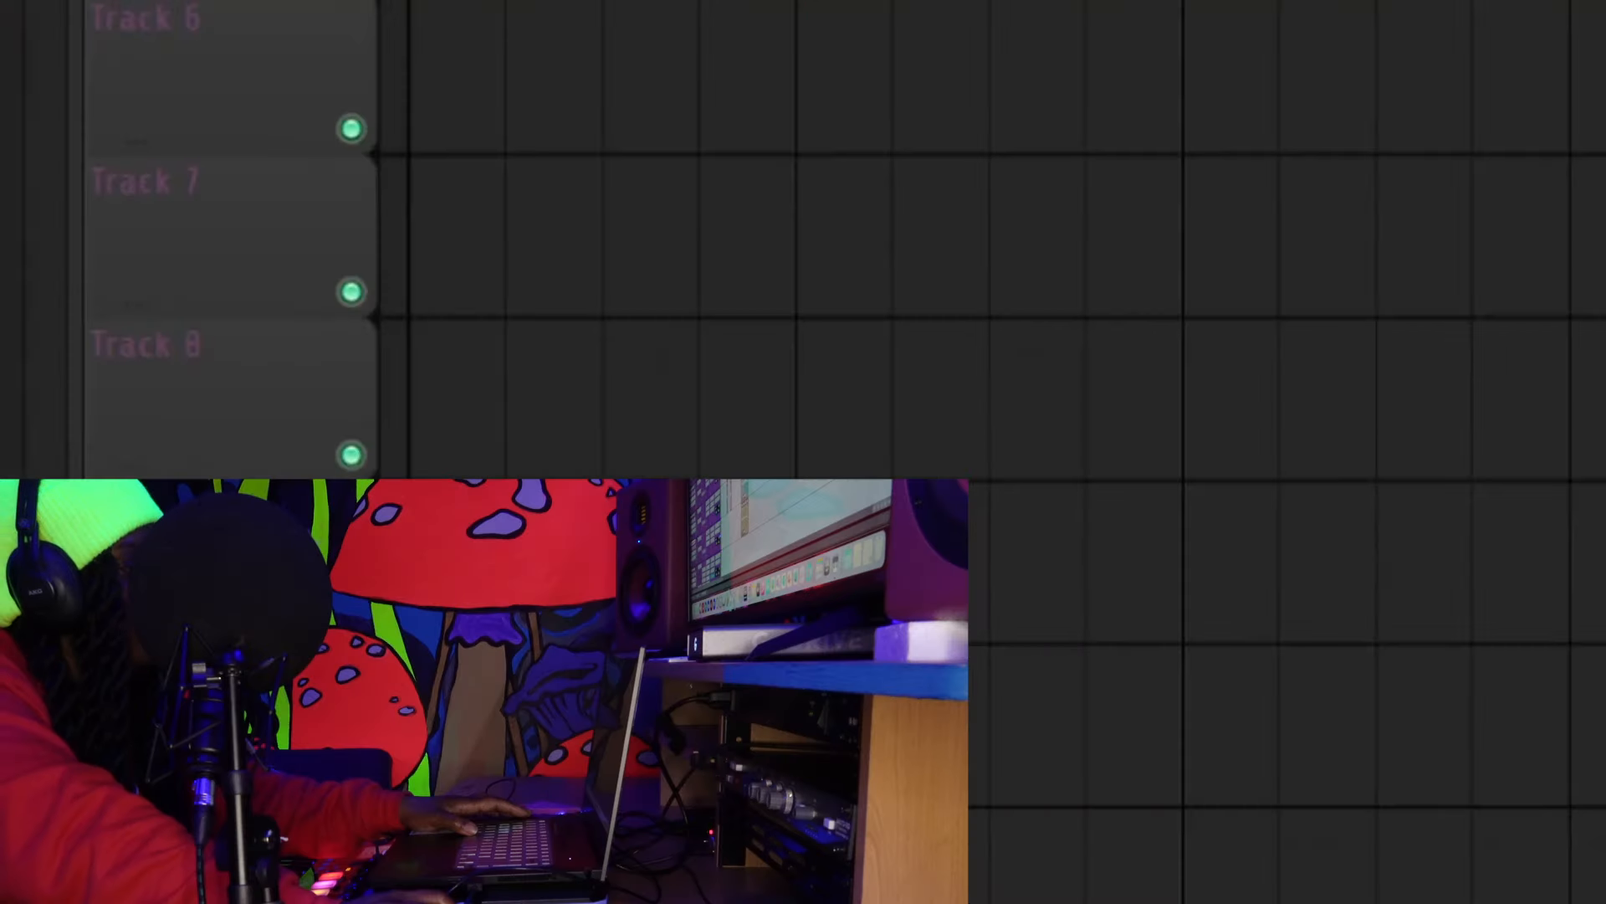
pyautogui.doubleClick(843, 255)
pyautogui.press('Escape')
pyautogui.doubleClick(1565, 182)
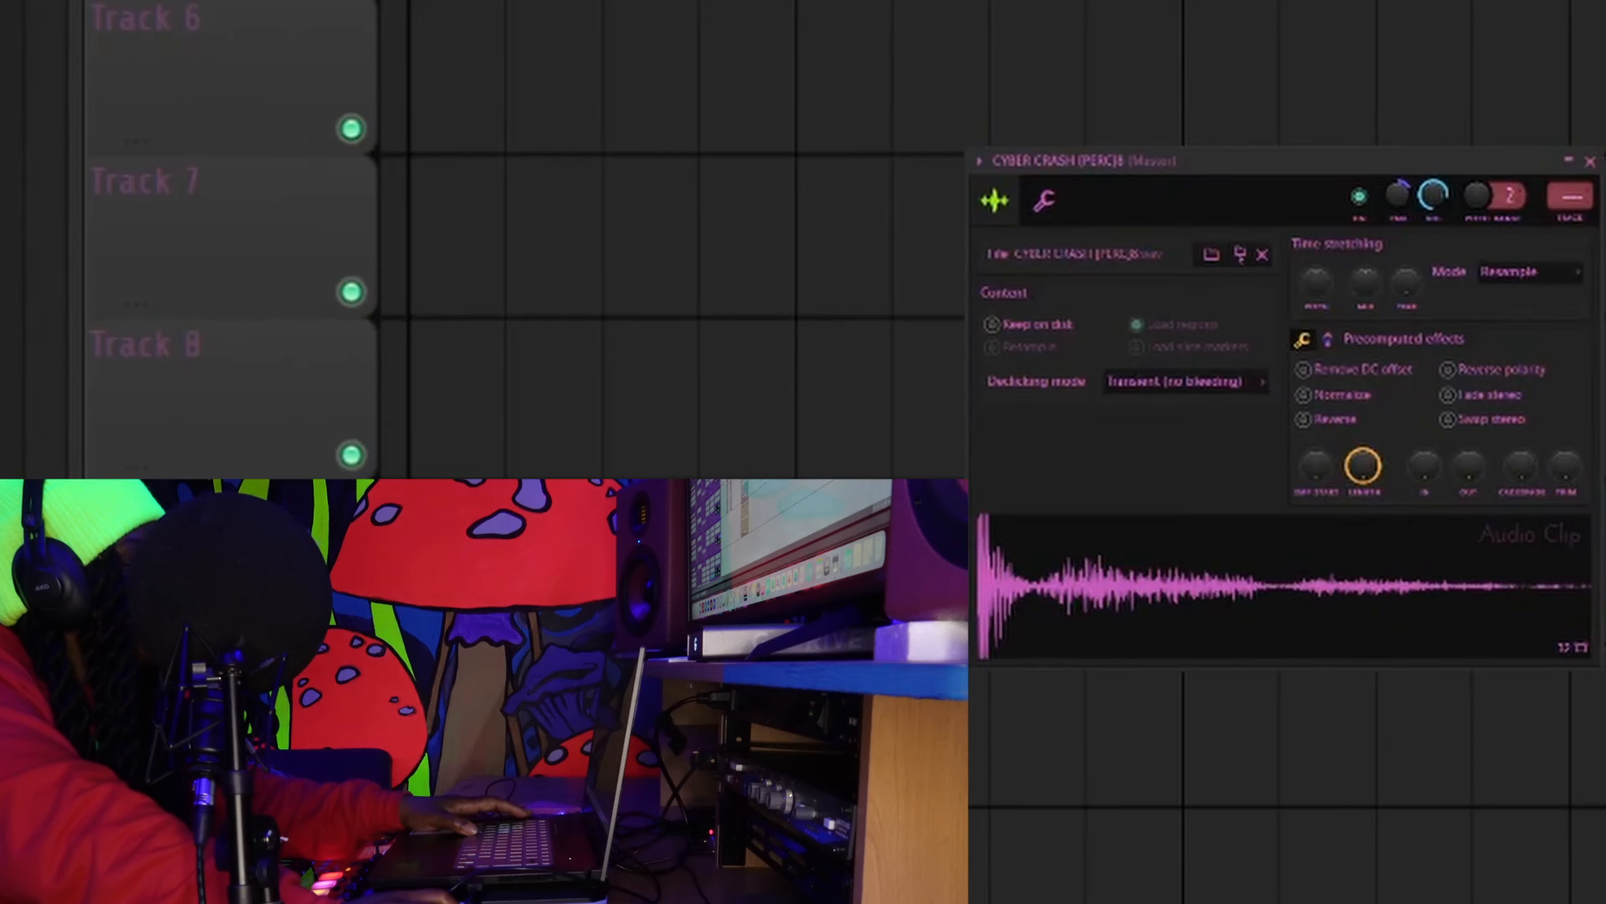
pyautogui.click(1590, 162)
pyautogui.doubleClick(1436, 7)
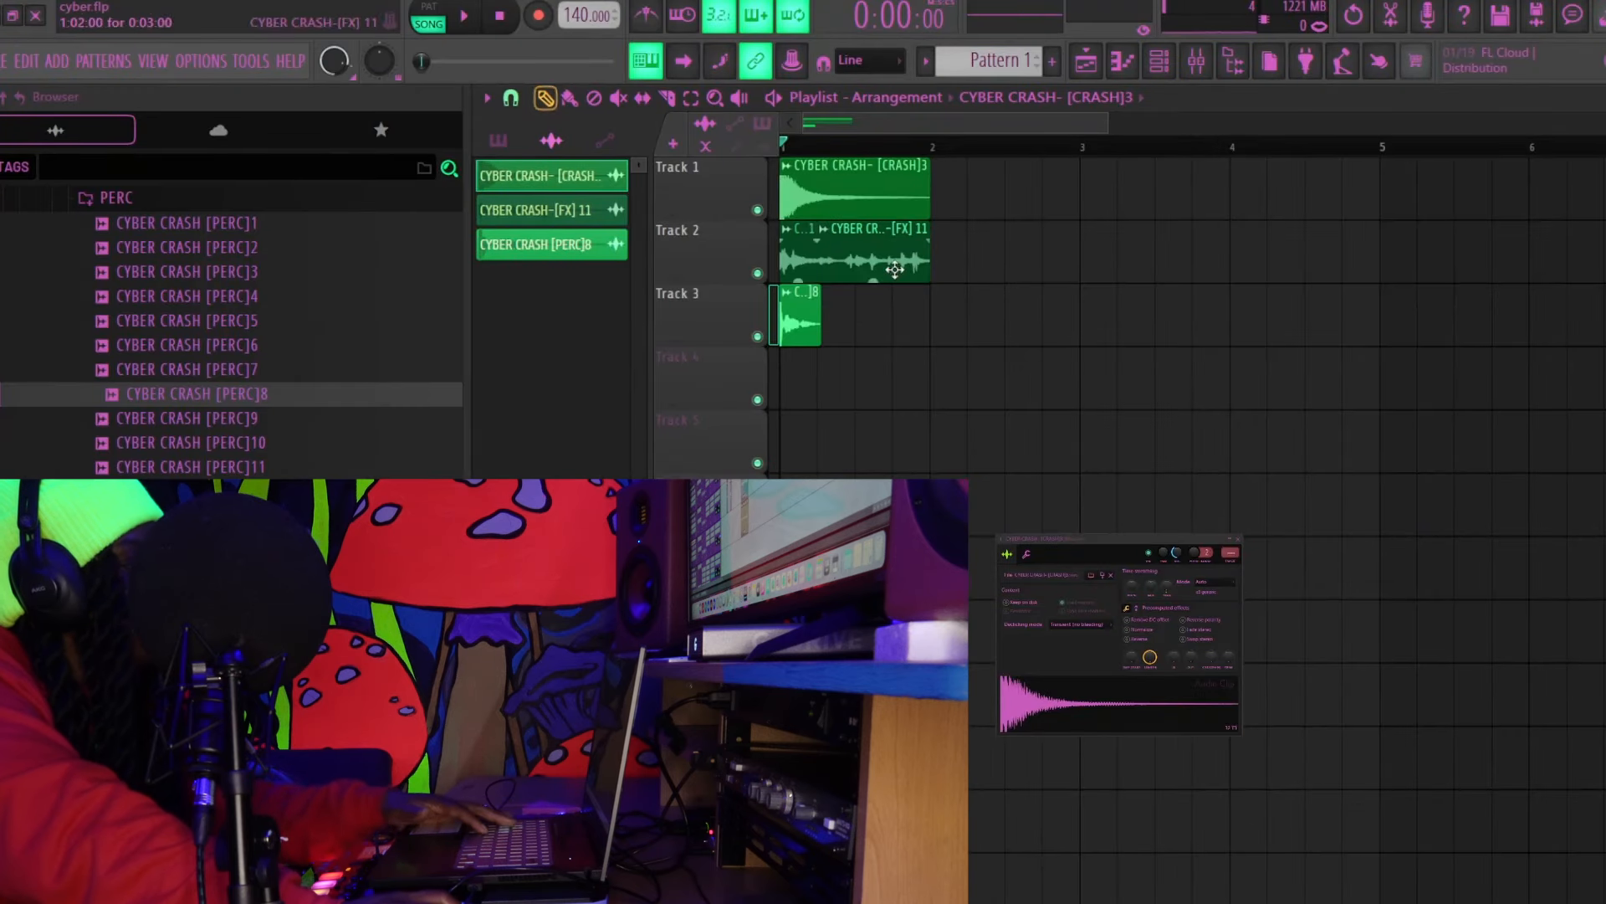
# Shorten the FX 11 clip on track 2 to about a quarter bar and fade out the end of the crash 3 clip
pyautogui.moveTo(929, 251); pyautogui.dragTo(818, 251)
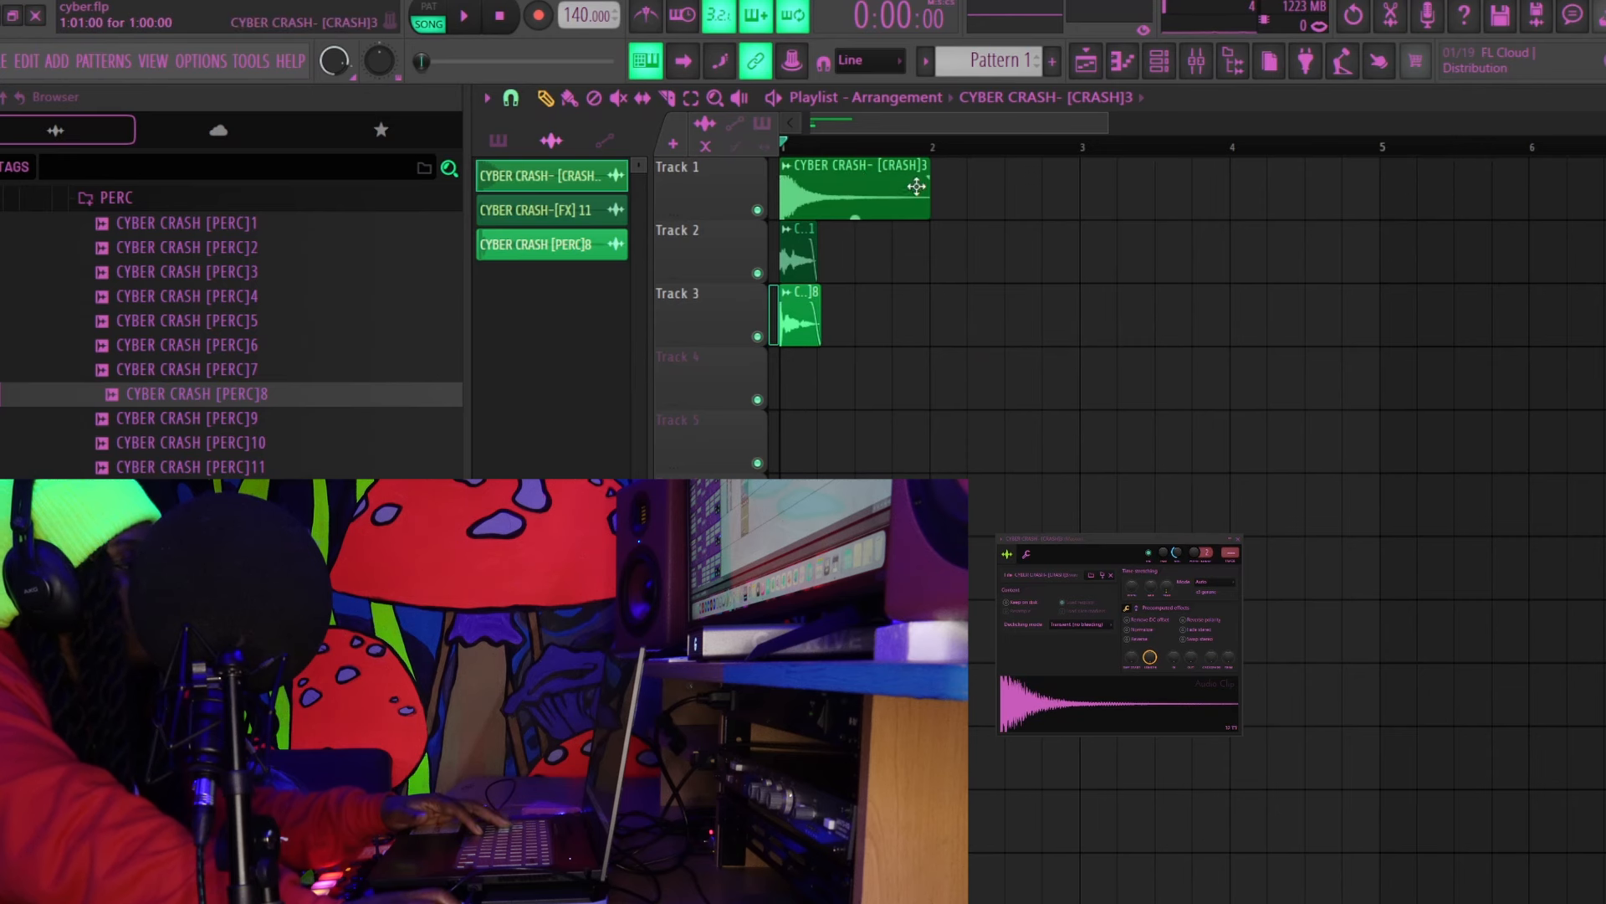
pyautogui.moveTo(927, 168); pyautogui.dragTo(893, 126)
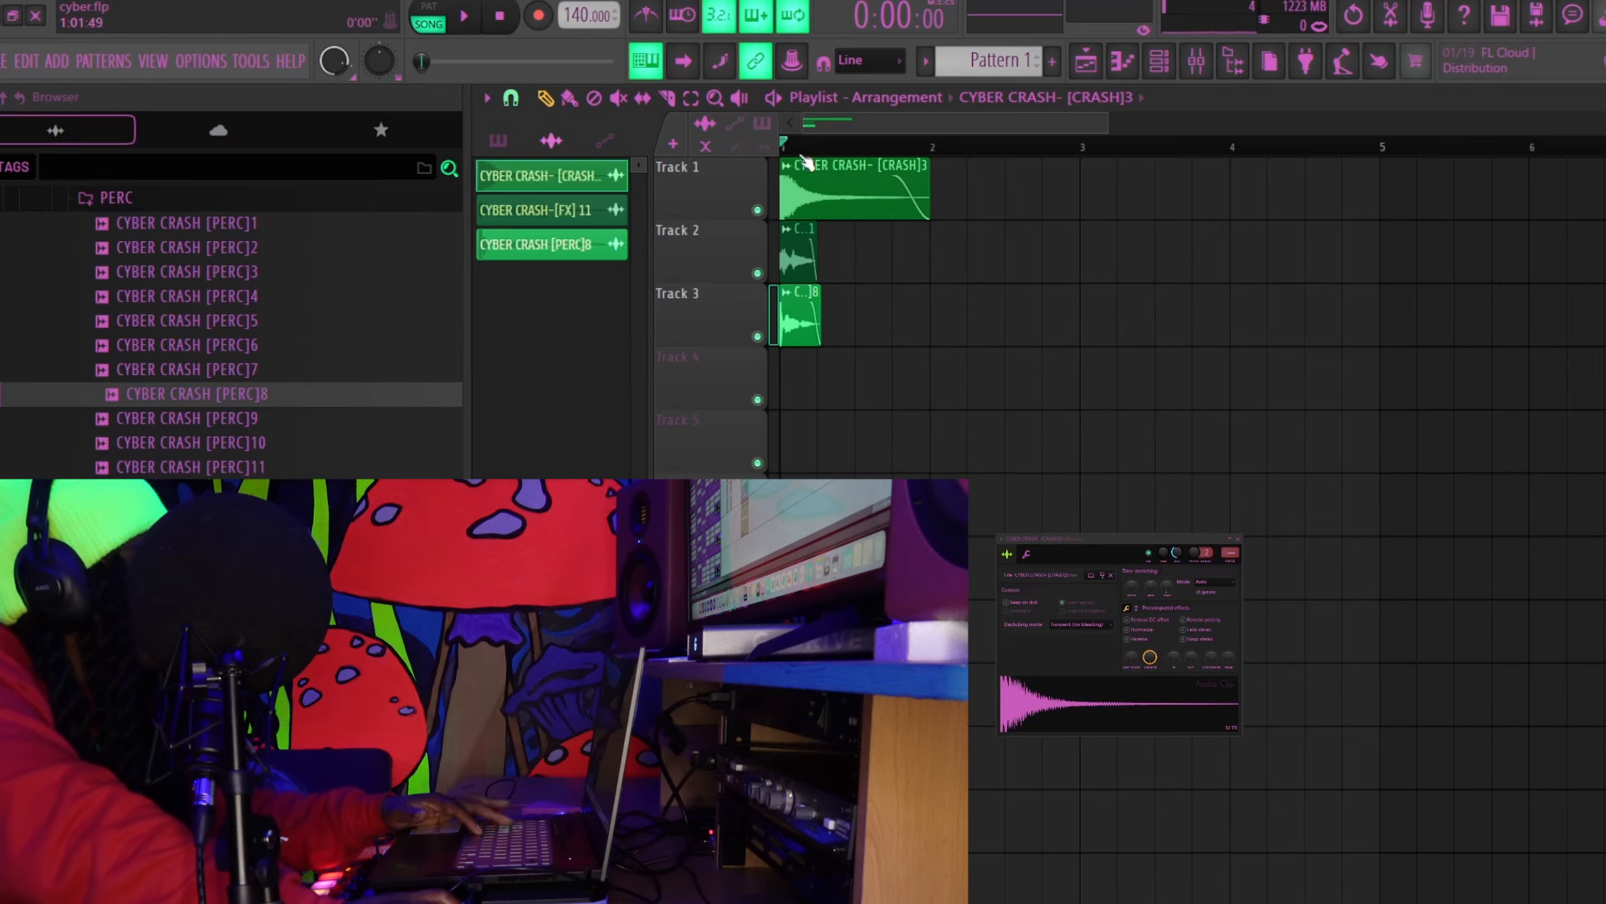
pyautogui.scroll(4, 805, 153)
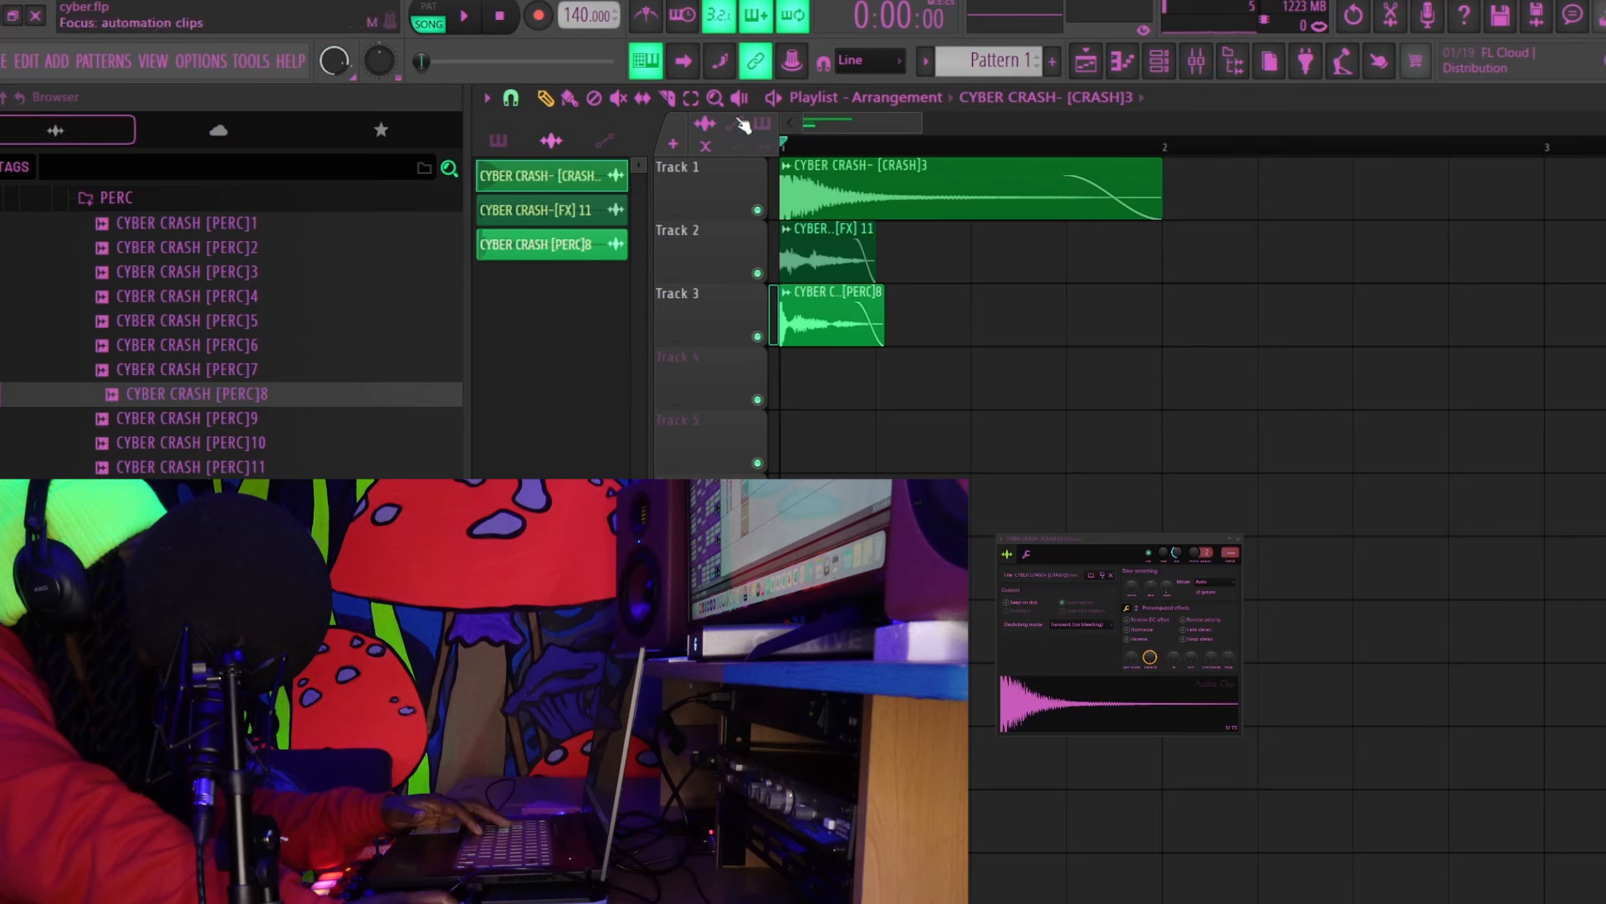
pyautogui.hscroll(5, 840, 149)
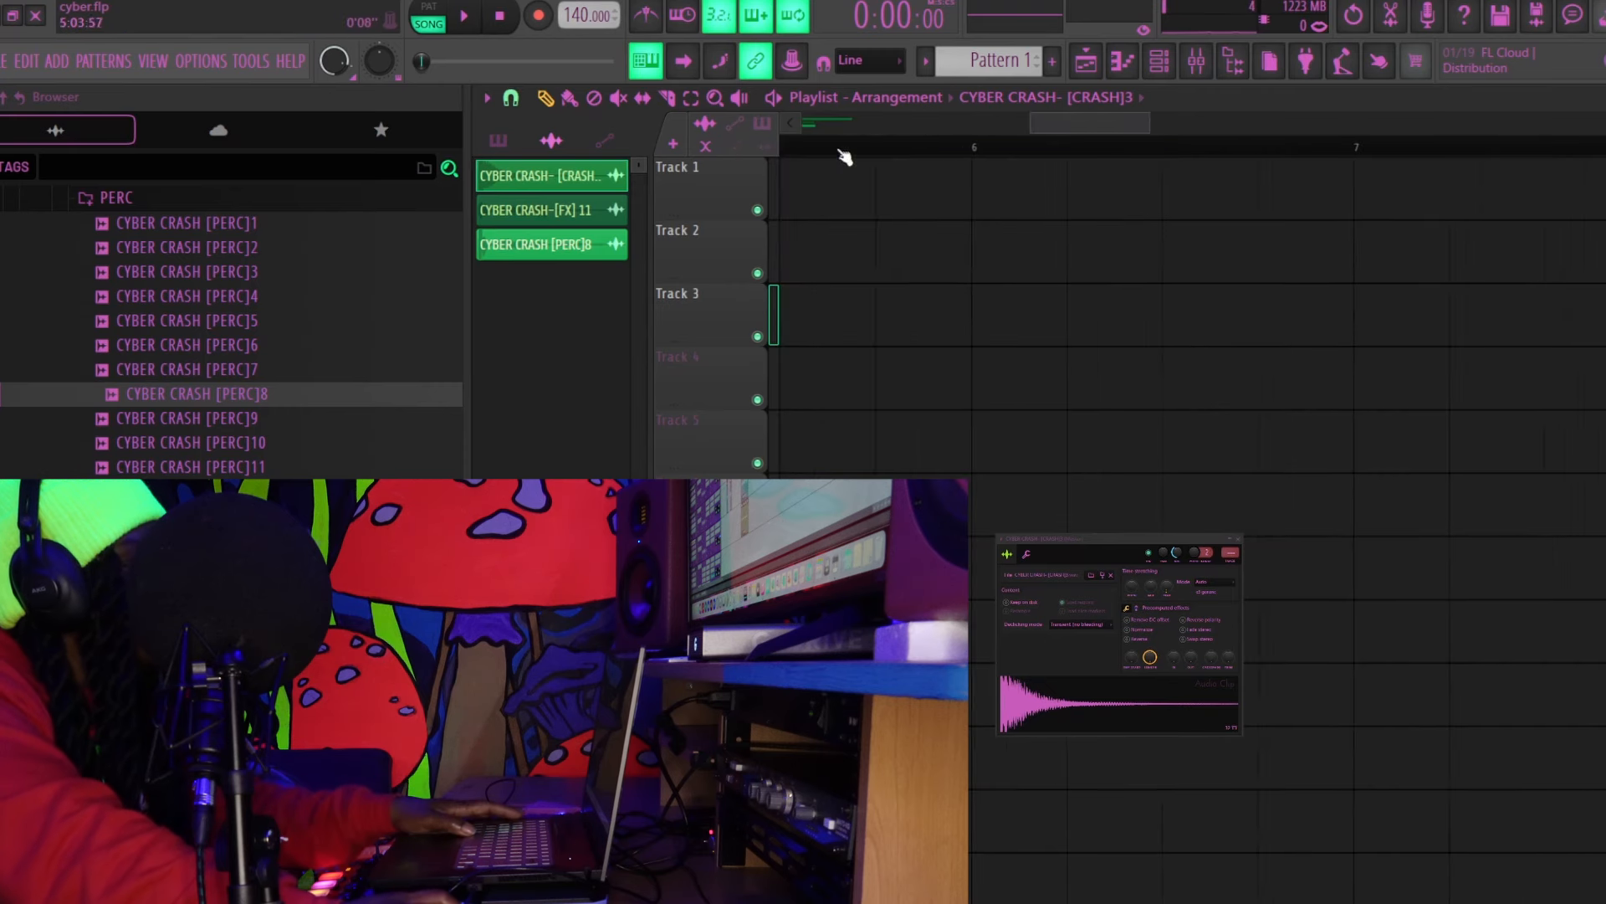
# Play back the three layered clips from the start of the playlist and close the crash 3 channel settings
pyautogui.scroll(1, 972, 144)
pyautogui.press('space')
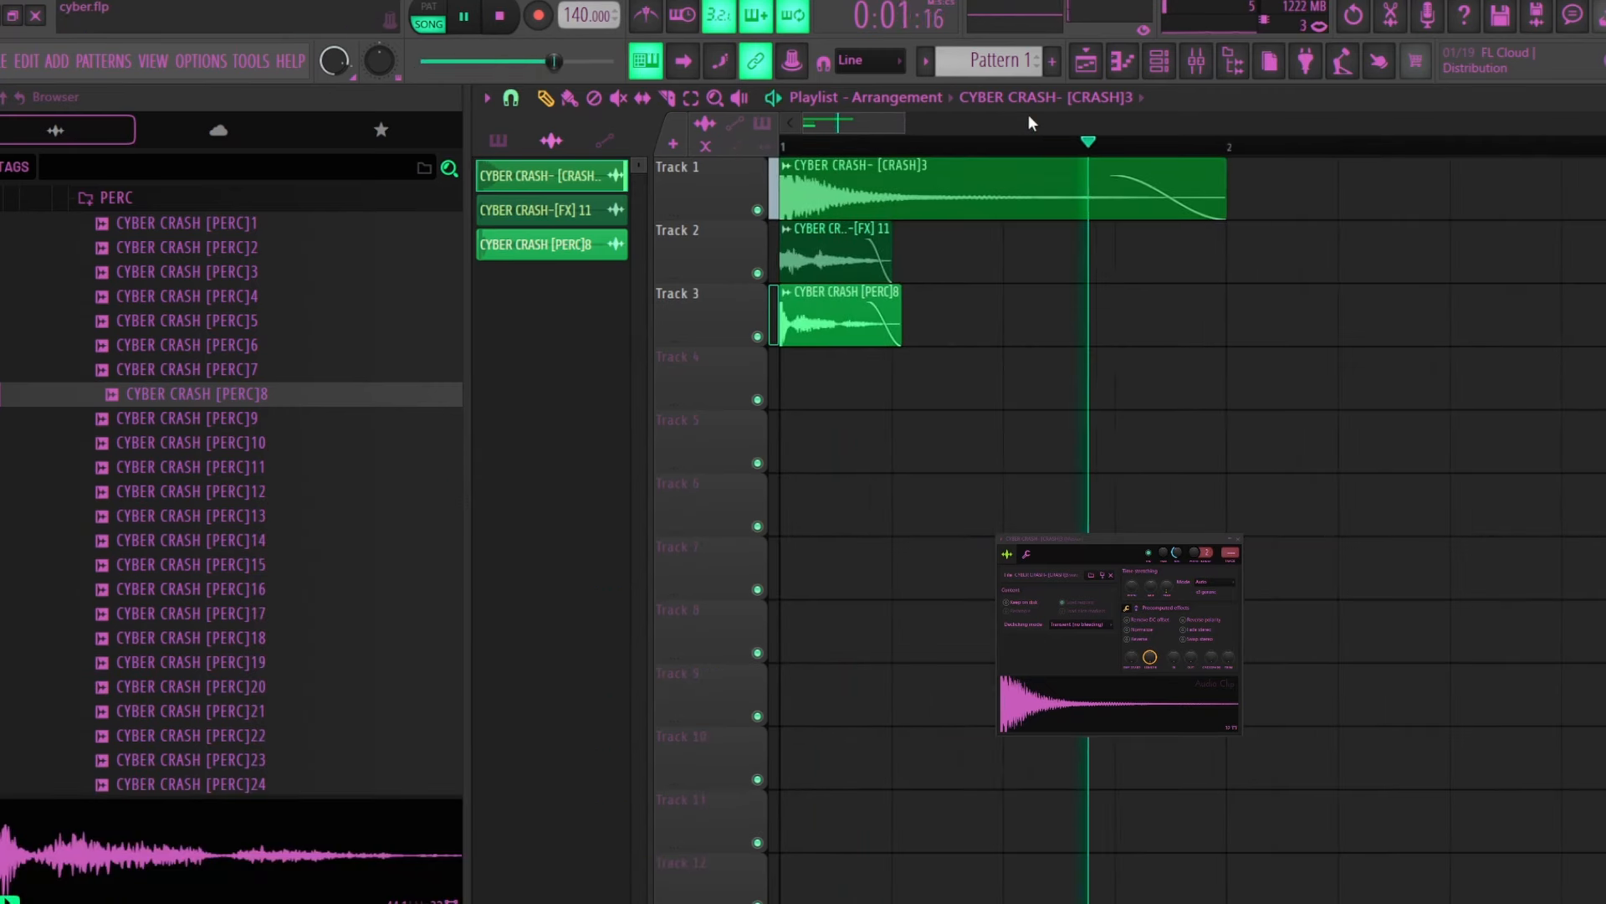
pyautogui.press('space')
pyautogui.click(1238, 539)
# Open the FX 11 channel settings and mute tracks 2 and 3 in the playlist
pyautogui.doubleClick(815, 256)
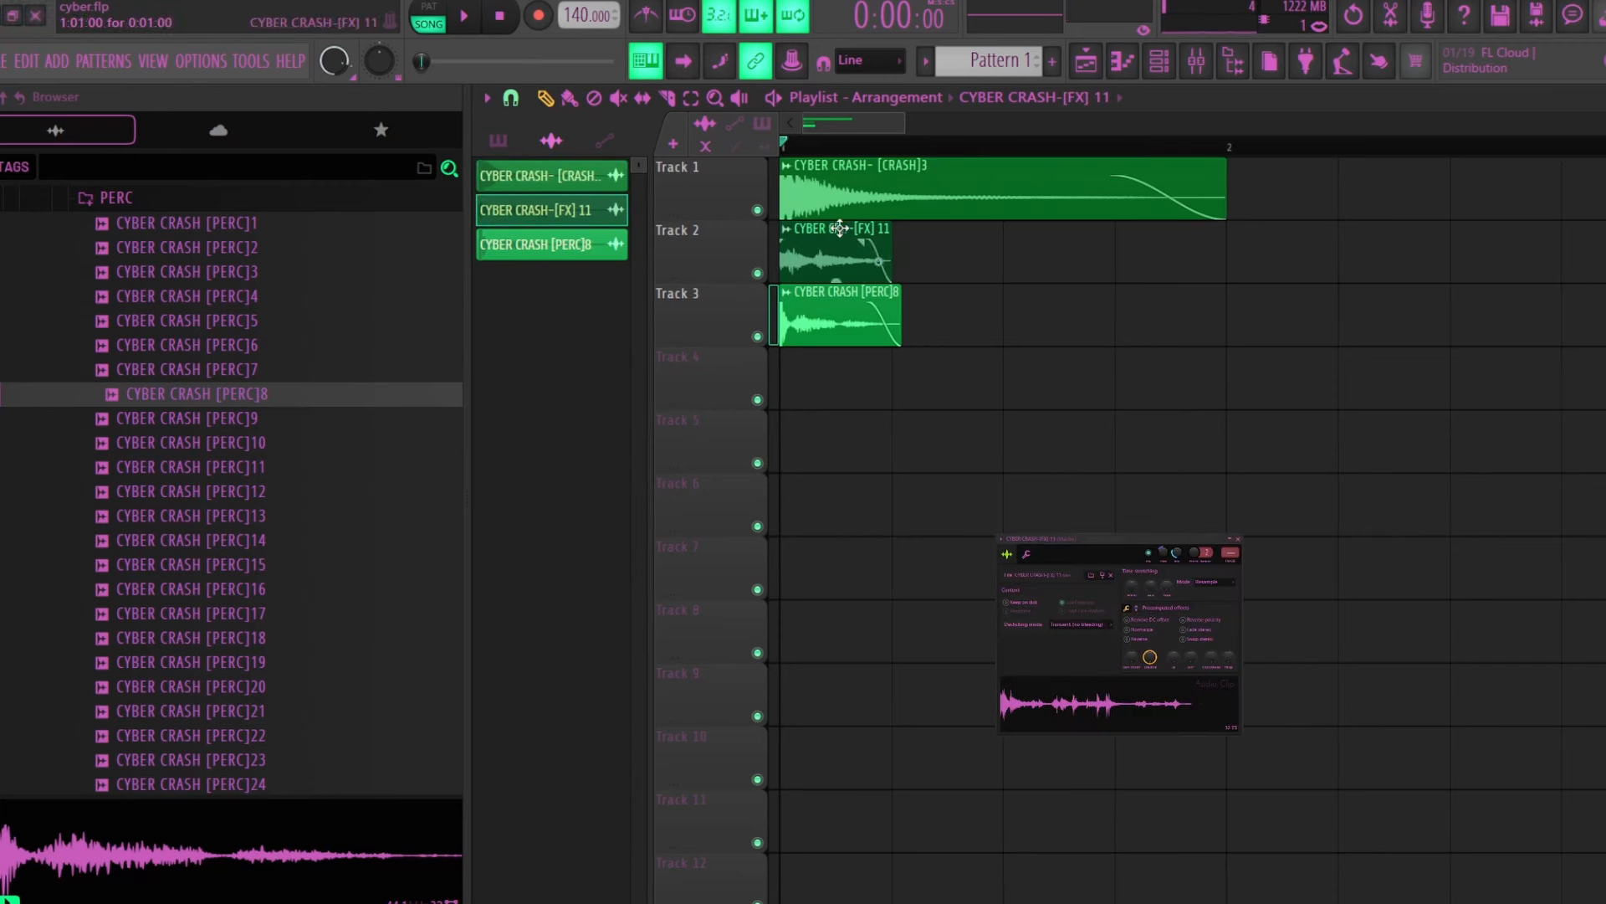
pyautogui.click(757, 273)
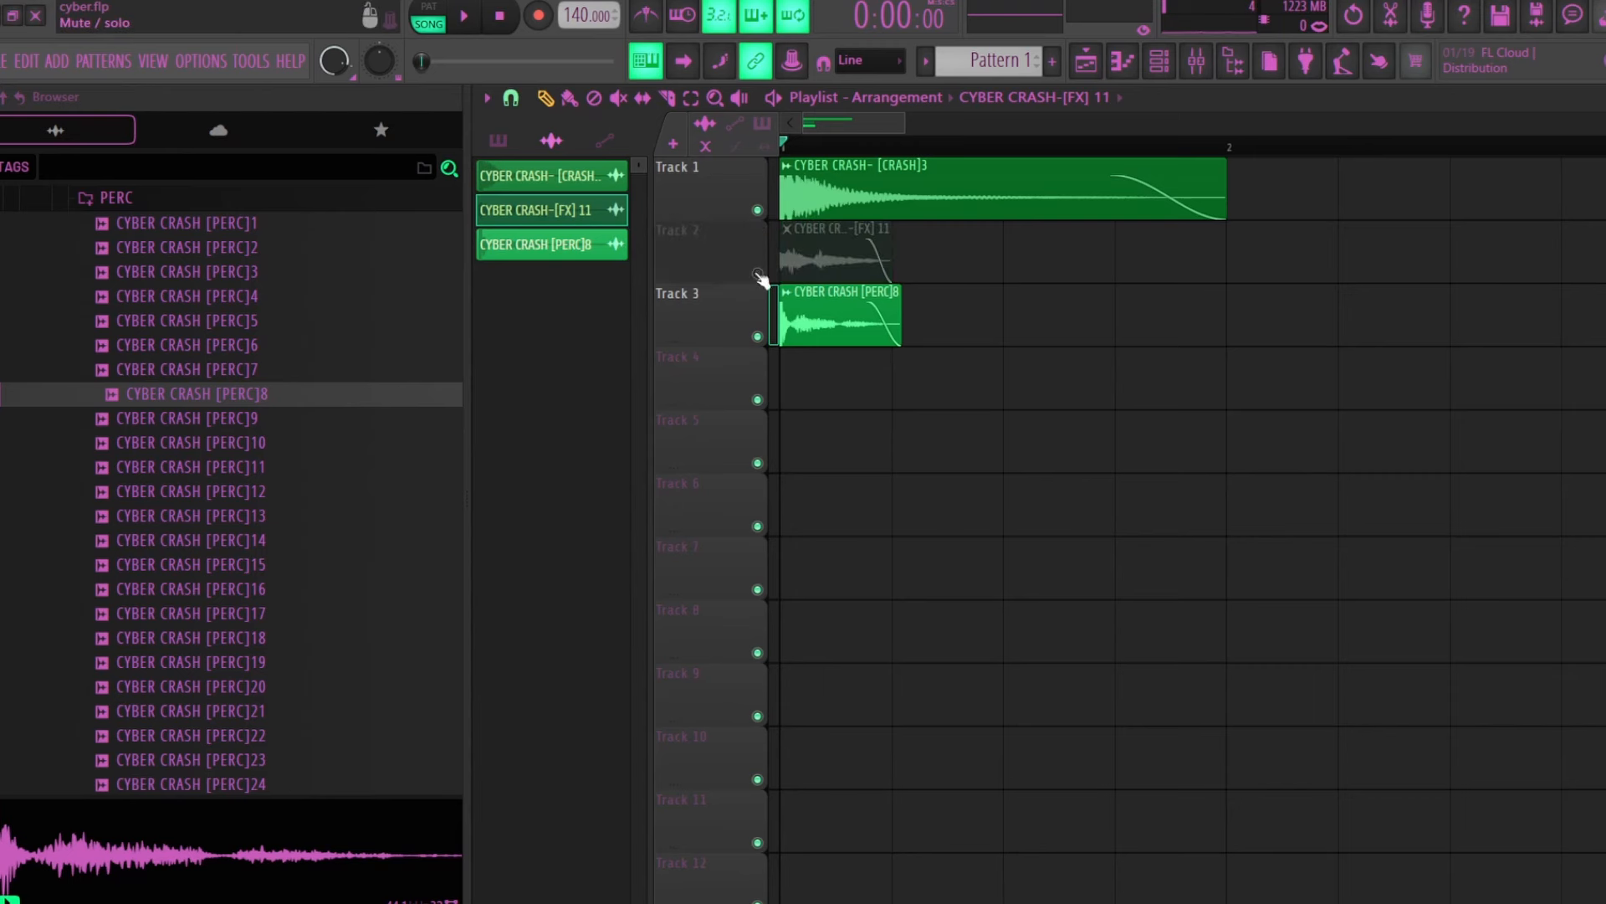
pyautogui.click(757, 336)
# Link the crash 3 channel to mixer insert 1
pyautogui.click(839, 201)
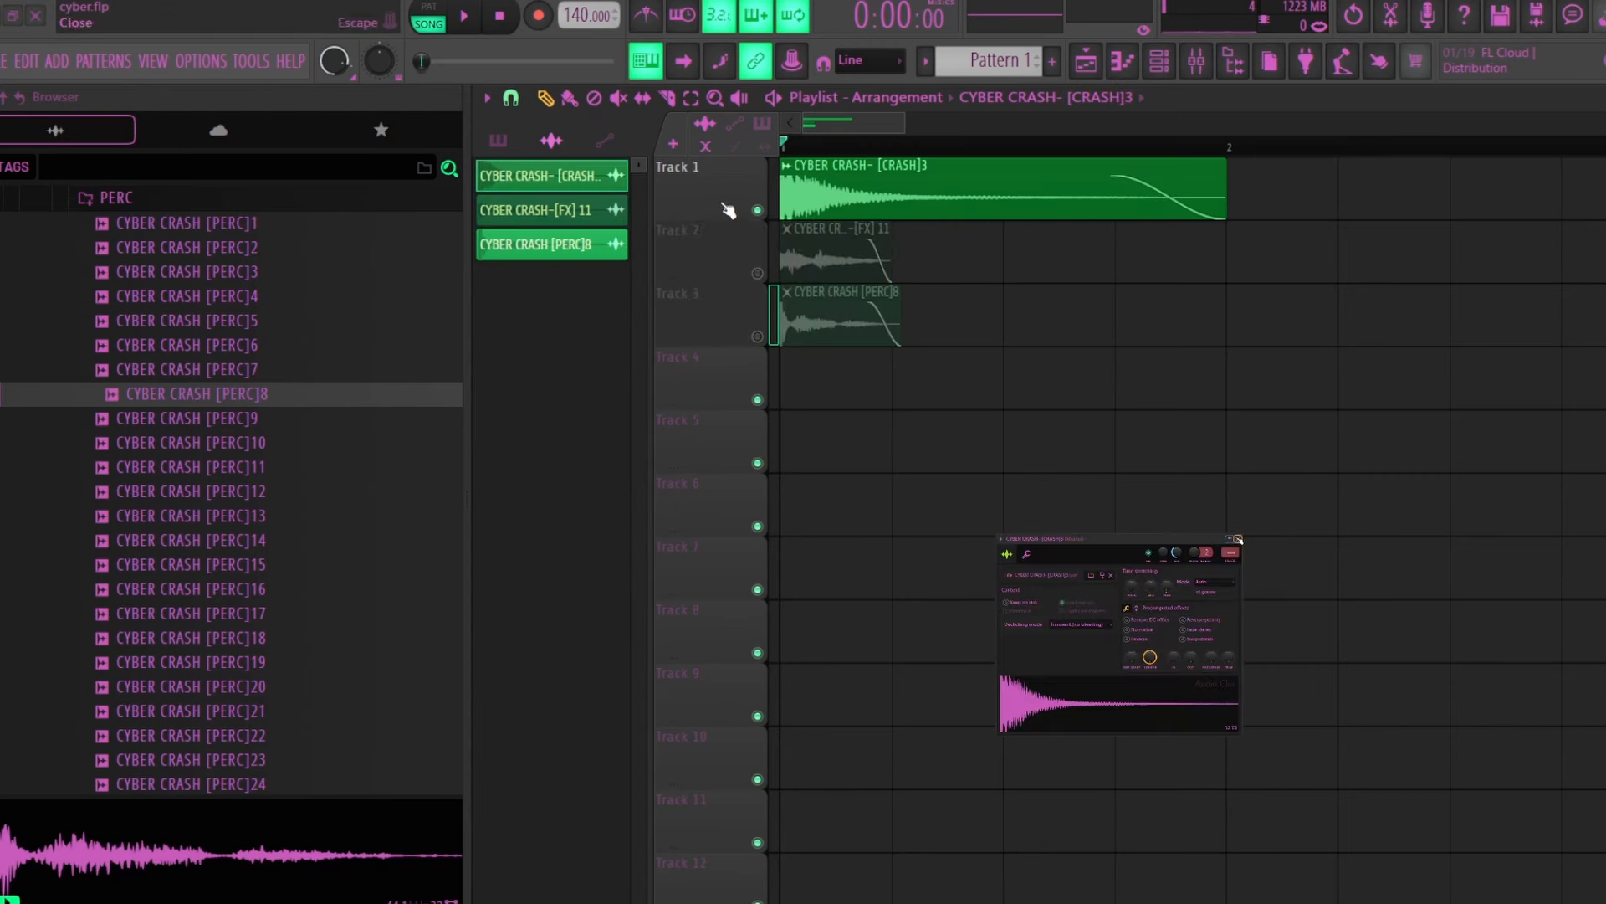
pyautogui.click(1202, 74)
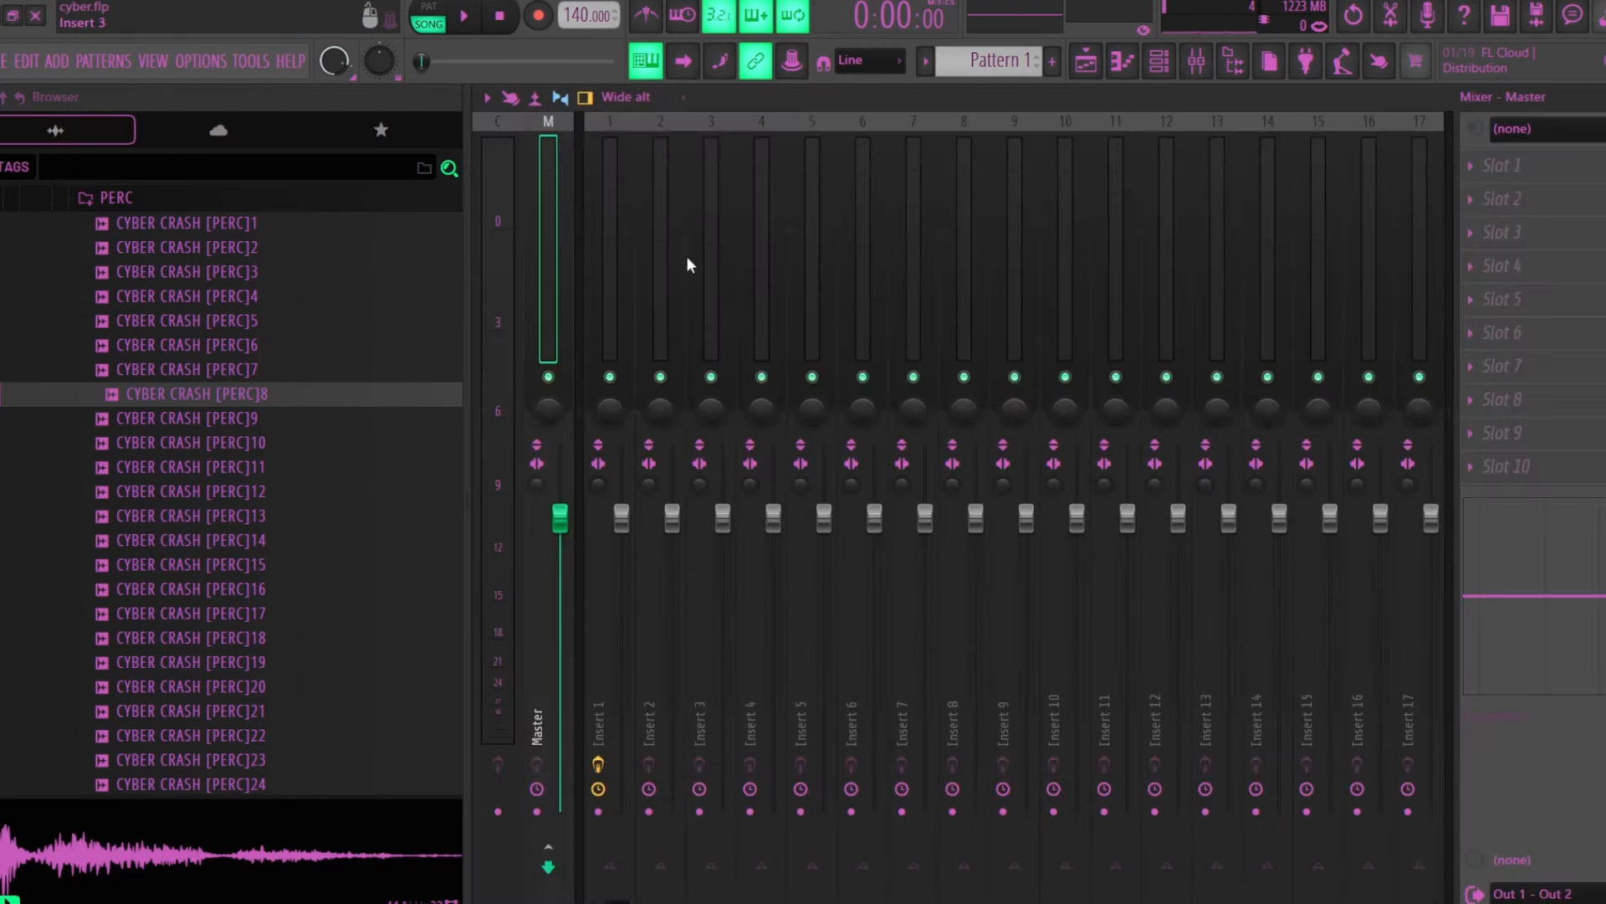
pyautogui.click(624, 214)
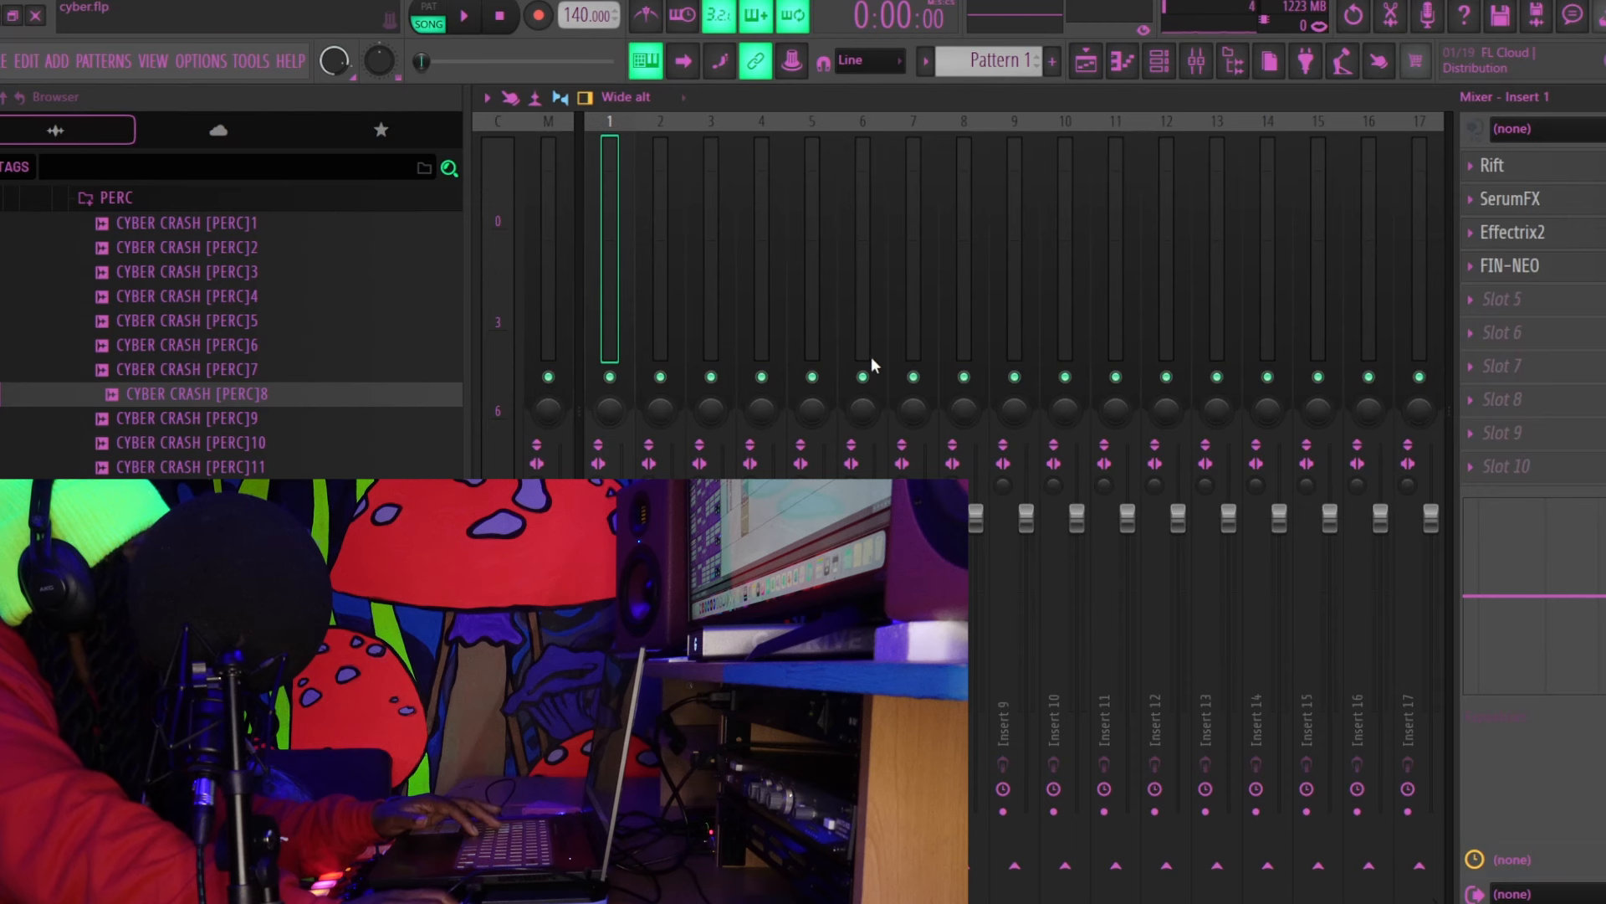
pyautogui.hotkey('ctrl', 'l')
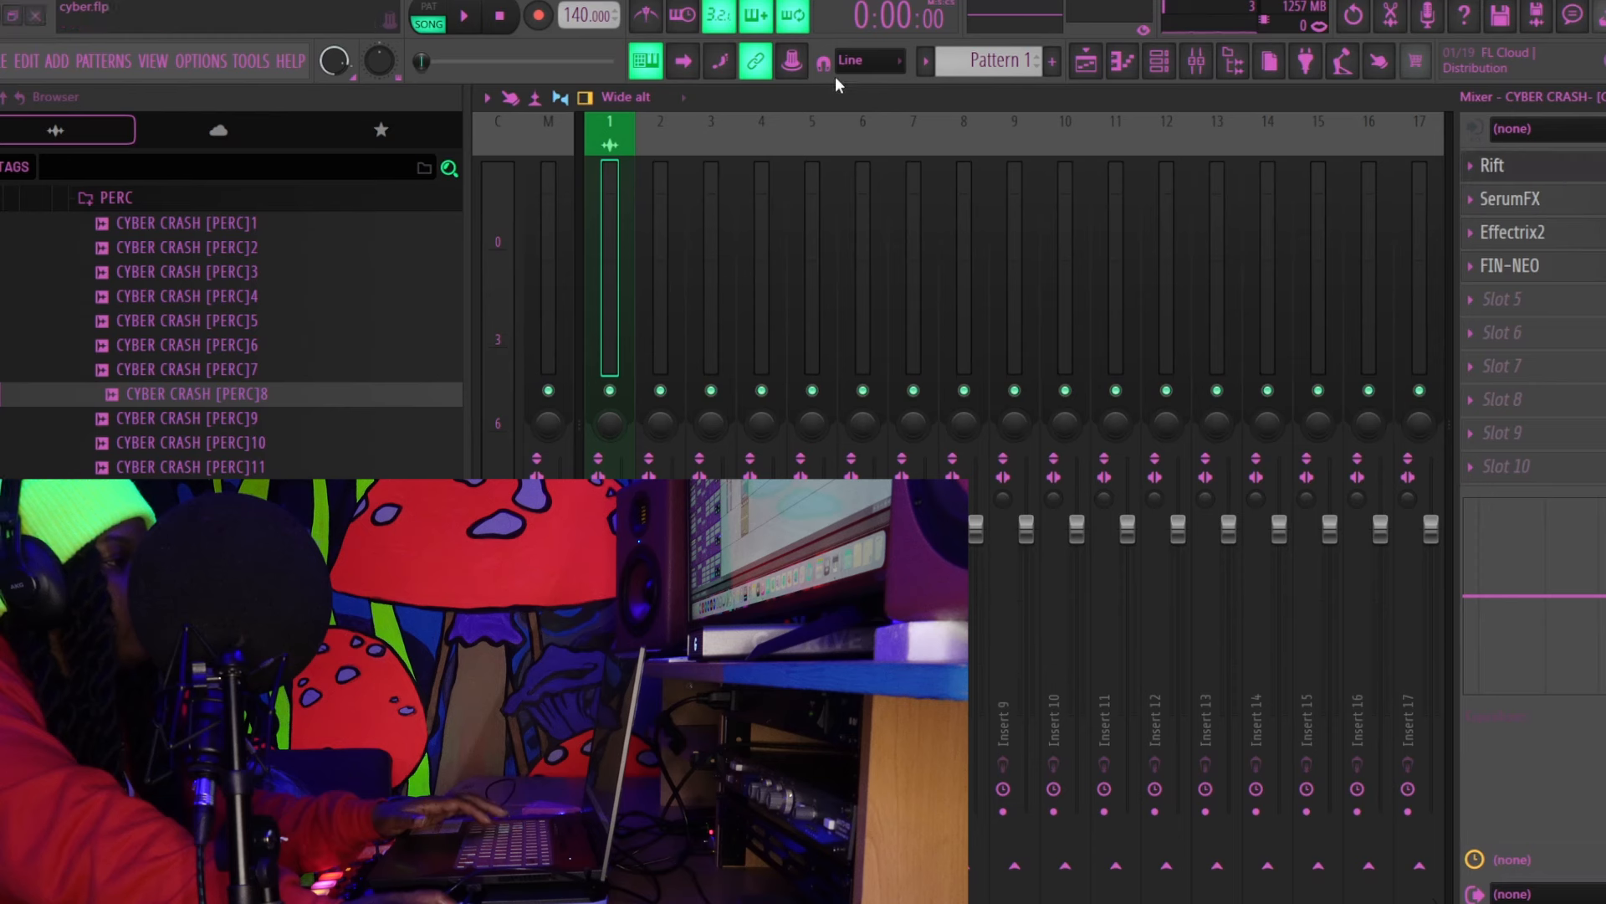
# Browse the Rift presets and load MP - A Lost World from the Minimal Picks pack on insert 1
pyautogui.click(1238, 556)
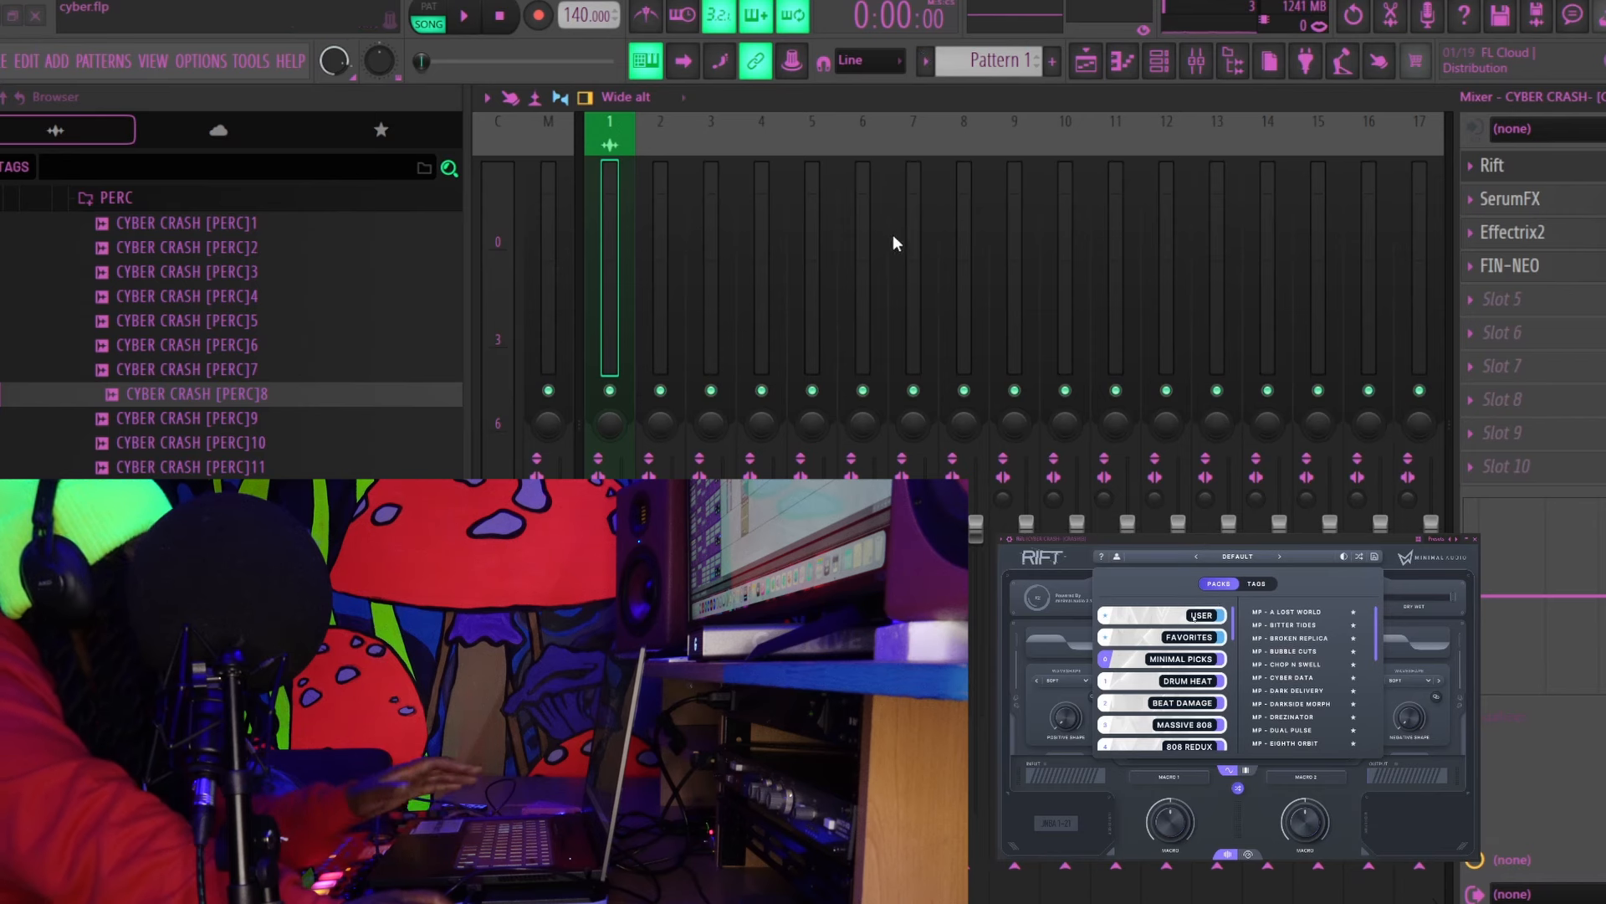
pyautogui.scroll(-8, 1176, 659)
pyautogui.scroll(8, 1176, 661)
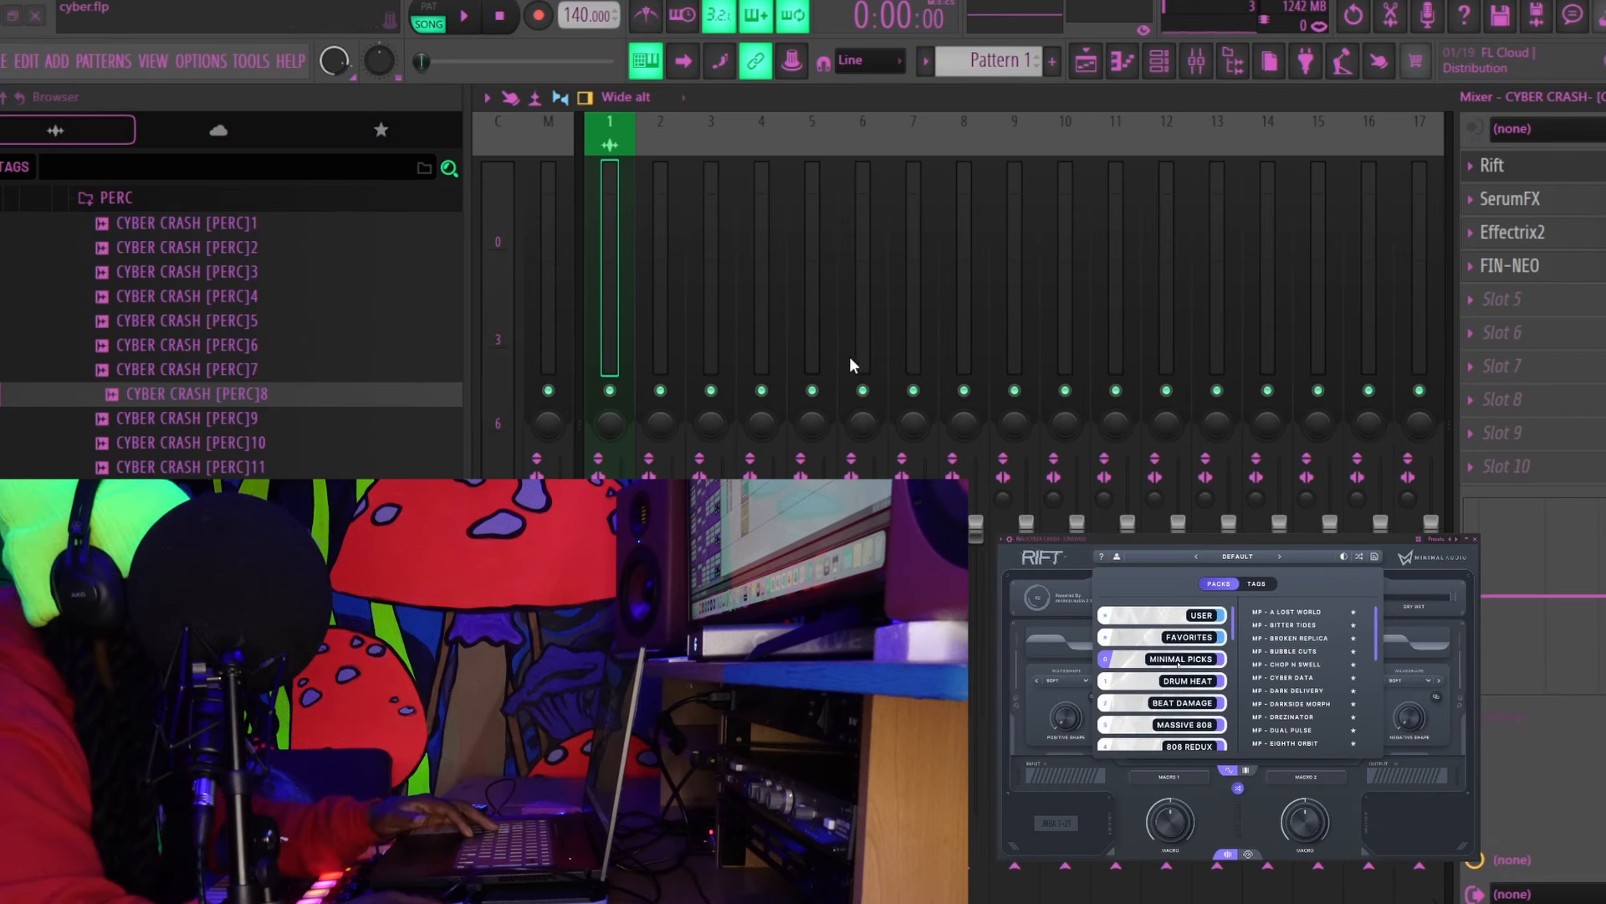
pyautogui.click(1316, 611)
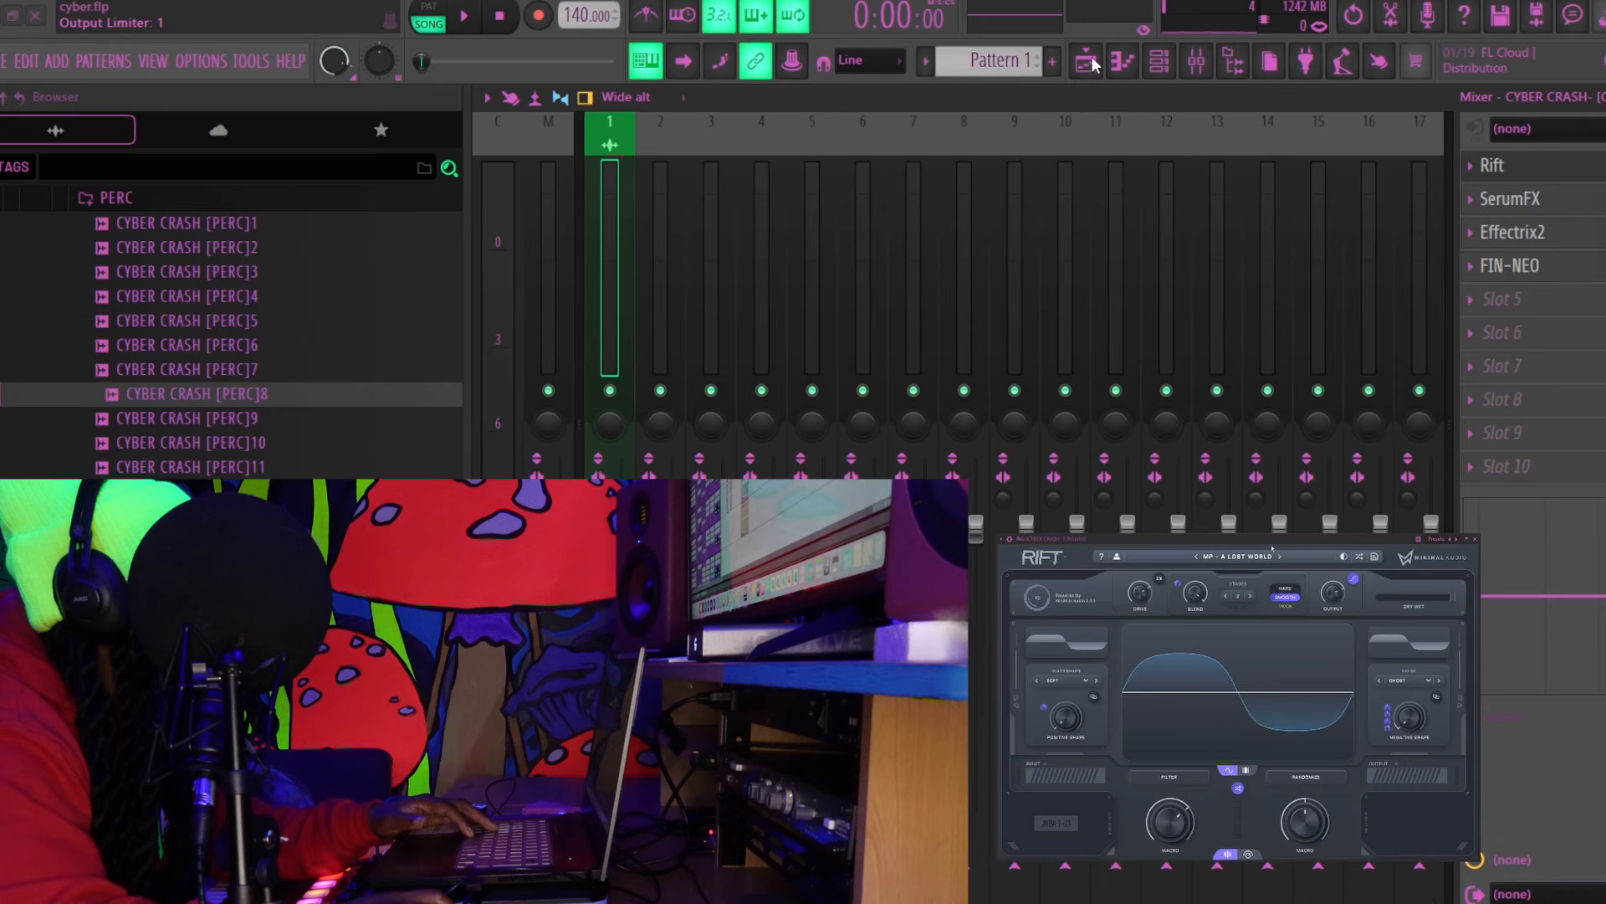
# Audition the crash 3 clip through the Rift preset, checking it in both the playlist and the mixer
pyautogui.press('space')
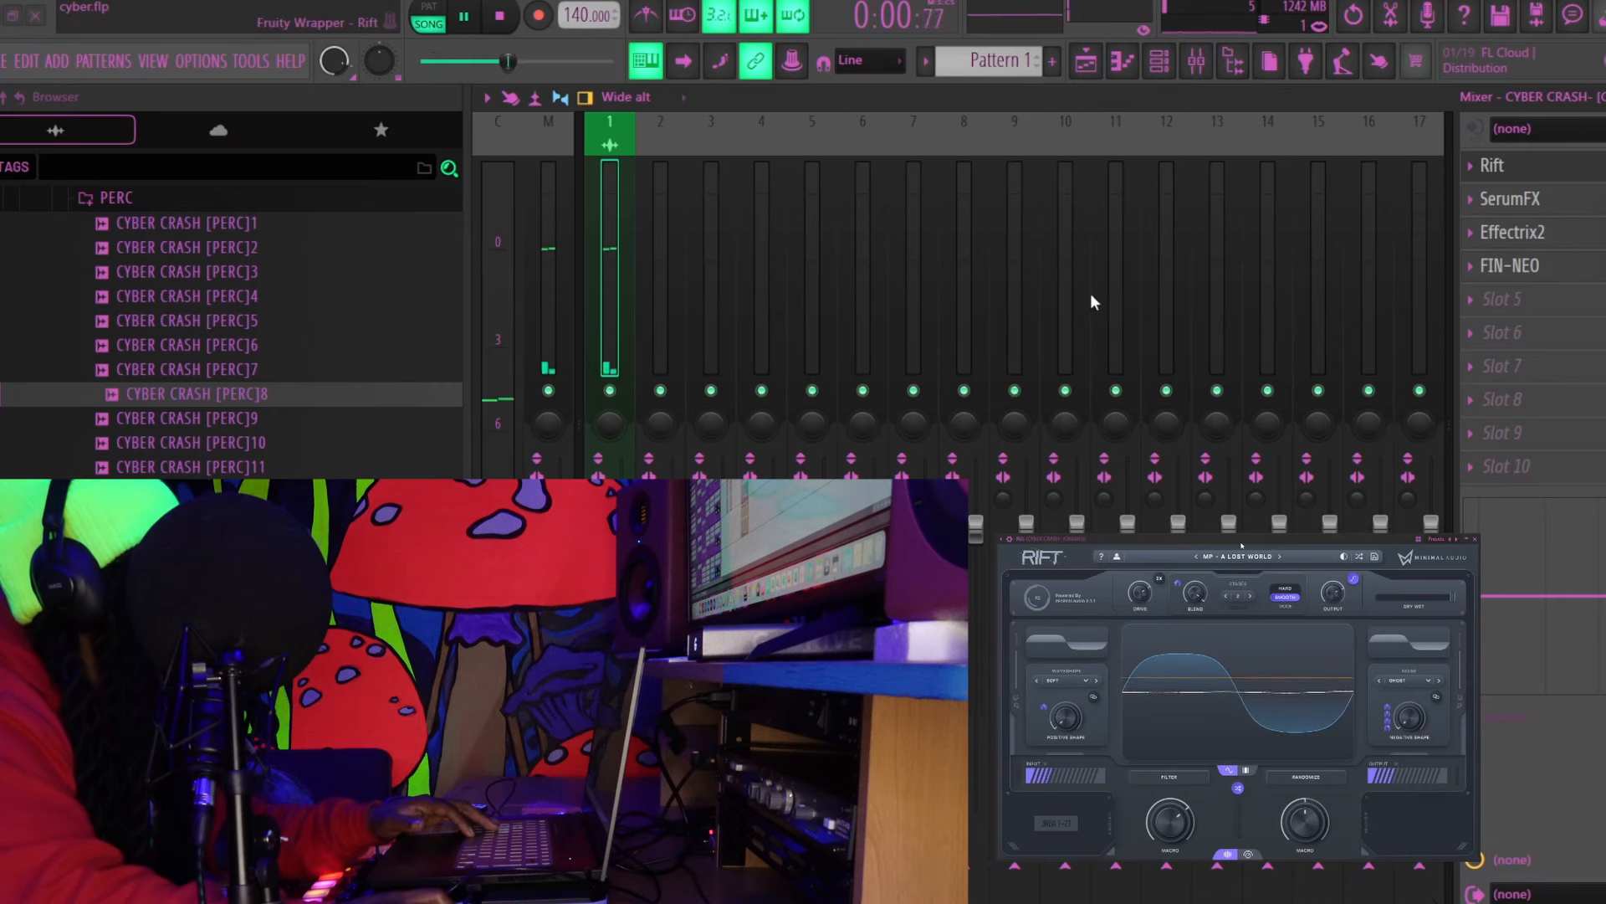
pyautogui.click(1086, 67)
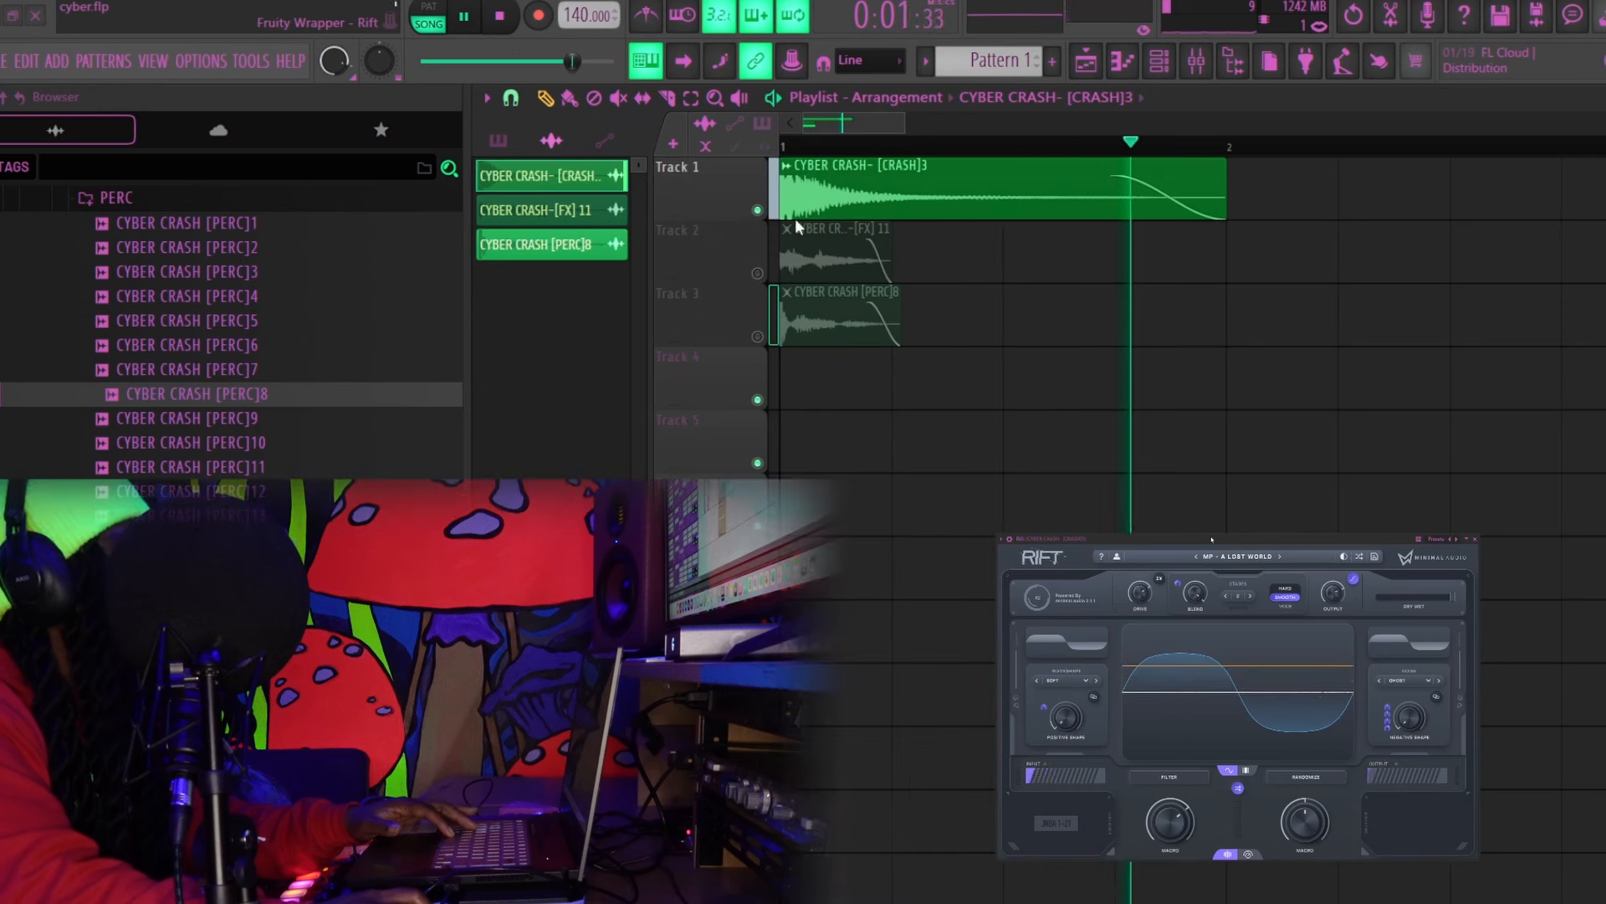
pyautogui.press('space')
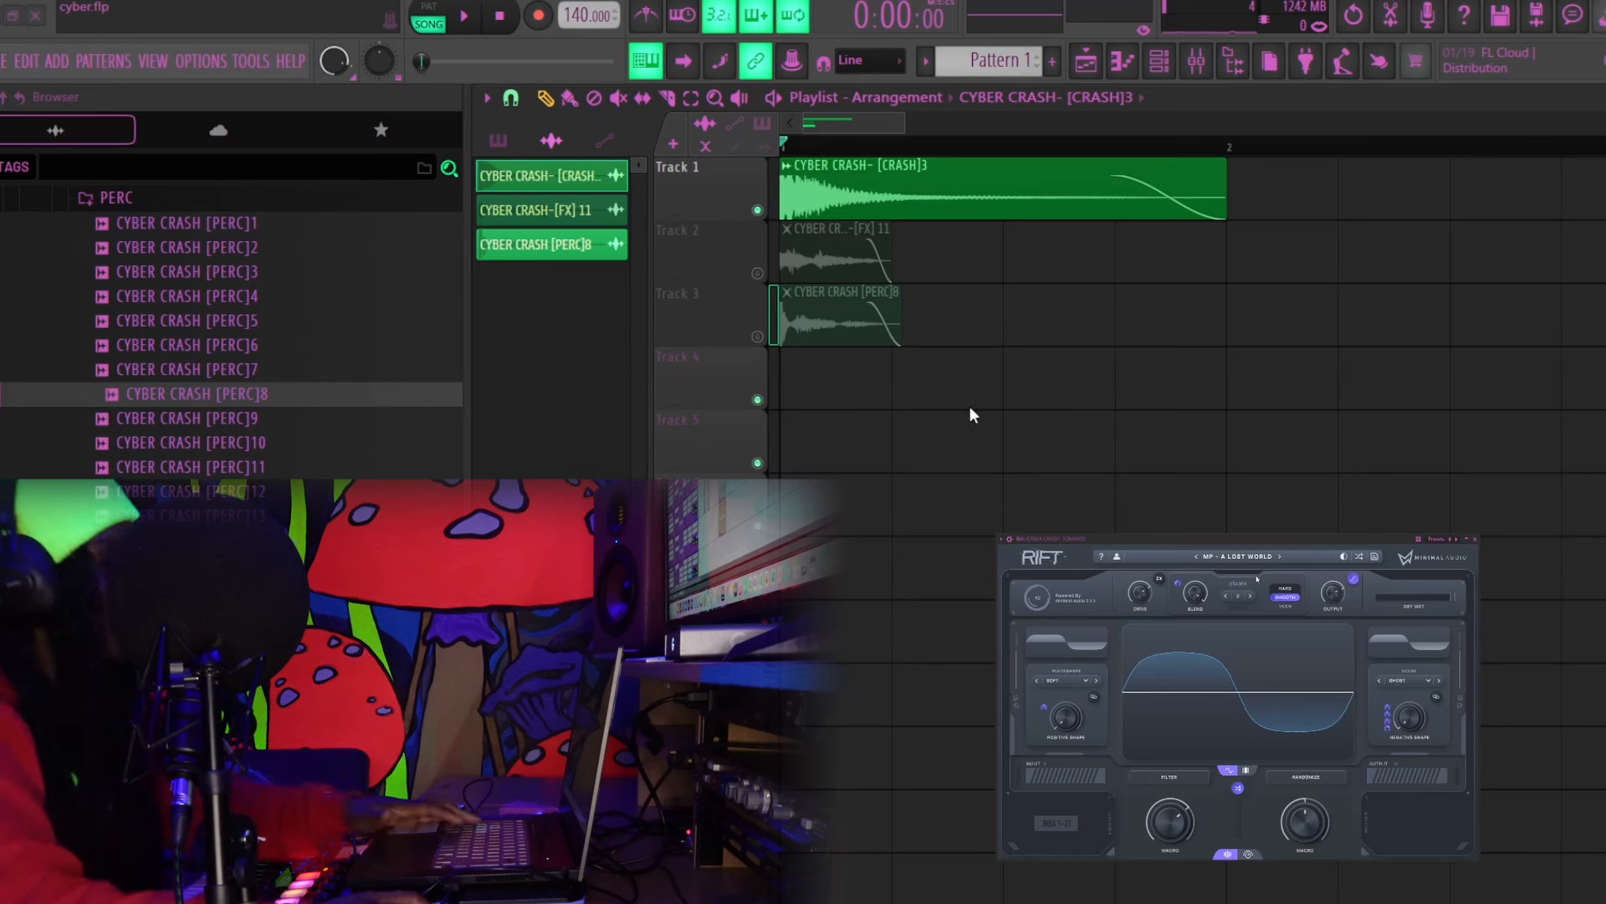
pyautogui.press('space')
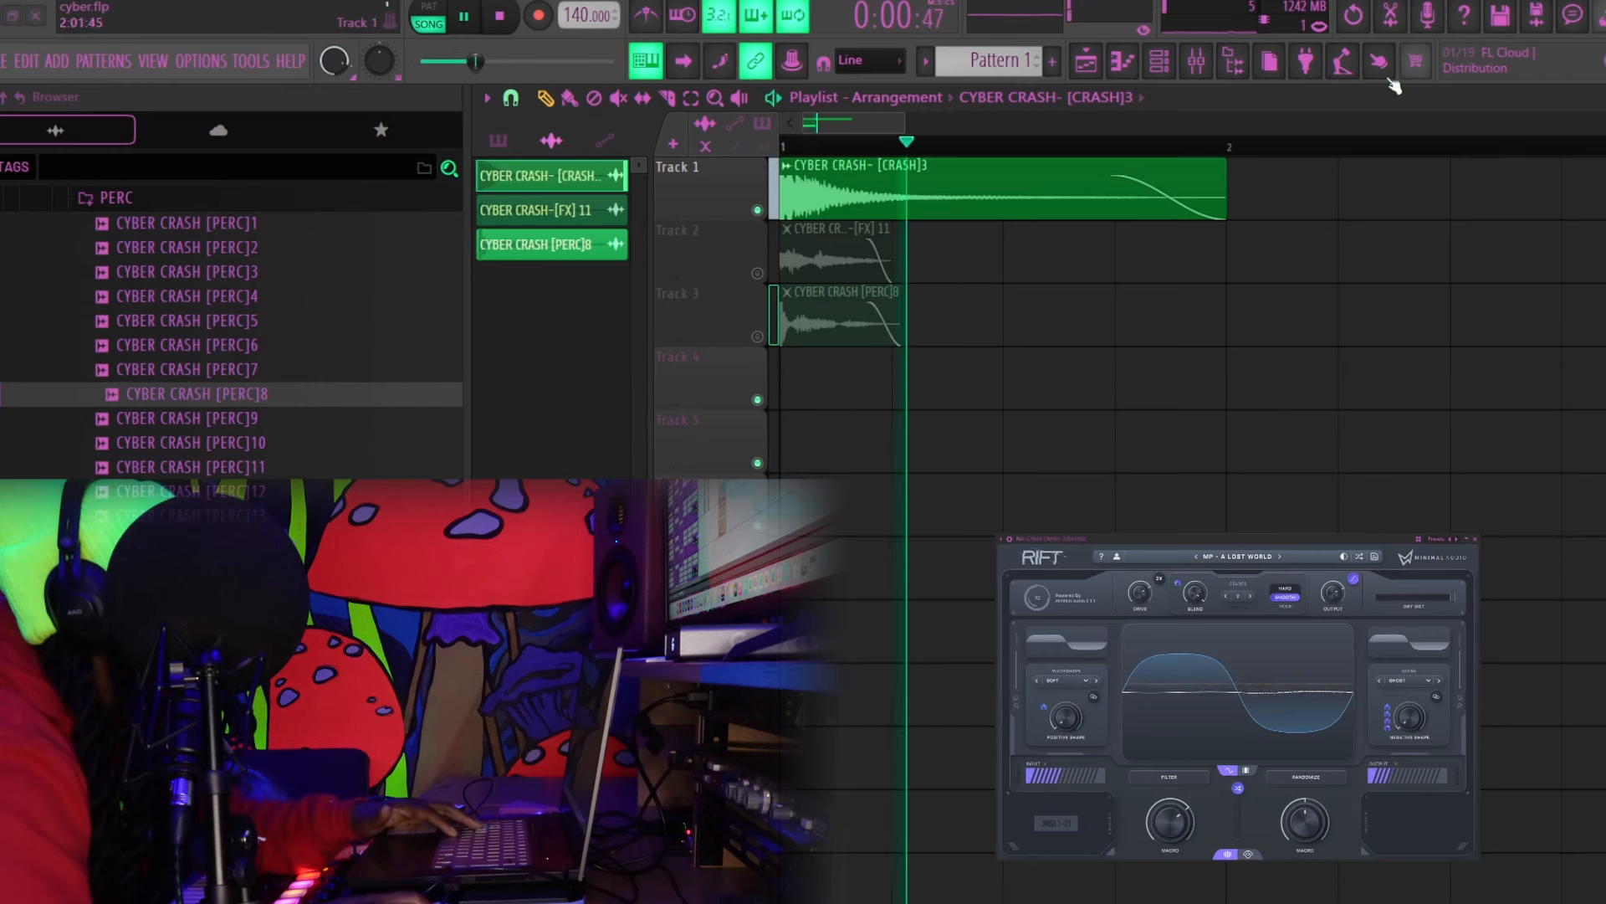
pyautogui.click(1197, 61)
pyautogui.press('space')
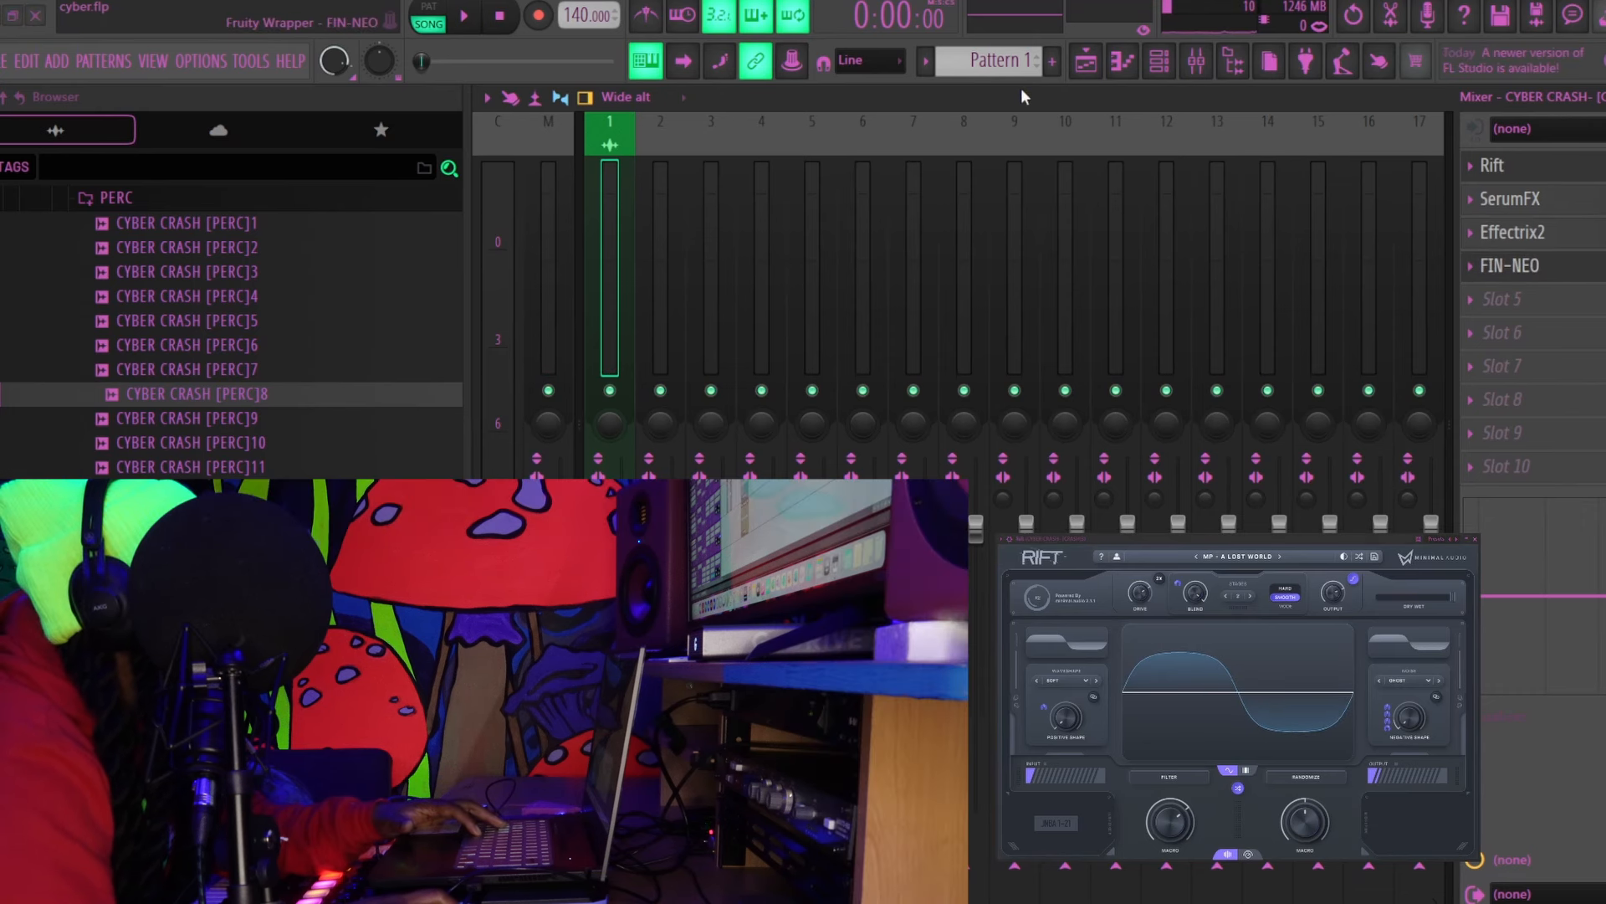
# Listen to crash 3 through the insert 1 effect chain, then replay it from the playlist
pyautogui.press('space')
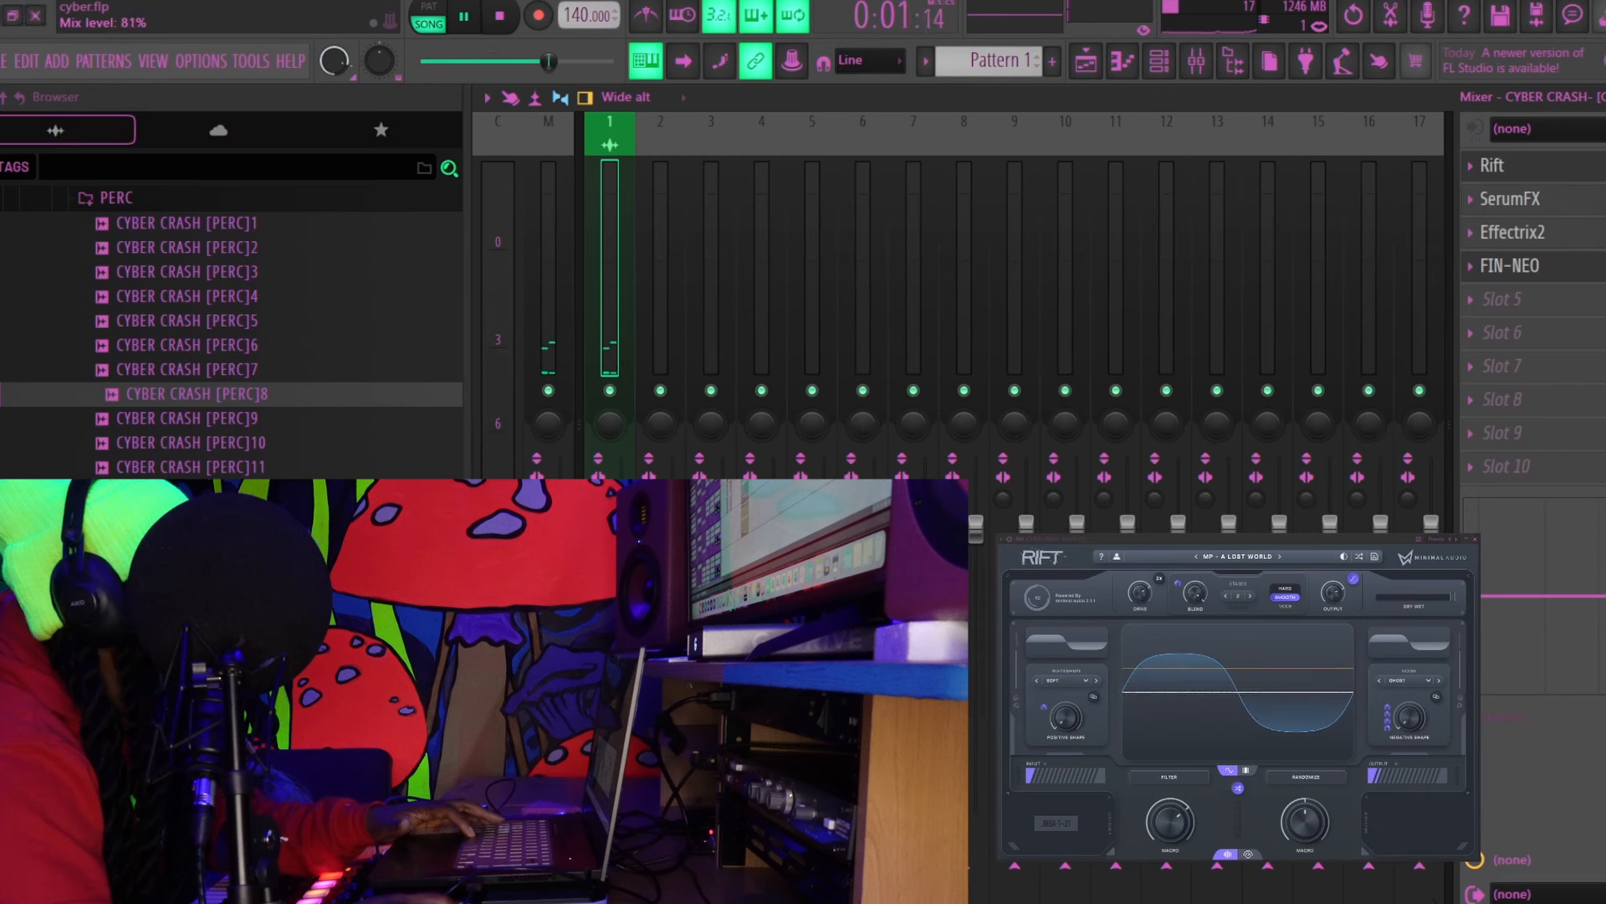
pyautogui.press('space')
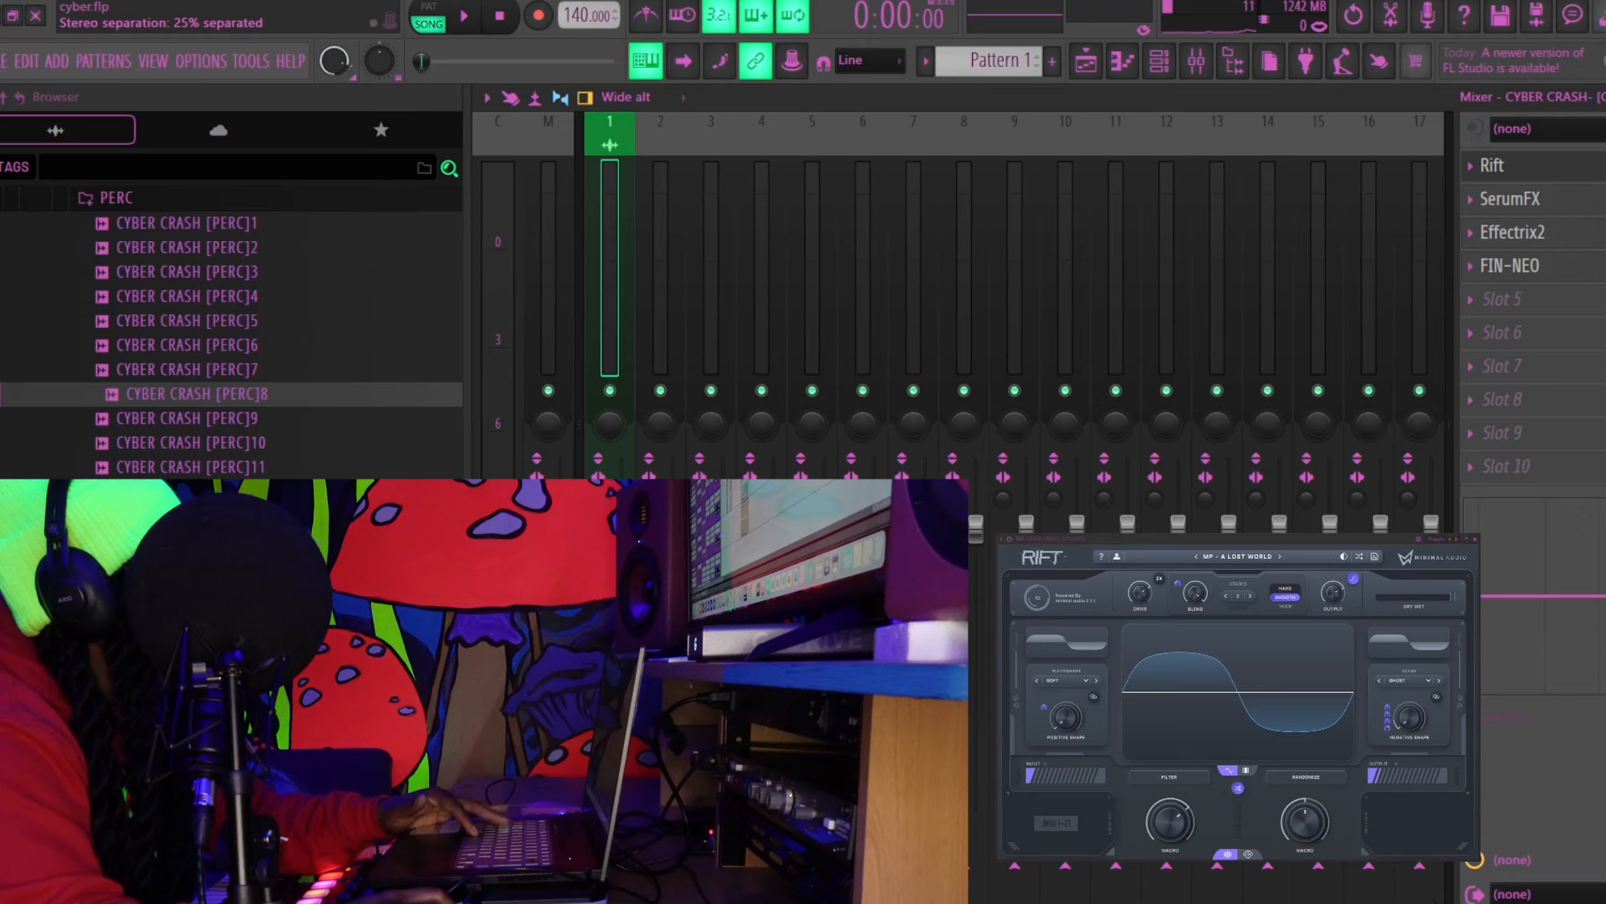
pyautogui.press('F9')
pyautogui.press('space')
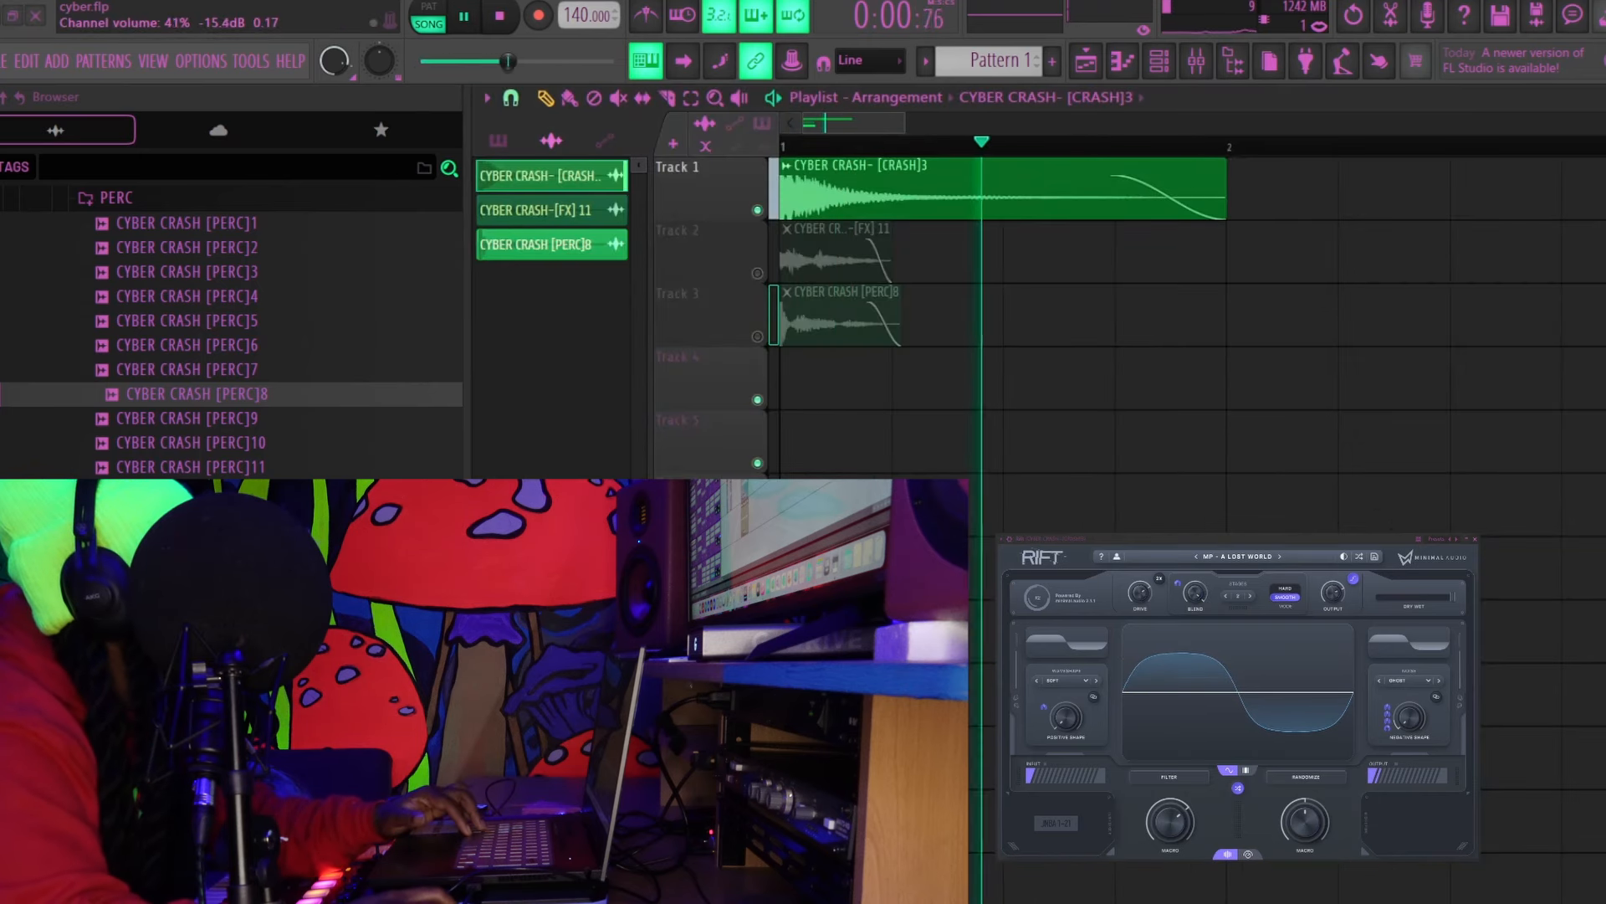
pyautogui.press('space')
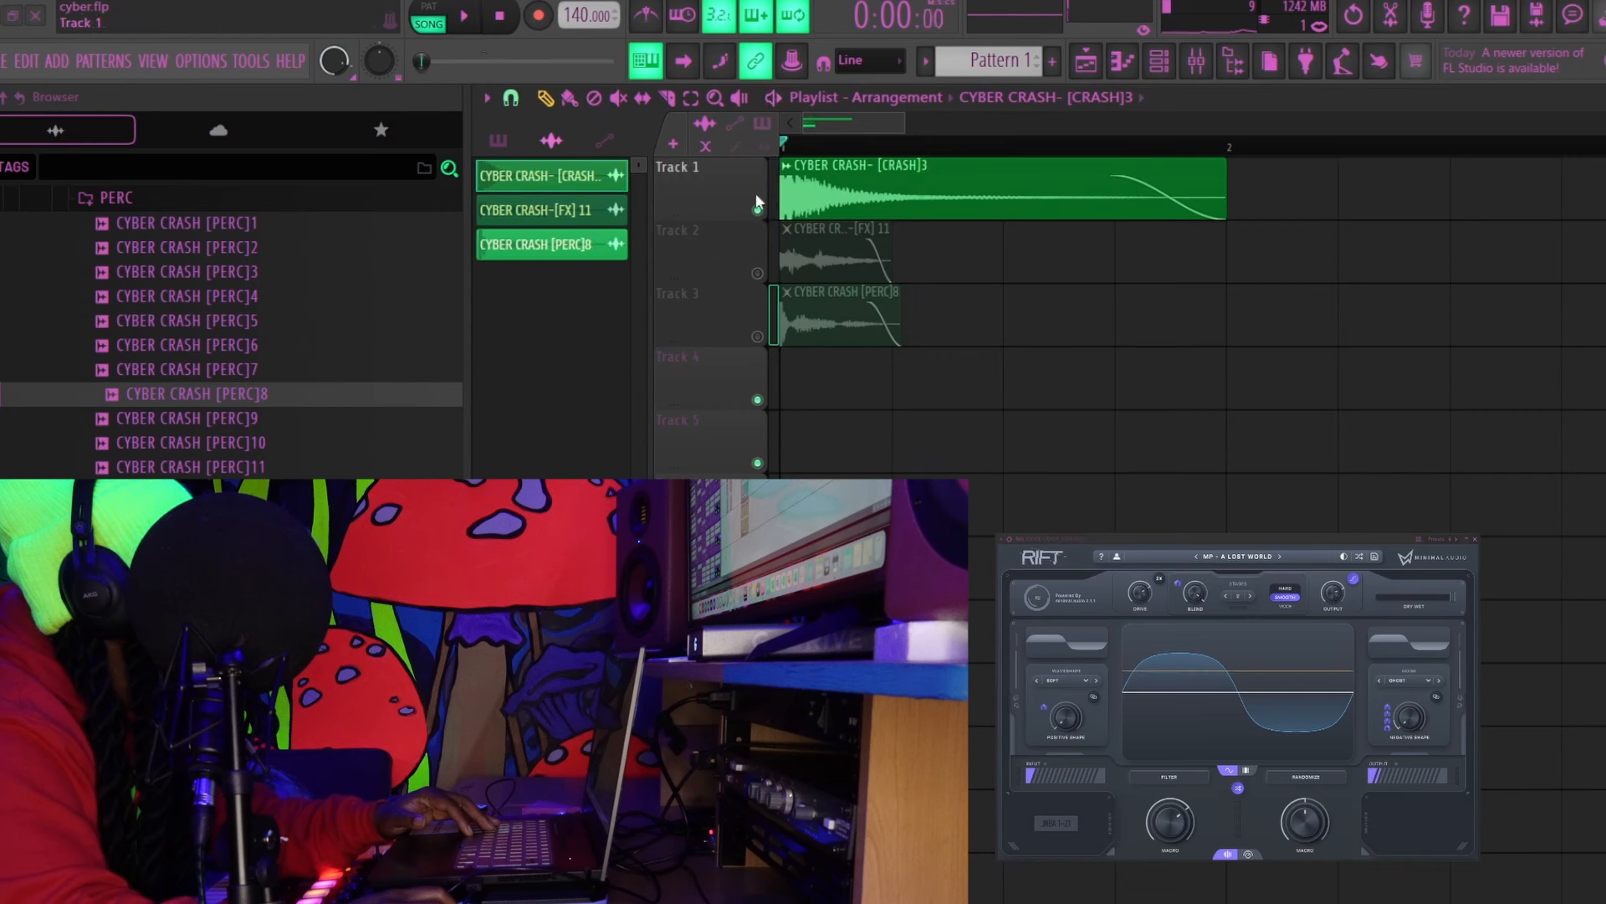
# Unmute track 2, select the FX 11 clip and audition it together with crash 3
pyautogui.click(757, 273)
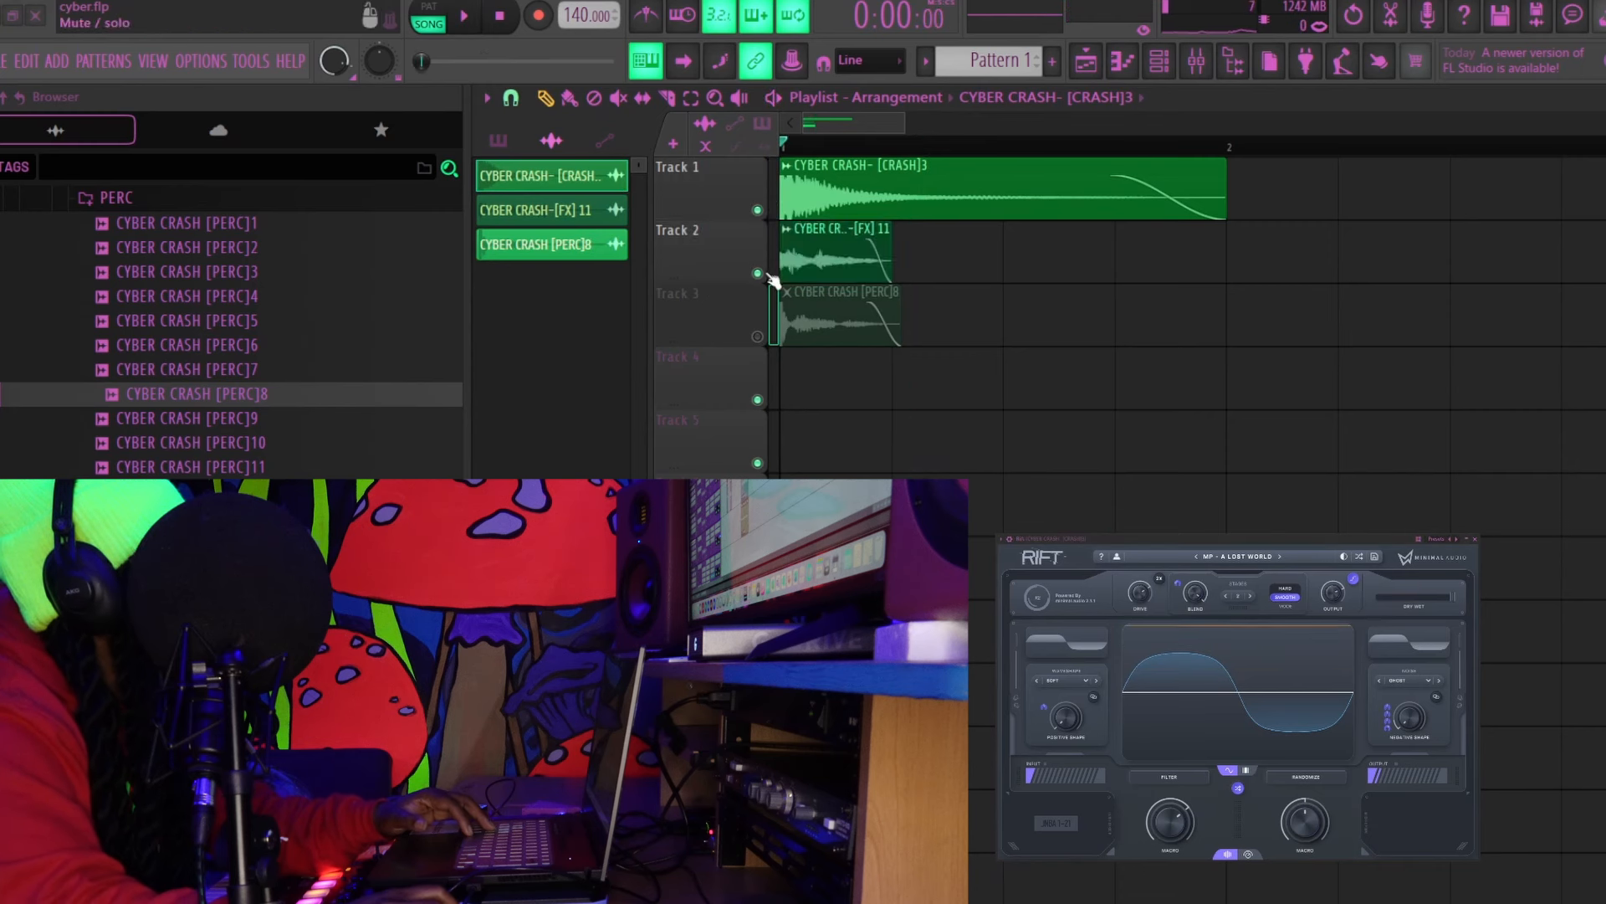
pyautogui.click(812, 257)
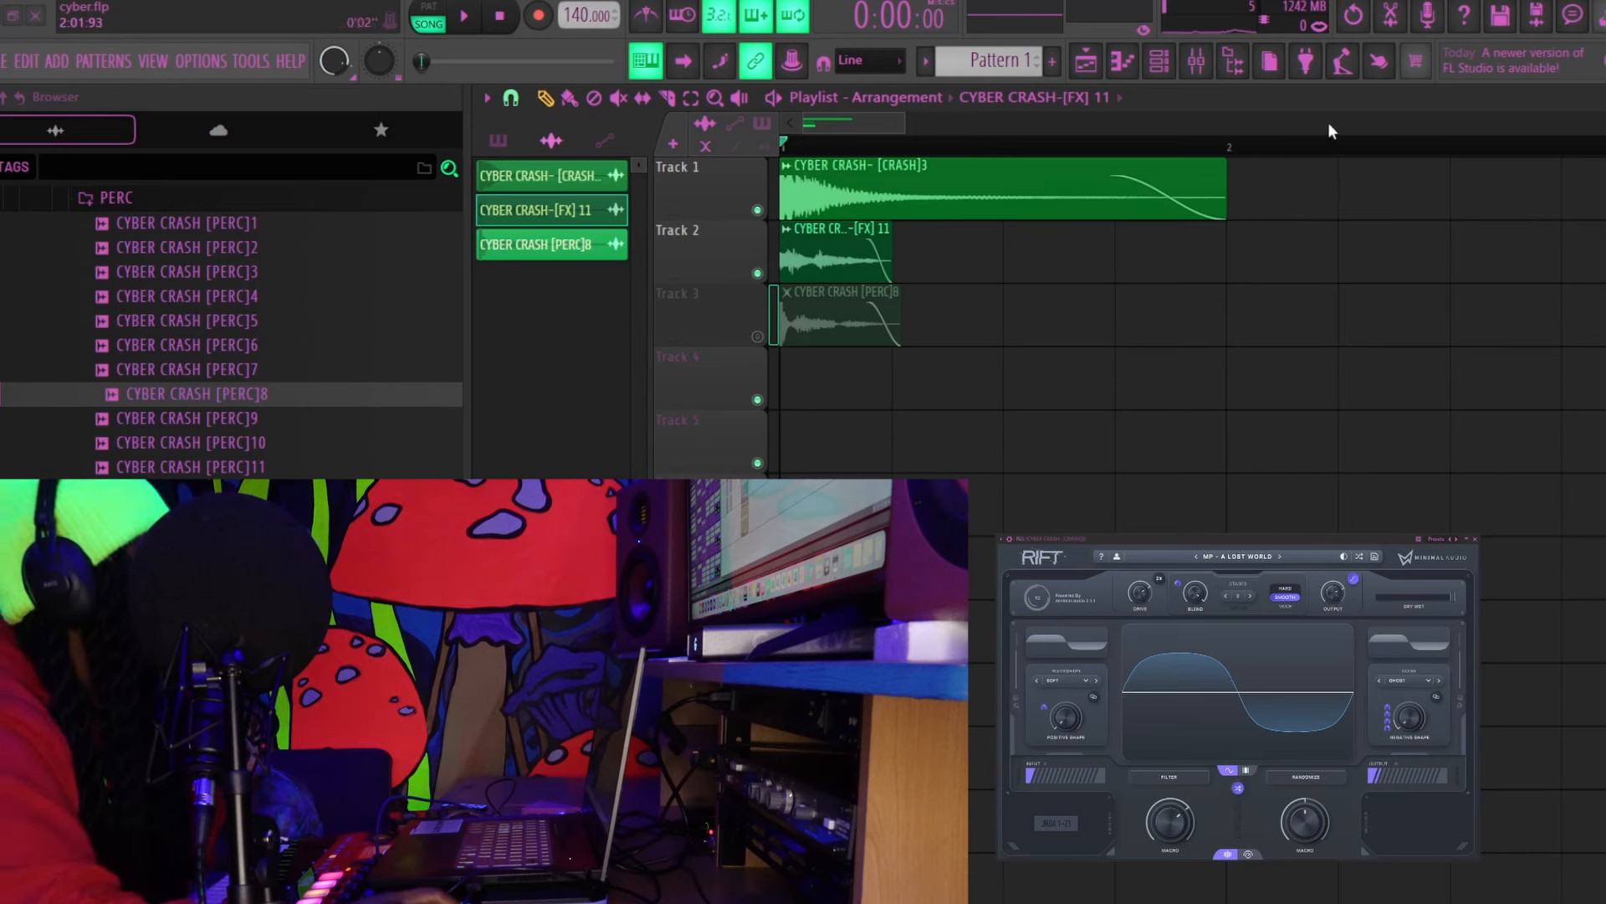
pyautogui.press('space')
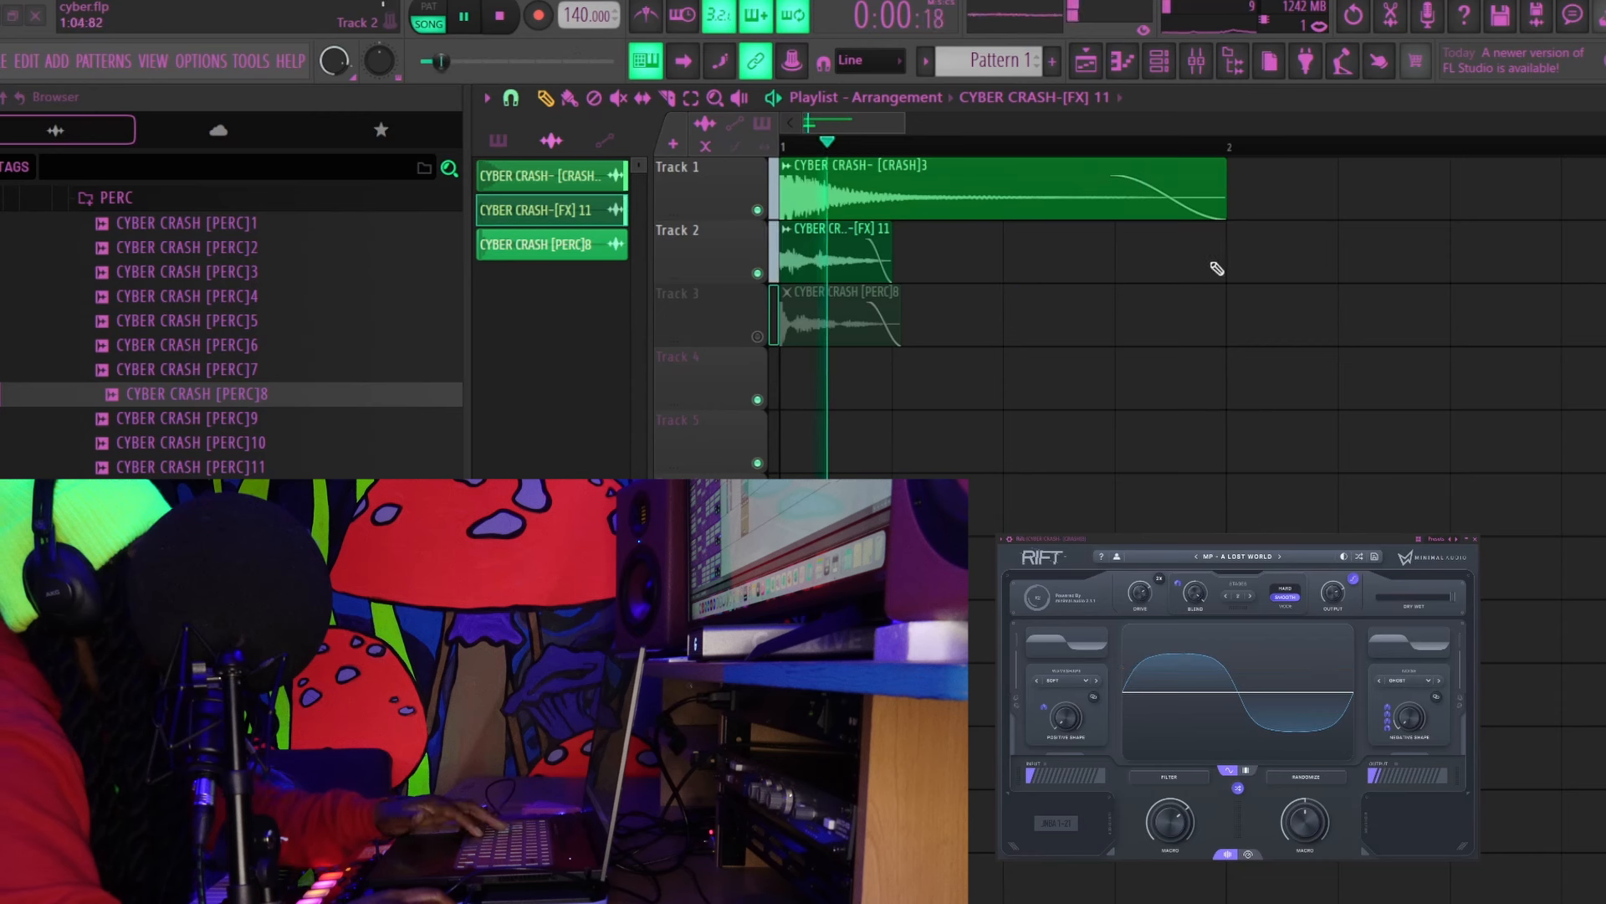
pyautogui.press('space')
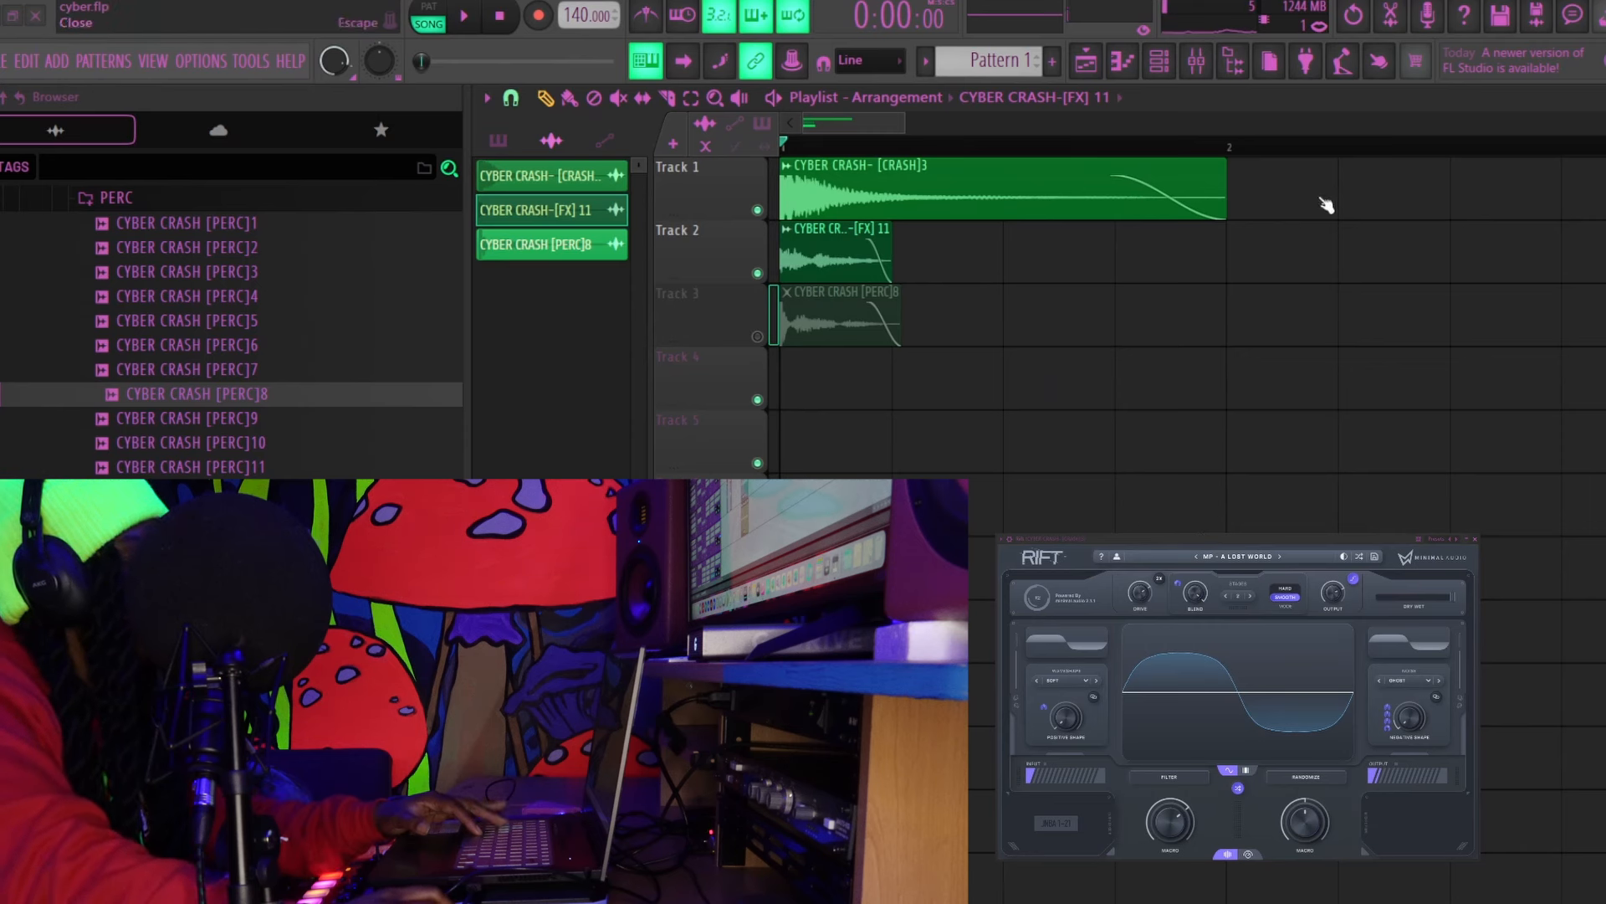
pyautogui.press('space')
pyautogui.press('space')
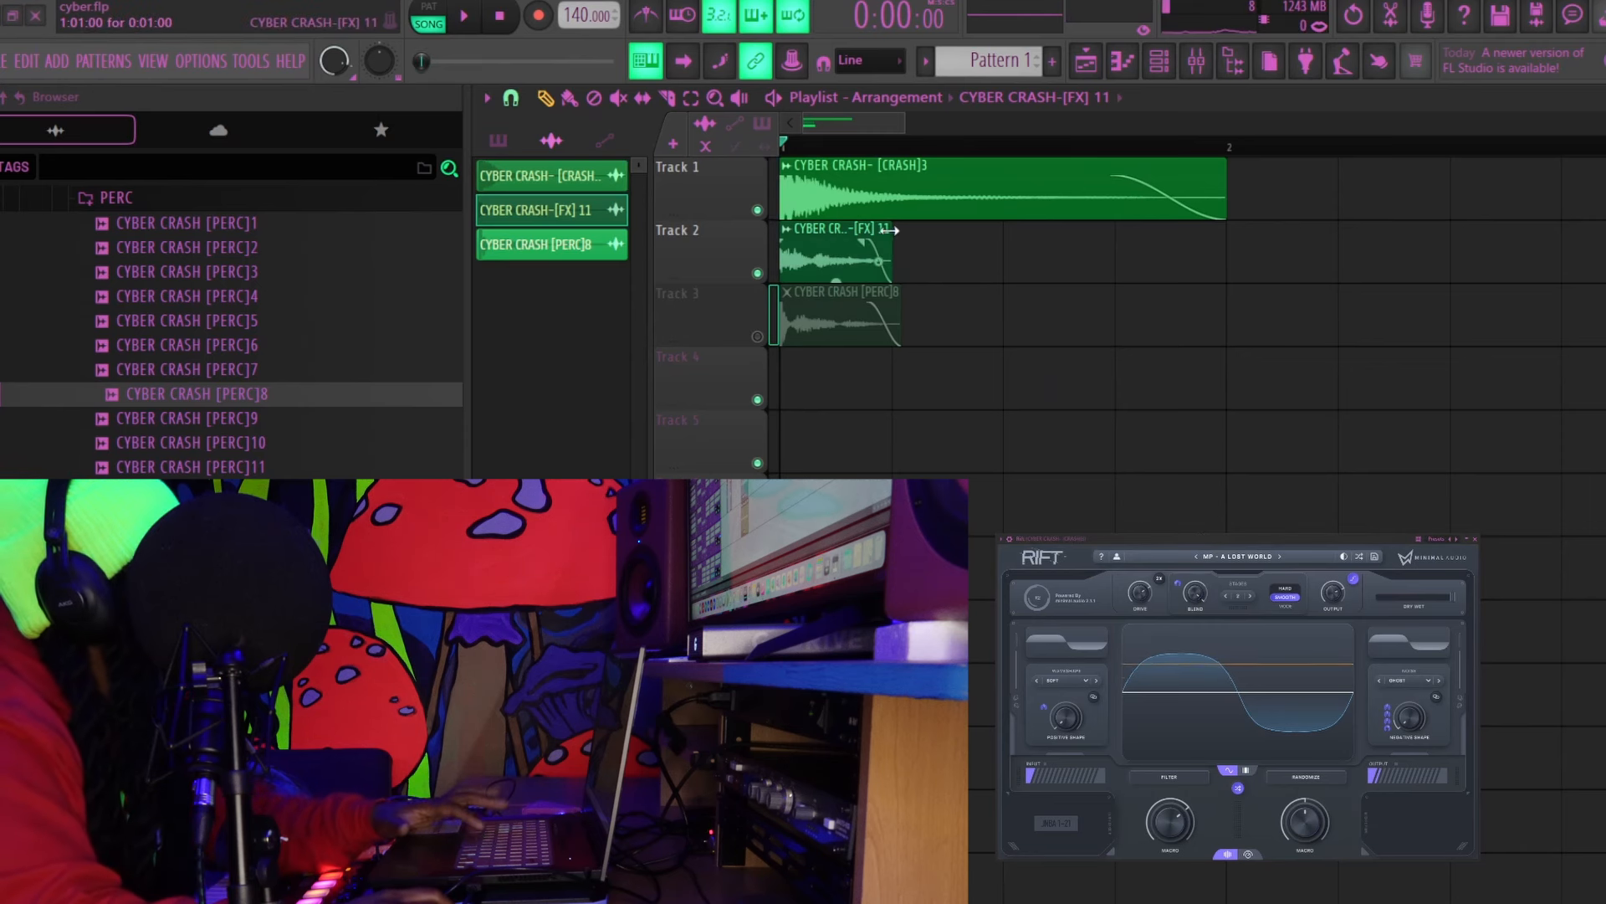
# Lengthen the FX 11 clip on track 2 to half a bar and play back the result
pyautogui.moveTo(919, 224); pyautogui.dragTo(943, 223)
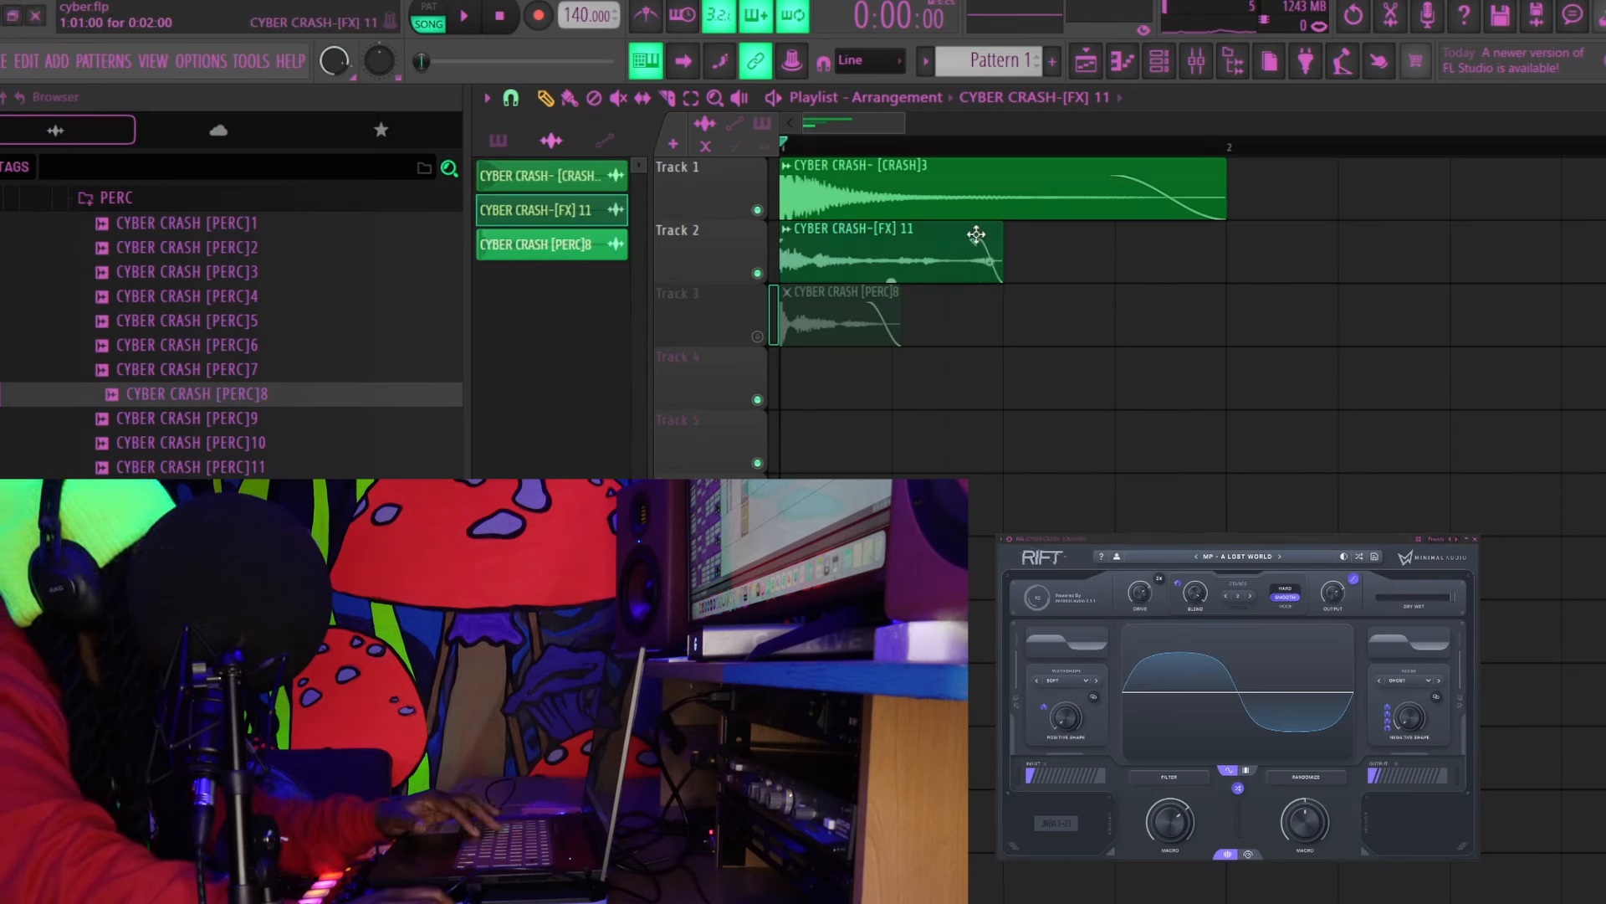
pyautogui.press('space')
pyautogui.press('space')
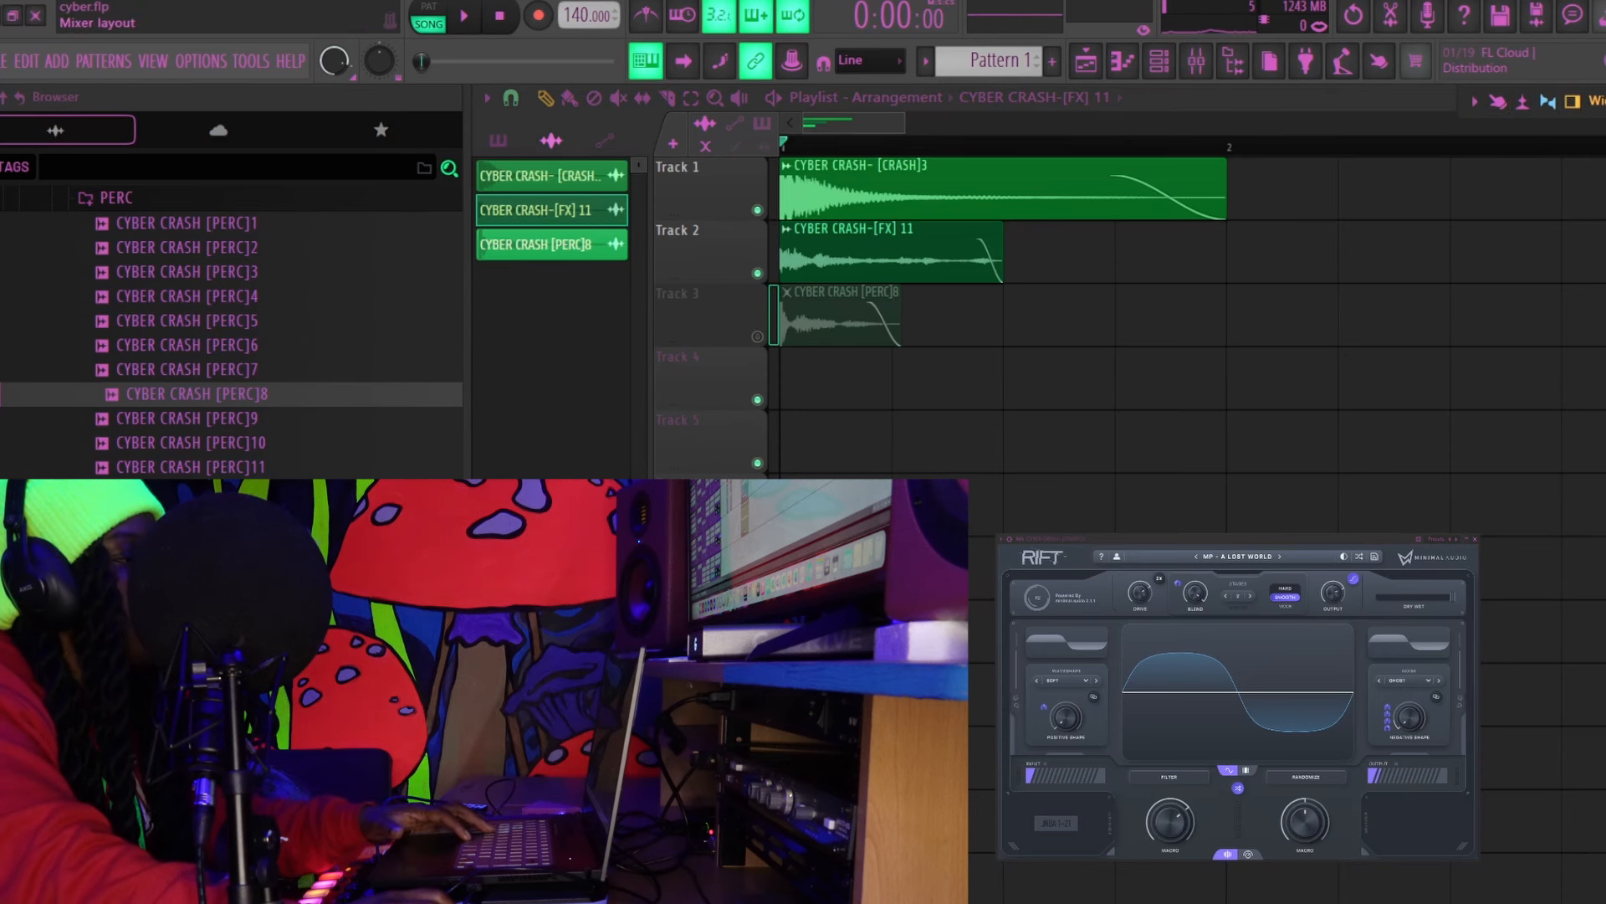
# Link the FX 11 channel to mixer insert 4
pyautogui.click(1197, 60)
pyautogui.click(758, 200)
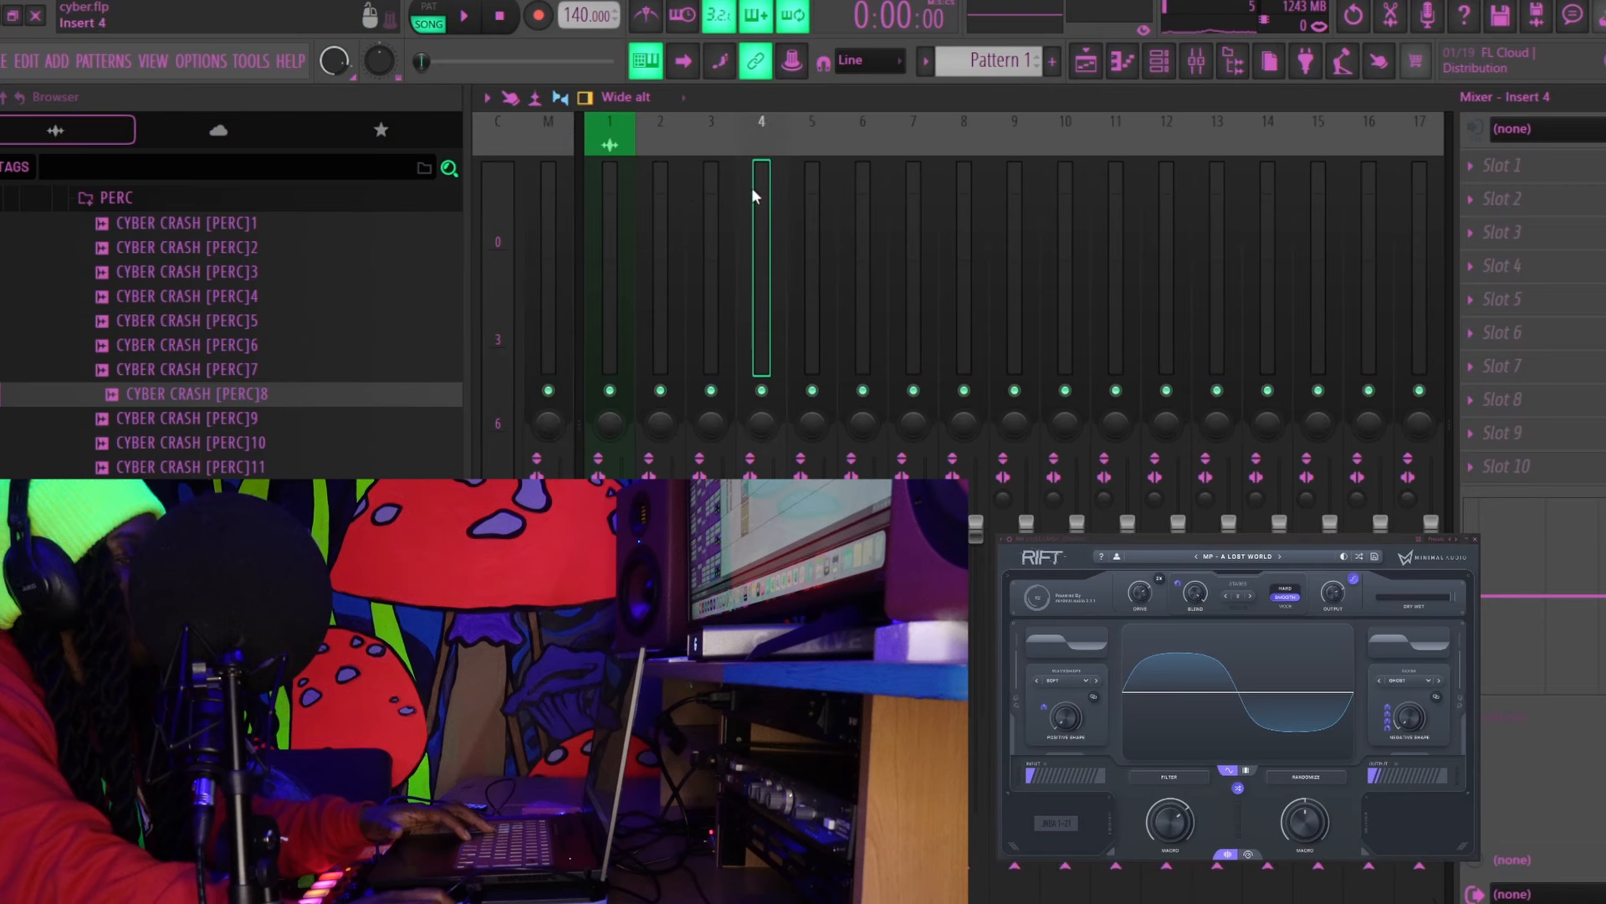
pyautogui.hotkey('ctrl', 'l')
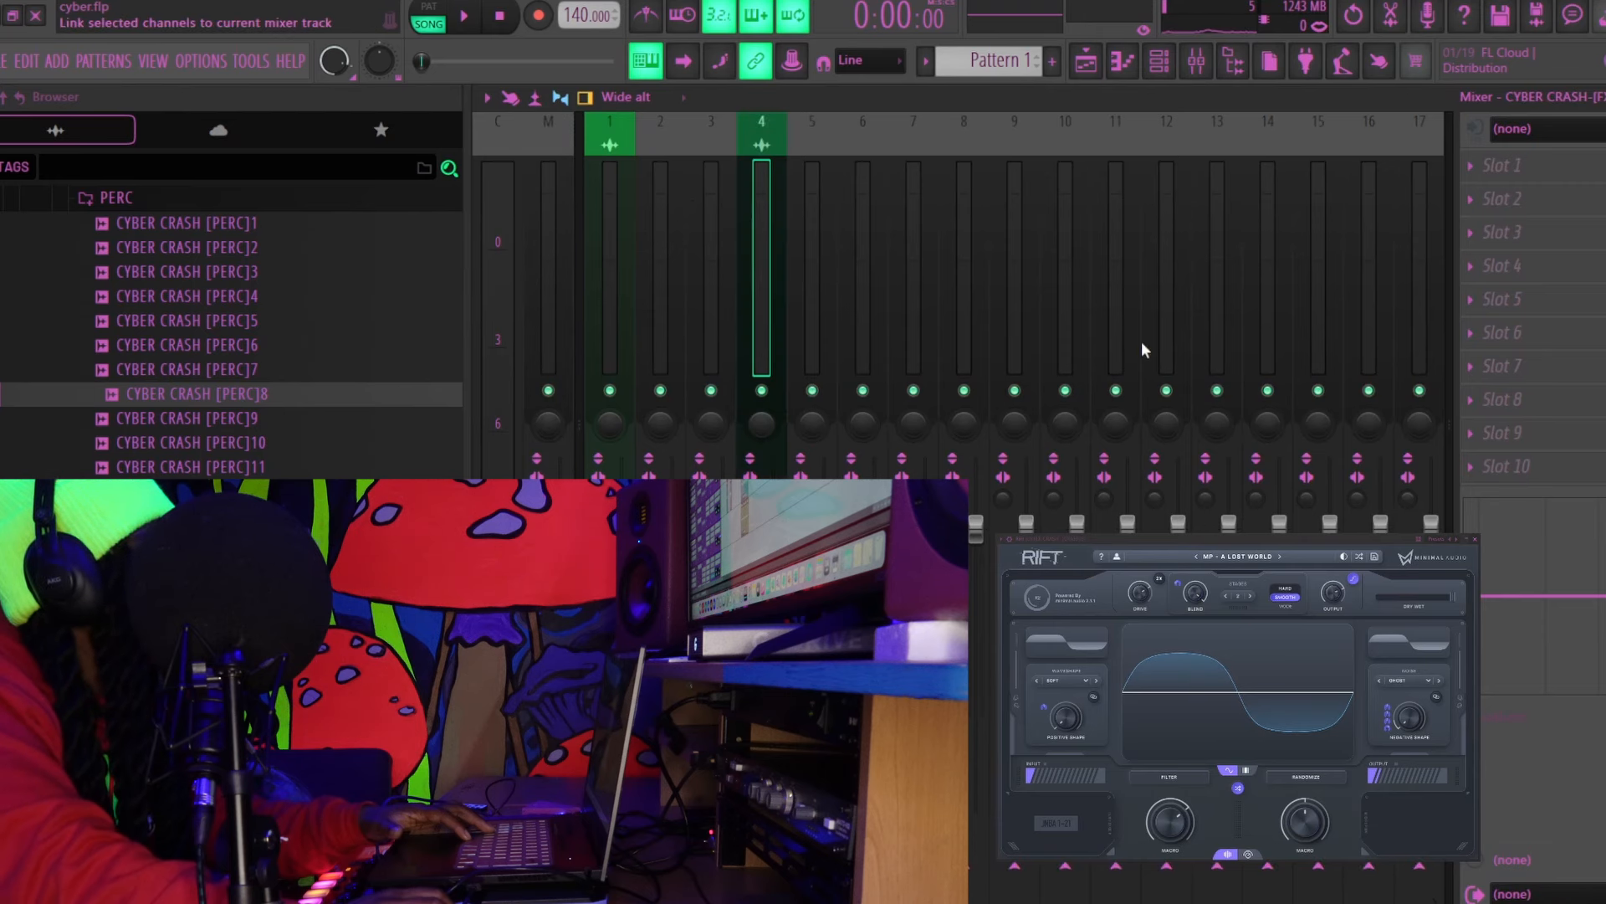
# Add Fruity Convolver to the first effect slot of insert 4 and audition FX 11 with crash 3
pyautogui.click(1339, 201)
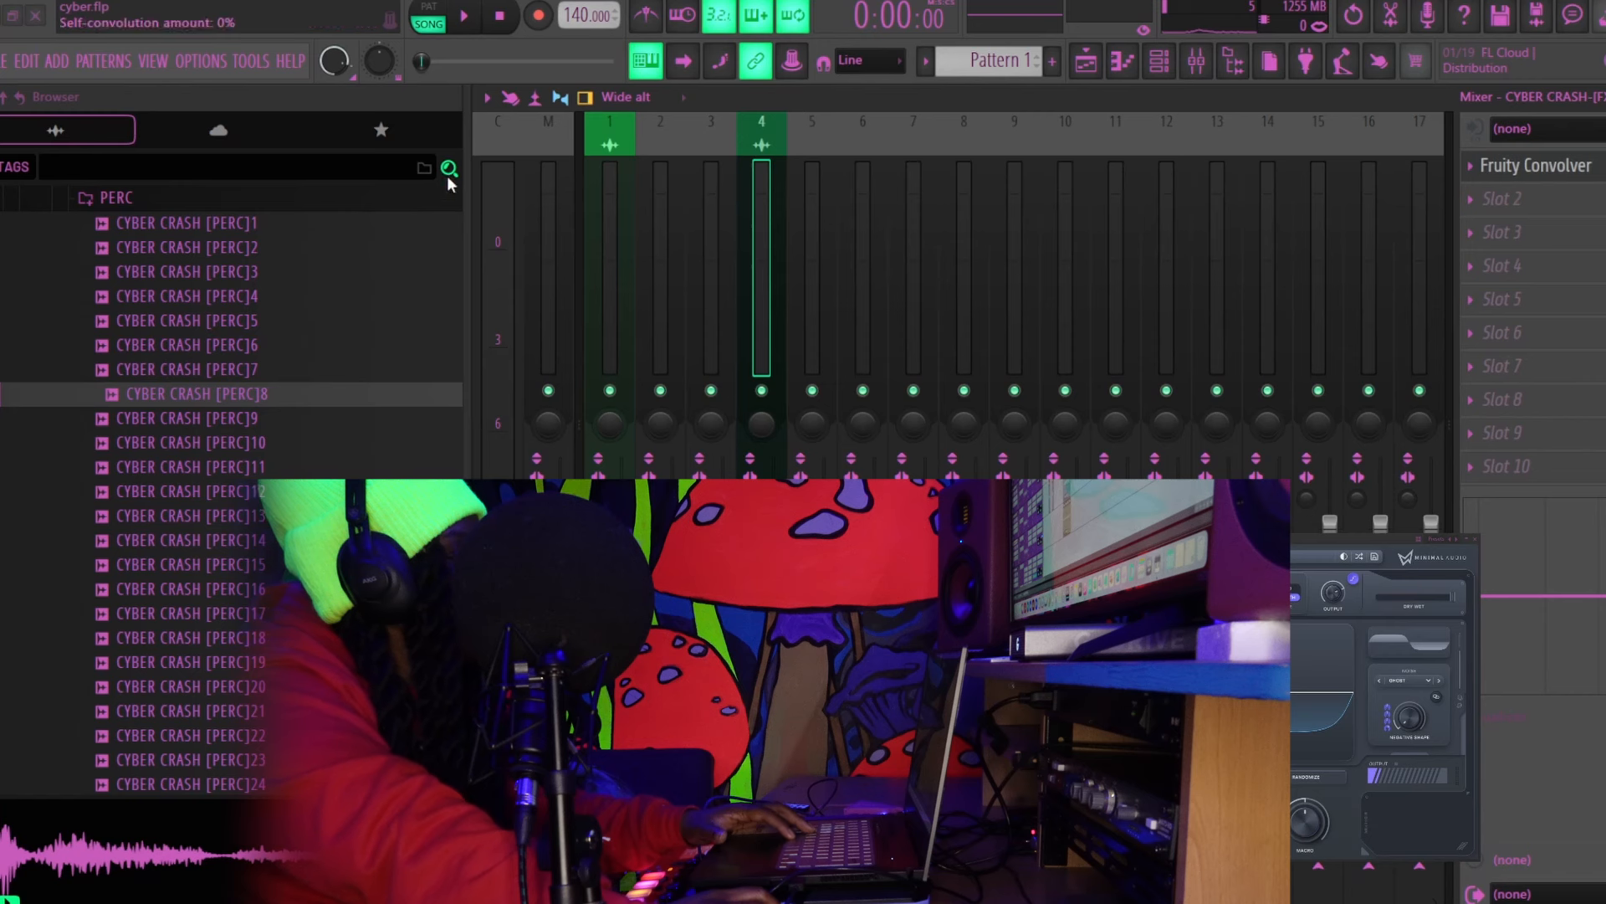
pyautogui.press('space')
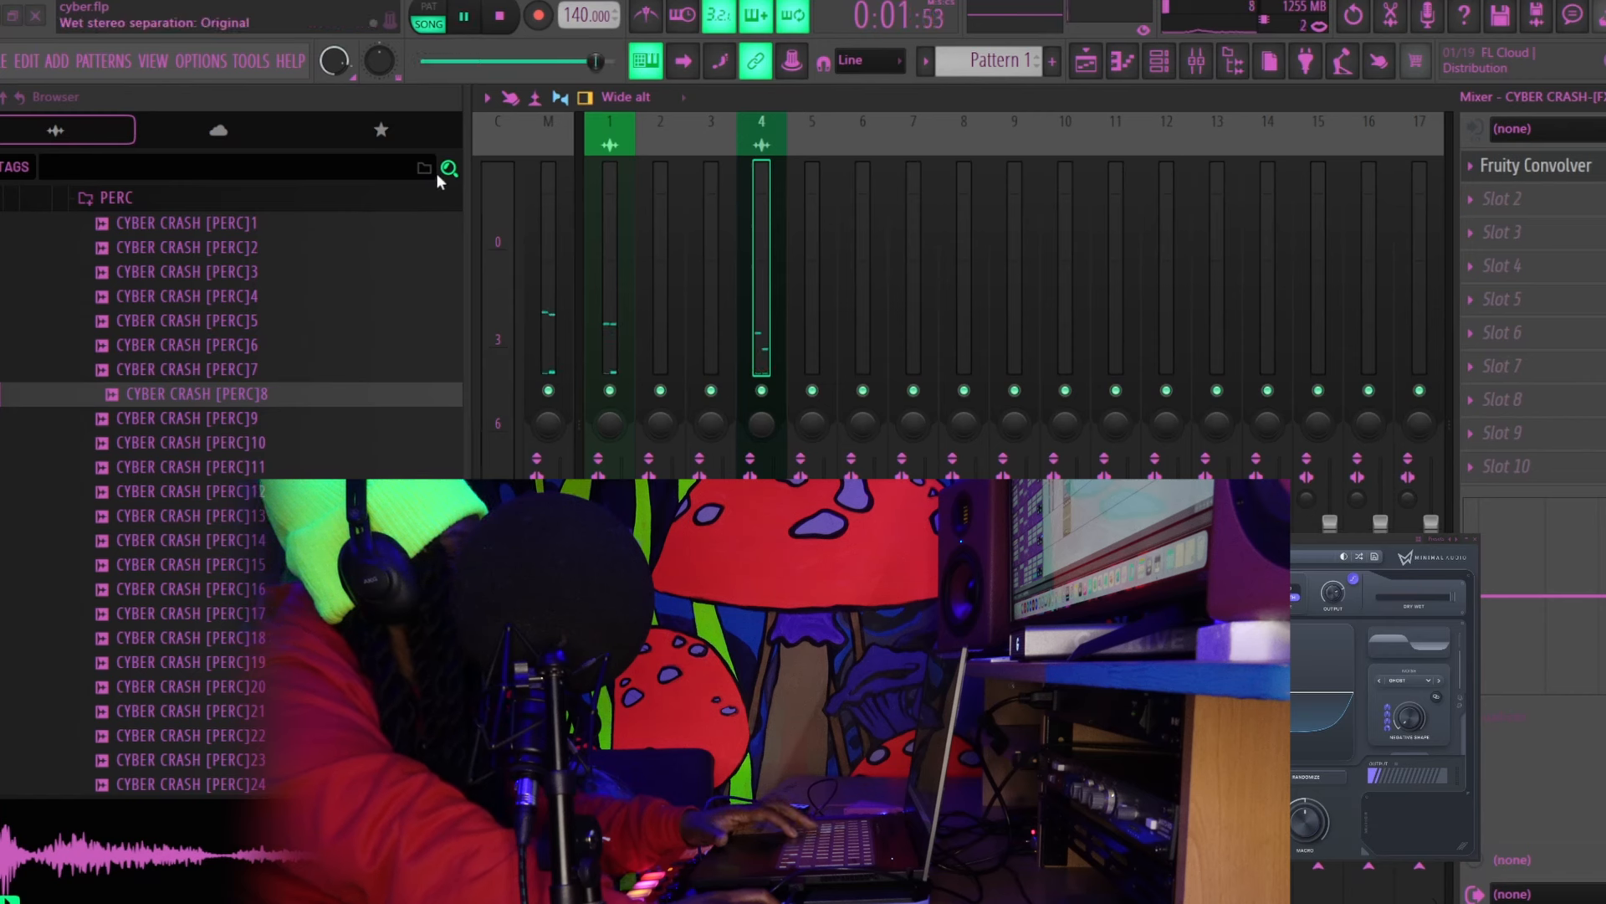
pyautogui.press('space')
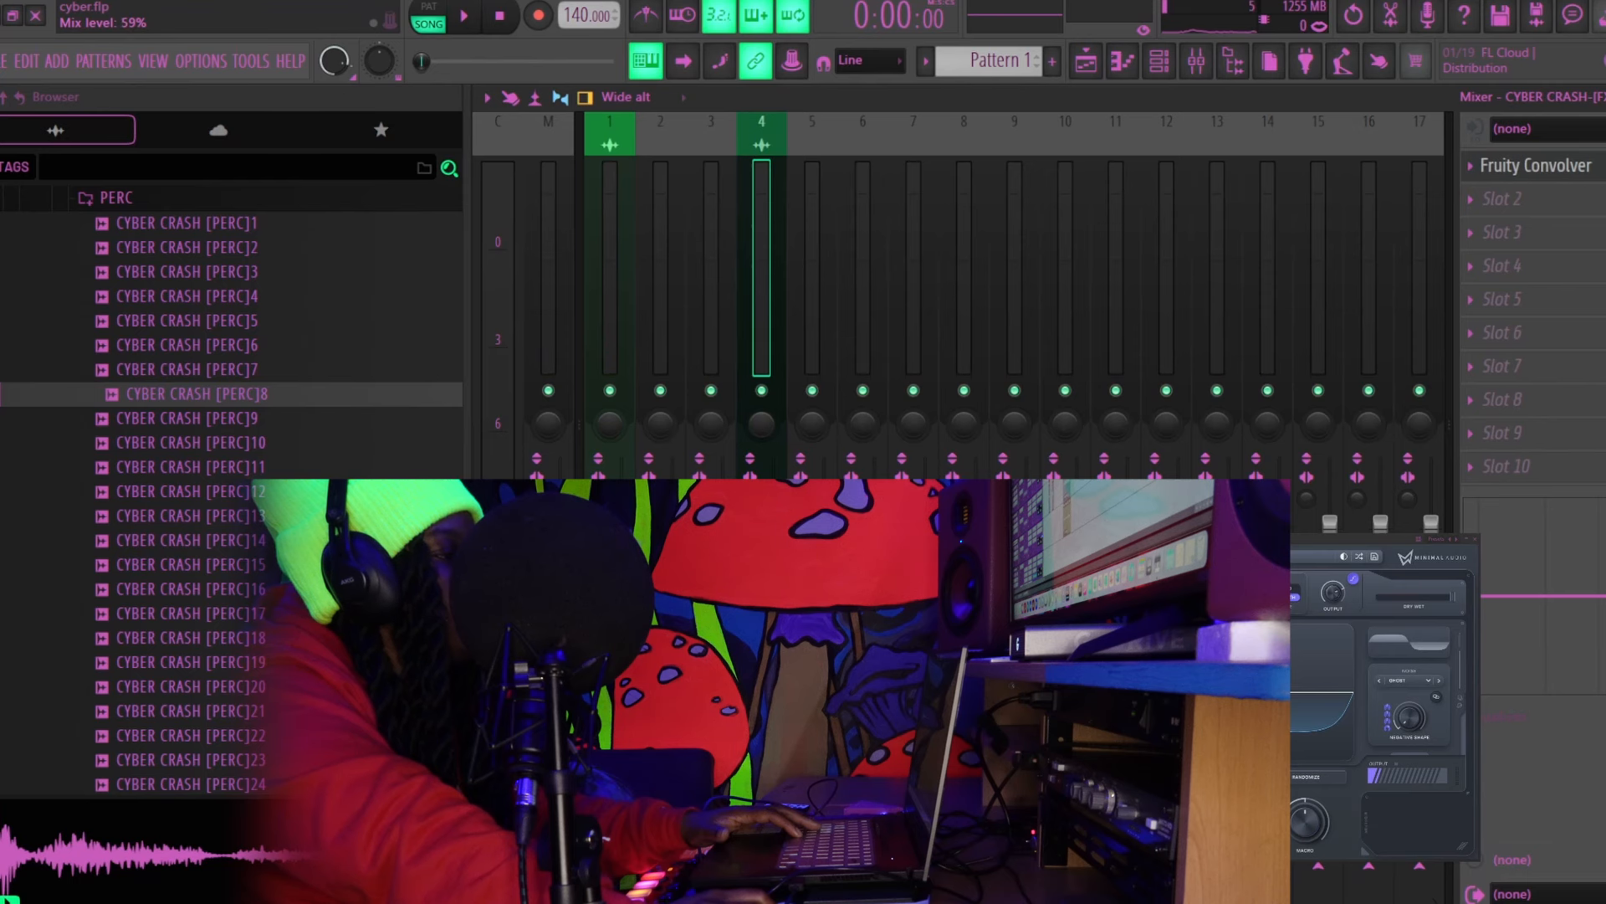
pyautogui.press('space')
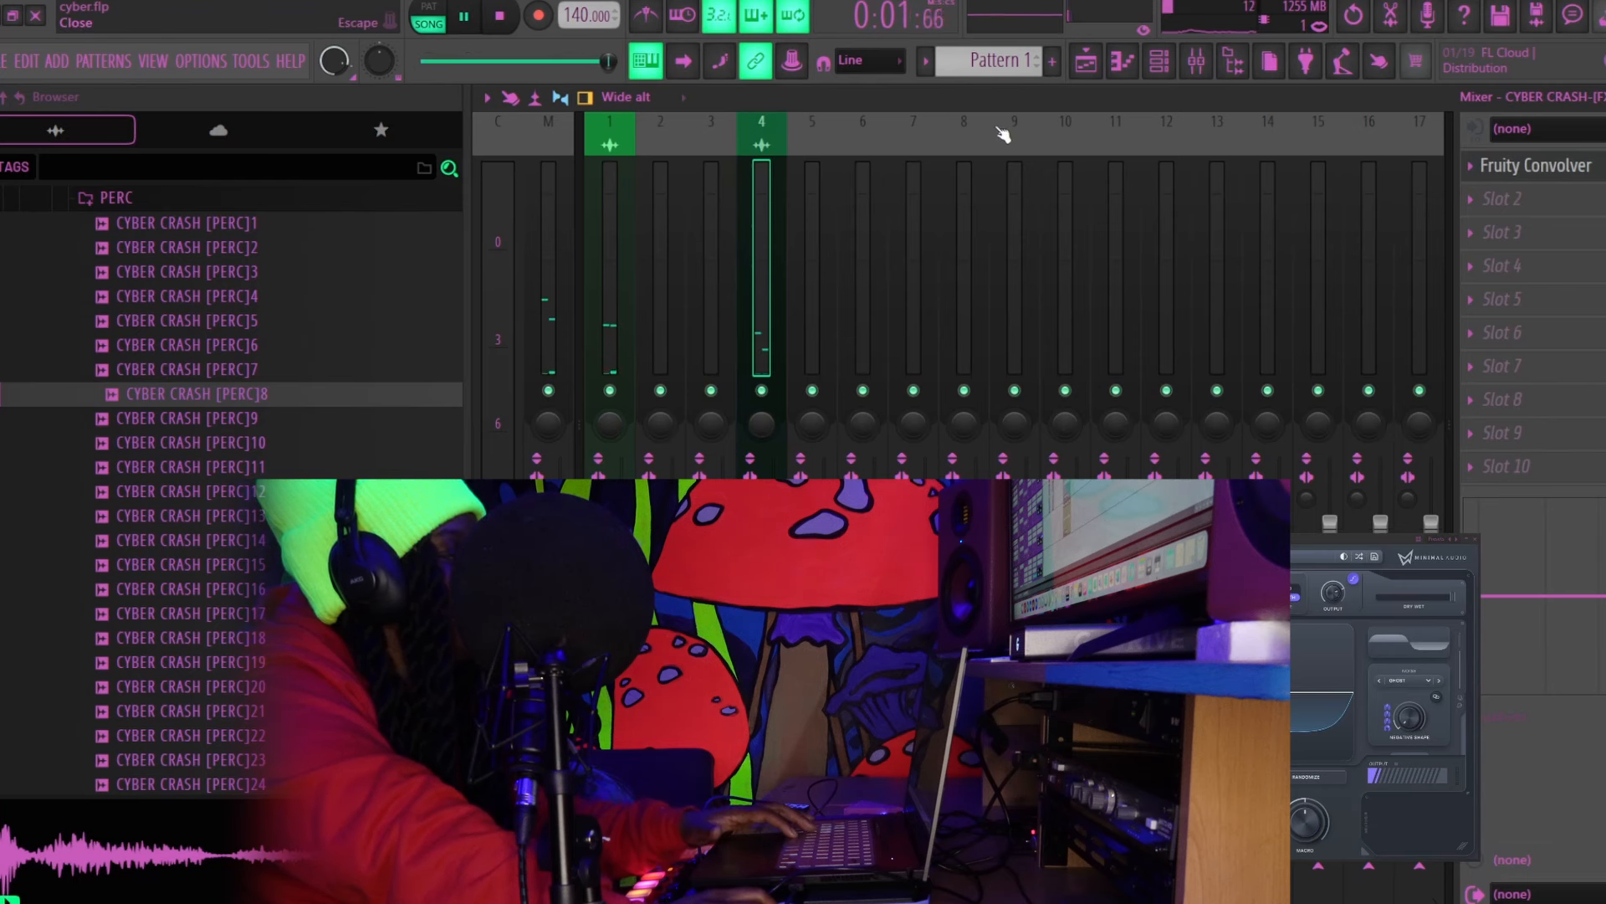
# Unmute track 3 with the perc 8 clip in the playlist and play all three layers together
pyautogui.click(1084, 67)
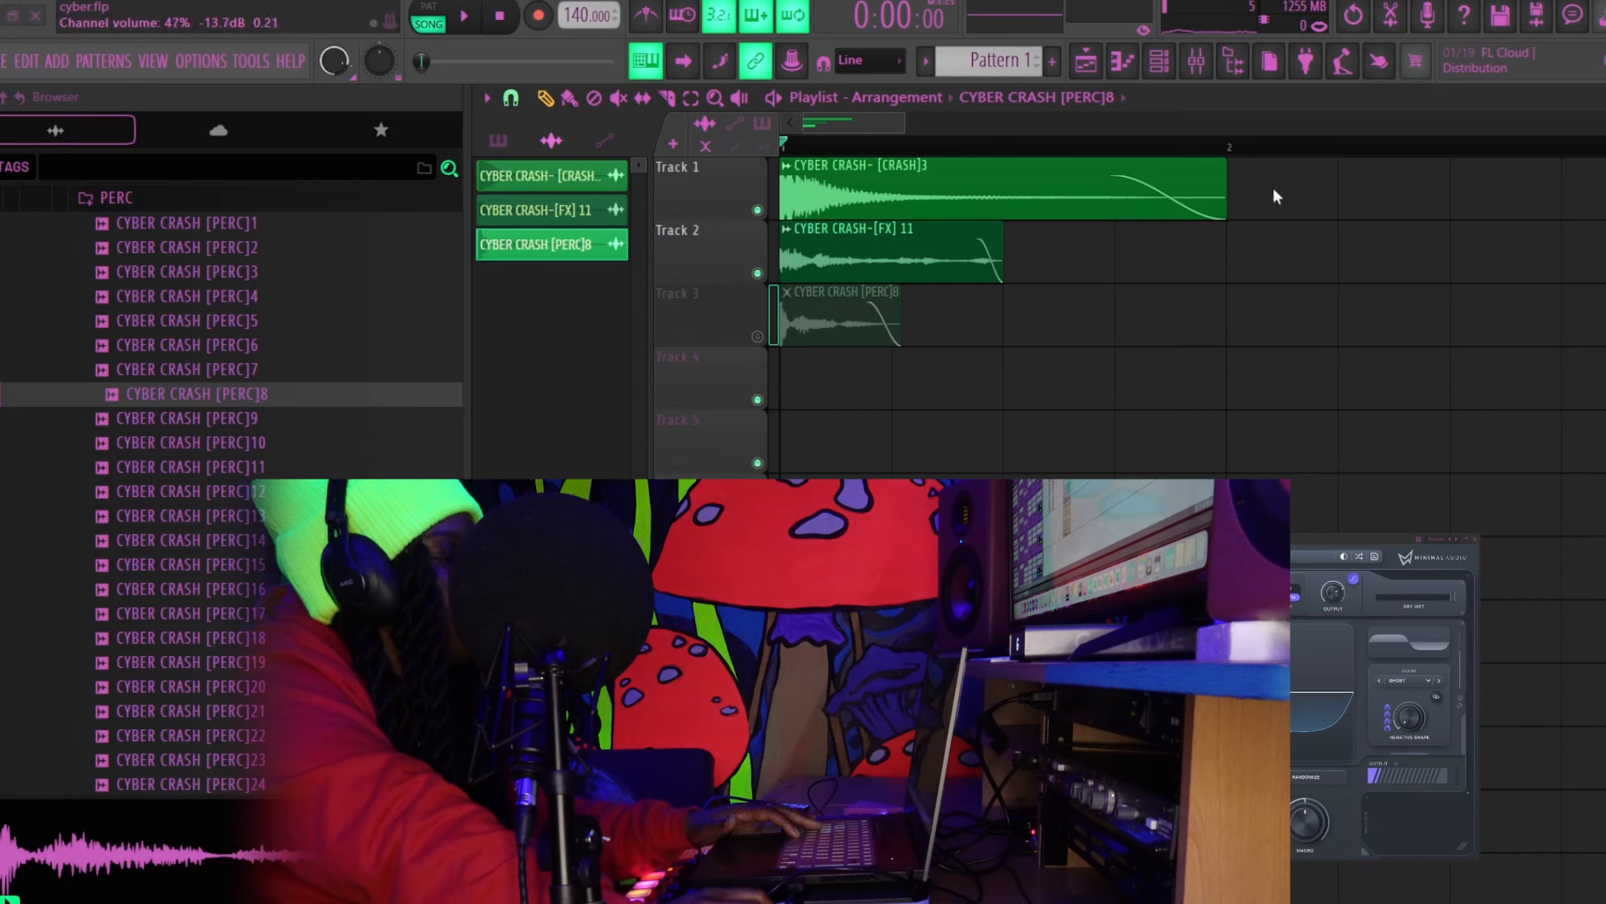
pyautogui.click(758, 336)
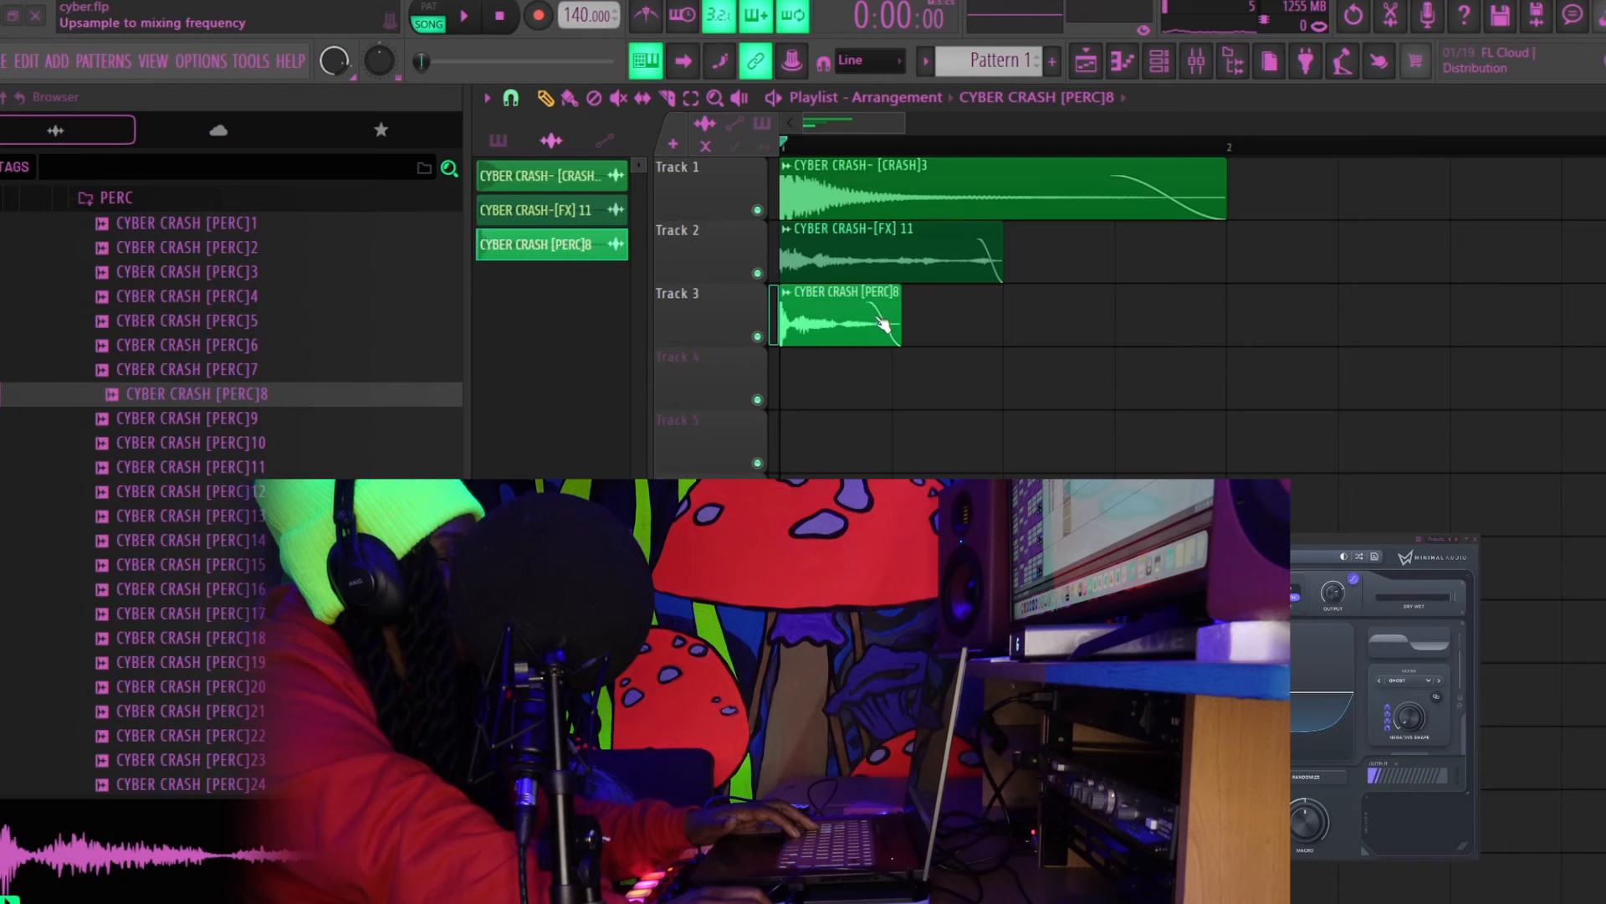
pyautogui.press('space')
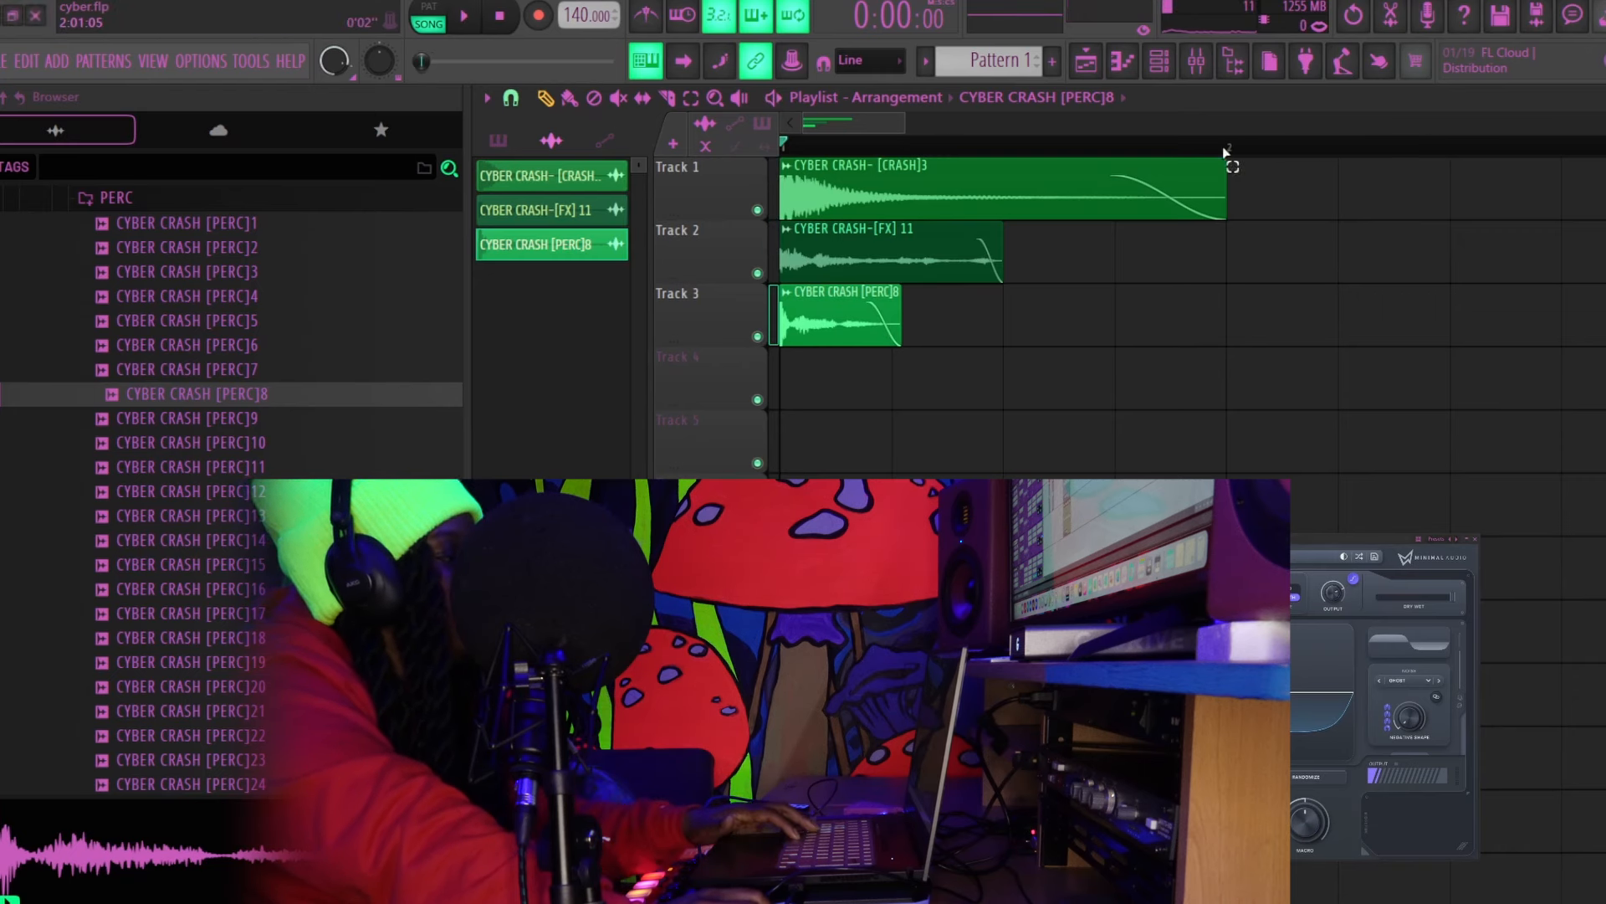
# Consolidate the crash 3, FX 11 and perc 8 clips across bar 1 into a single audio clip on track 1
pyautogui.hotkey('ctrl', 'a')
pyautogui.click(1299, 455)
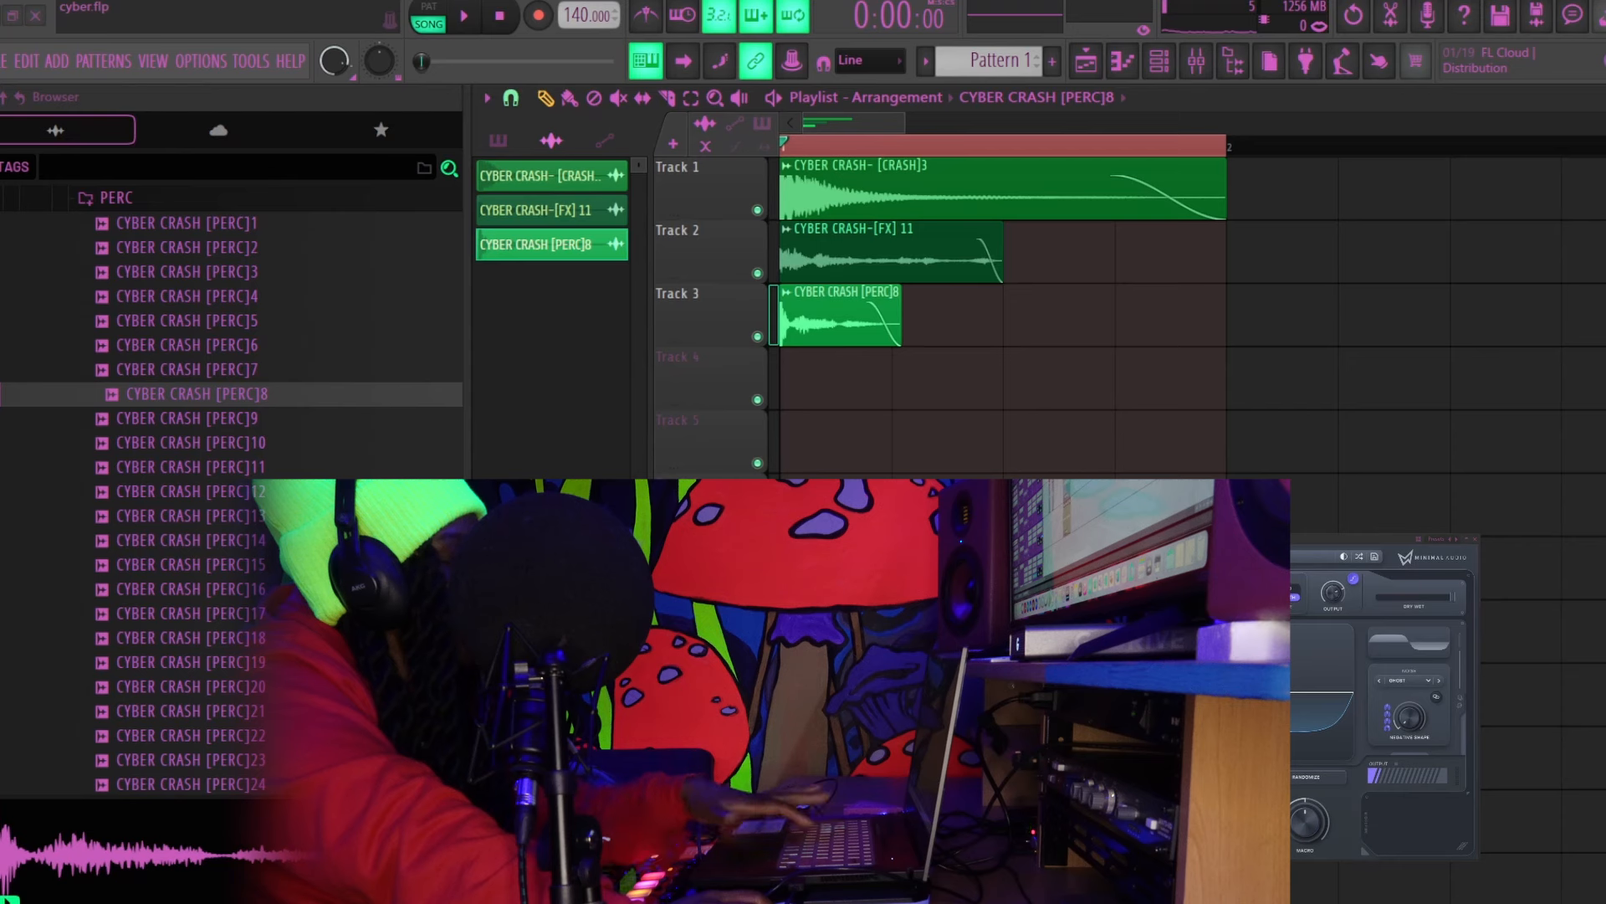
pyautogui.click(1090, 323)
pyautogui.rightClick(1180, 330)
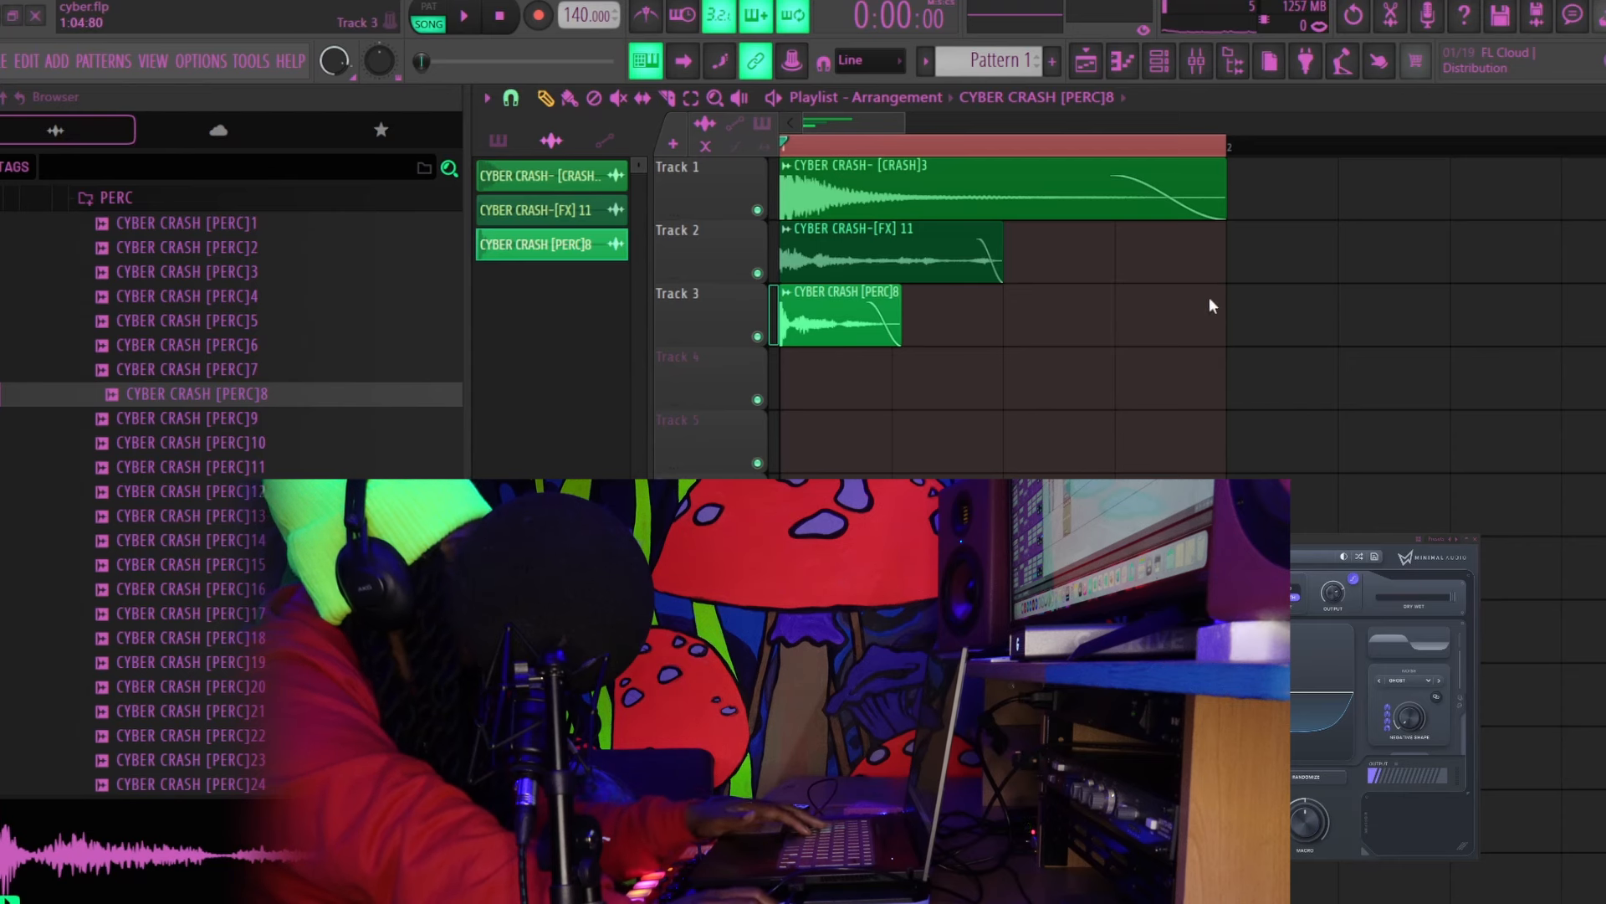
pyautogui.hotkey('ctrl', 'a')
pyautogui.hotkey('ctrl', 'alt', 'c')
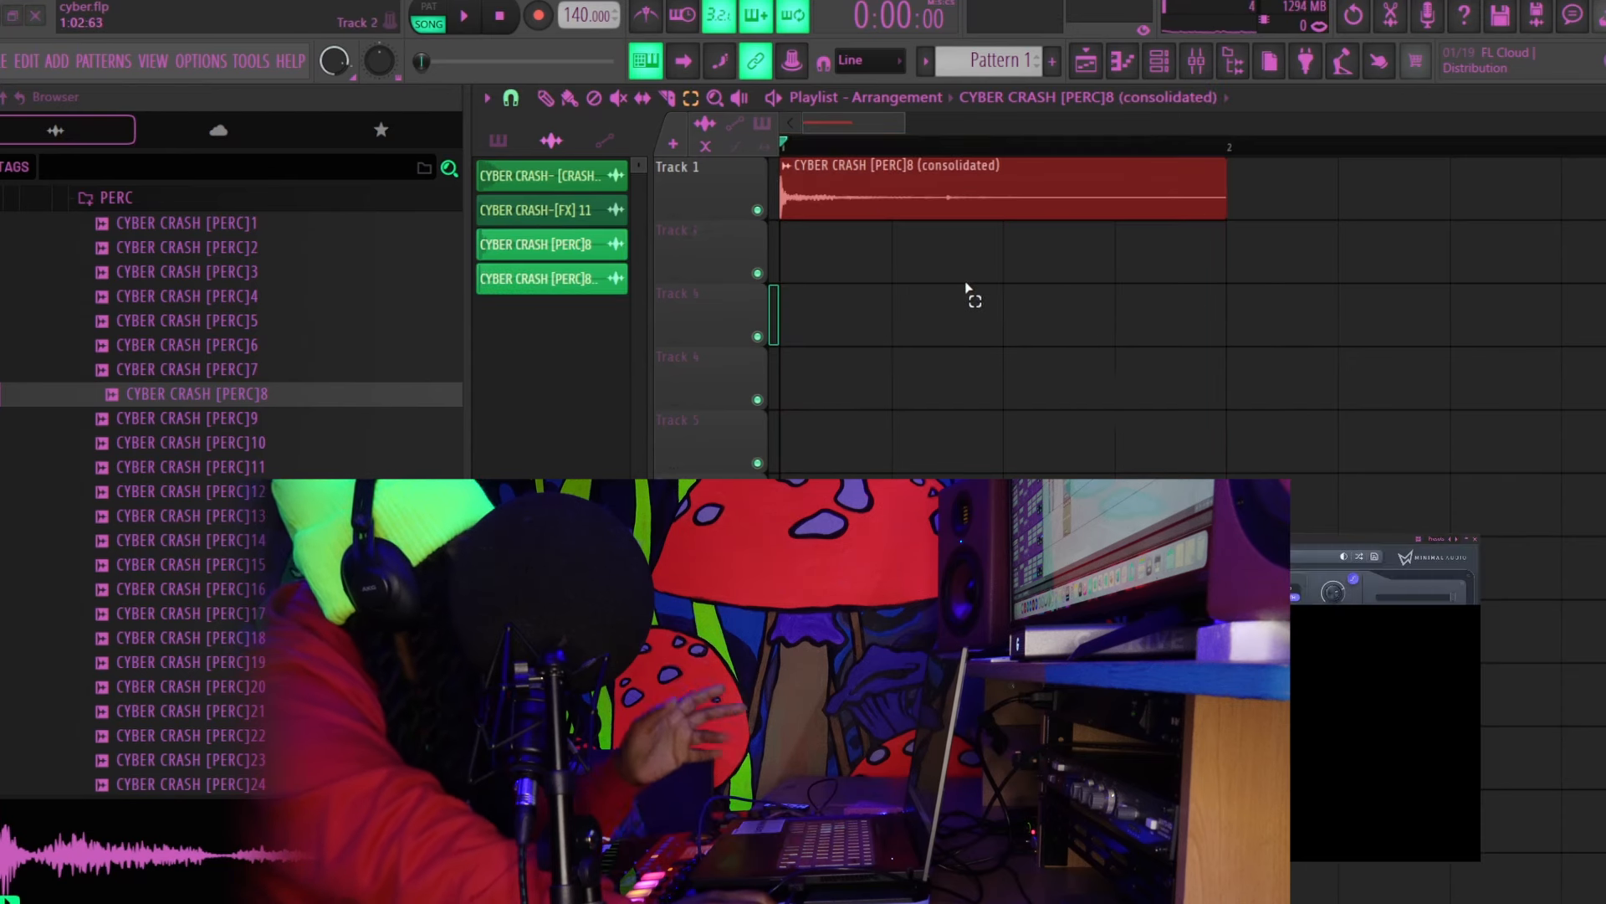
# Play back the consolidated clip and enlarge the height of track 1 in the playlist
pyautogui.click(966, 287)
pyautogui.press('space')
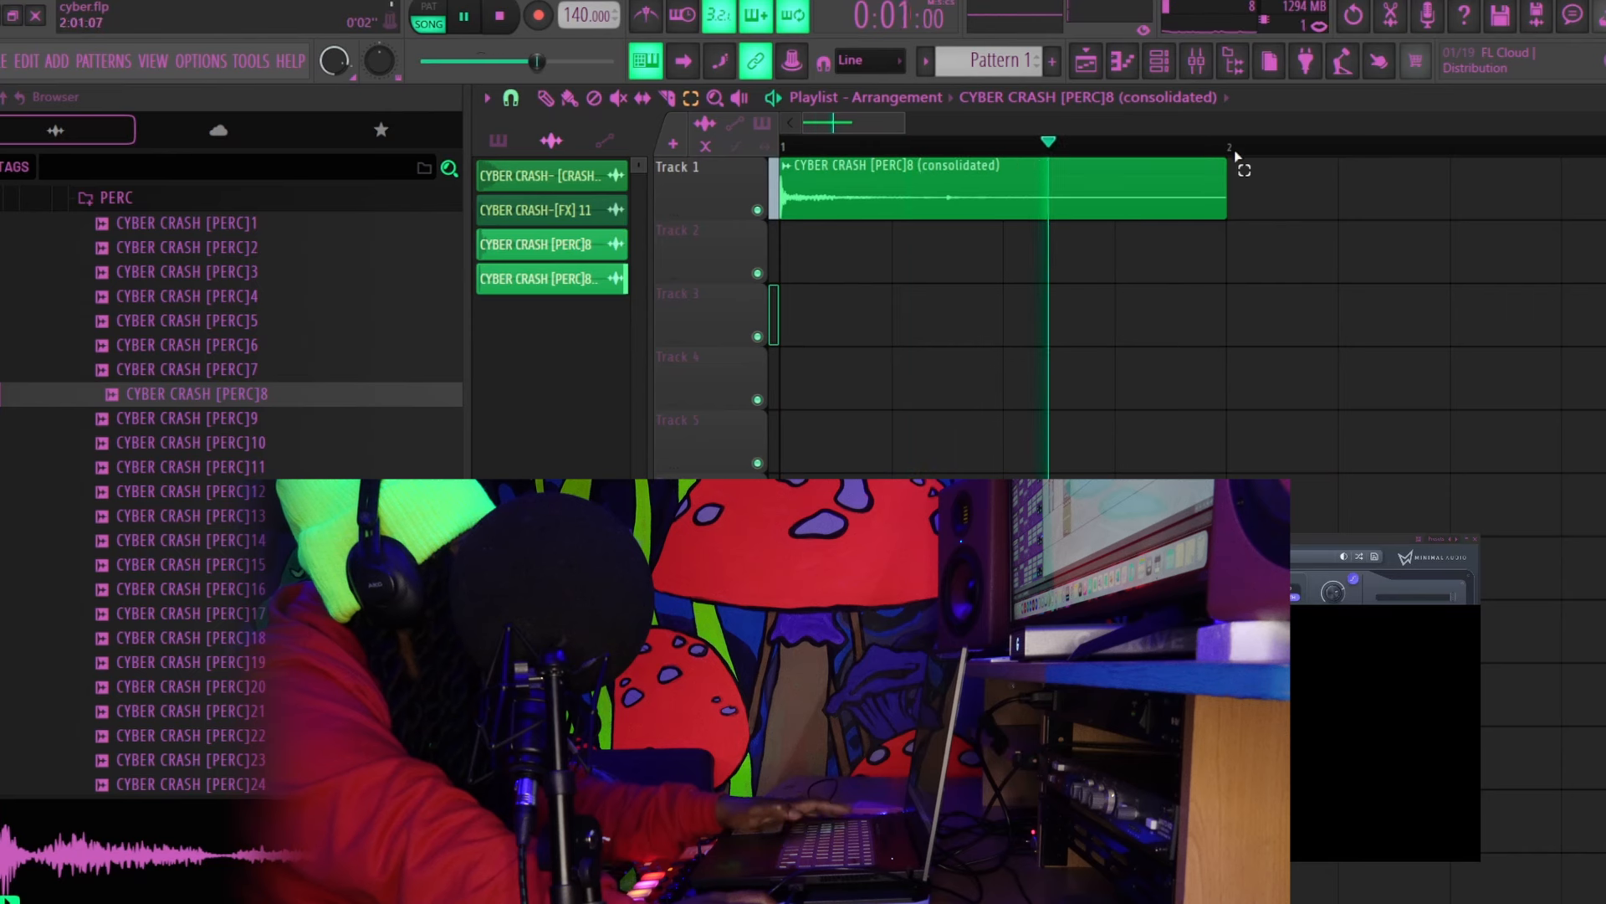
pyautogui.click(714, 215)
pyautogui.press('space')
pyautogui.moveTo(717, 222); pyautogui.dragTo(727, 333)
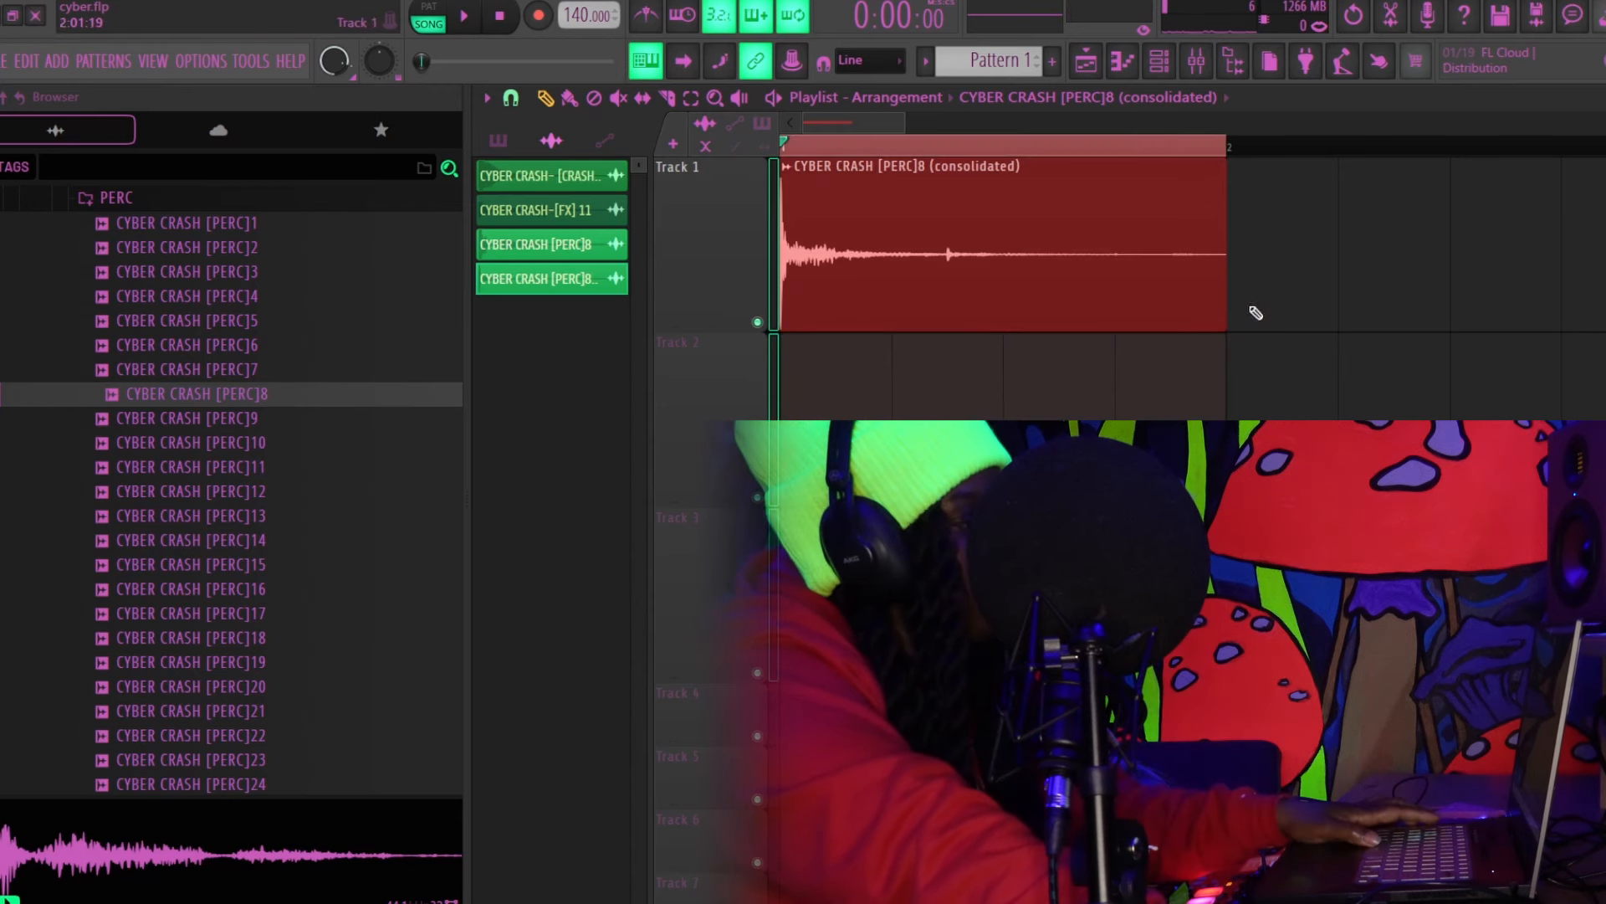
pyautogui.click(1202, 413)
pyautogui.hotkey('ctrl', 'z')
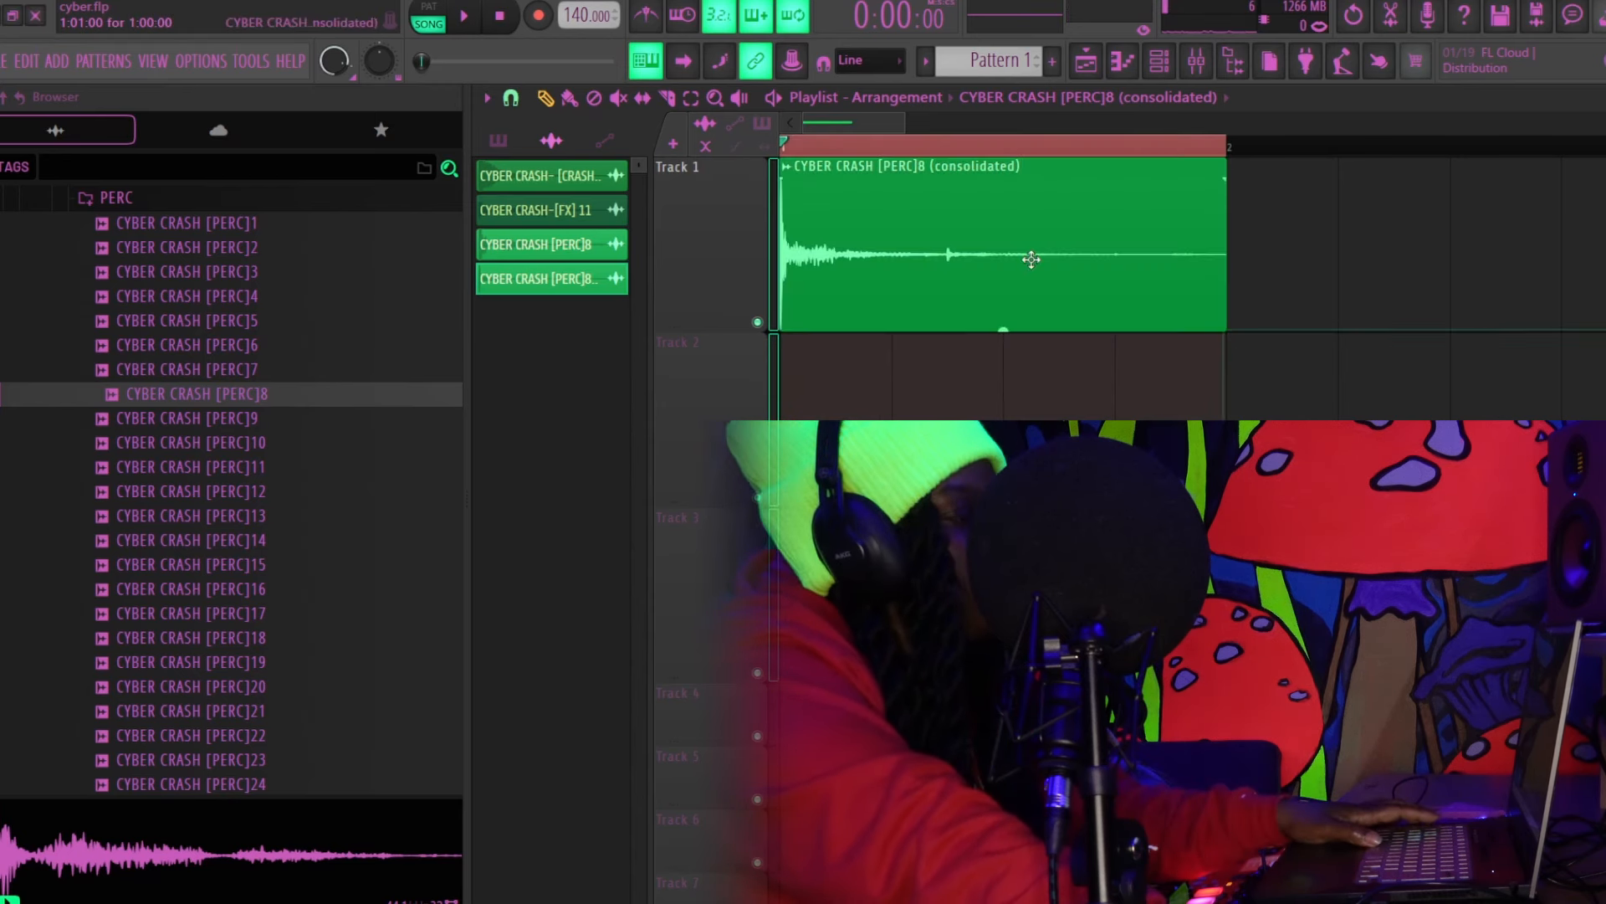
# Link the consolidated clip's channel to mixer insert 2
pyautogui.click(1196, 62)
pyautogui.click(610, 267)
pyautogui.click(671, 264)
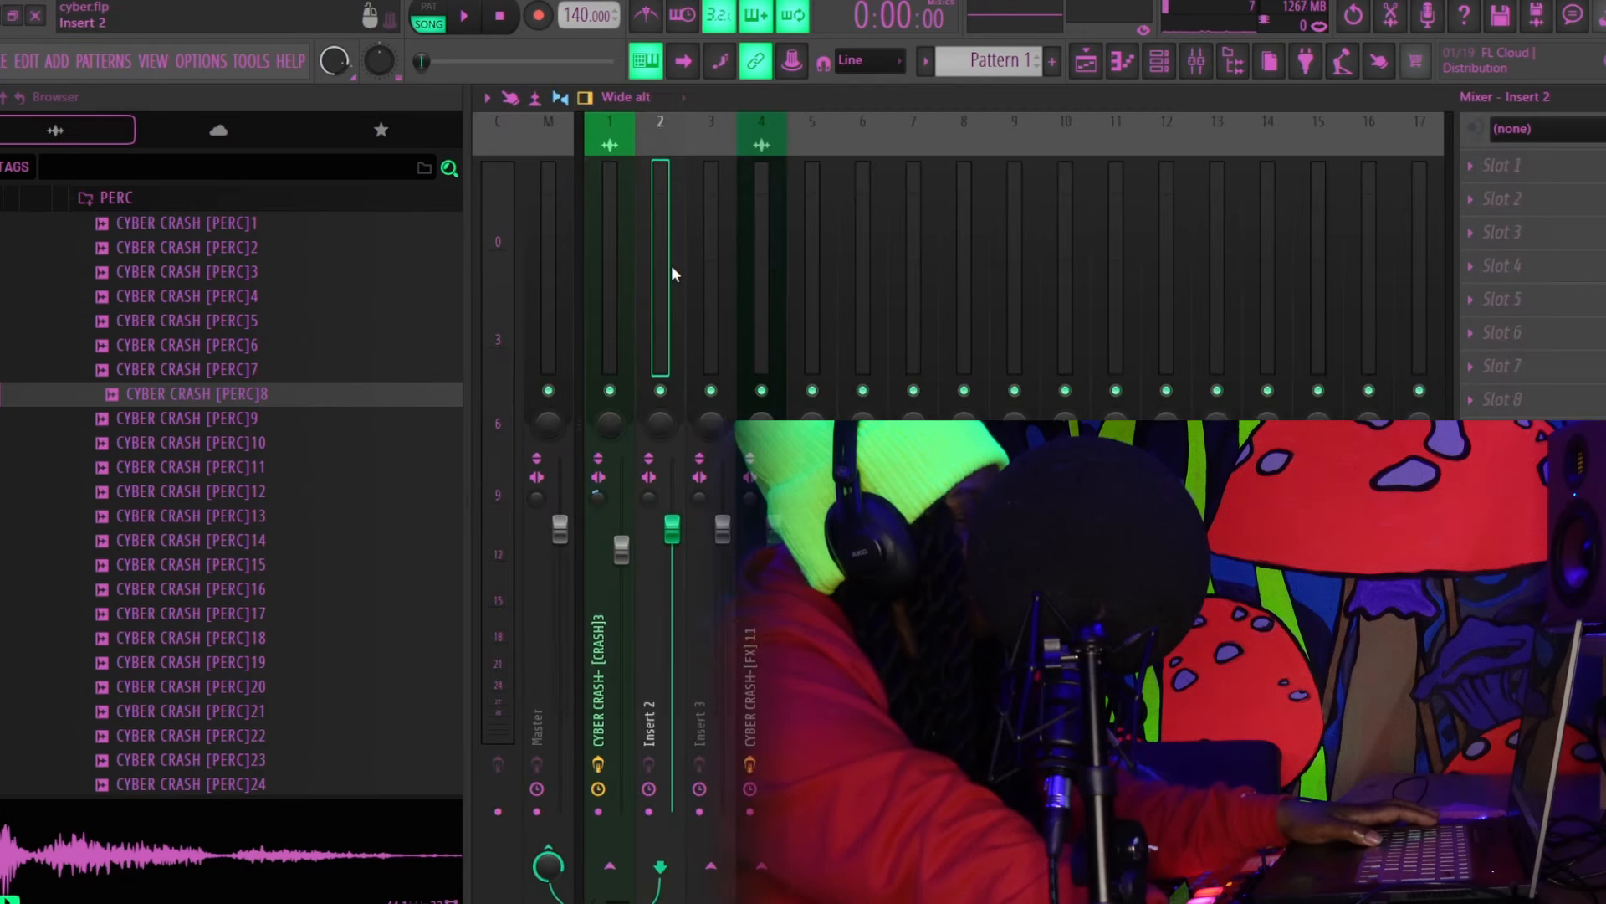
pyautogui.hotkey('ctrl', 'l')
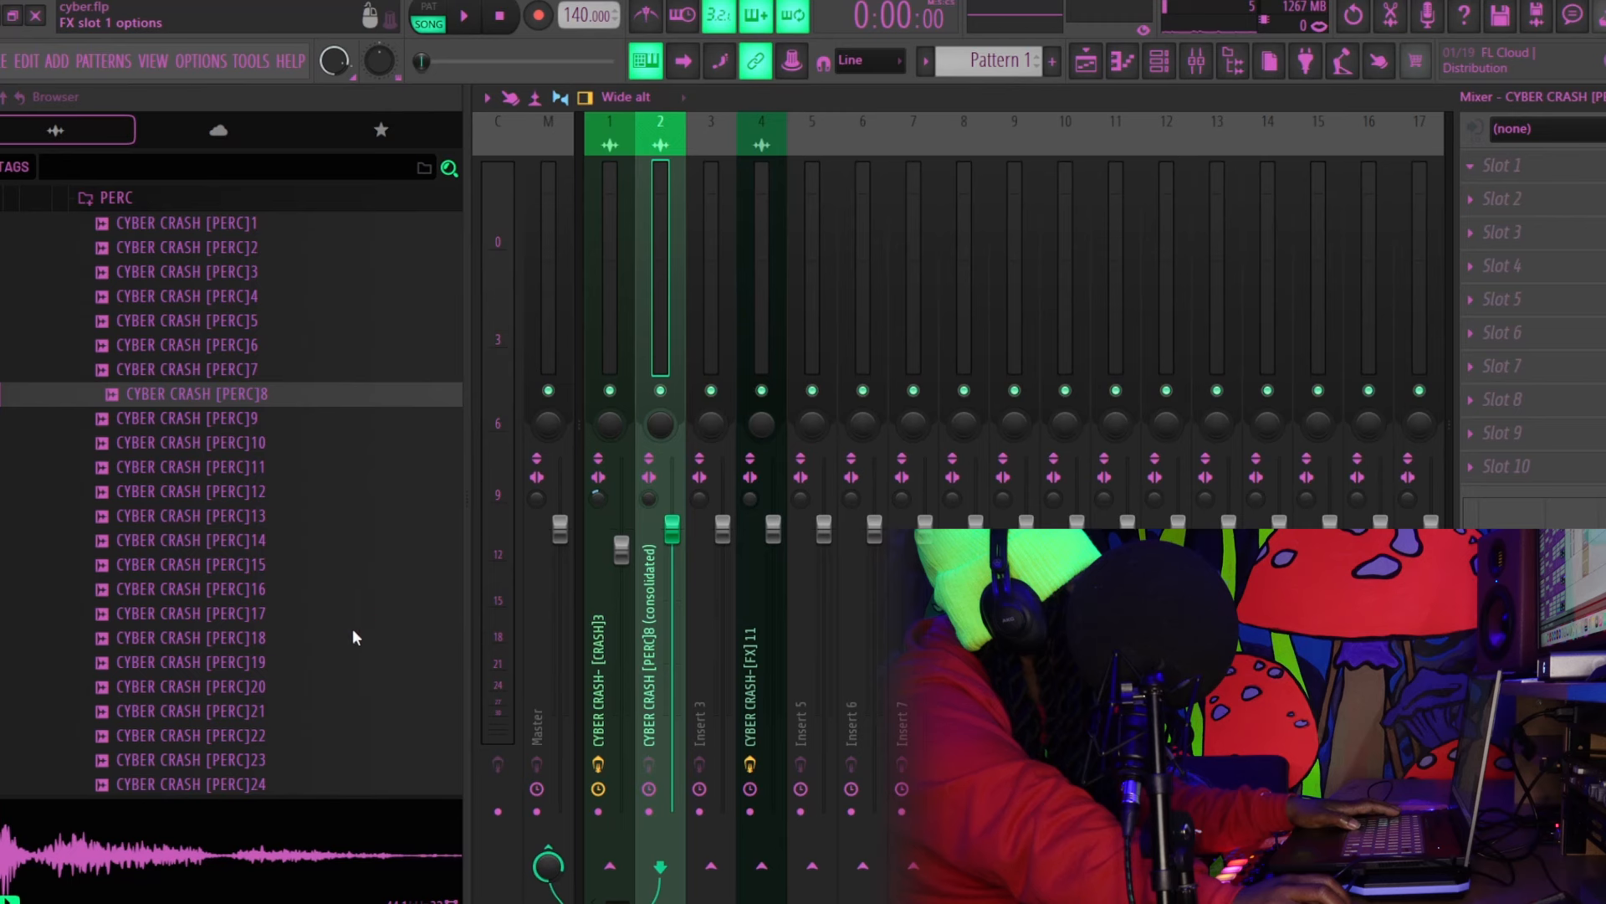
# Add Effectrix2 to the first effect slot of insert 2 and audition the consolidated sound through it
pyautogui.click(353, 629)
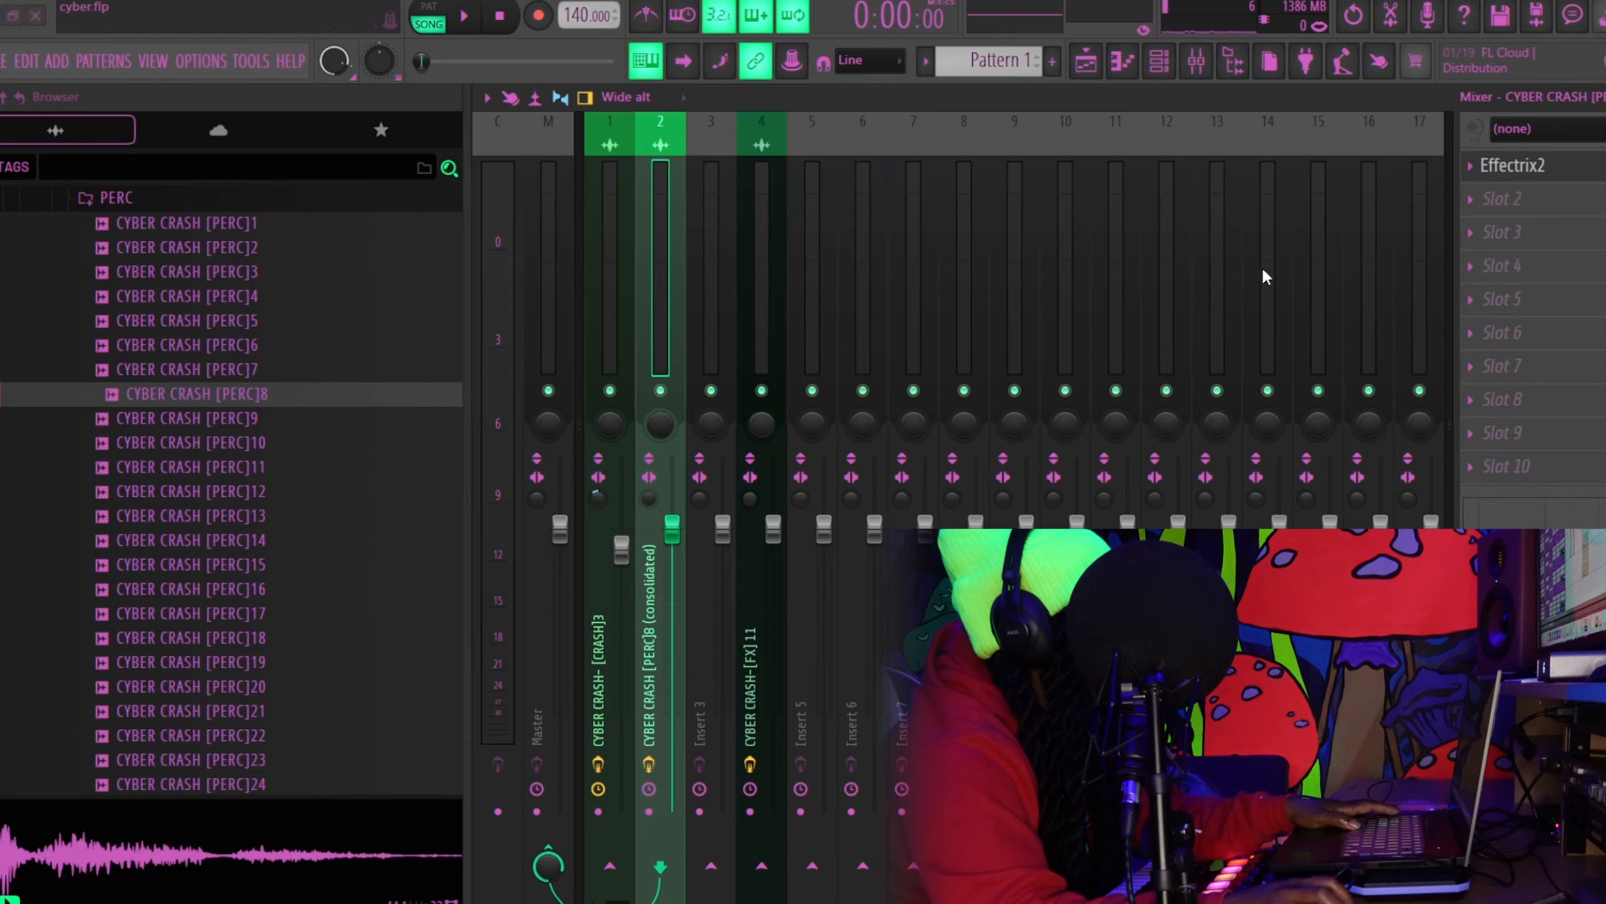
pyautogui.press('space')
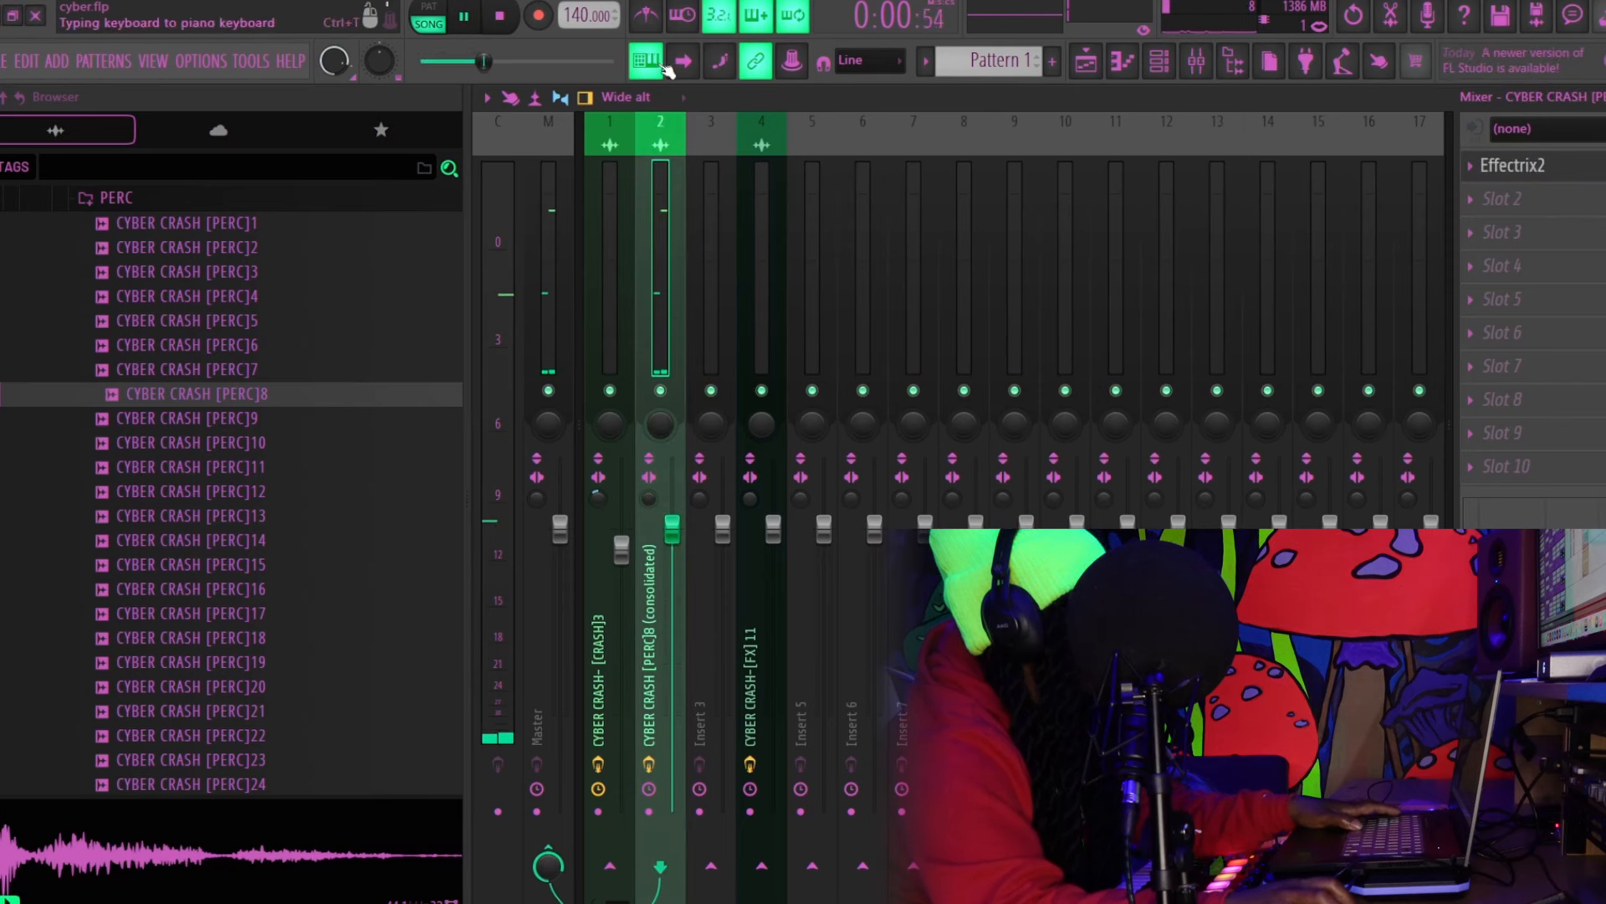
pyautogui.press('Left')
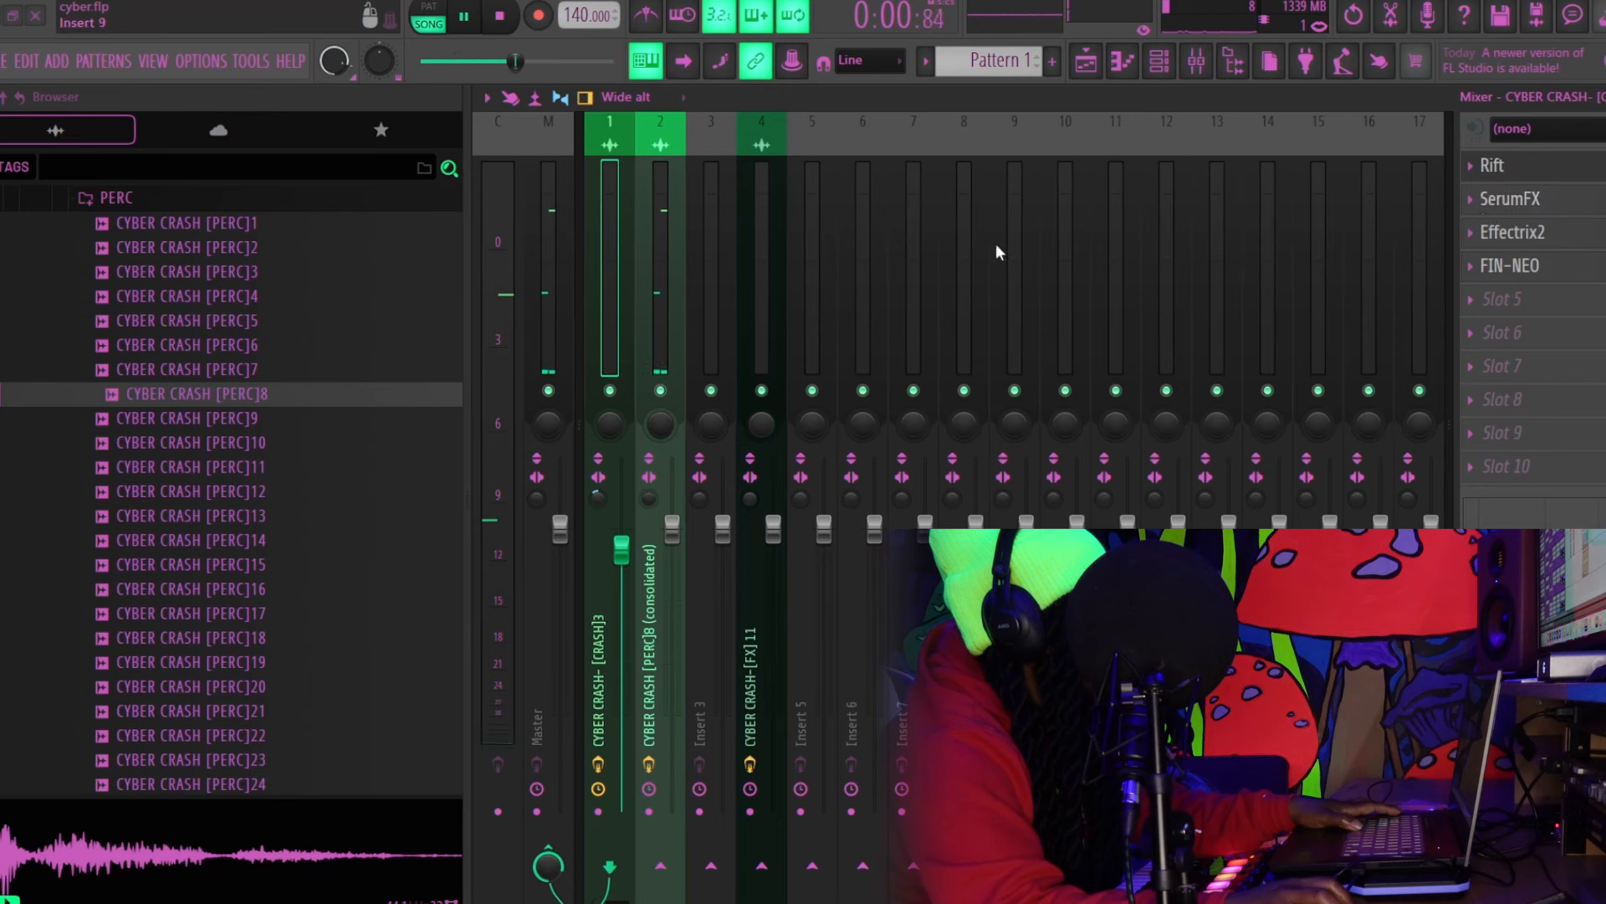
pyautogui.click(659, 255)
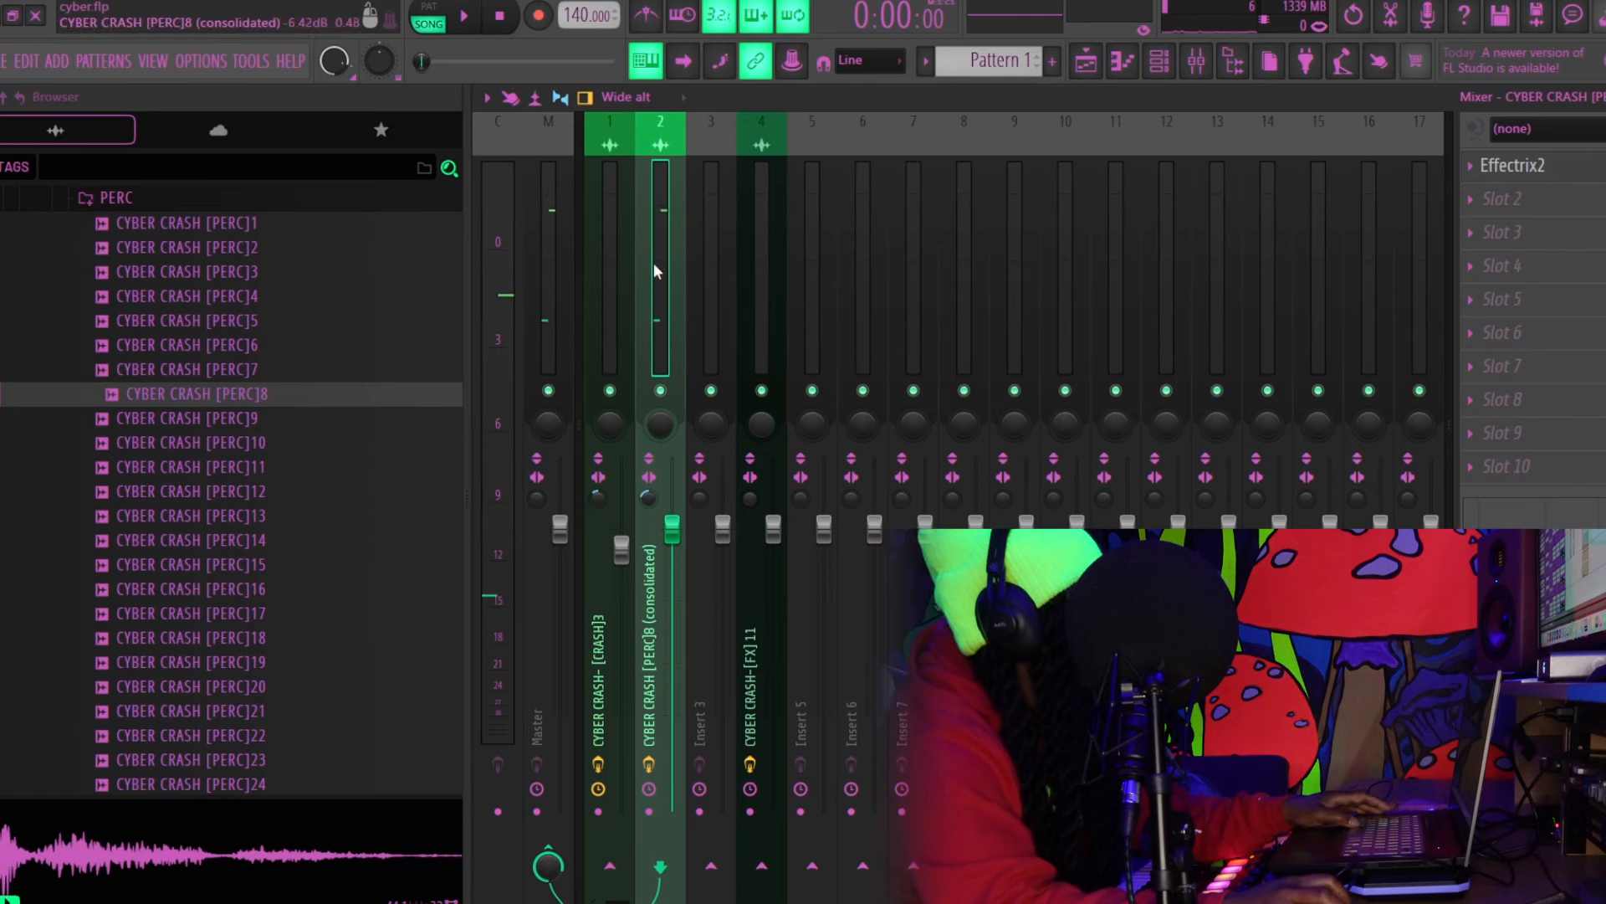
pyautogui.press('space')
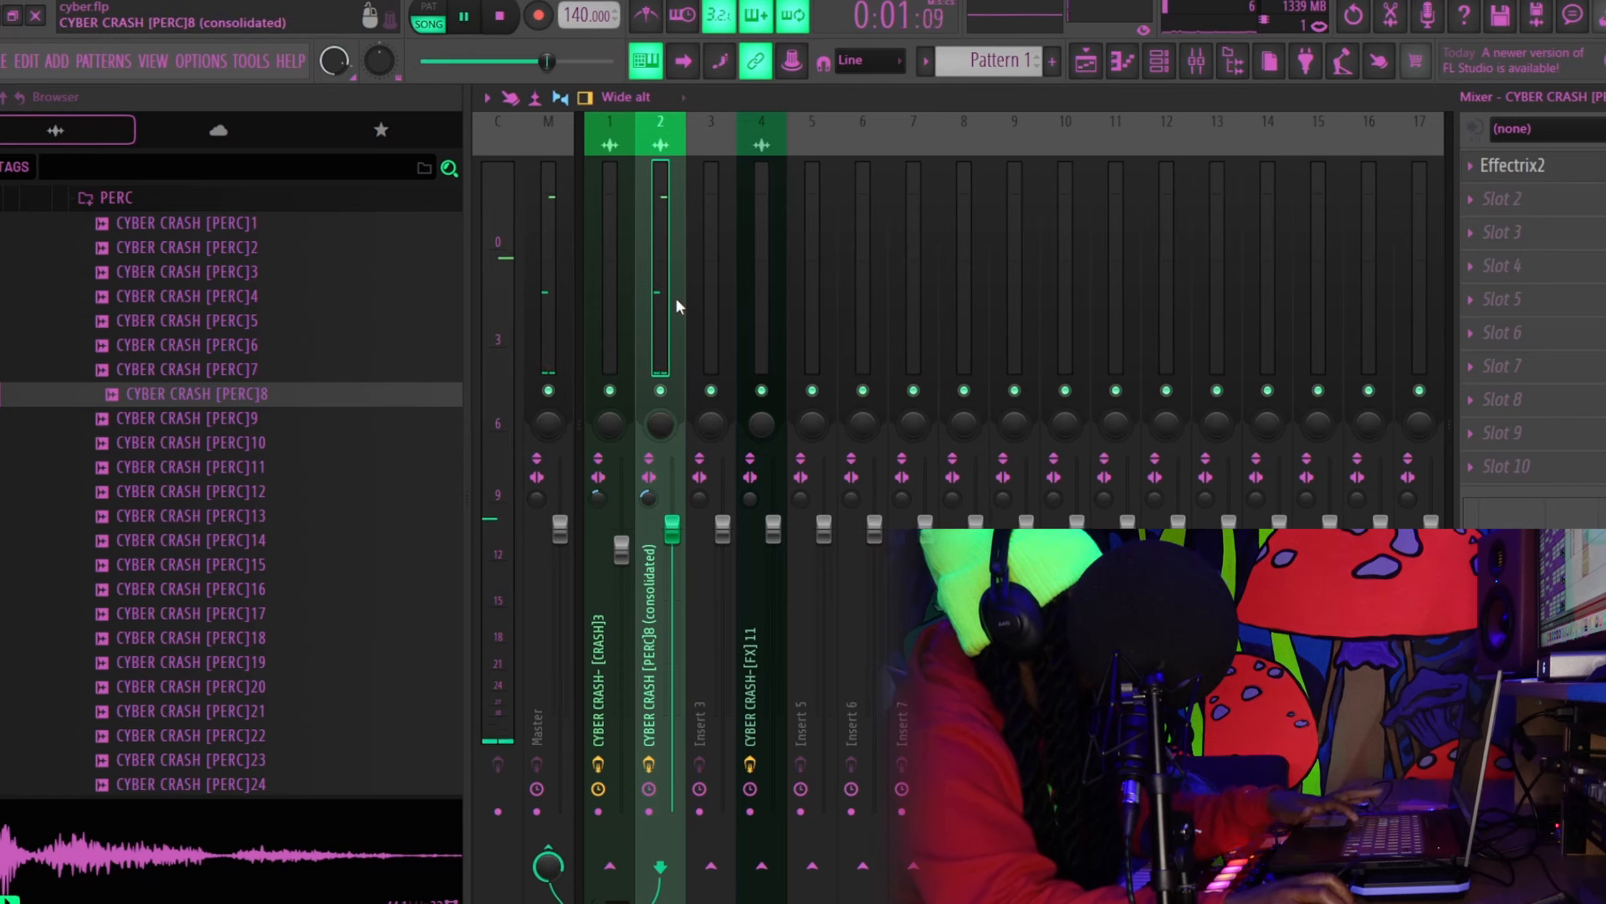
pyautogui.press('space')
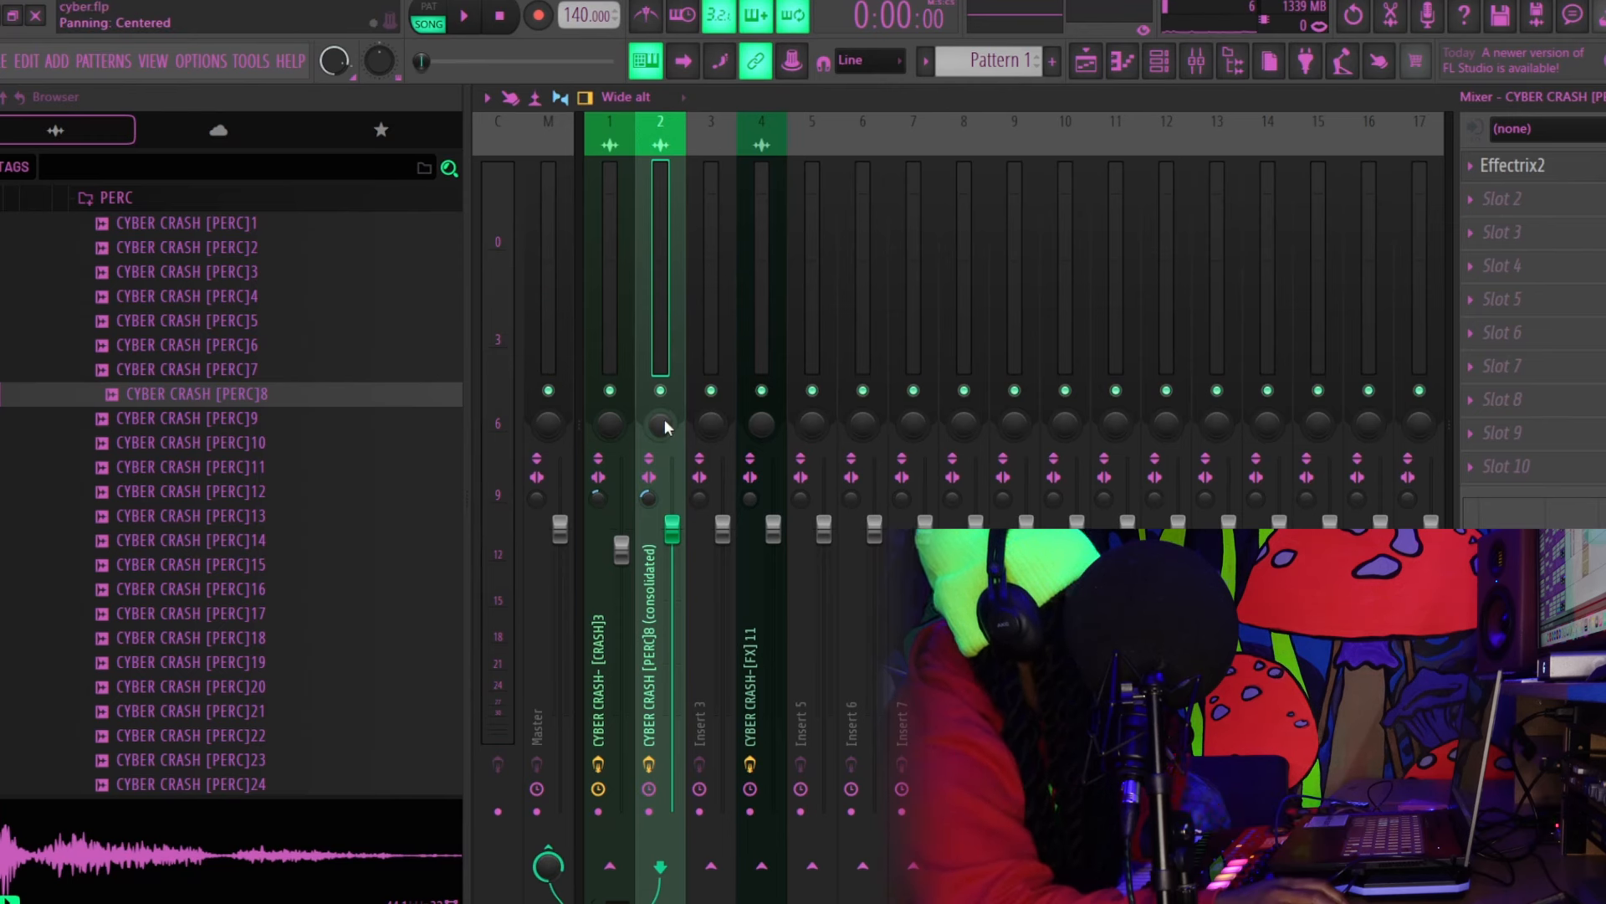
# Pan mixer insert 2 about 55% left while auditioning the consolidated sound
pyautogui.moveTo(660, 425); pyautogui.dragTo(660, 433)
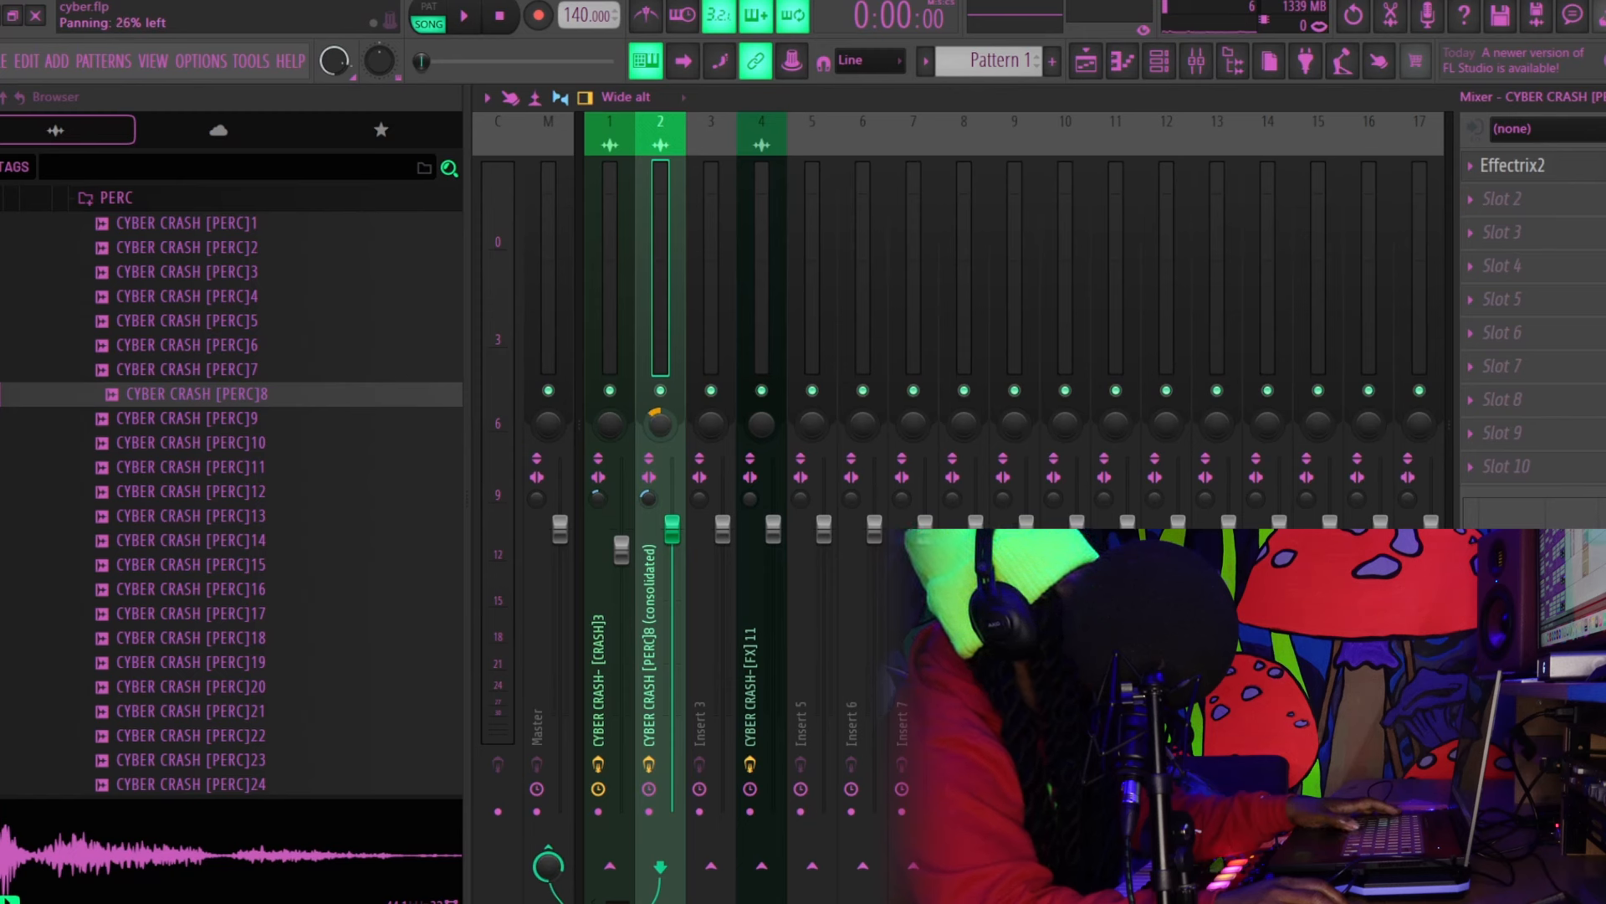
pyautogui.press('space')
pyautogui.scroll(-6, 660, 425)
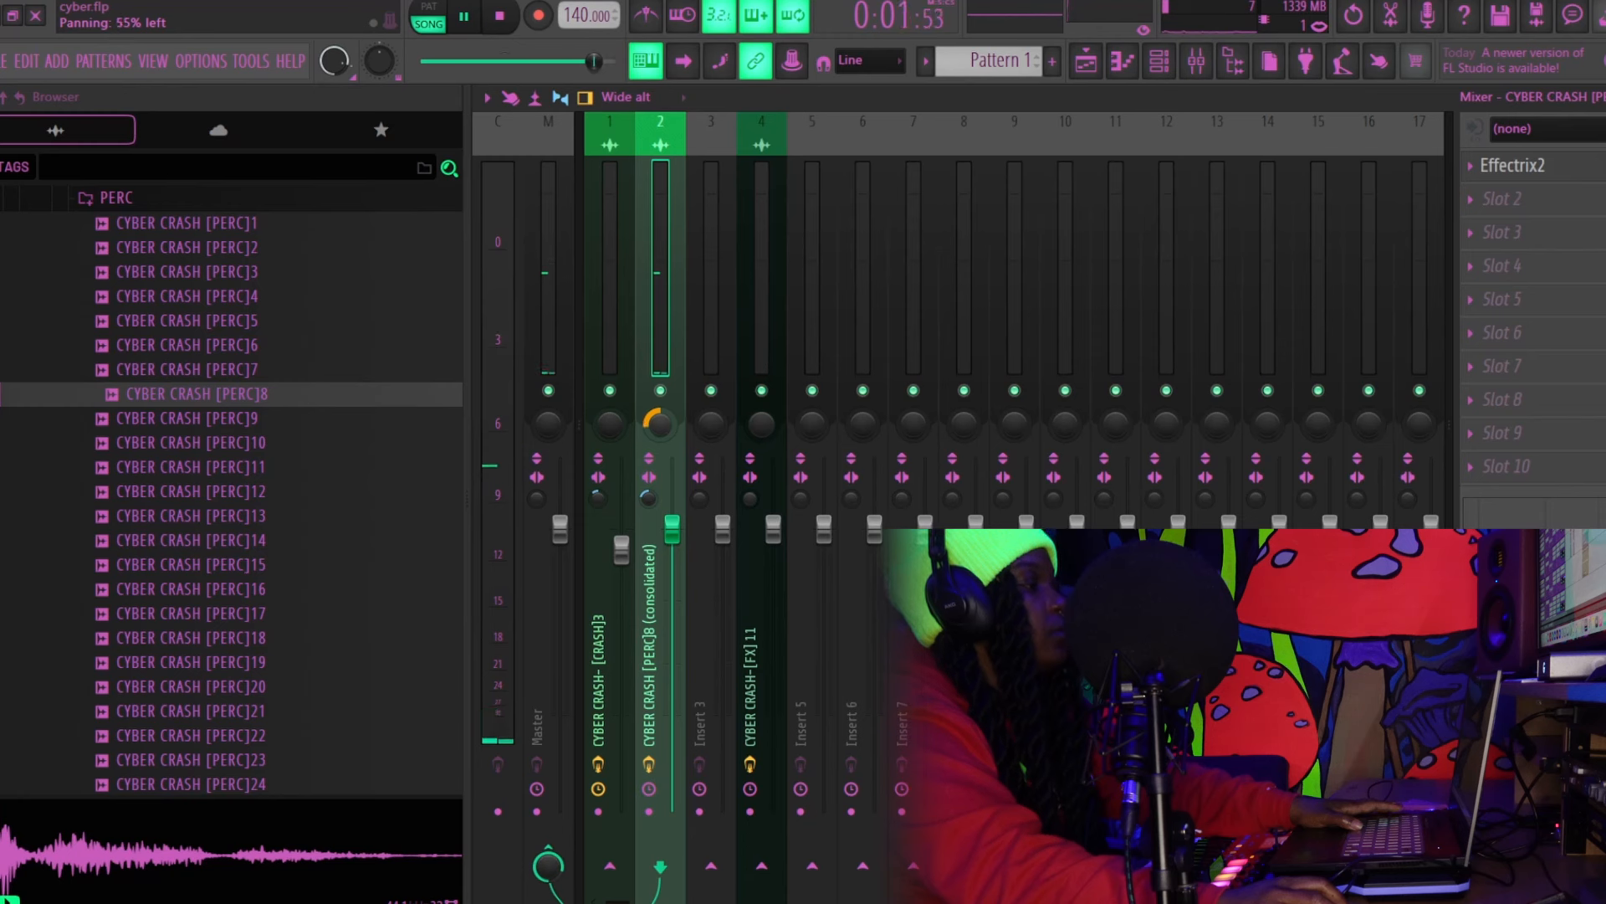
pyautogui.press('space')
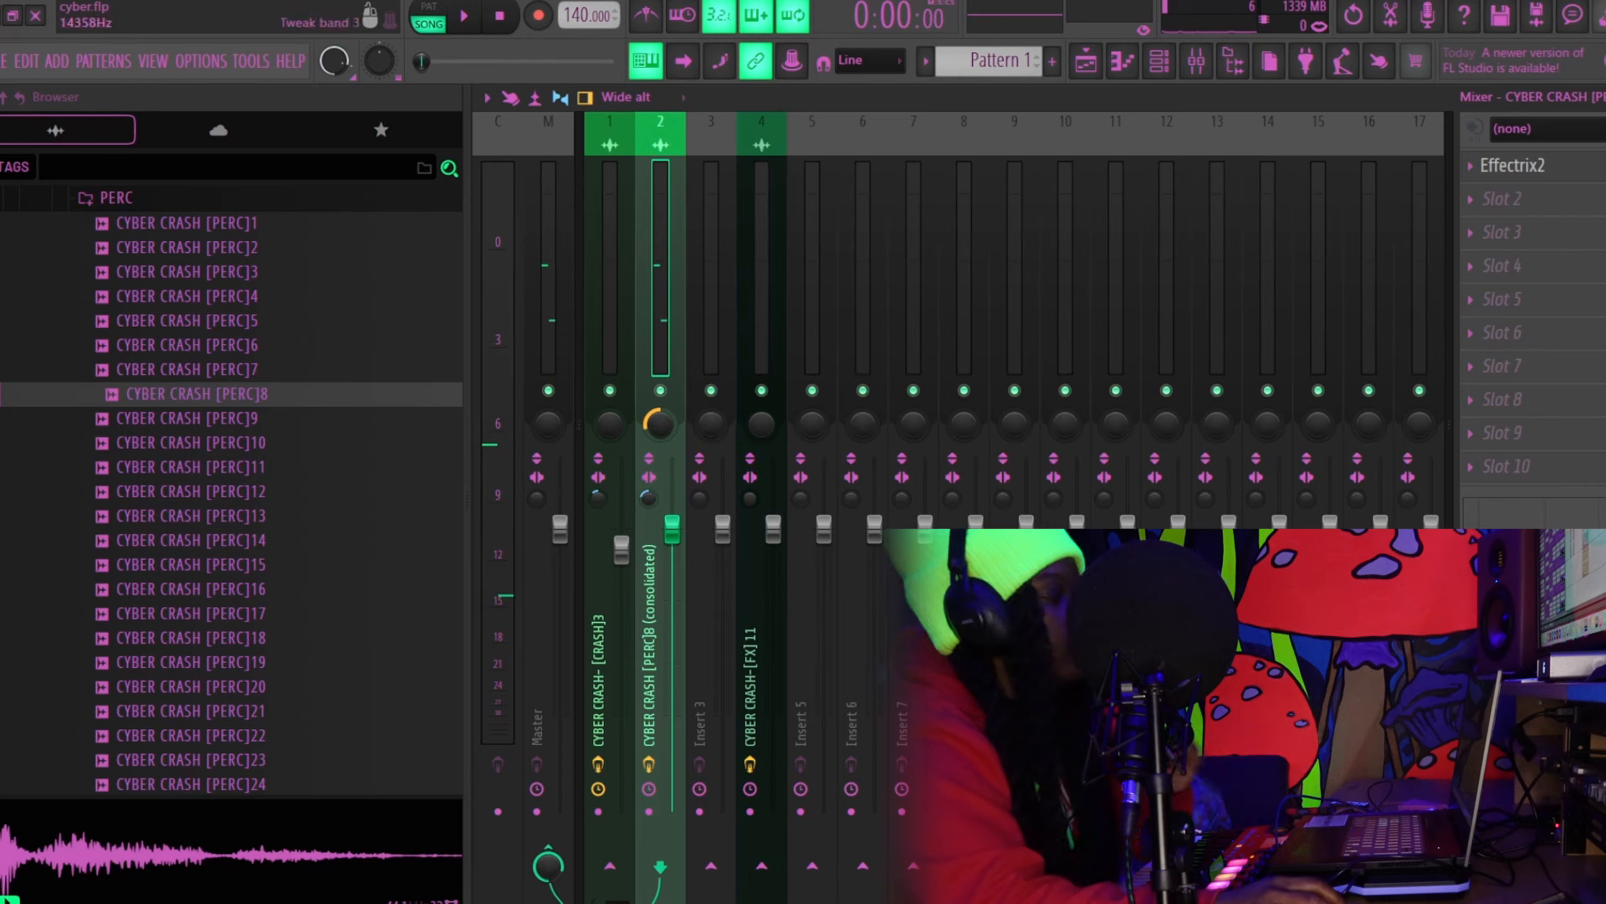
# Raise the volume of mixer insert 2 slightly and play the consolidated clip from the playlist
pyautogui.moveTo(672, 528); pyautogui.dragTo(686, 522)
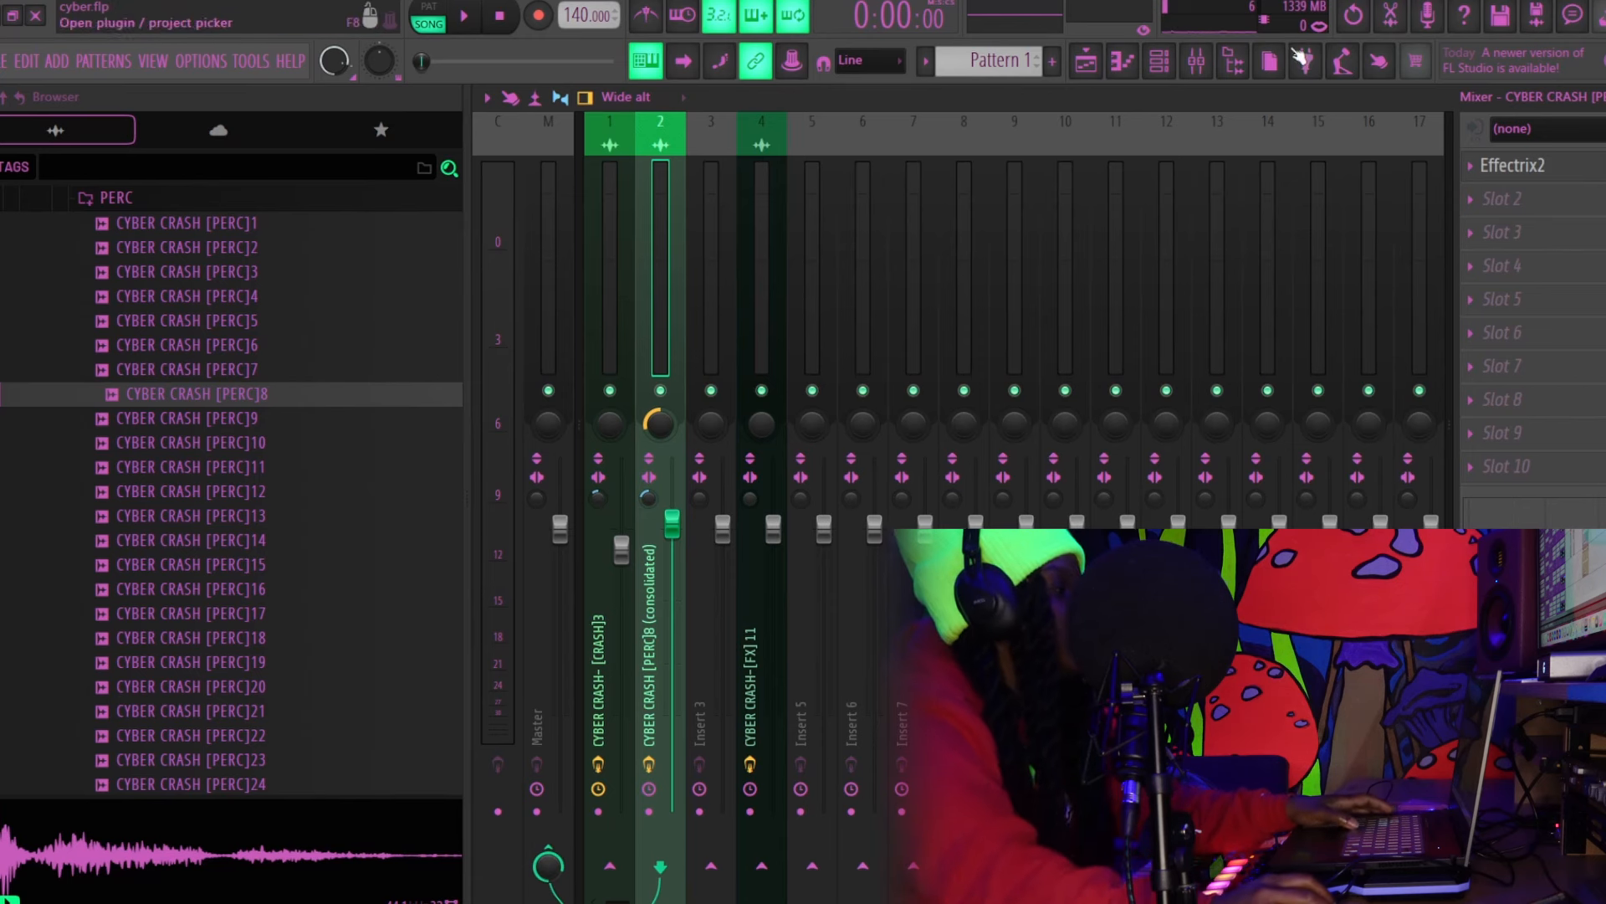
pyautogui.click(1086, 61)
pyautogui.press('space')
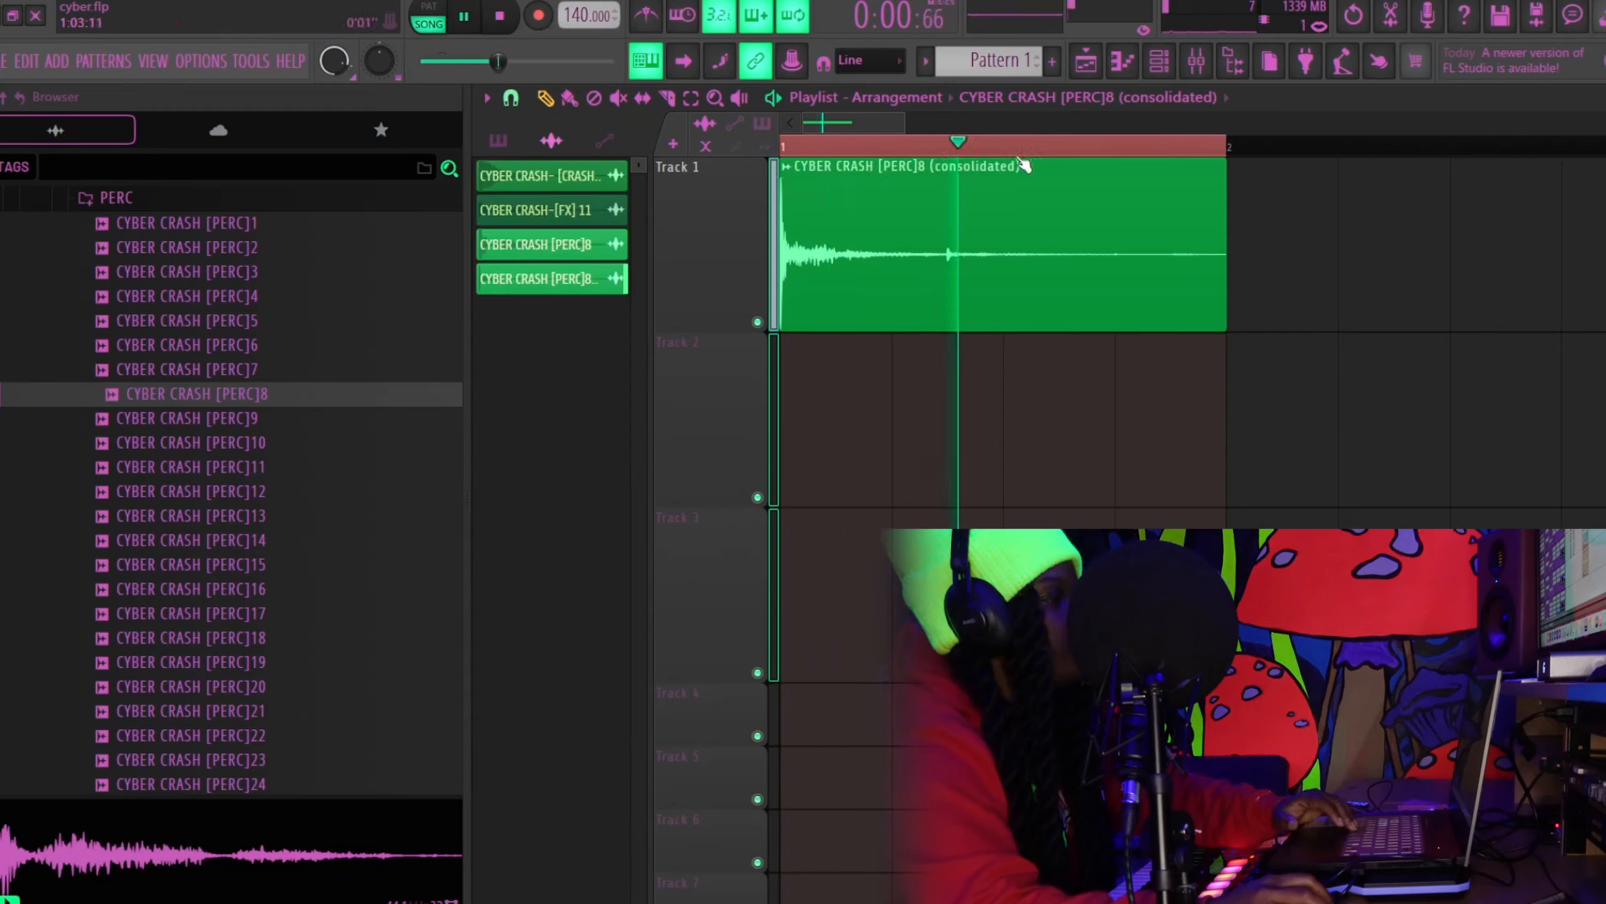
pyautogui.press('space')
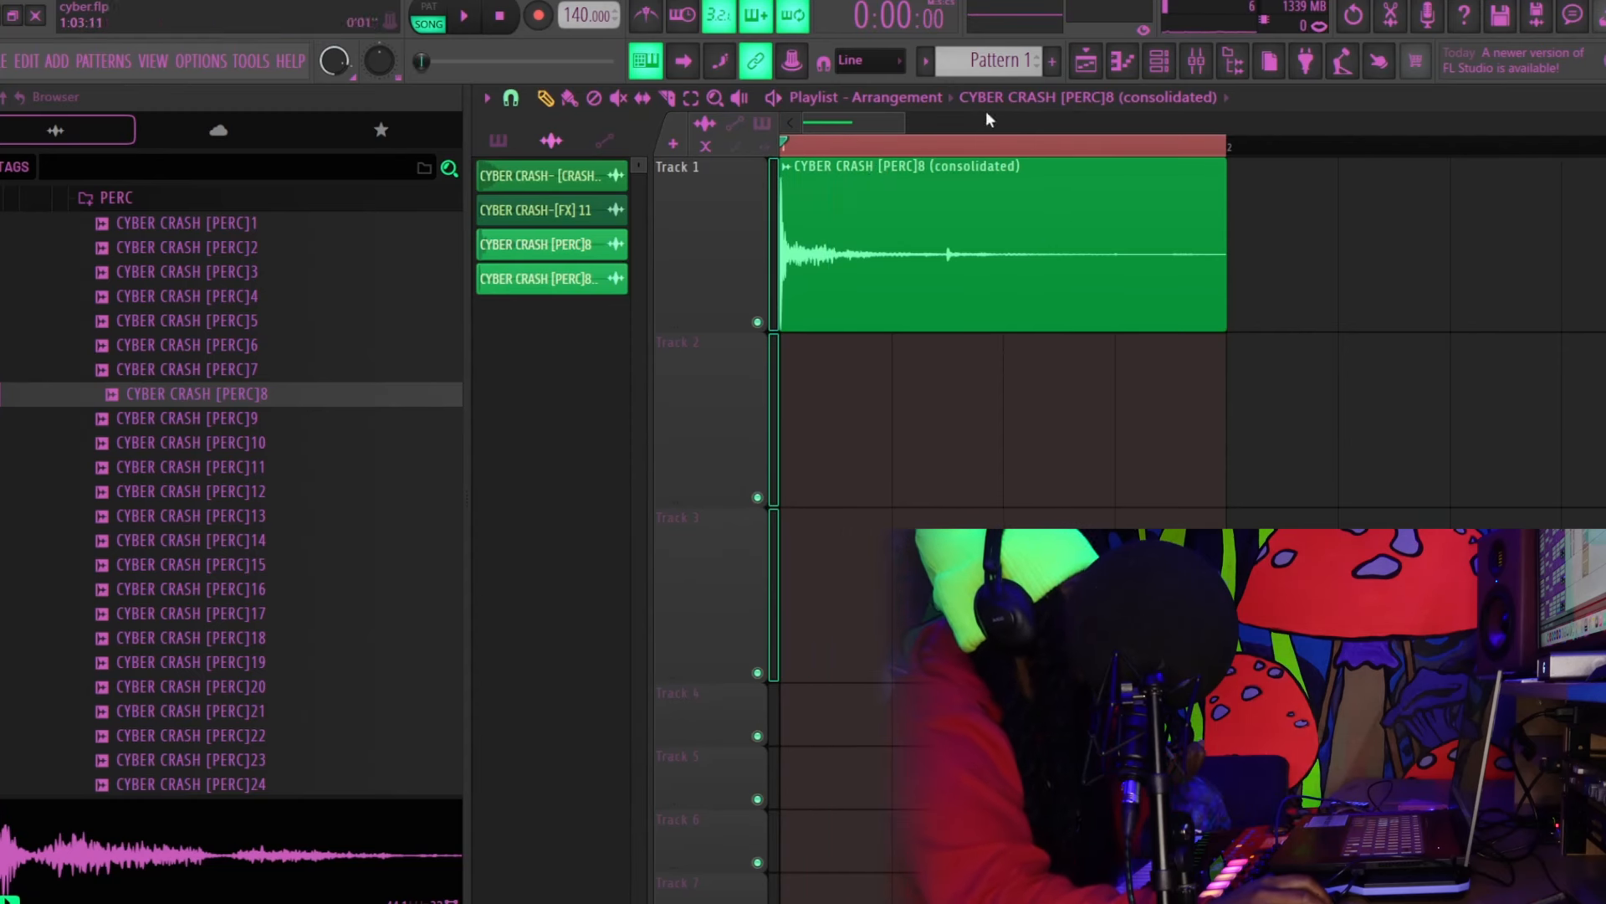
pyautogui.click(942, 419)
pyautogui.rightClick(943, 418)
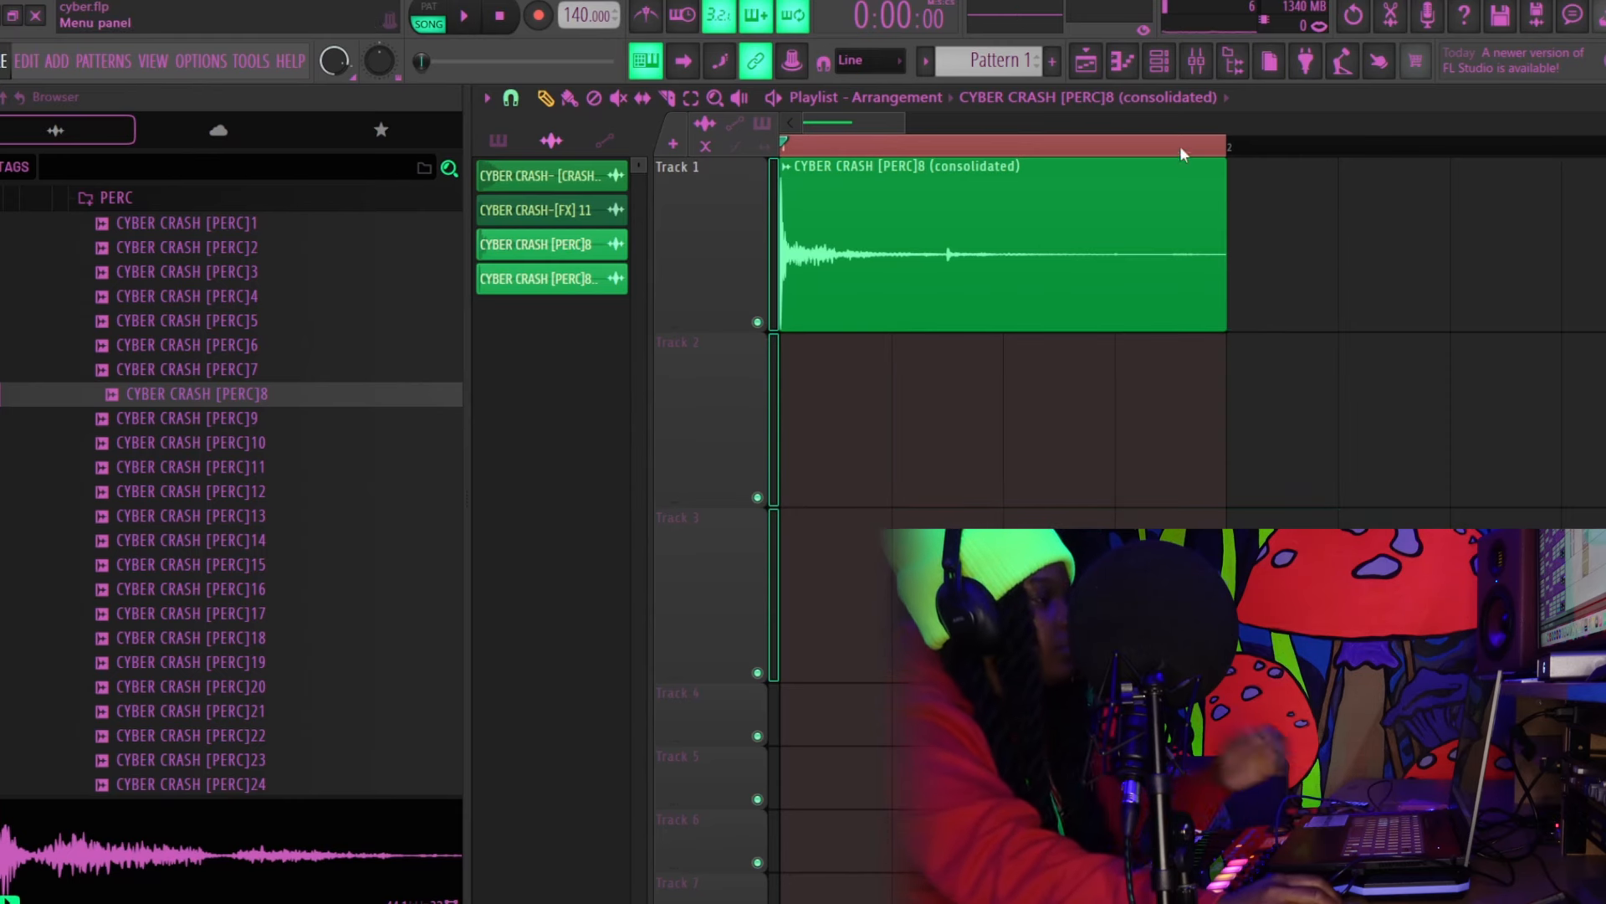
pyautogui.click(1183, 427)
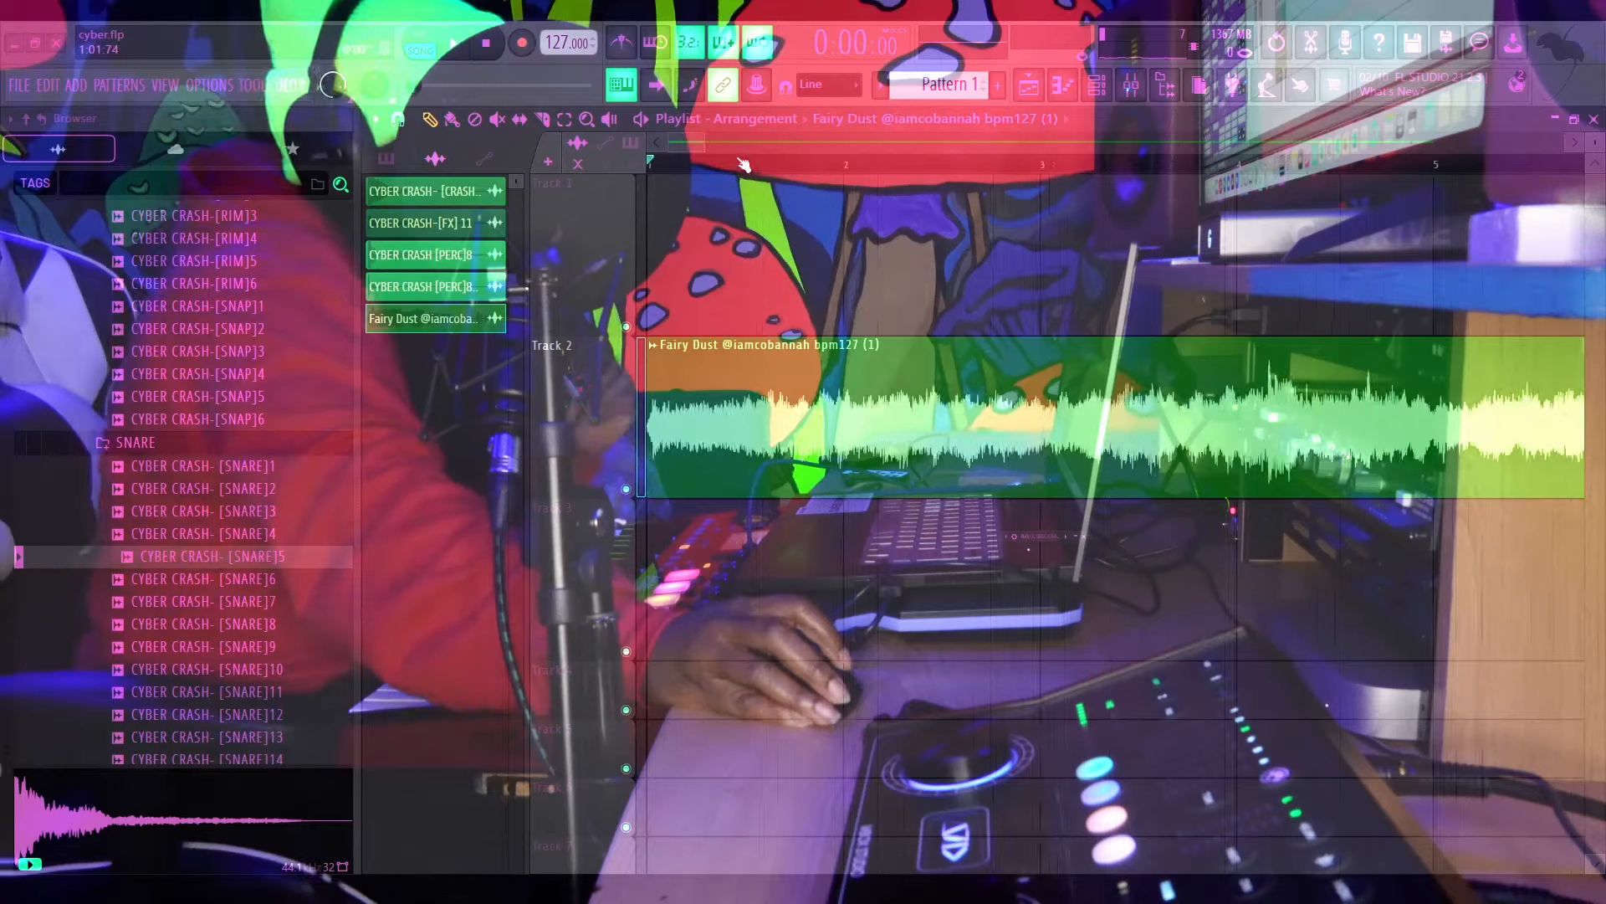
# Lower the volume of the Fairy Dust clip on track 2 to -2.2 dB and play it back
pyautogui.scroll(-10, 744, 167)
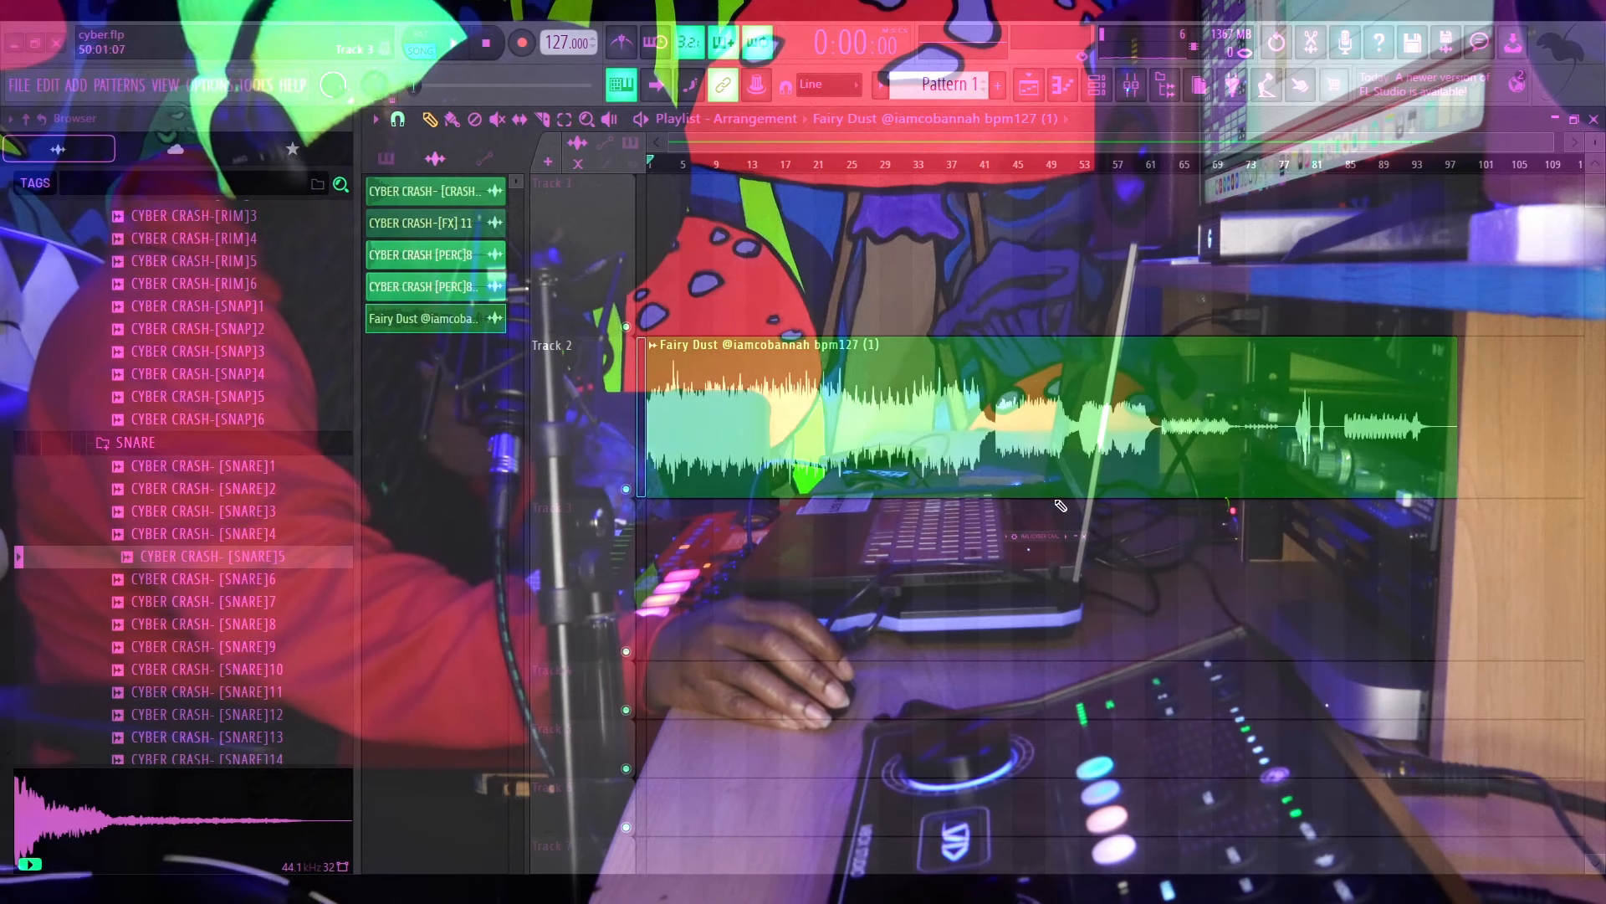
pyautogui.moveTo(1052, 494)
pyautogui.moveTo(1051, 495); pyautogui.dragTo(1051, 502)
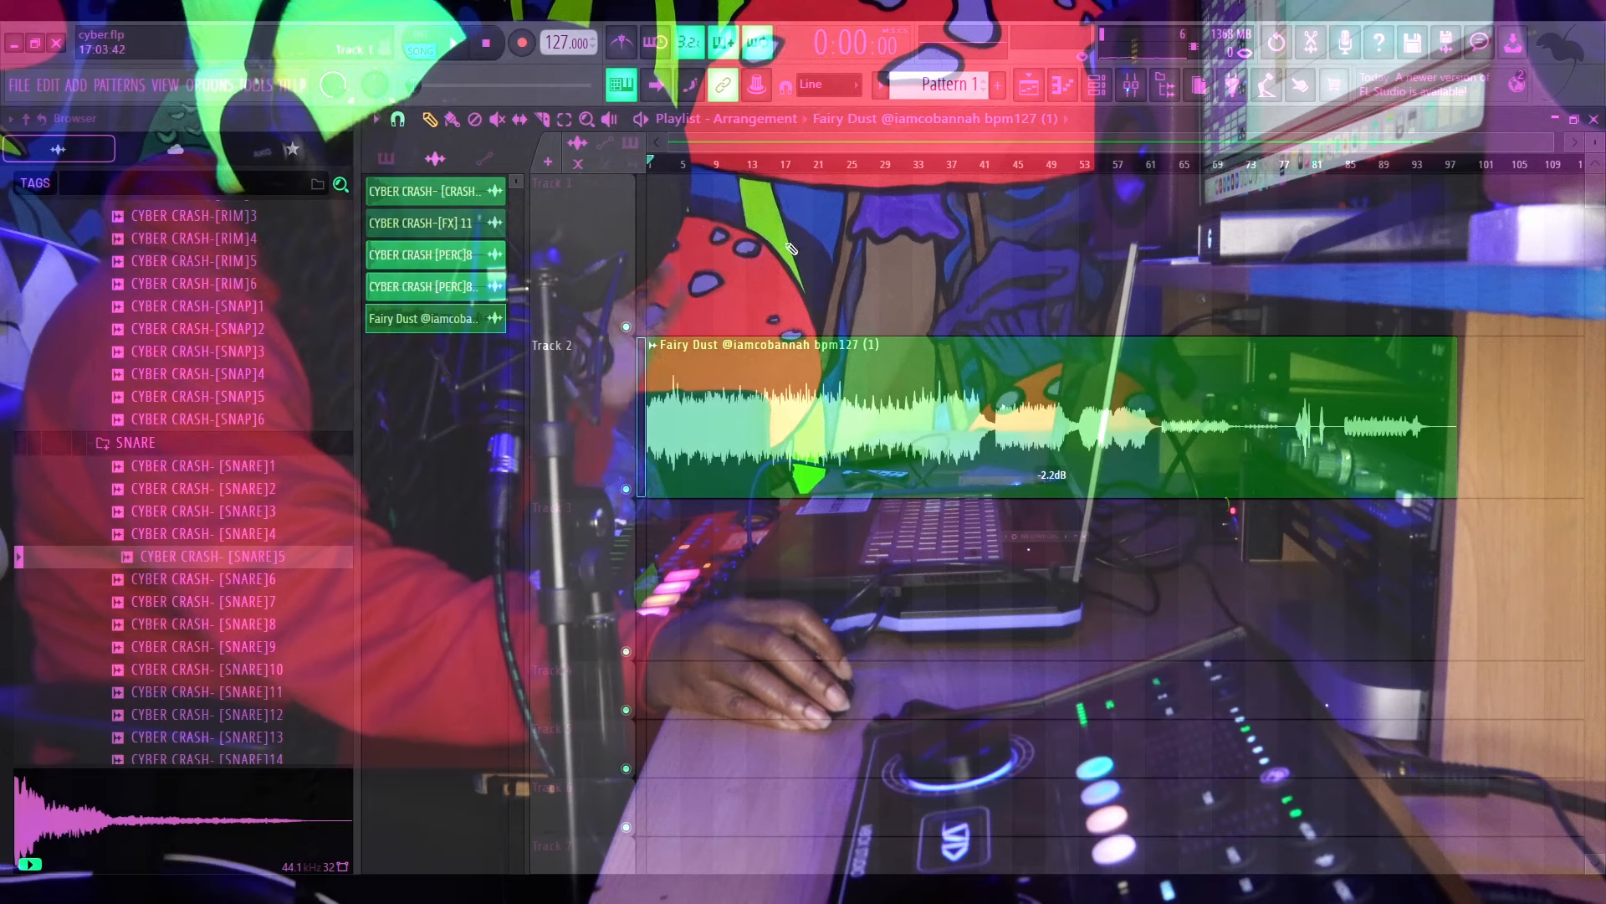
pyautogui.scroll(5, 686, 167)
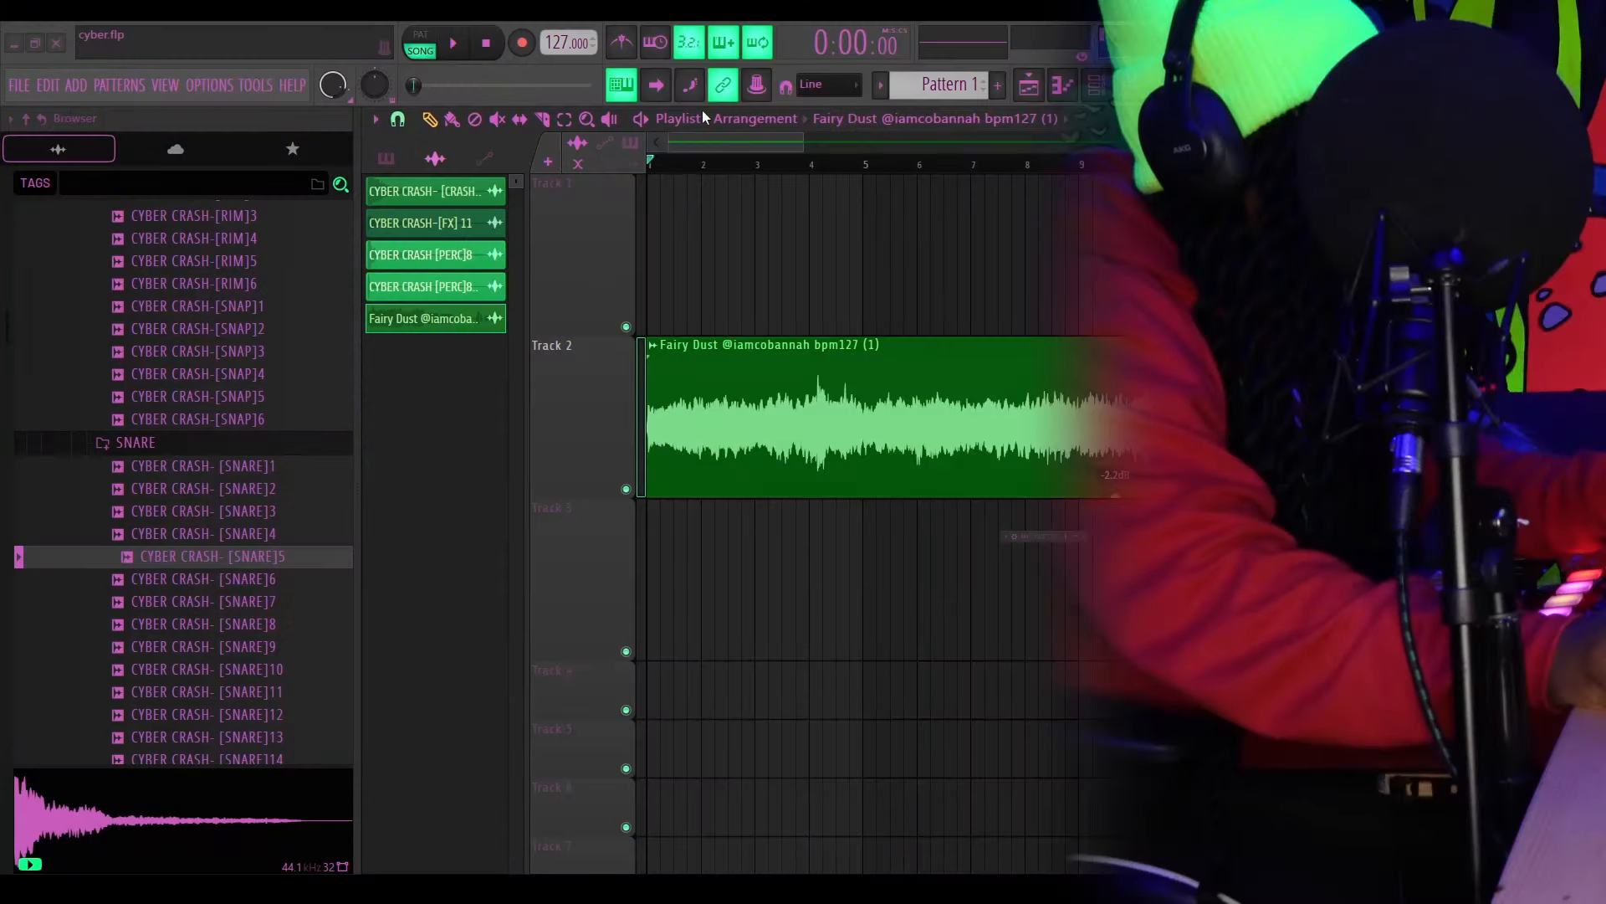
pyautogui.press('space')
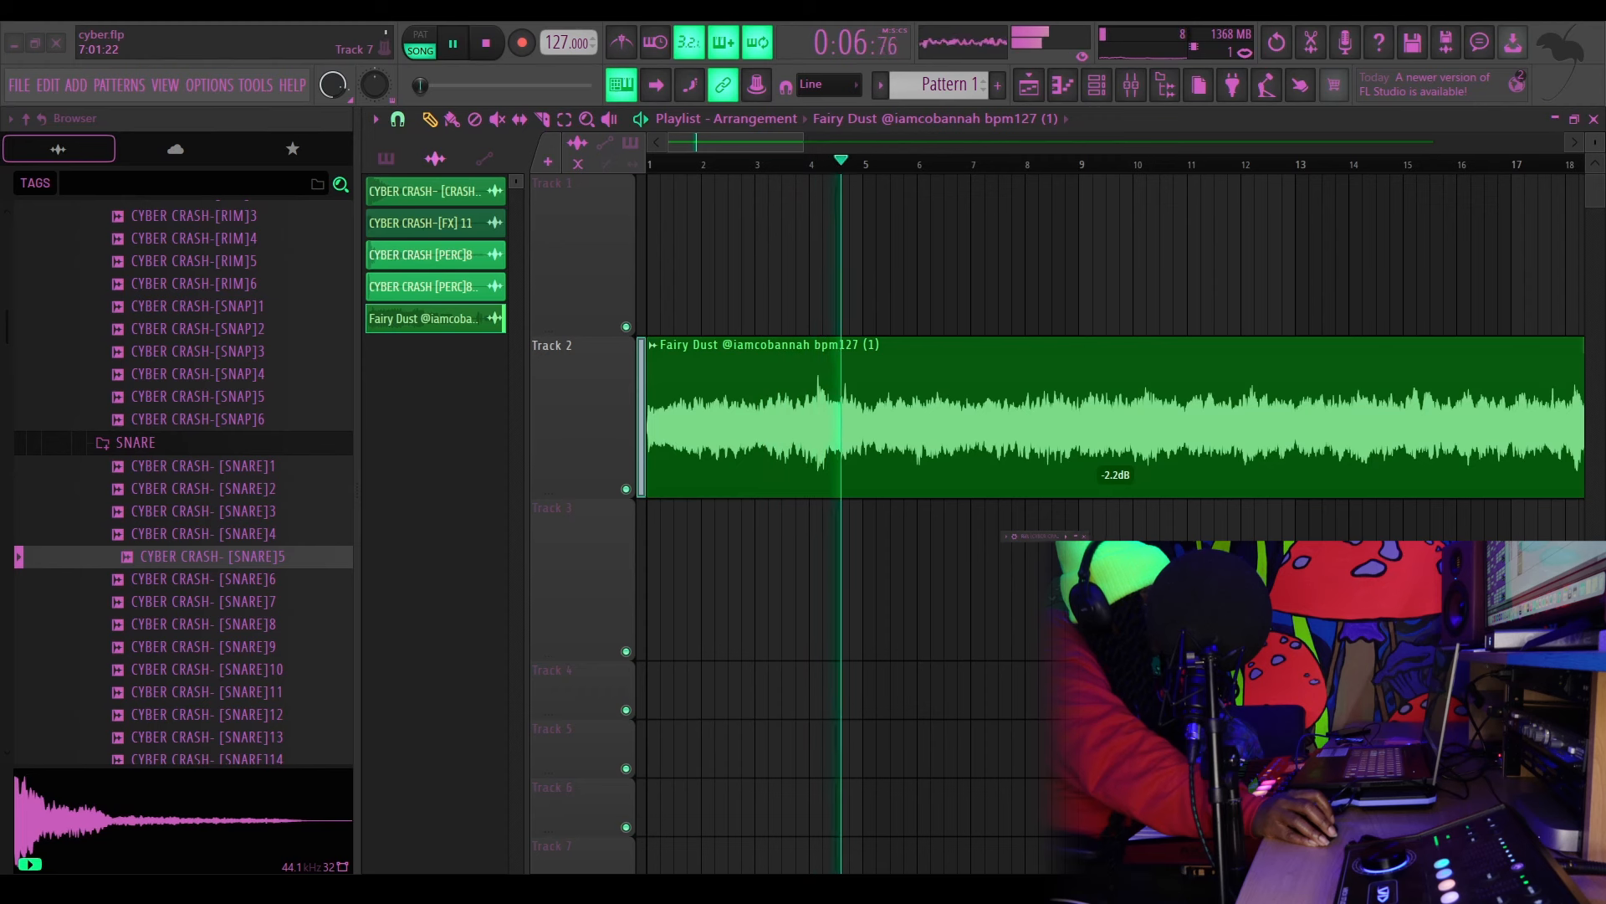
pyautogui.press('space')
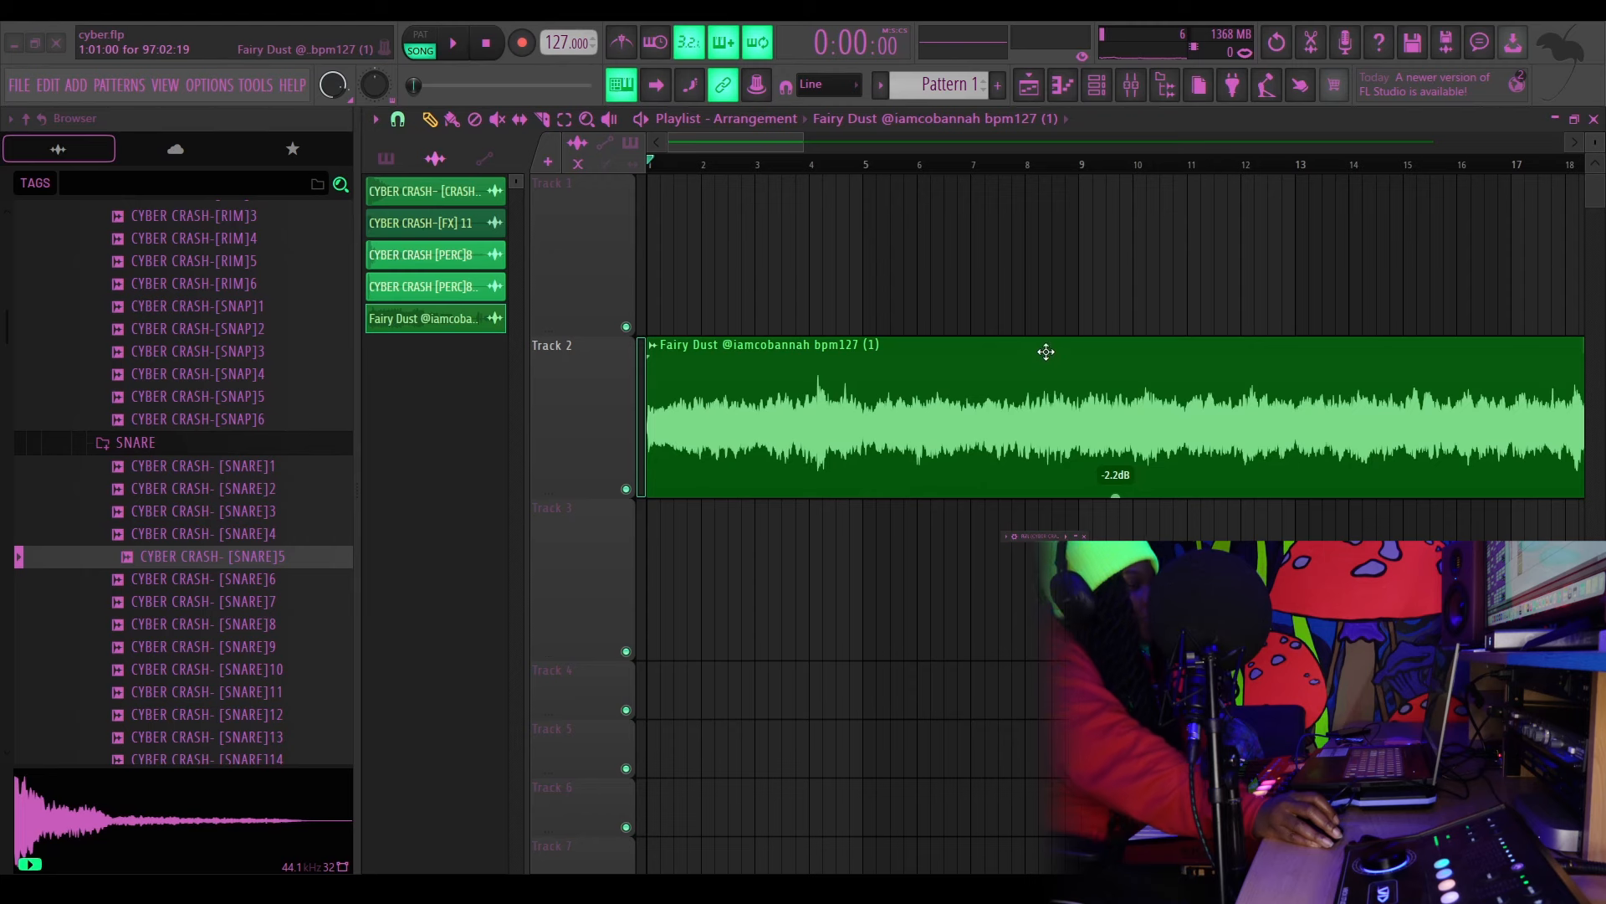
# Slice the start of the Fairy Dust clip on track 2 into one-beat pieces and shorten it to four bars
pyautogui.scroll(3, 716, 170)
pyautogui.scroll(2, 715, 169)
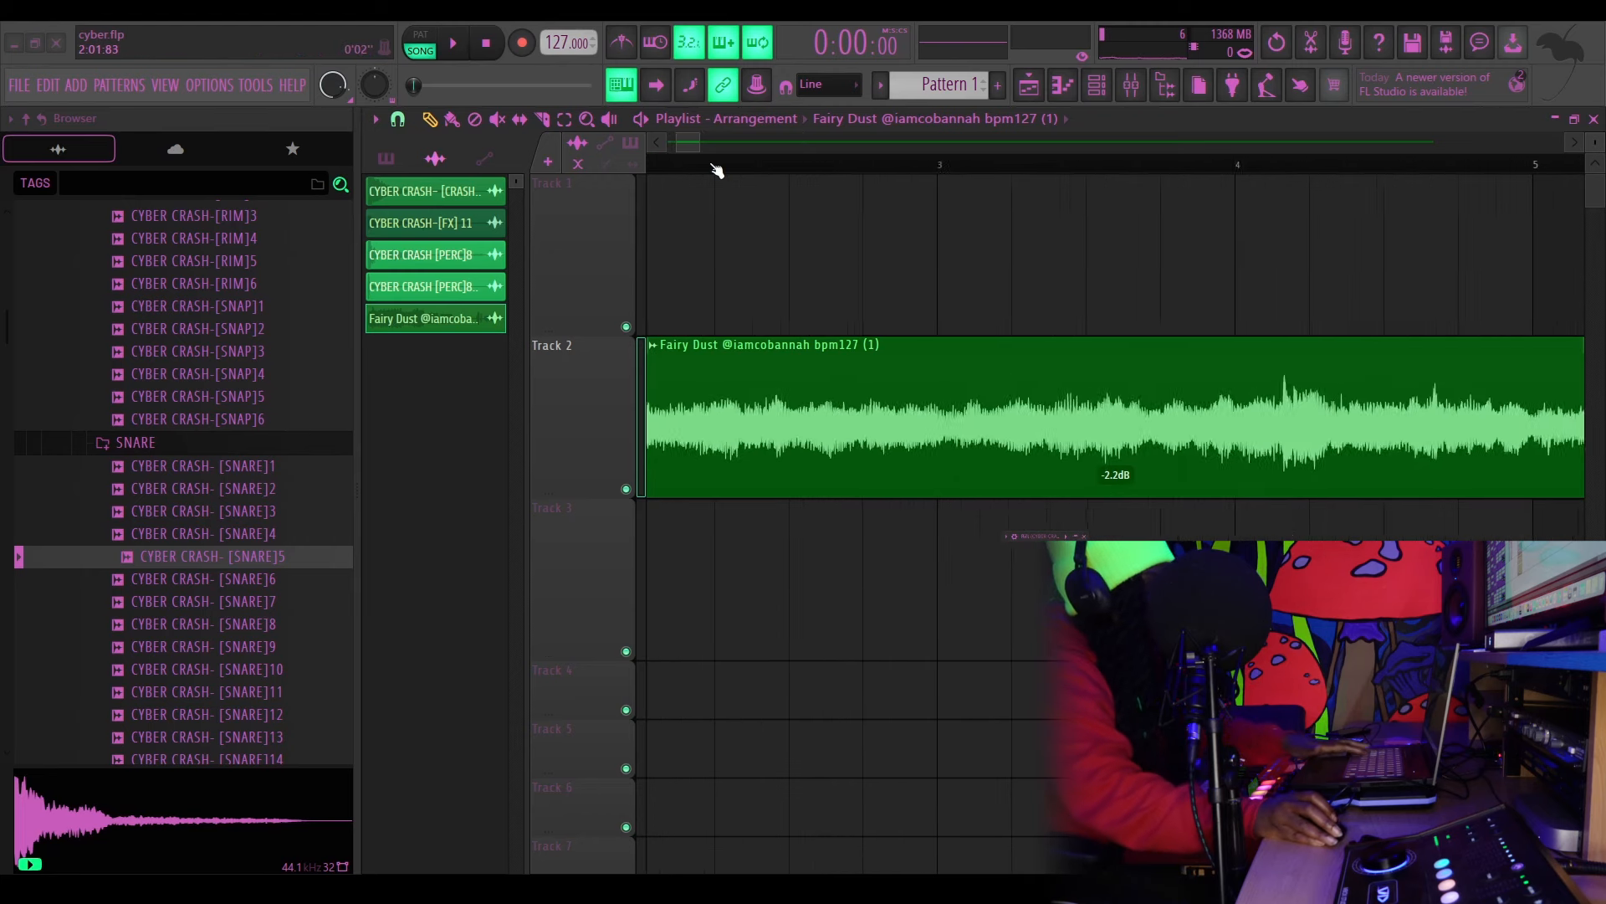
pyautogui.moveTo(710, 145); pyautogui.dragTo(609, 155)
pyautogui.press('c')
pyautogui.click(719, 410)
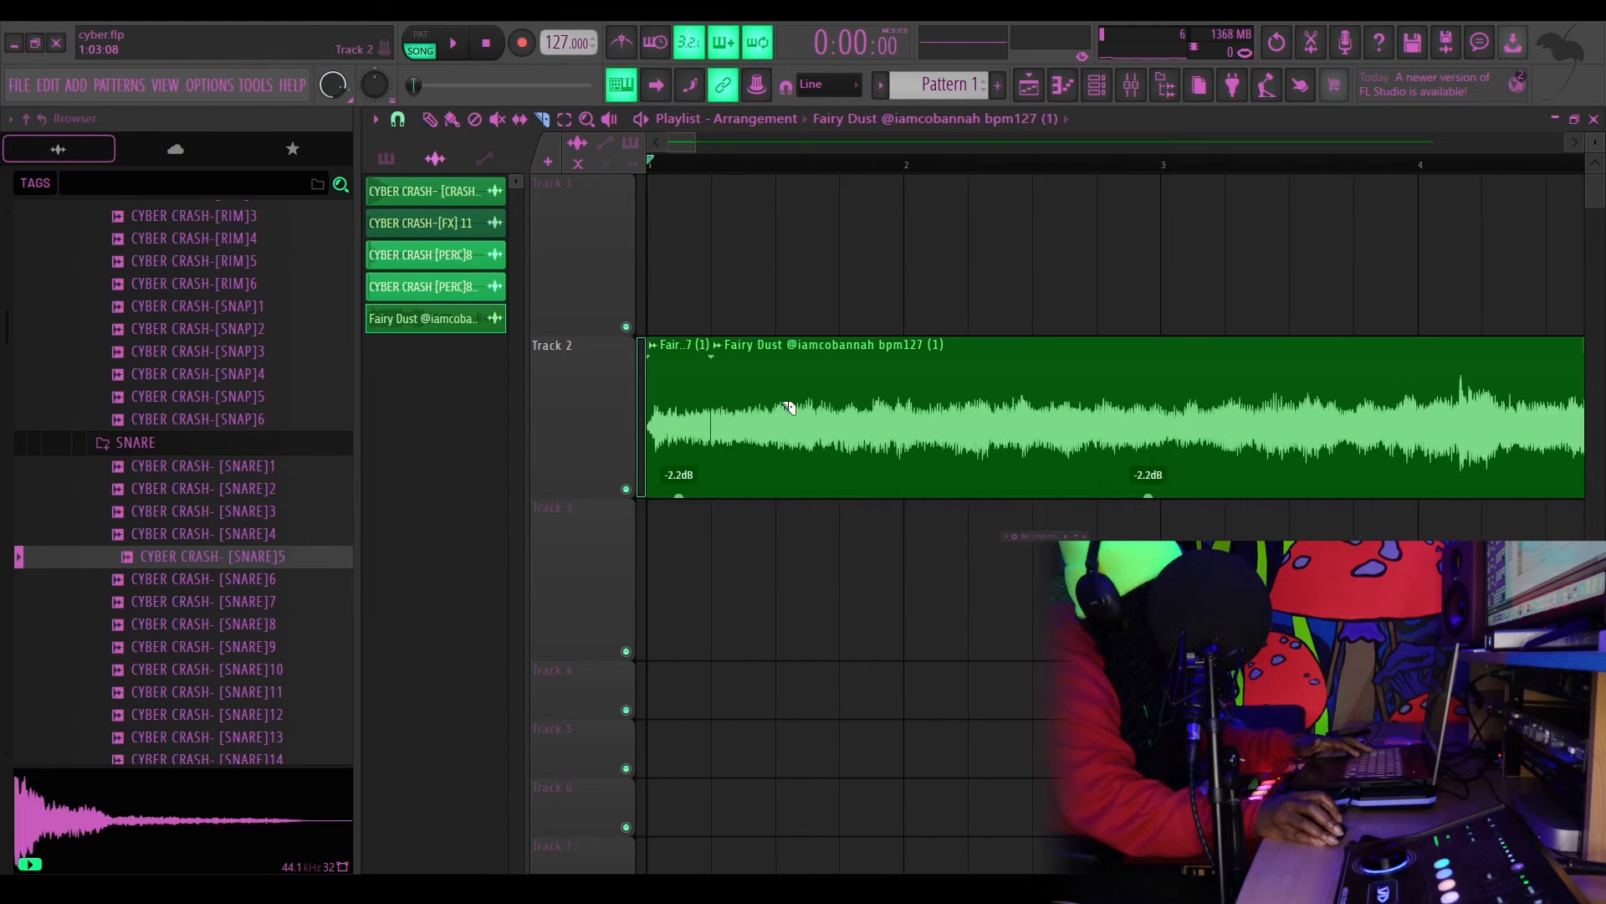
pyautogui.click(786, 401)
pyautogui.click(849, 393)
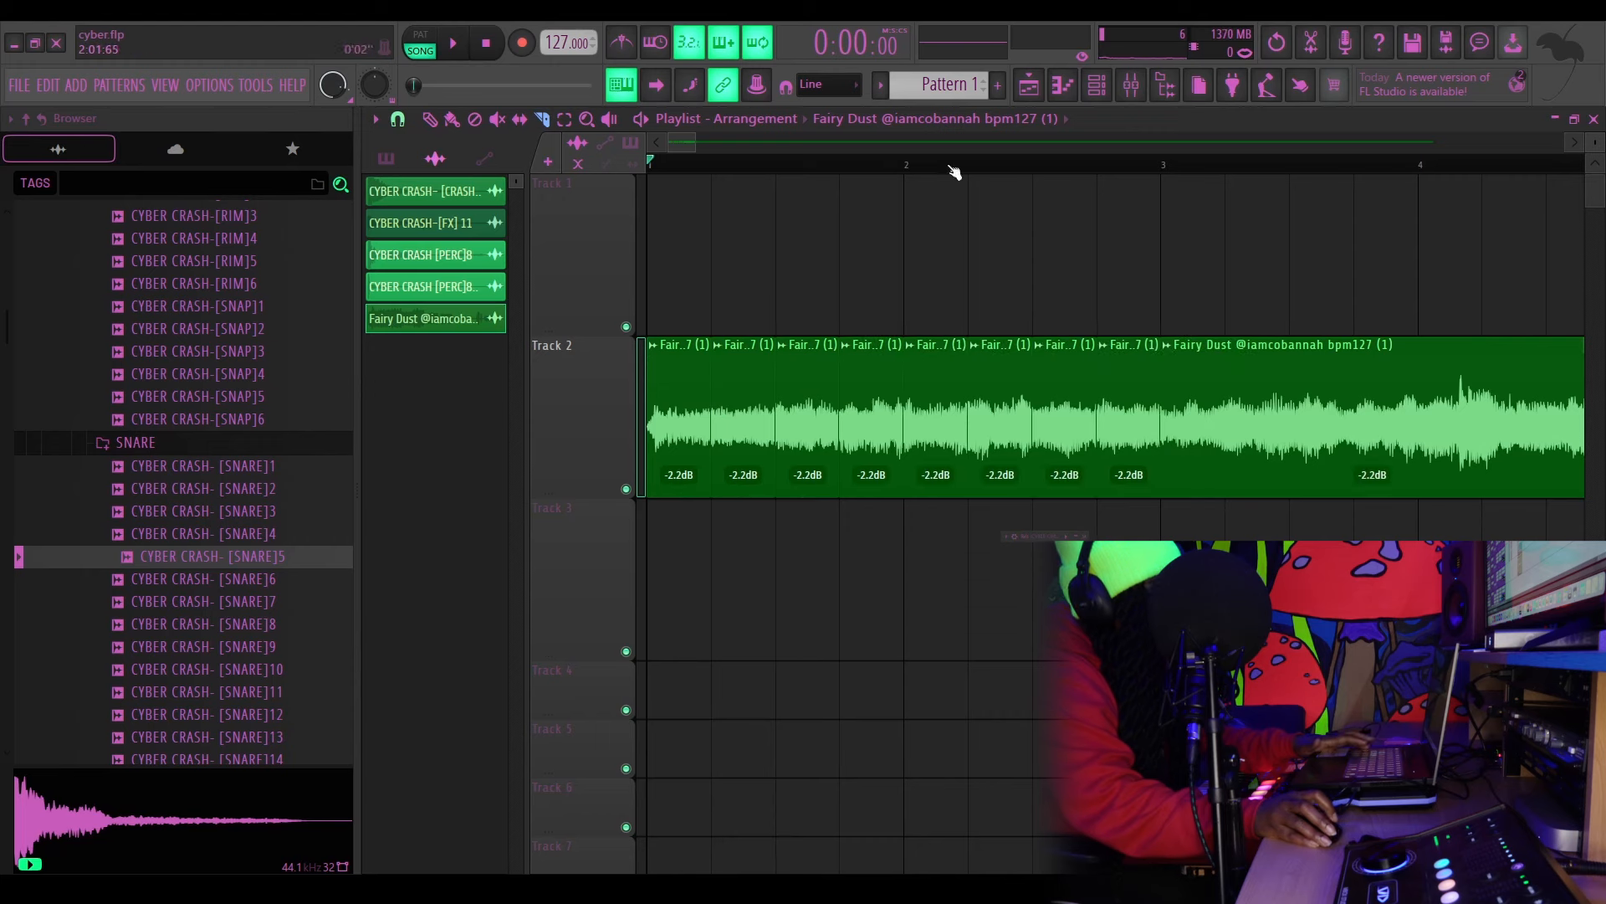
pyautogui.scroll(-1, 1175, 170)
pyautogui.scroll(-4, 1171, 170)
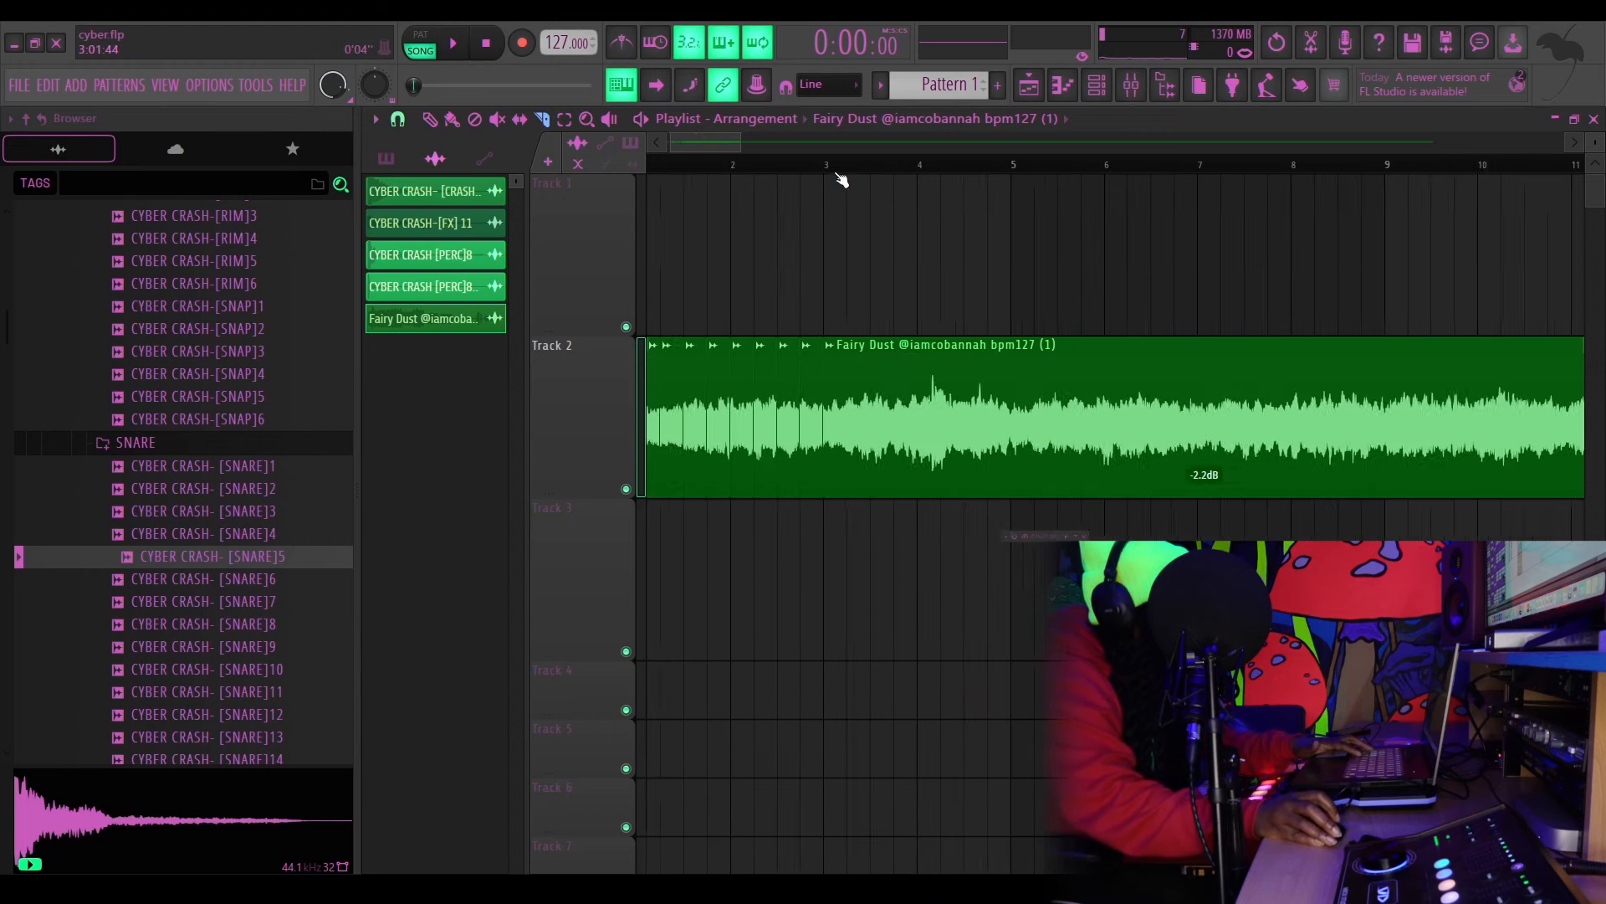
pyautogui.scroll(4, 842, 172)
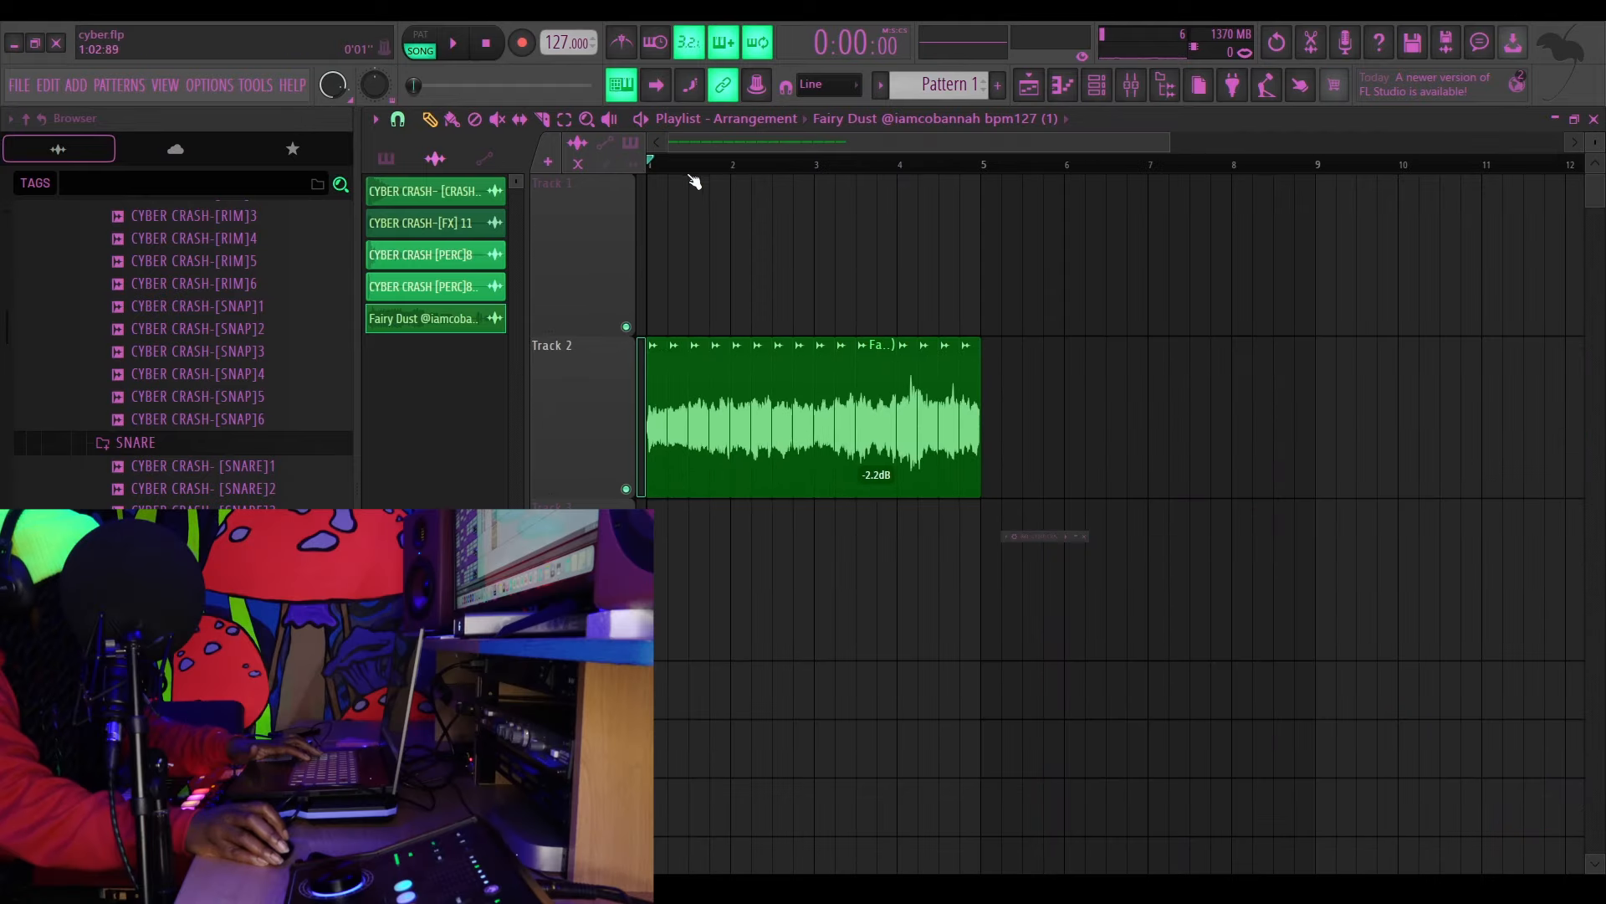
# Move four Fairy Dust slices from track 2 to track 3 at bar 1 beat 2, bar 2 beats 1 and 3, and bar 3 beat 2
pyautogui.scroll(4, 698, 167)
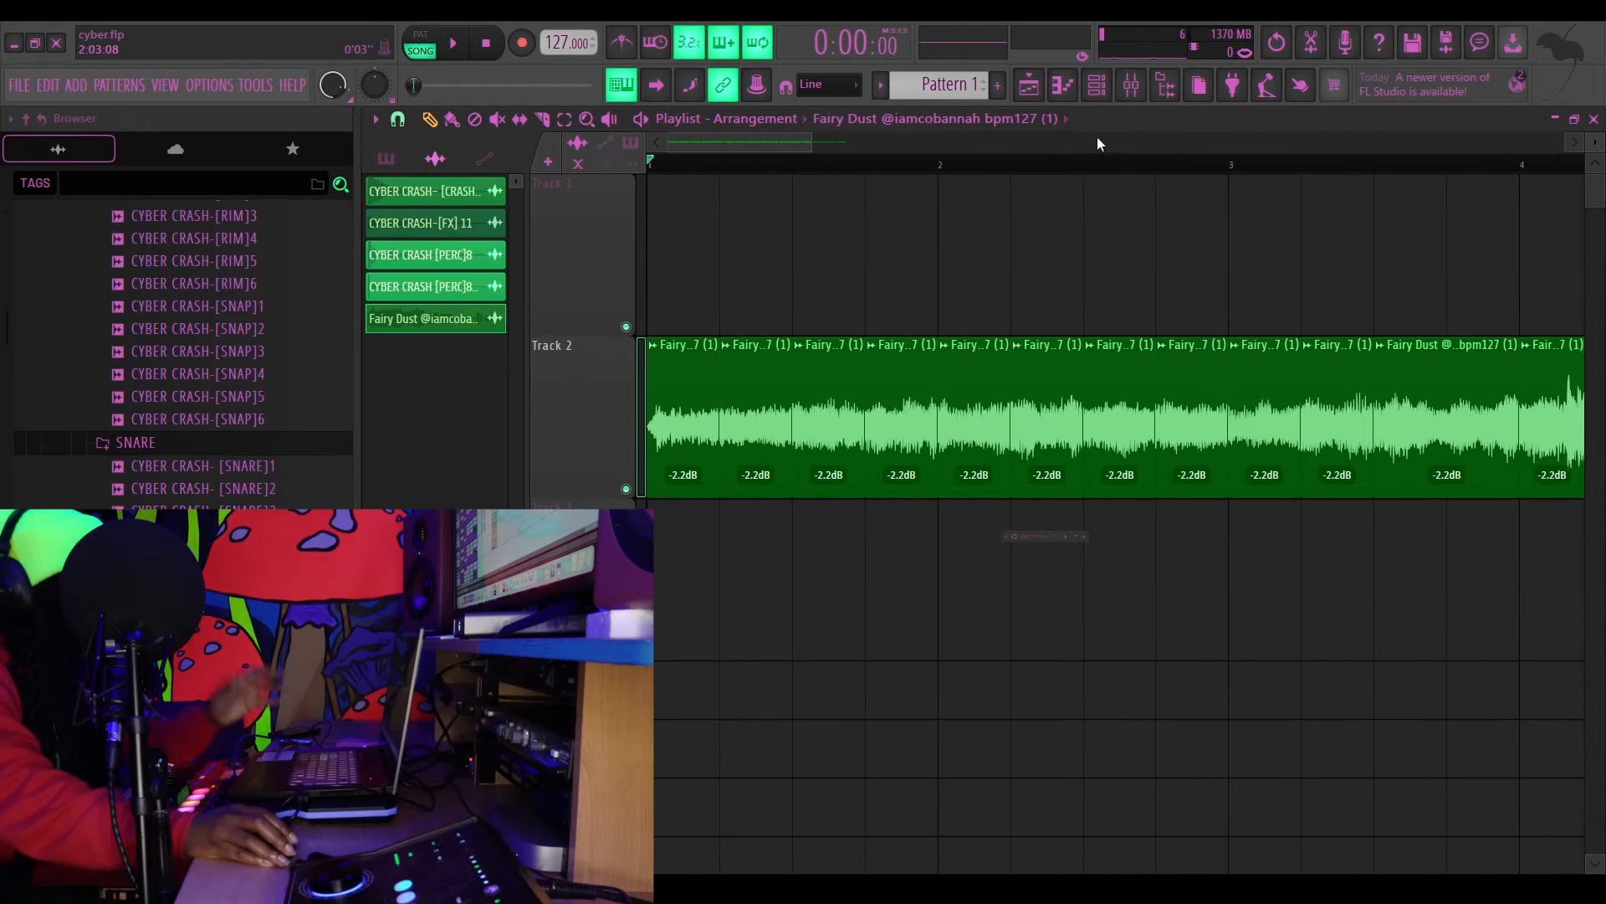
pyautogui.moveTo(755, 418); pyautogui.dragTo(1337, 582)
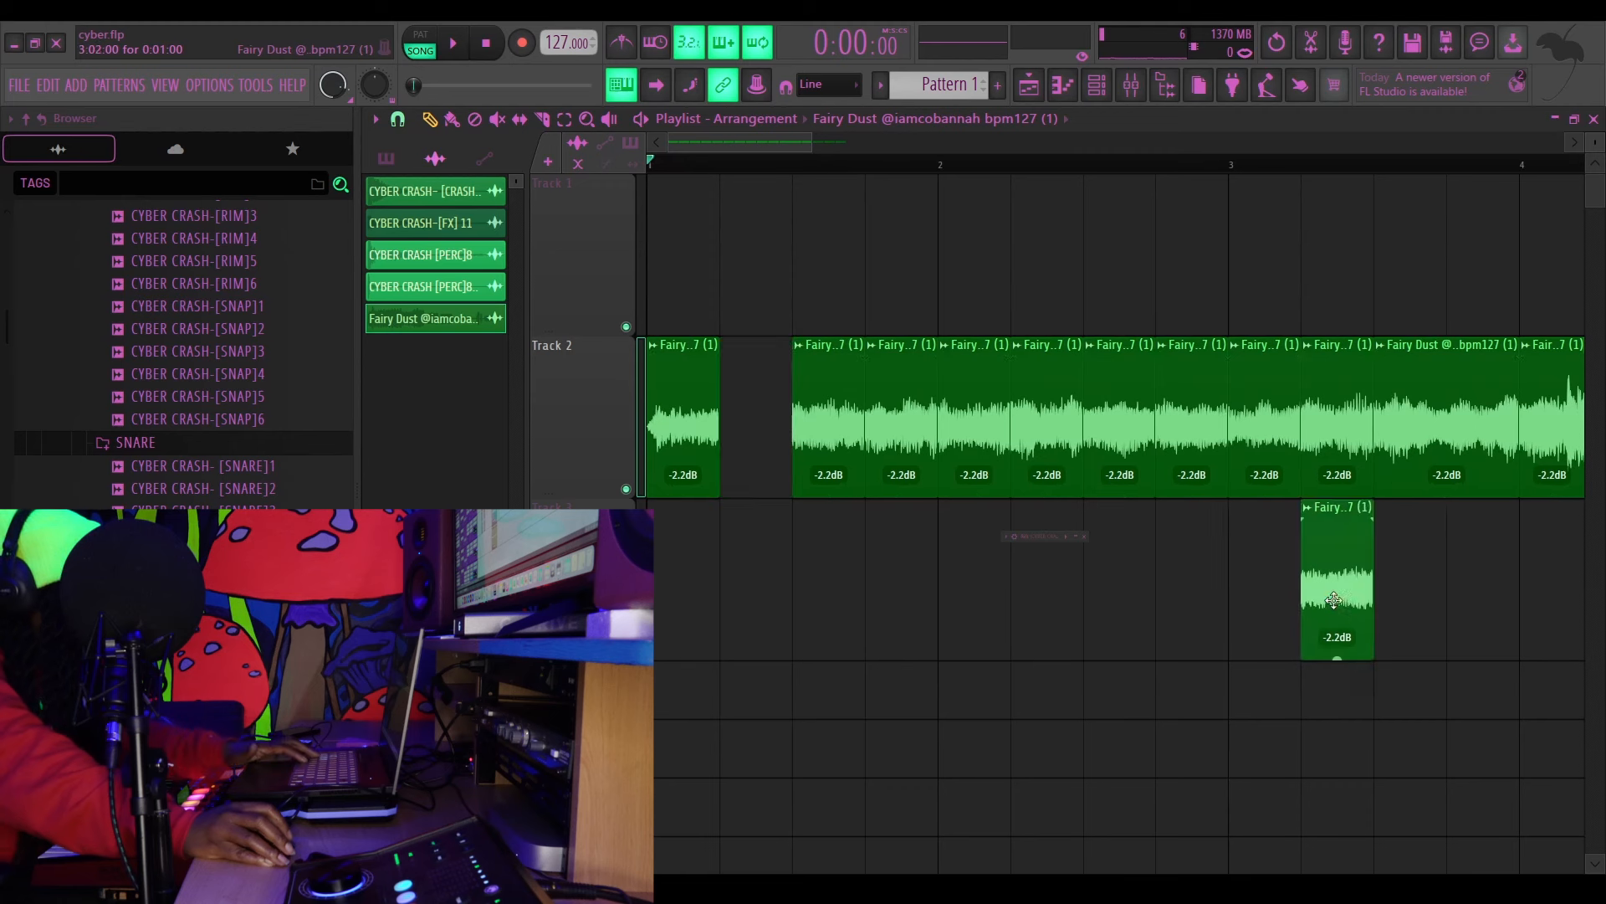
pyautogui.moveTo(1265, 433); pyautogui.dragTo(757, 596)
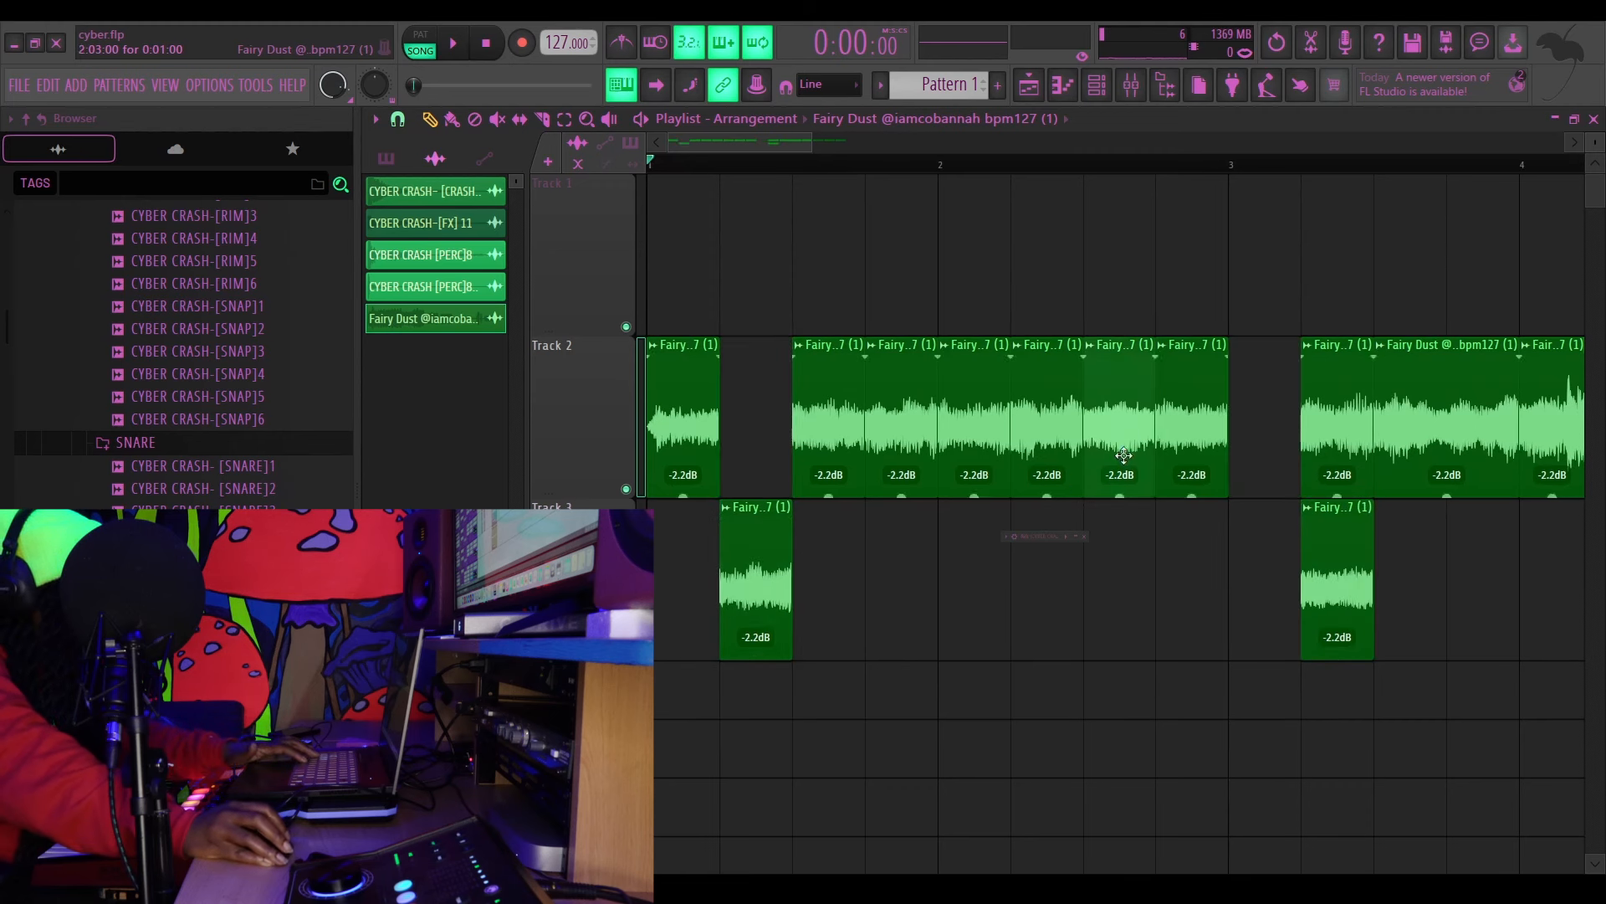
pyautogui.moveTo(1101, 491); pyautogui.dragTo(955, 654)
pyautogui.moveTo(1058, 453); pyautogui.dragTo(1118, 638)
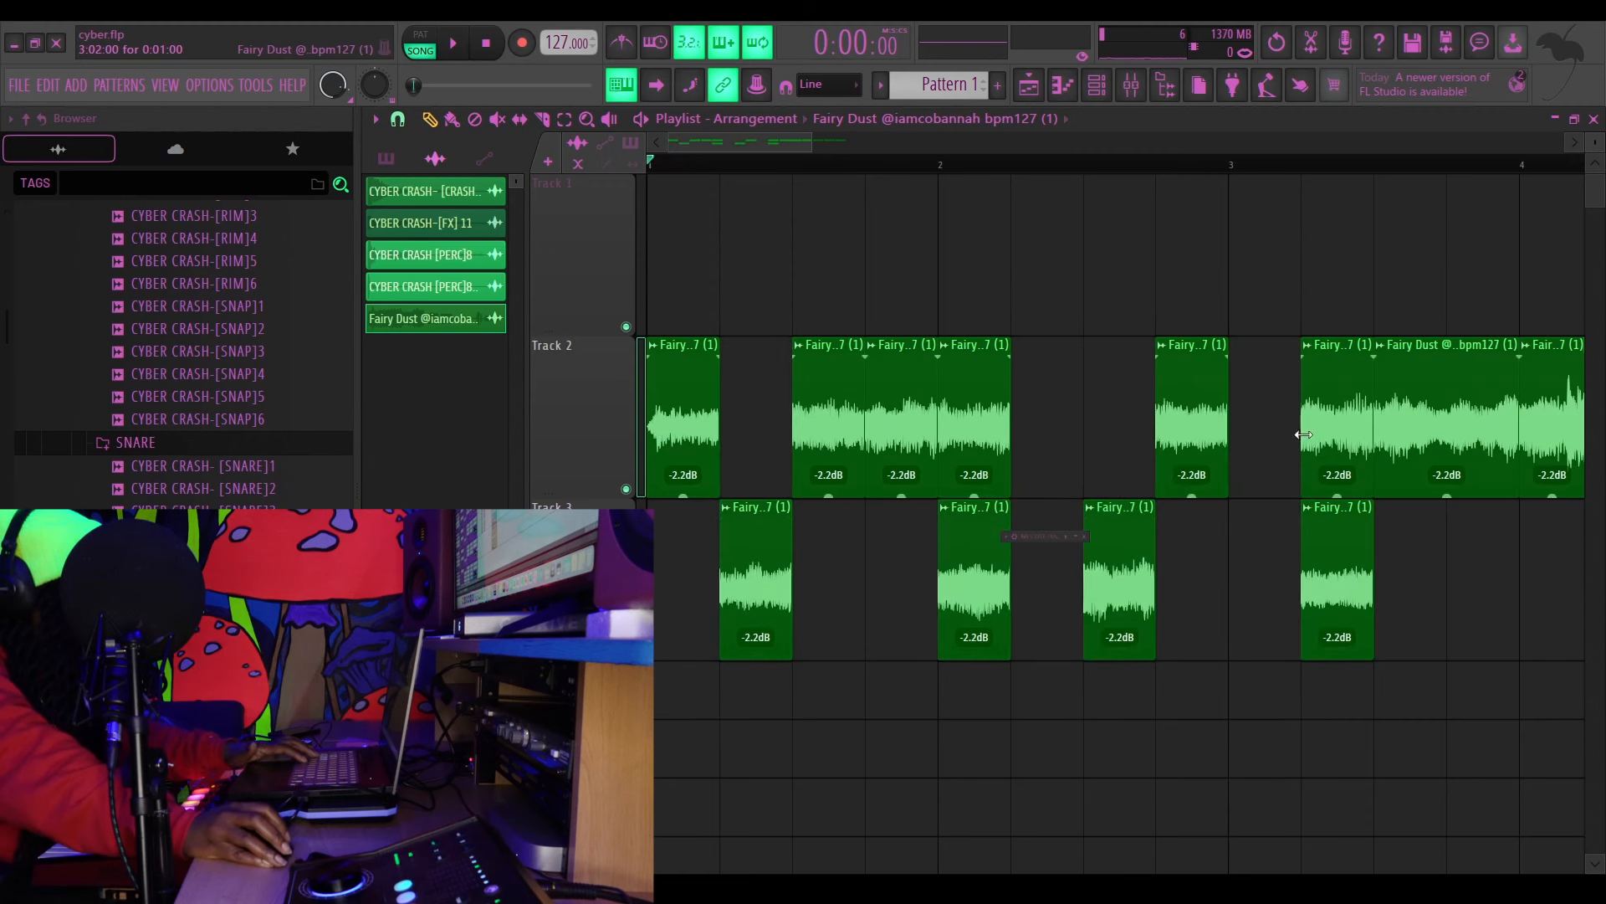
# Lower the bar 3 beat 3 and bar 4 beat 1 slices to track 3, and the bar 1 beat 4 slice to bar 3 beat 1
pyautogui.moveTo(1420, 447); pyautogui.dragTo(1420, 609)
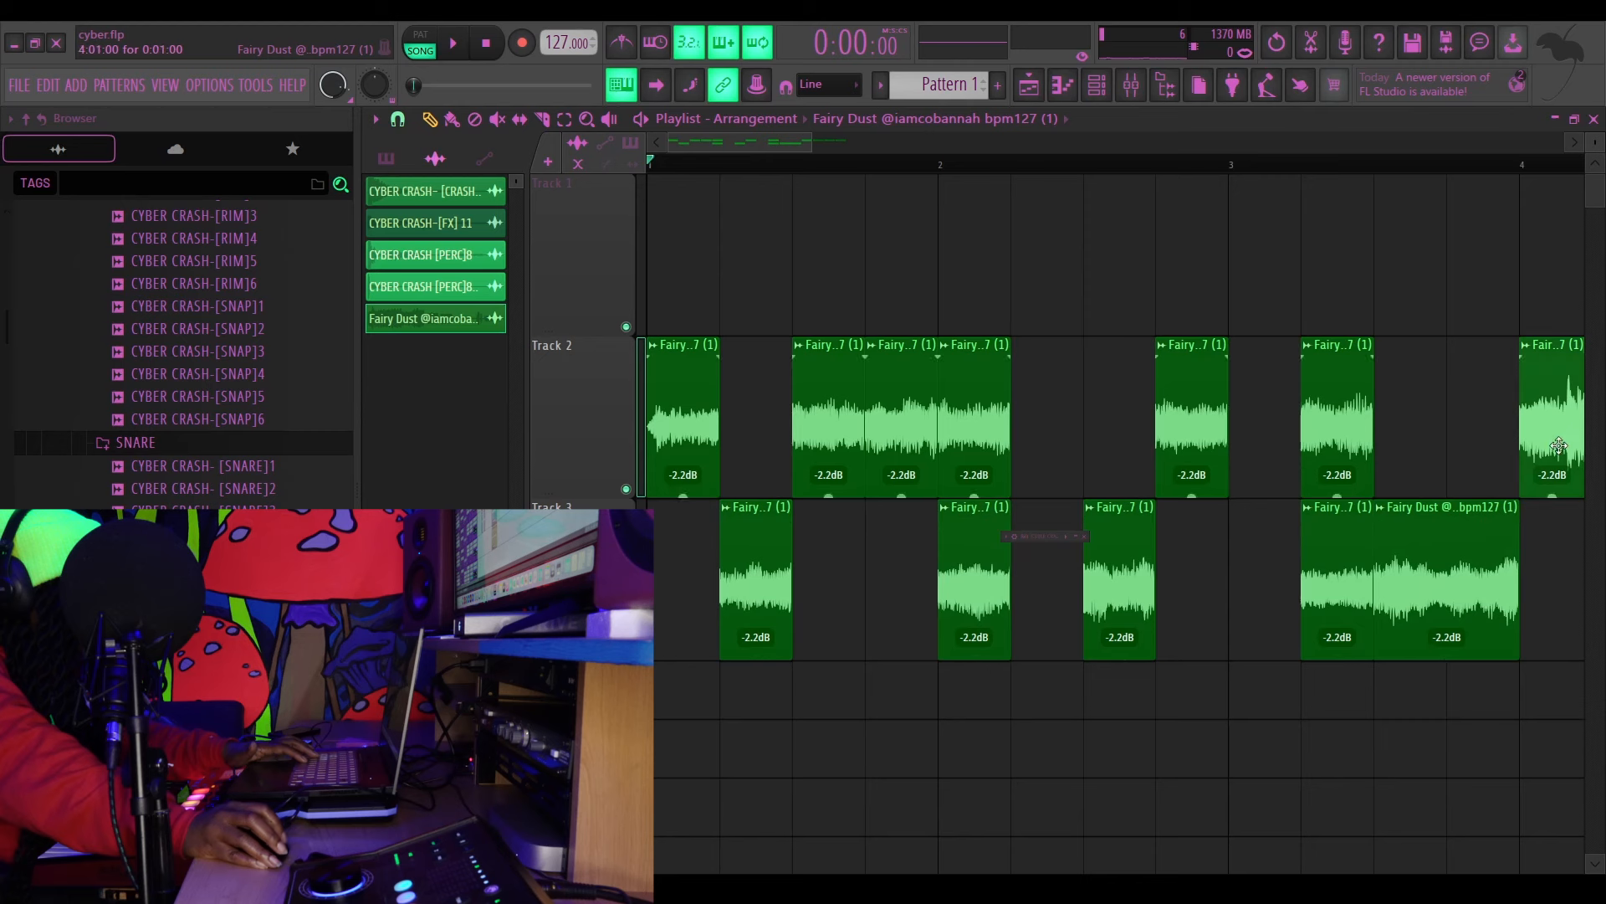
pyautogui.moveTo(1555, 442); pyautogui.dragTo(1544, 628)
pyautogui.moveTo(923, 449); pyautogui.dragTo(1264, 577)
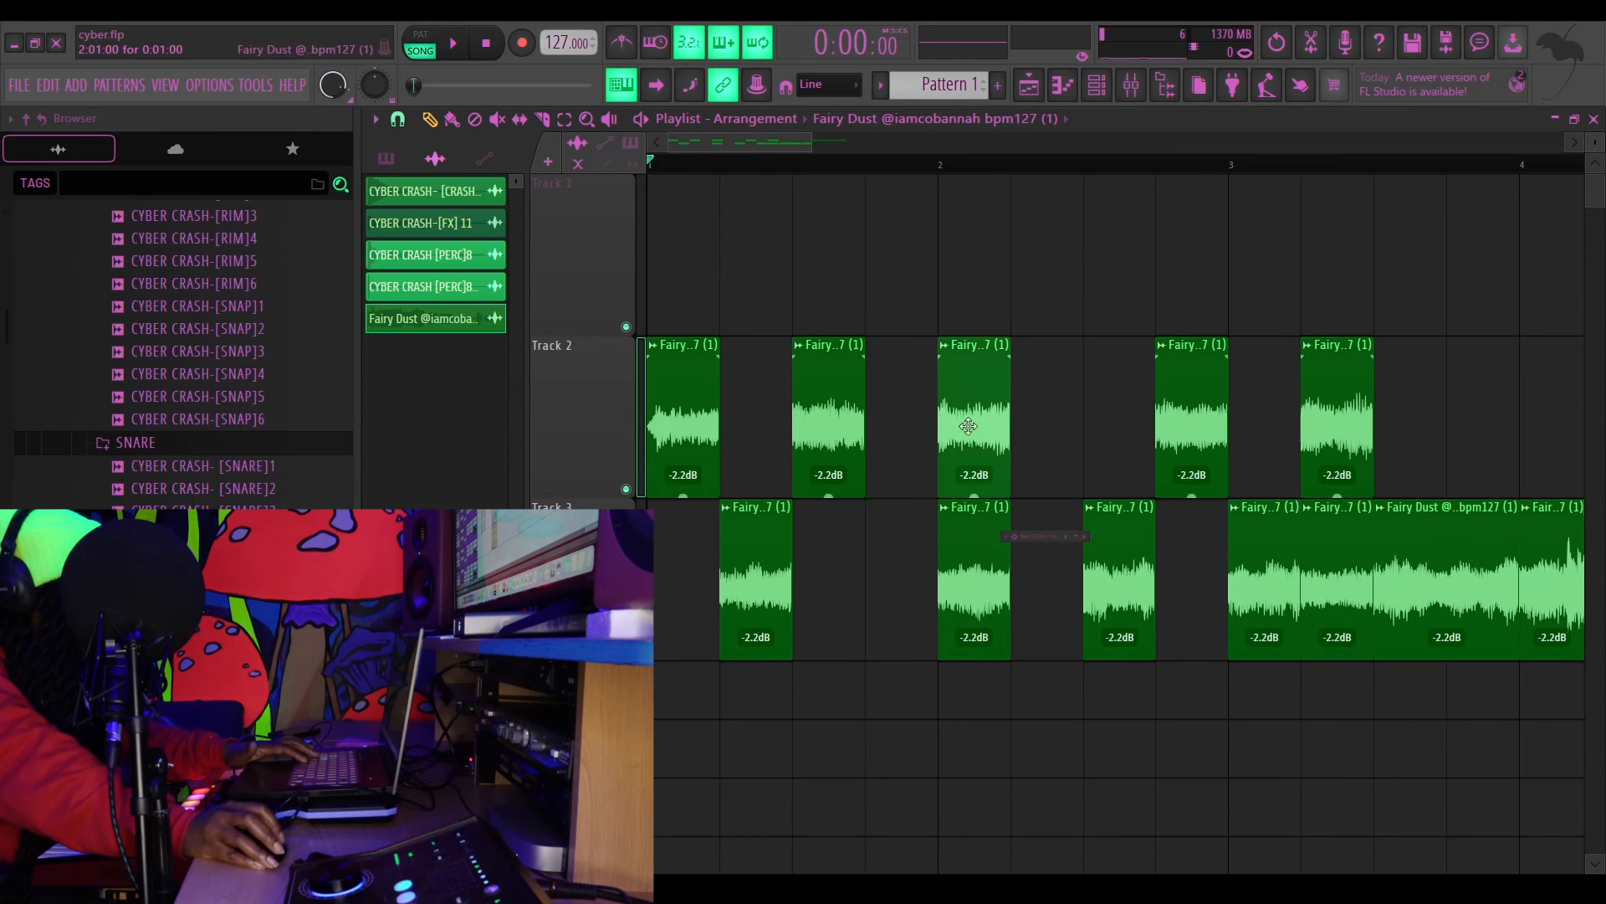
# Shift five slices around bars 1 to 3 one beat earlier to fill gaps and raise the bar 3 beat 2 slice to track 2
pyautogui.moveTo(970, 423); pyautogui.dragTo(898, 422)
pyautogui.moveTo(1112, 577); pyautogui.dragTo(1039, 576)
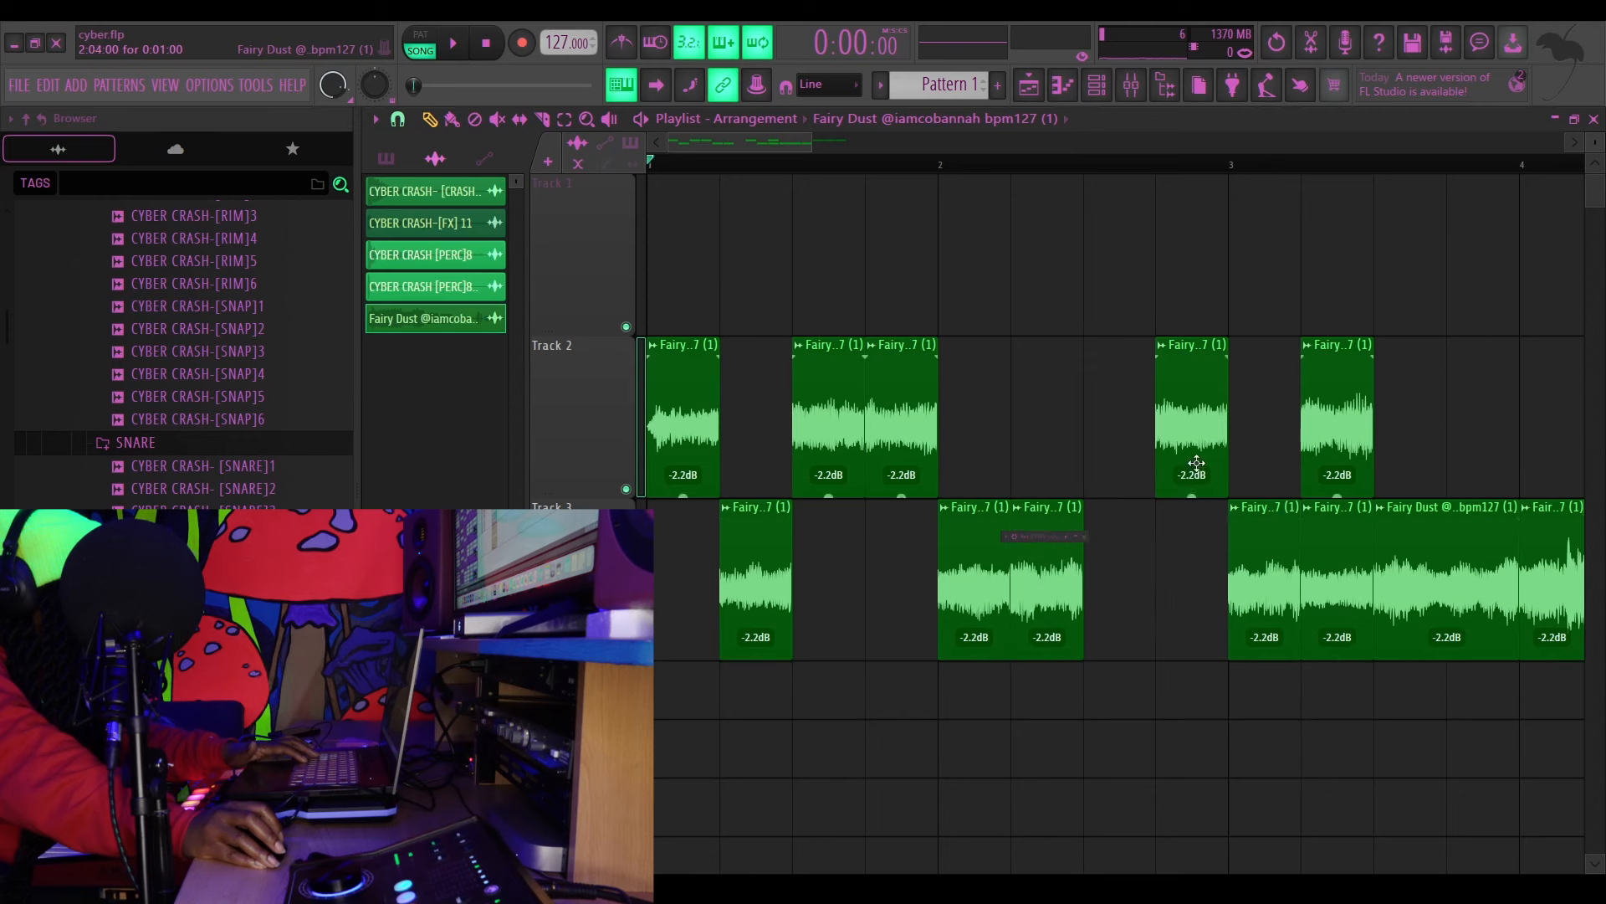
pyautogui.moveTo(1192, 418); pyautogui.dragTo(1119, 419)
pyautogui.moveTo(1265, 559); pyautogui.dragTo(1193, 559)
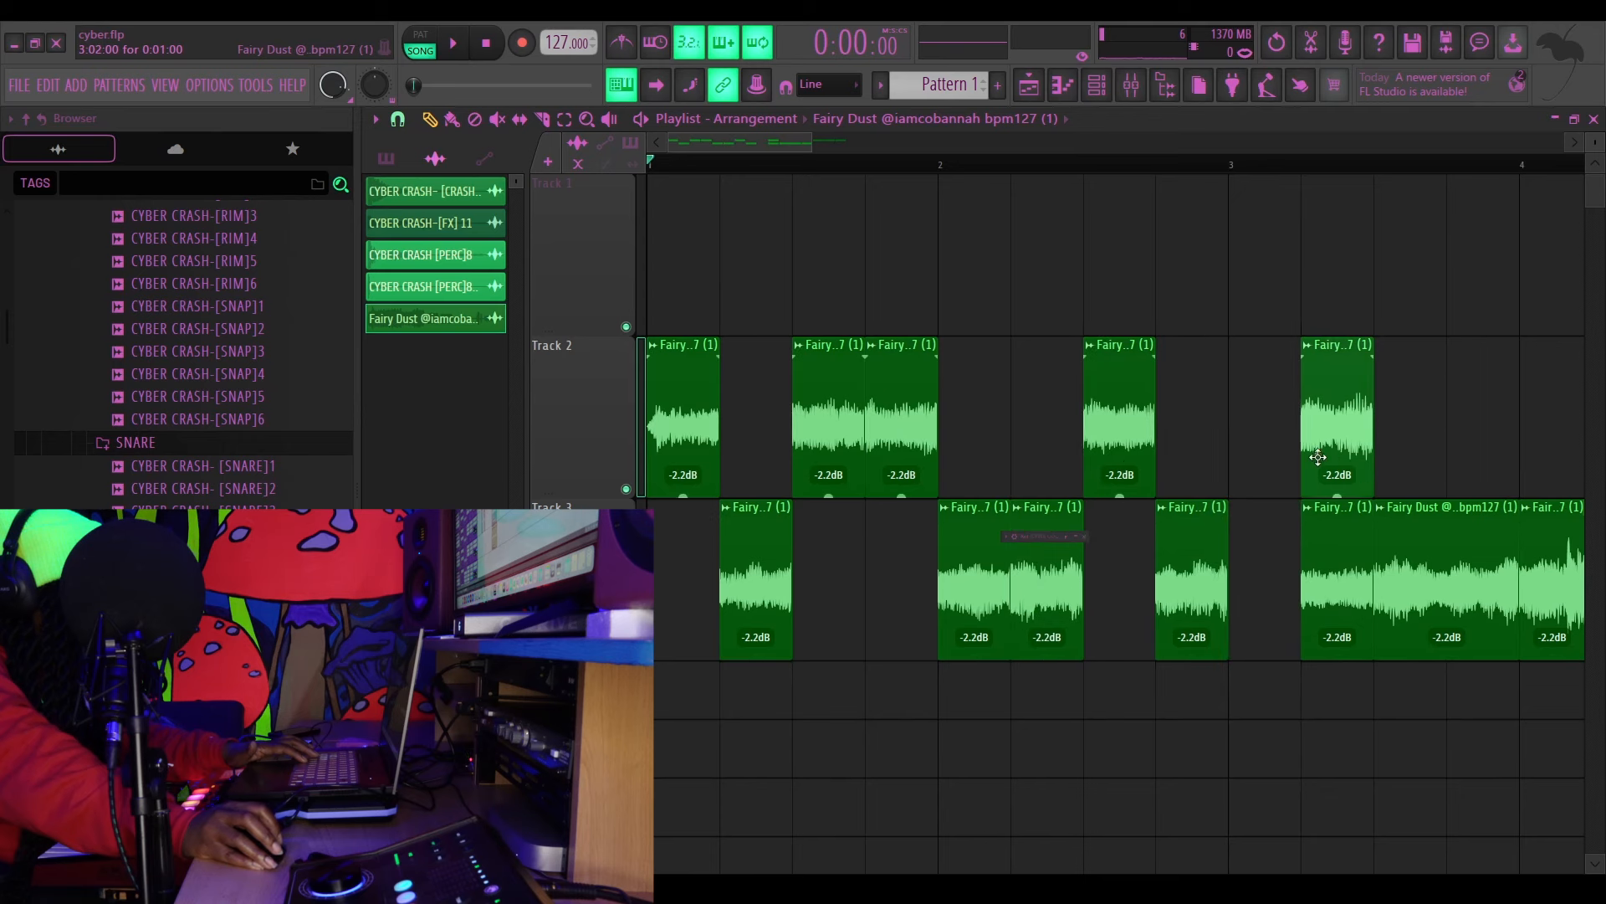
pyautogui.moveTo(1319, 348); pyautogui.dragTo(1247, 350)
pyautogui.moveTo(1355, 532); pyautogui.dragTo(1333, 358)
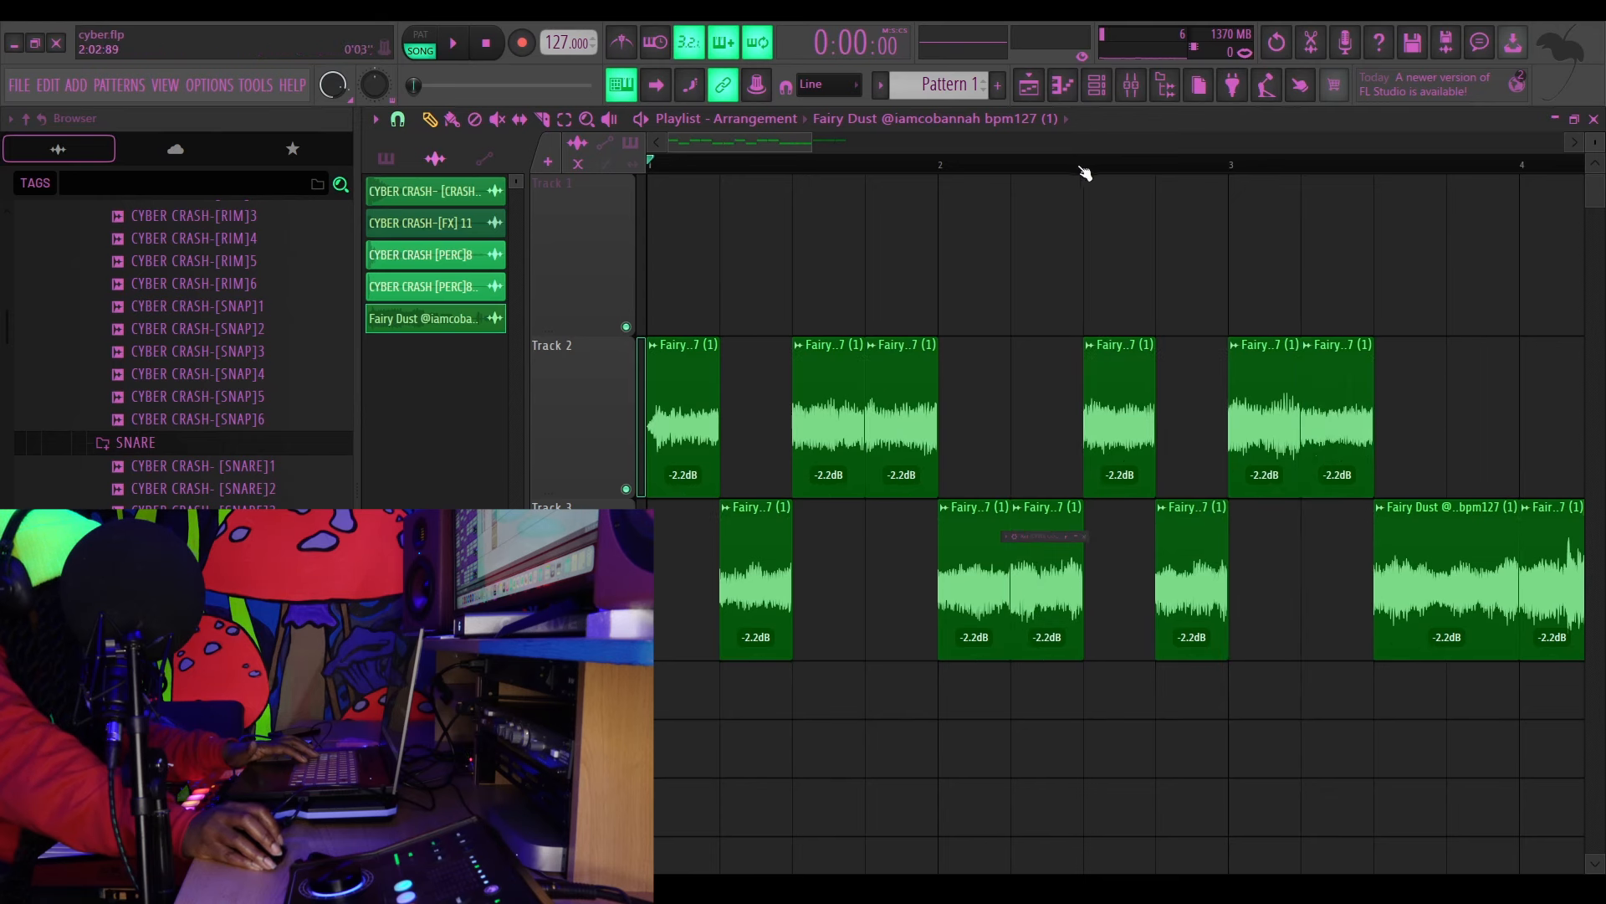
# Return bar 3's two-beat slice to track 2 and reorder bar 4's last three slices on track 3 as original beats 3, 4, 2
pyautogui.scroll(-2, 1088, 430)
pyautogui.moveTo(1096, 578); pyautogui.dragTo(1096, 418)
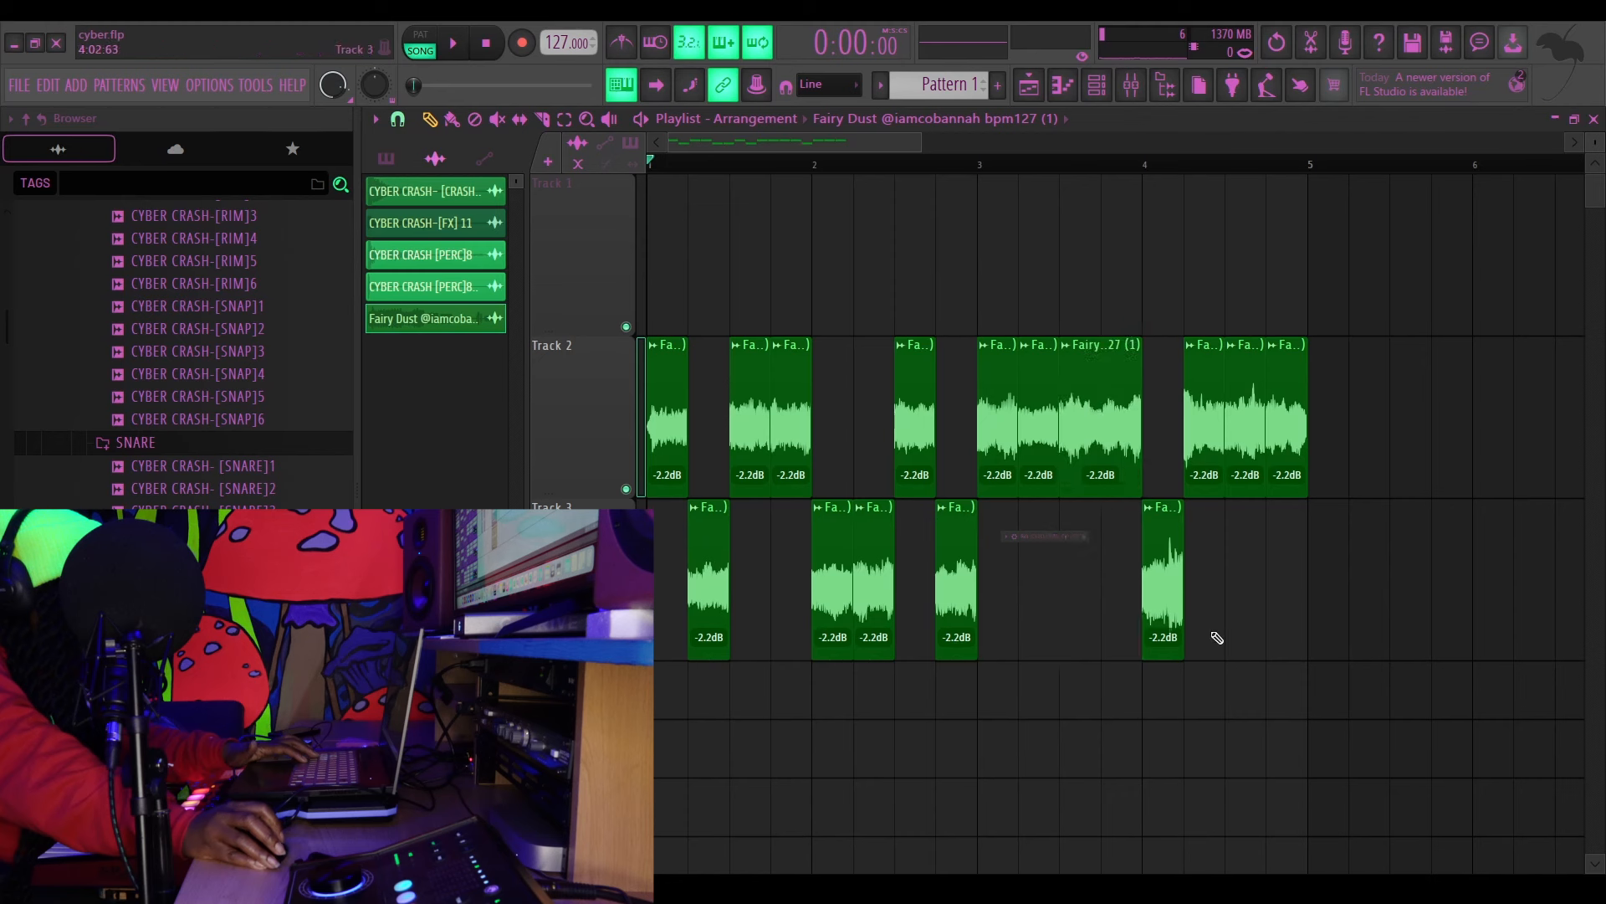
pyautogui.moveTo(1202, 455); pyautogui.dragTo(1203, 620)
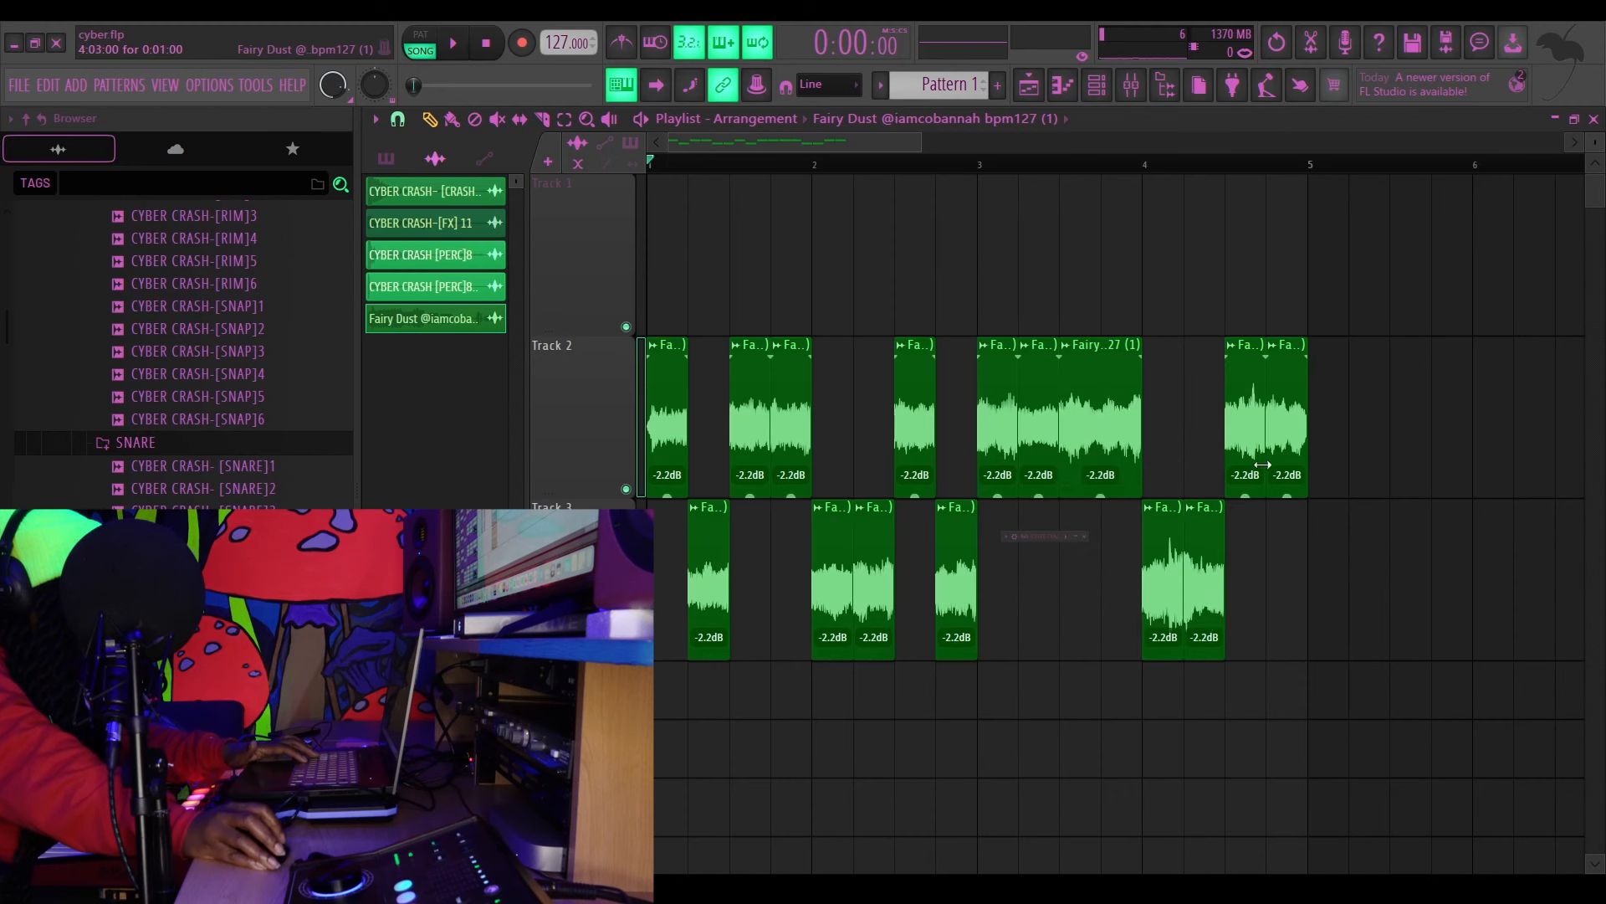
pyautogui.moveTo(1288, 437); pyautogui.dragTo(1147, 716)
pyautogui.moveTo(1205, 586); pyautogui.dragTo(1287, 586)
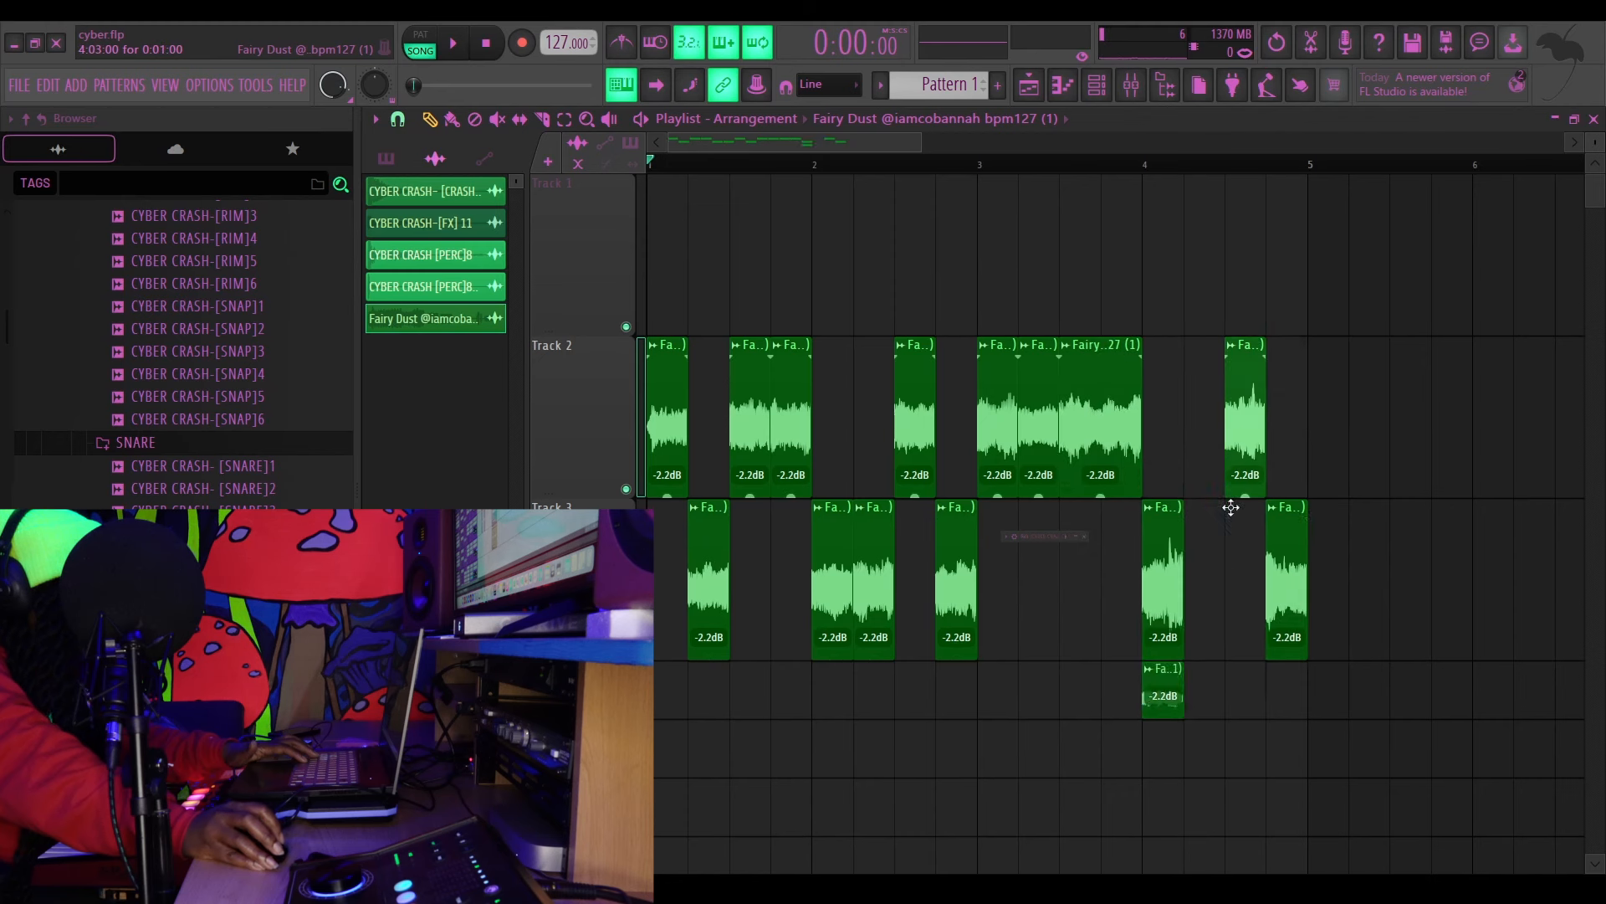
pyautogui.moveTo(1238, 452); pyautogui.dragTo(1198, 614)
pyautogui.moveTo(1166, 698); pyautogui.dragTo(1240, 671)
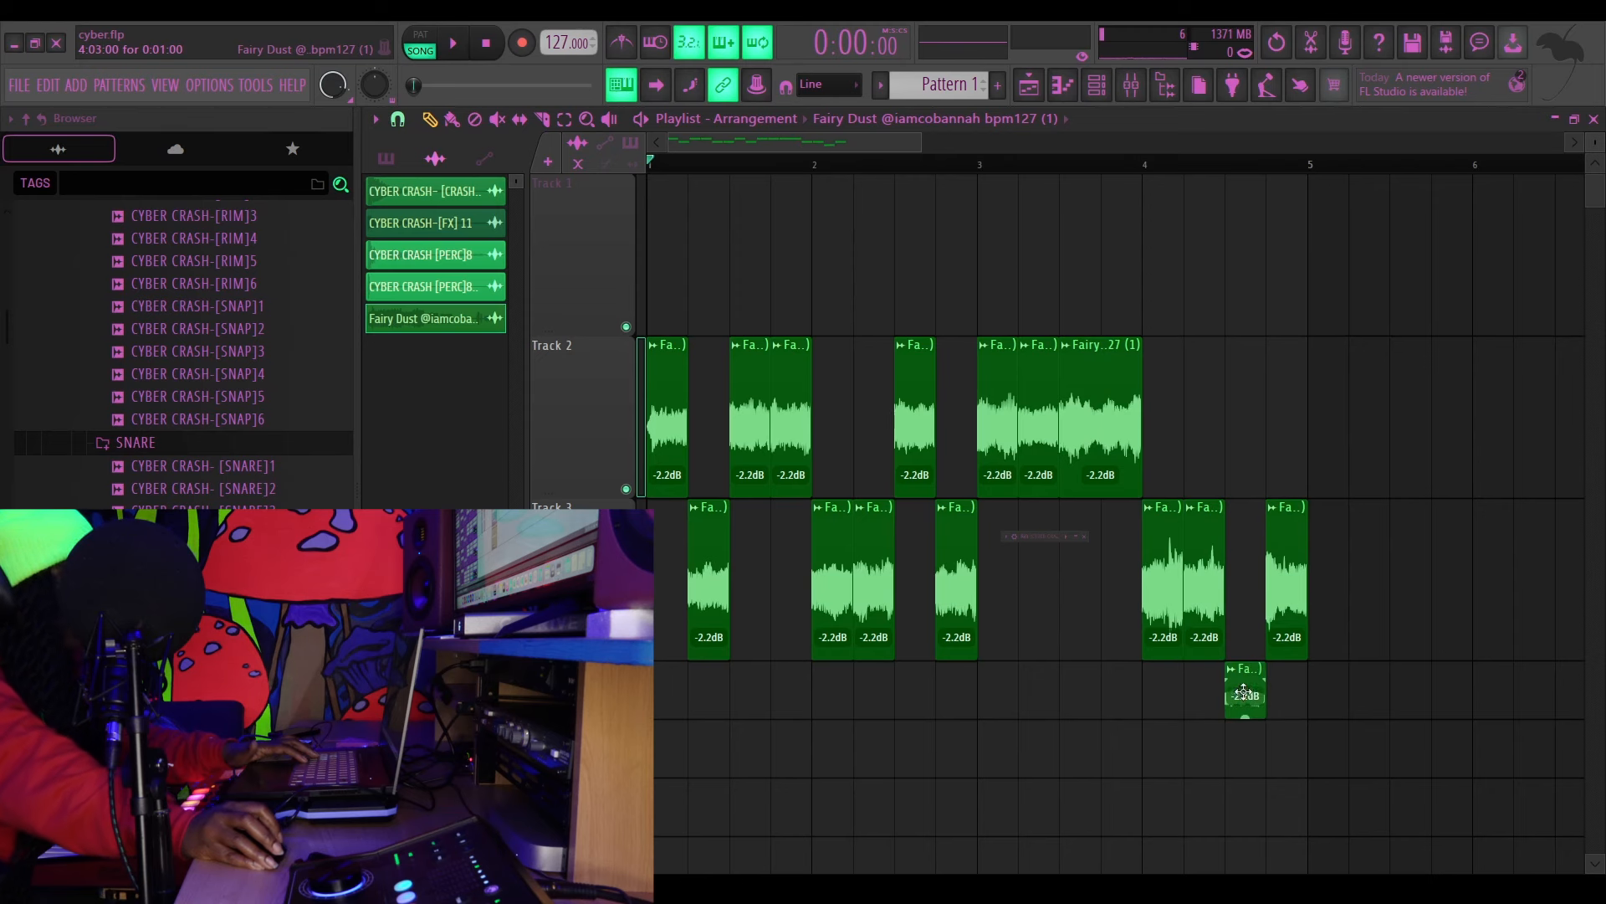
pyautogui.scroll(5, 1281, 150)
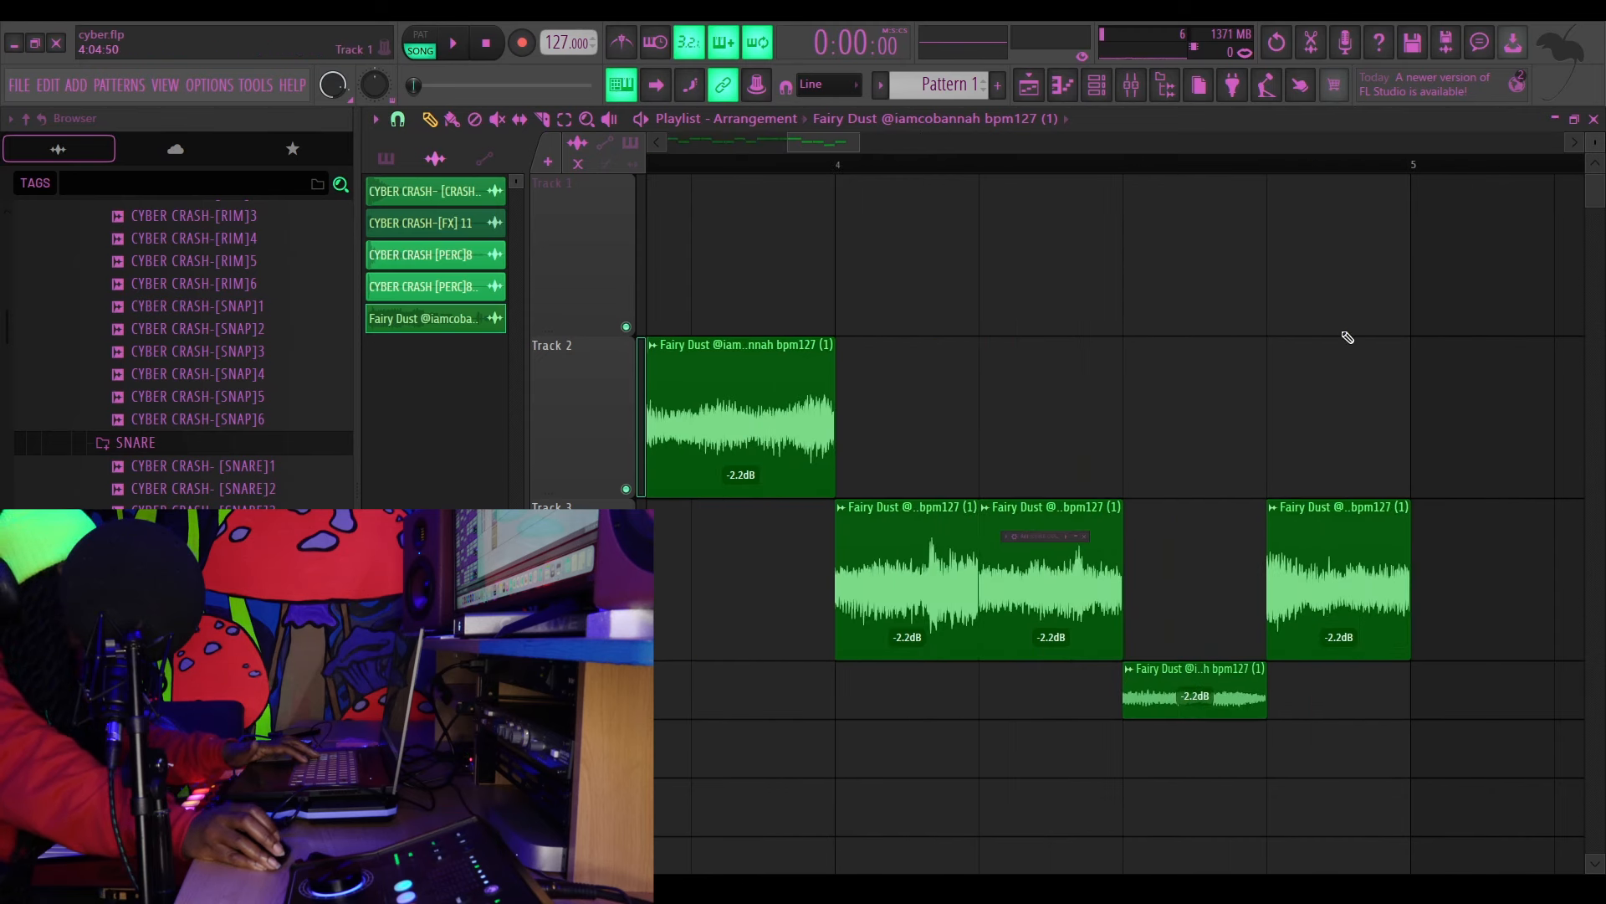
pyautogui.moveTo(1240, 694); pyautogui.dragTo(1240, 555)
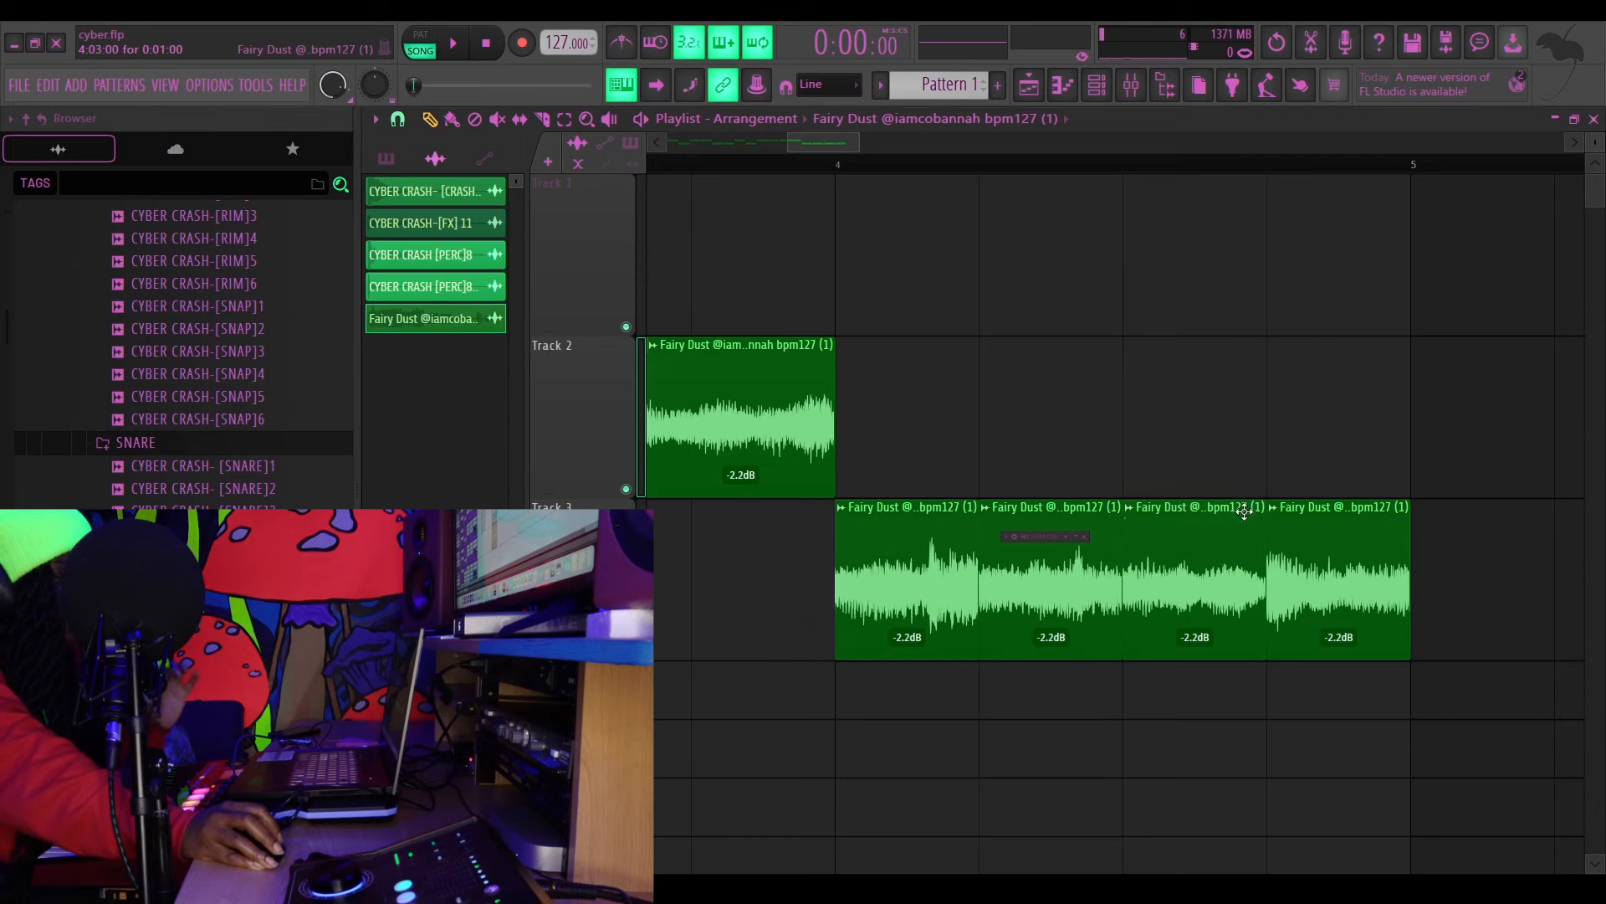
# Play back the rearranged Fairy Dust slices on tracks 2 and 3
pyautogui.scroll(-5, 1119, 171)
pyautogui.scroll(-4, 1125, 167)
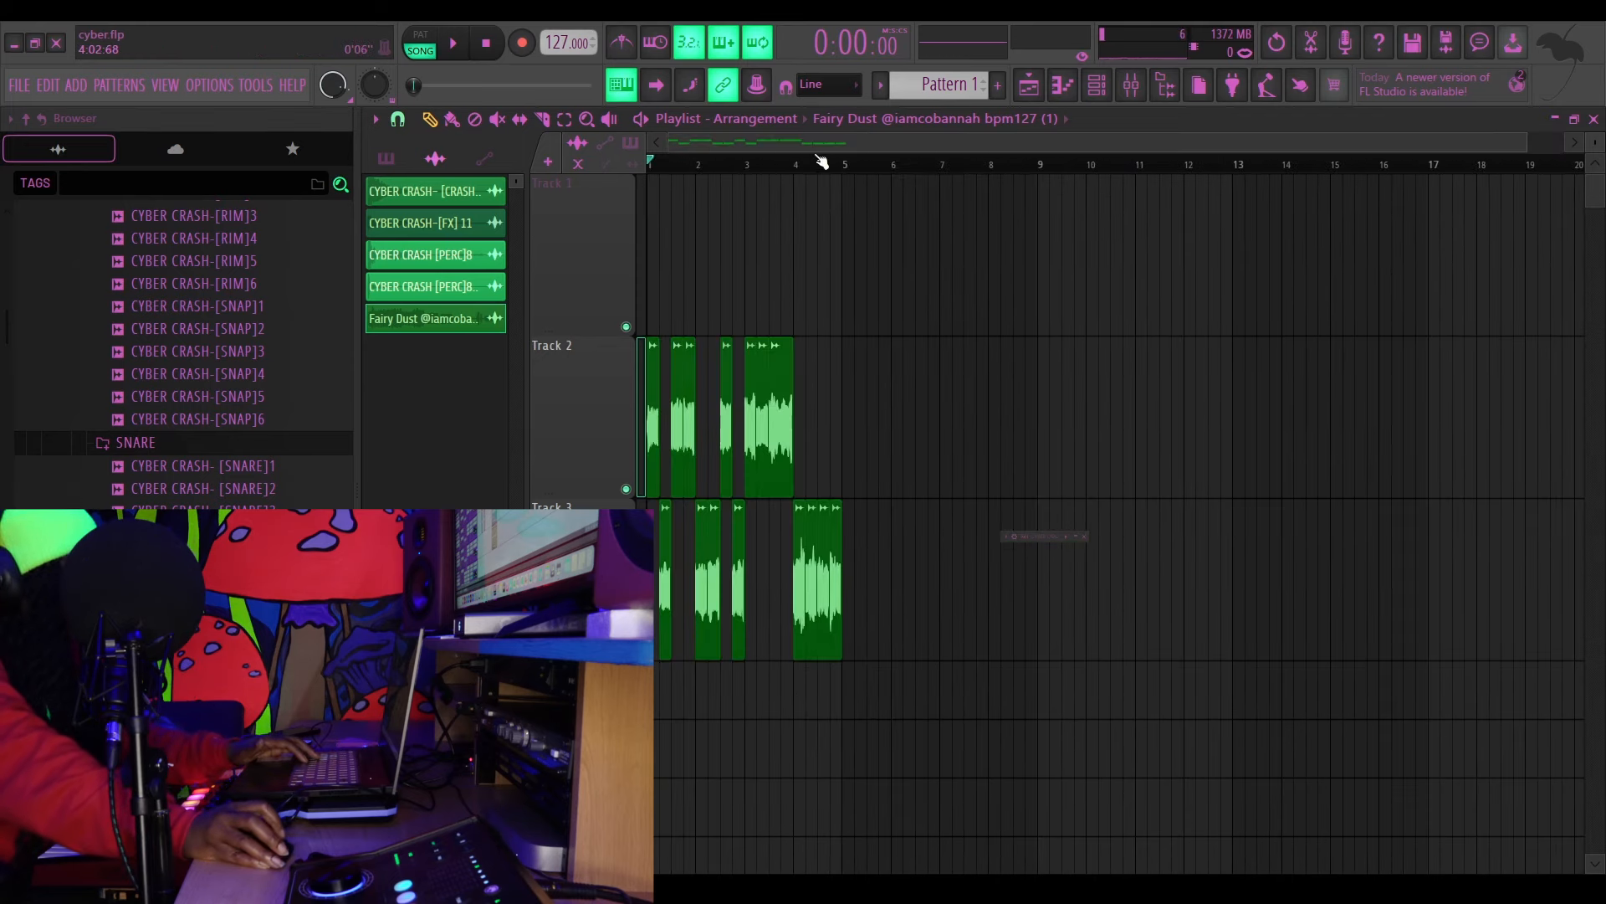
pyautogui.scroll(-1, 818, 162)
pyautogui.press('space')
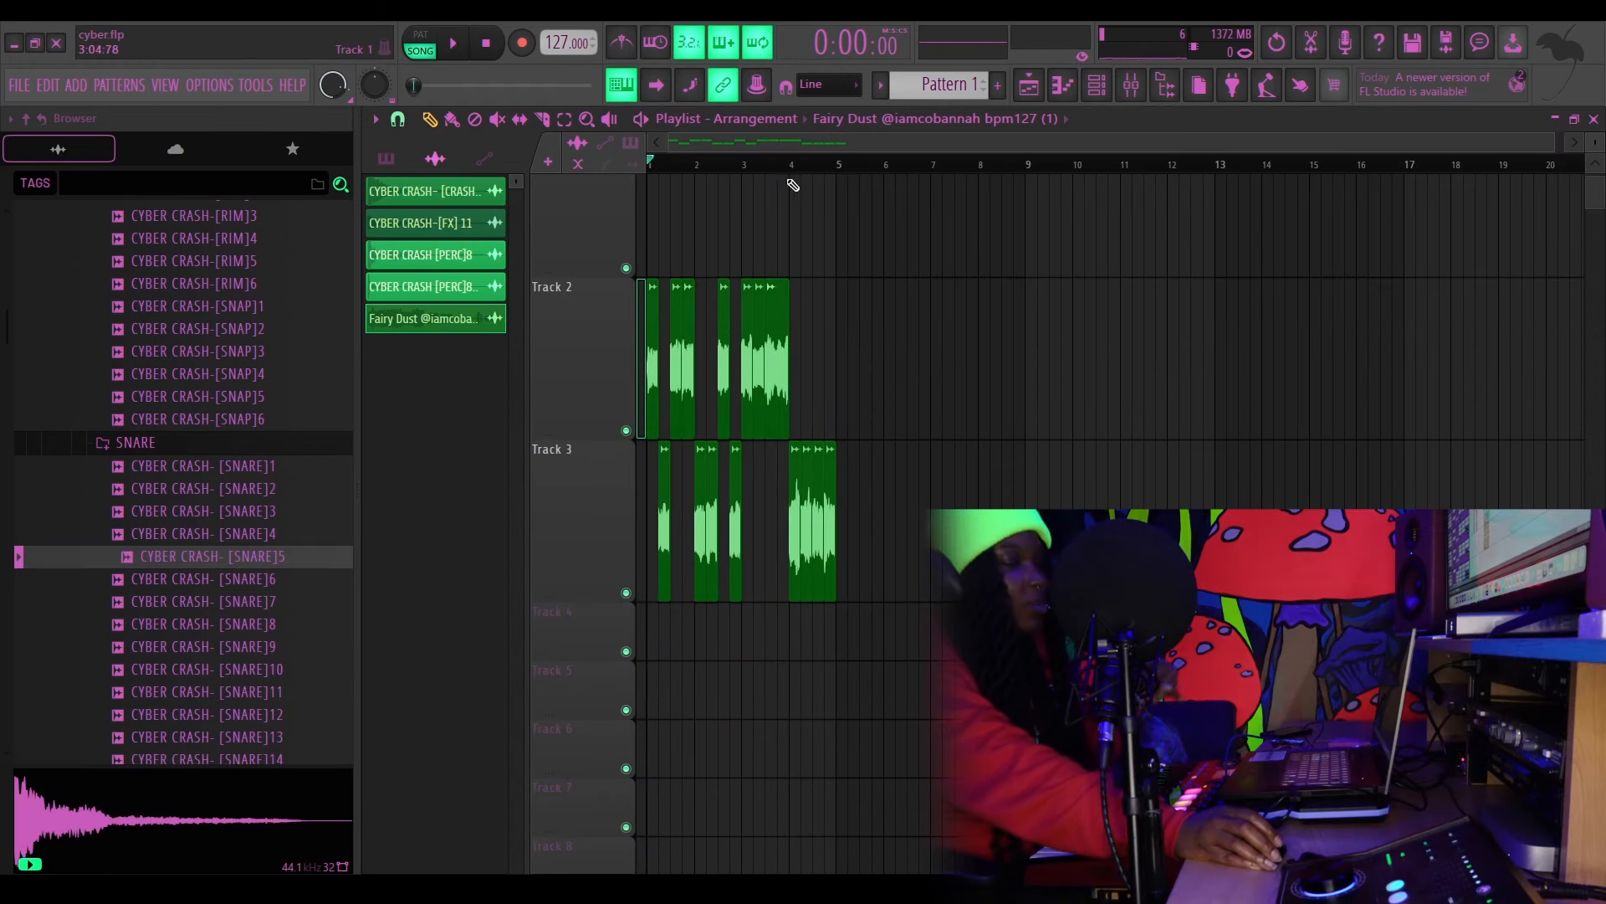
pyautogui.scroll(3, 745, 168)
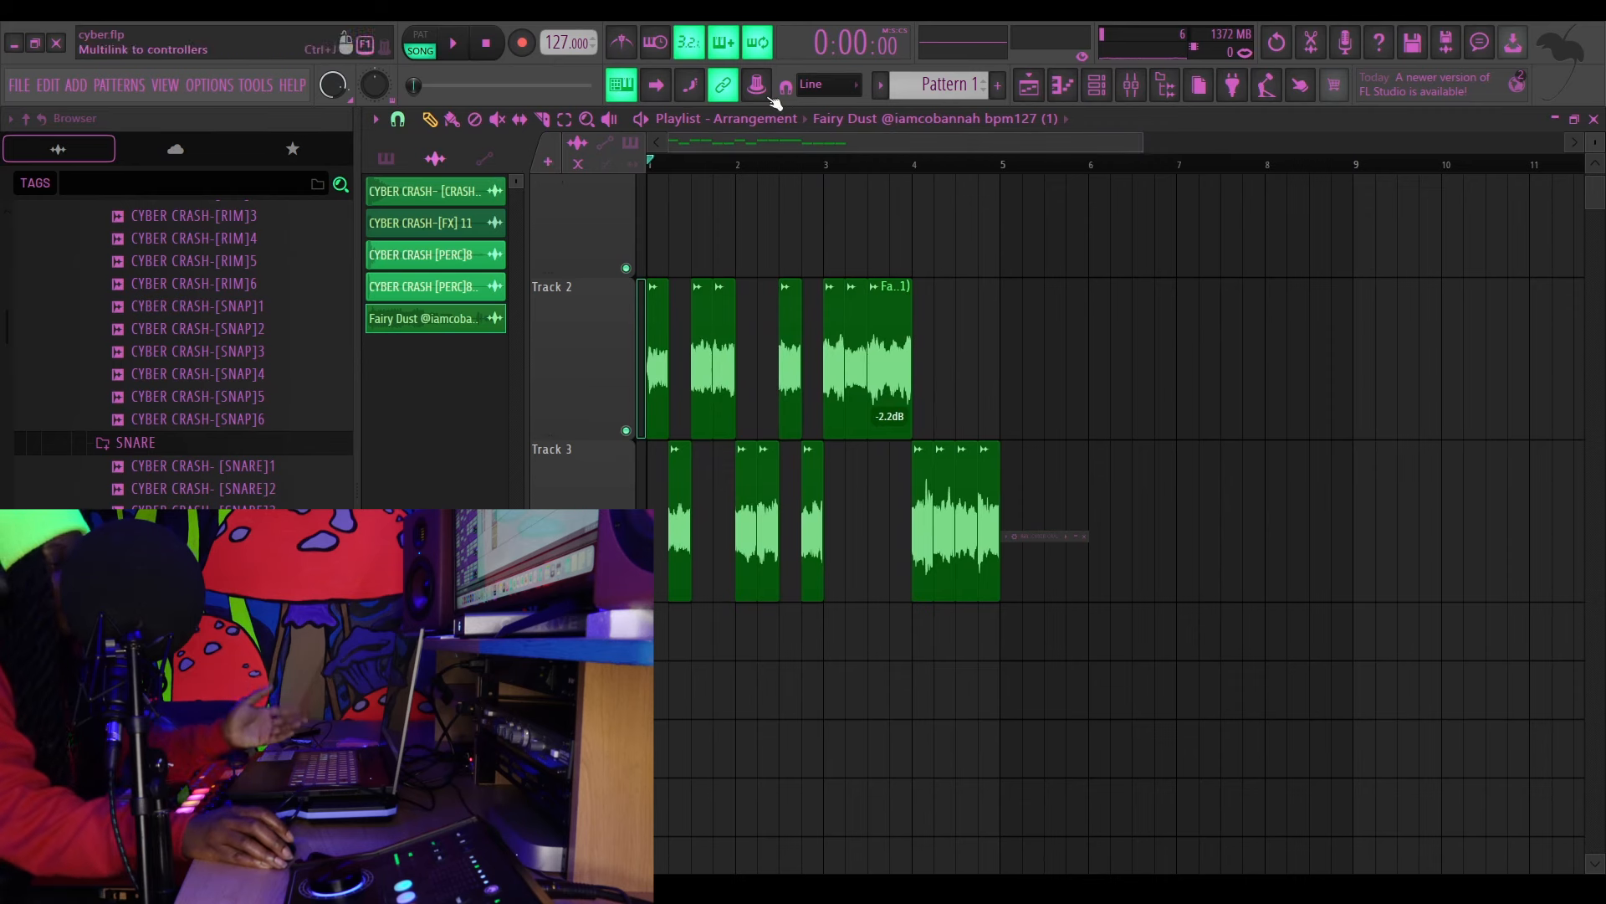
# Route the consolidated Fairy Dust clip to mixer insert 5 and play it with FIN-NEO in the first effect slot
pyautogui.press('F9')
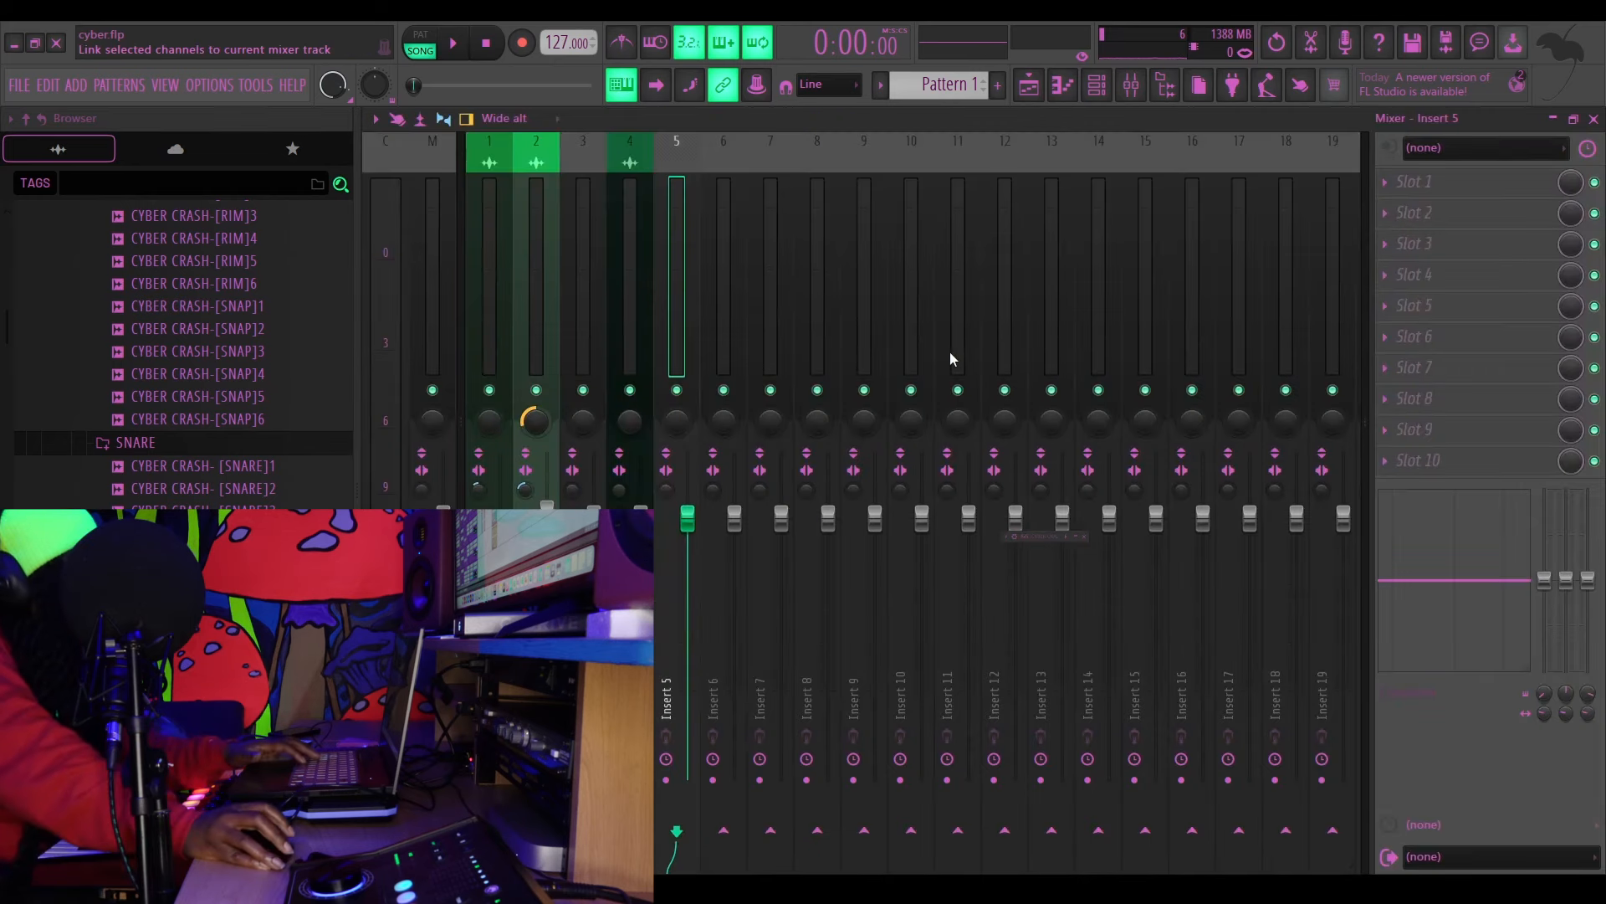
pyautogui.hotkey('ctrl', 'l')
pyautogui.press('Left')
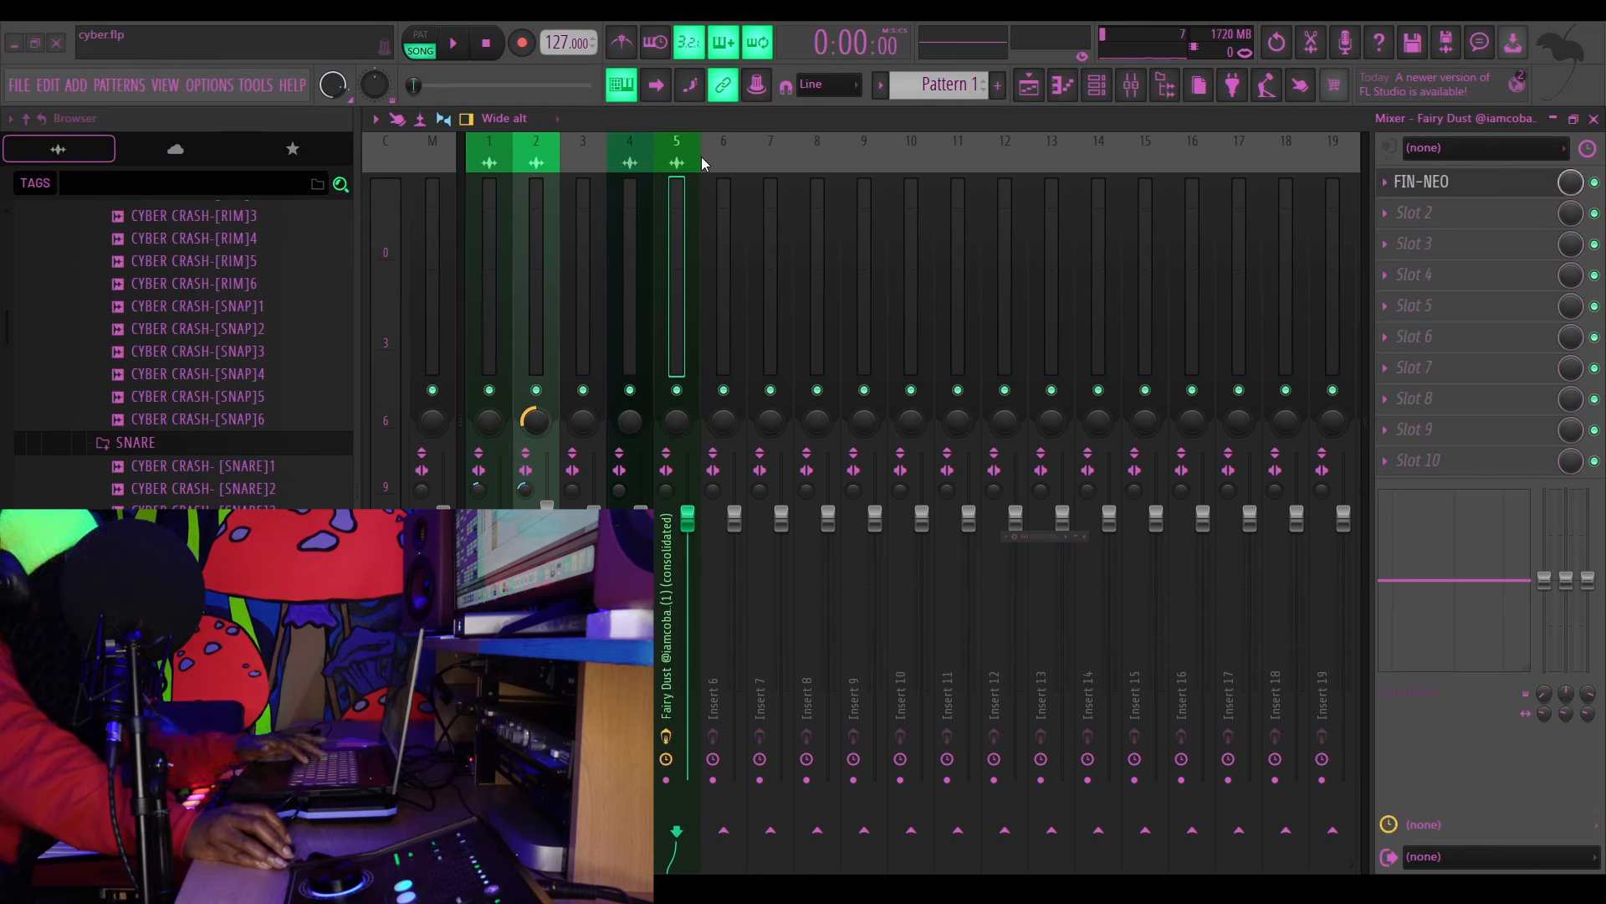
pyautogui.press('space')
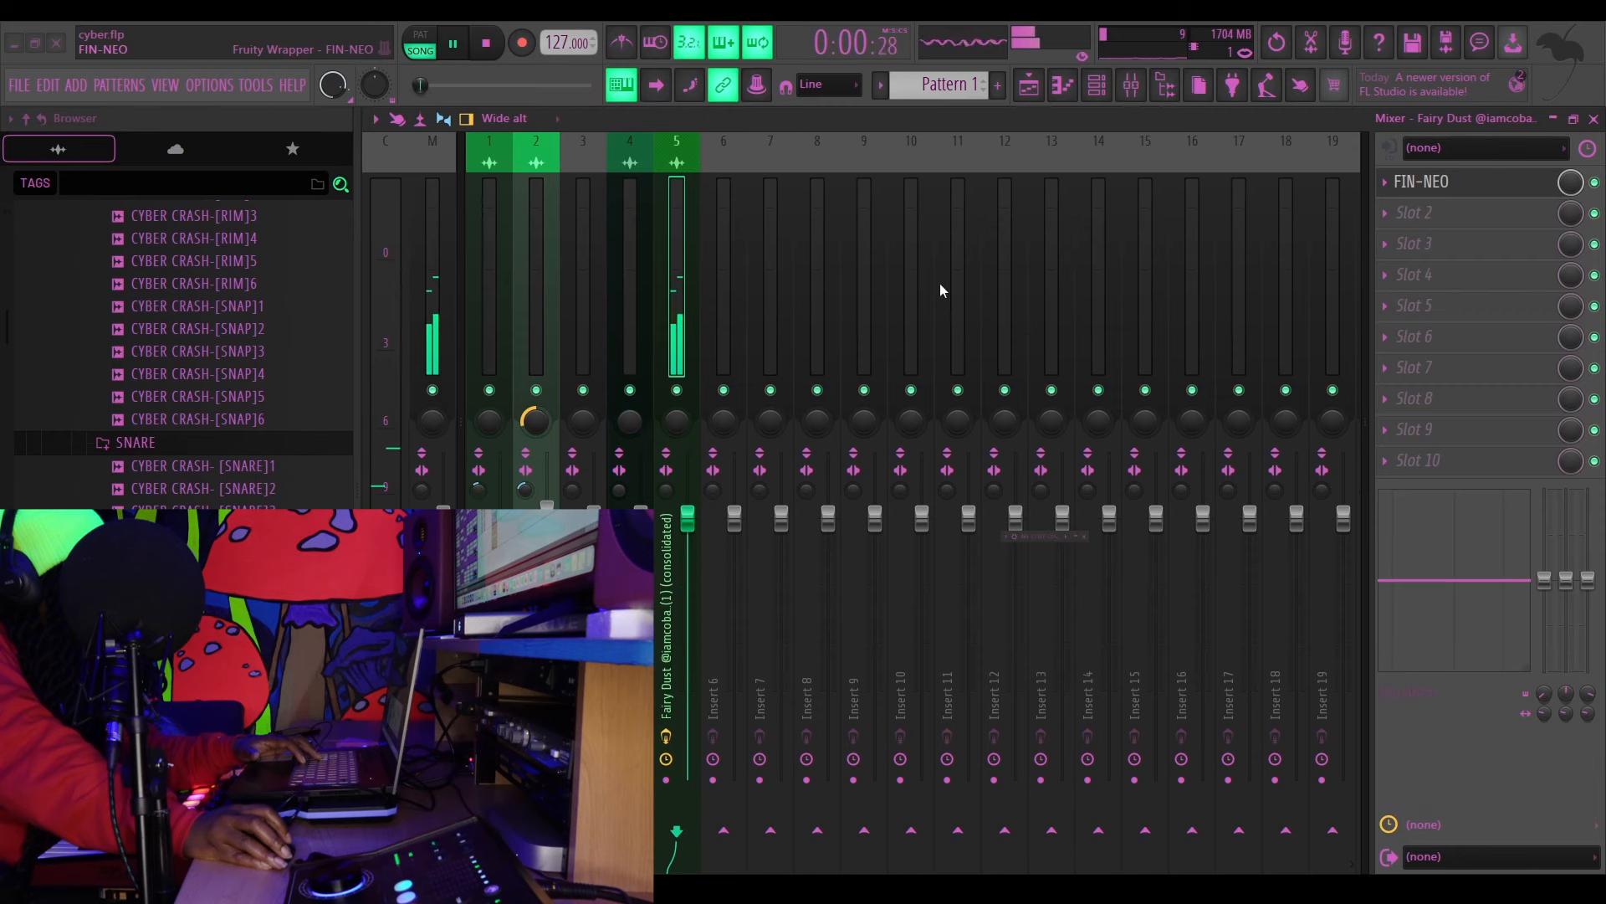
# Select mixer insert 1 to examine its effect chain and stop playback
pyautogui.press('Left')
pyautogui.press('Left')
pyautogui.press('Left')
pyautogui.press('Left')
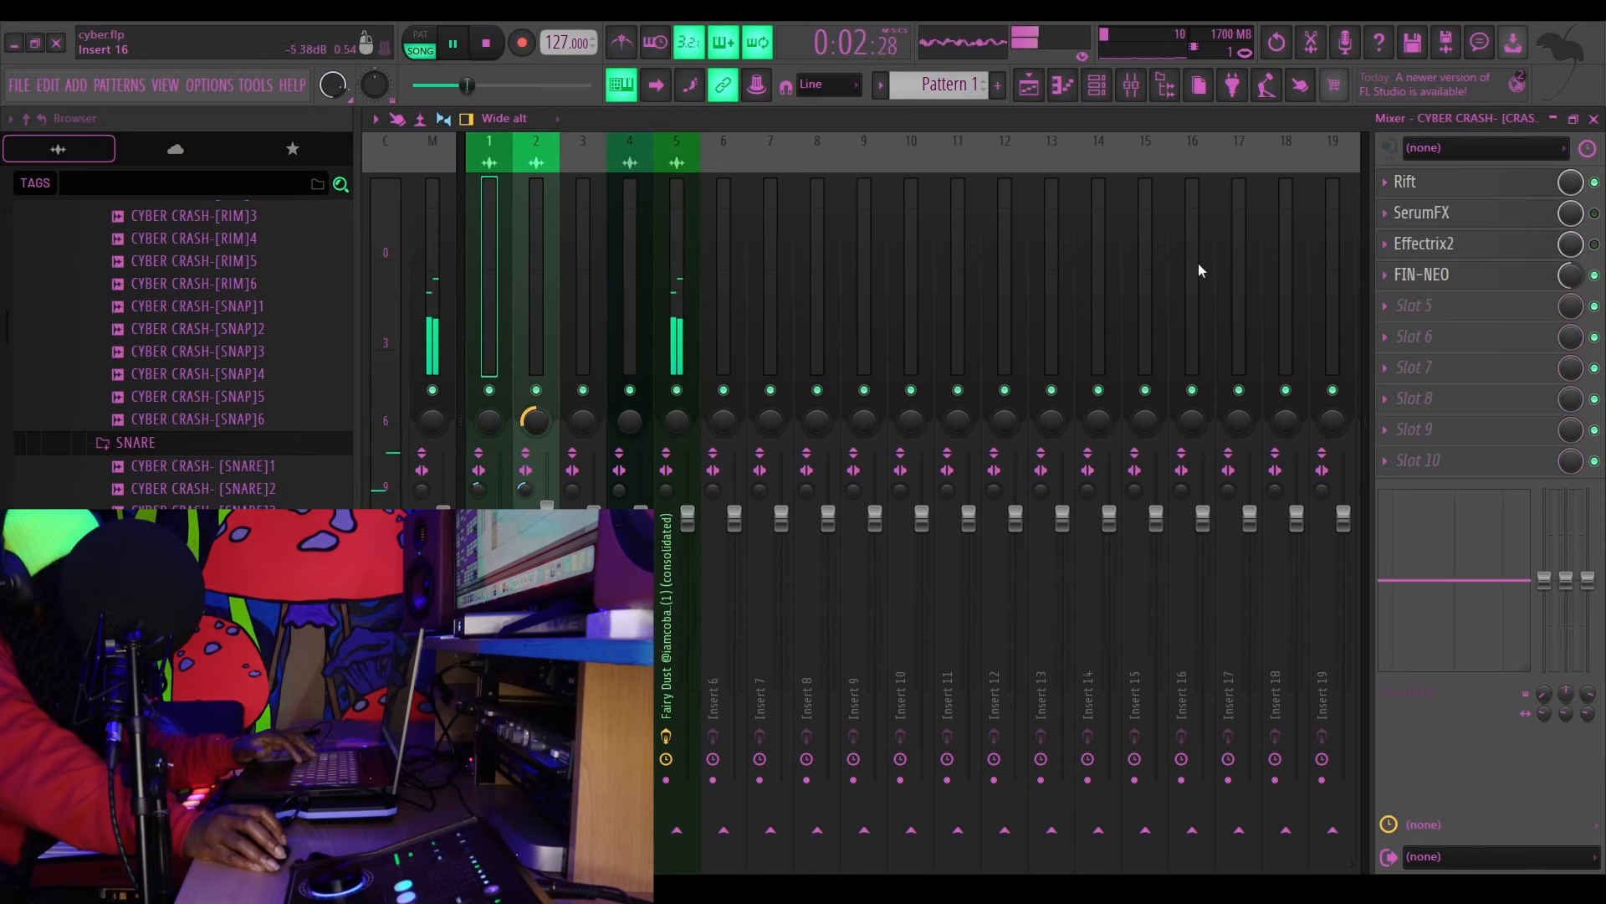
pyautogui.press('space')
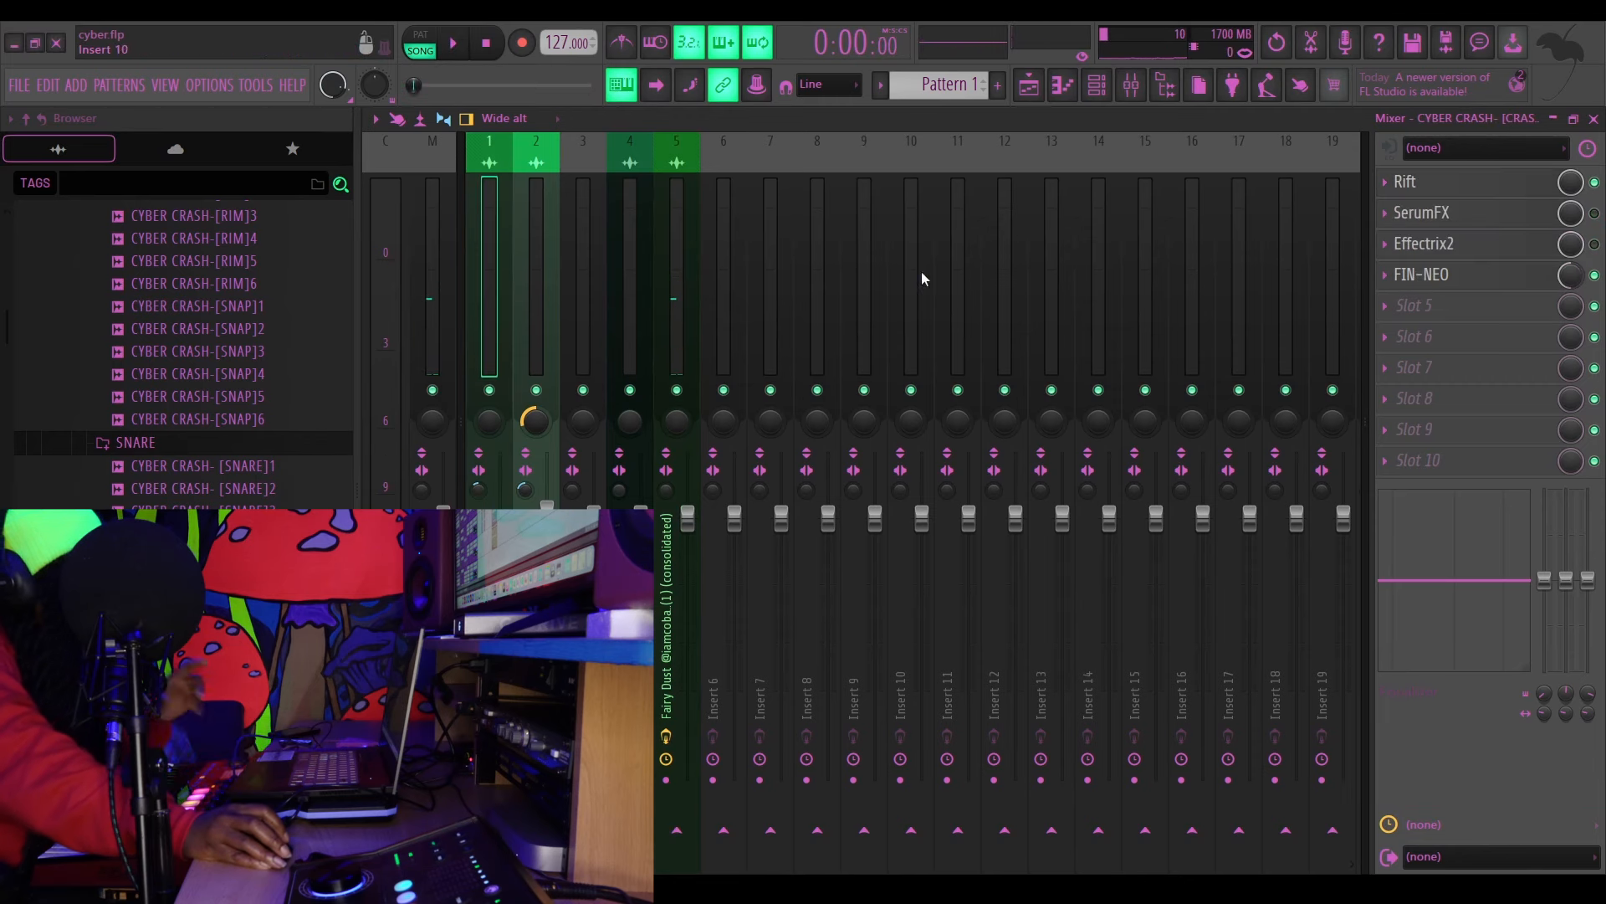
# Open the consolidated Fairy Dust clip's channel settings from the playlist, inspect them and close them
pyautogui.click(1029, 85)
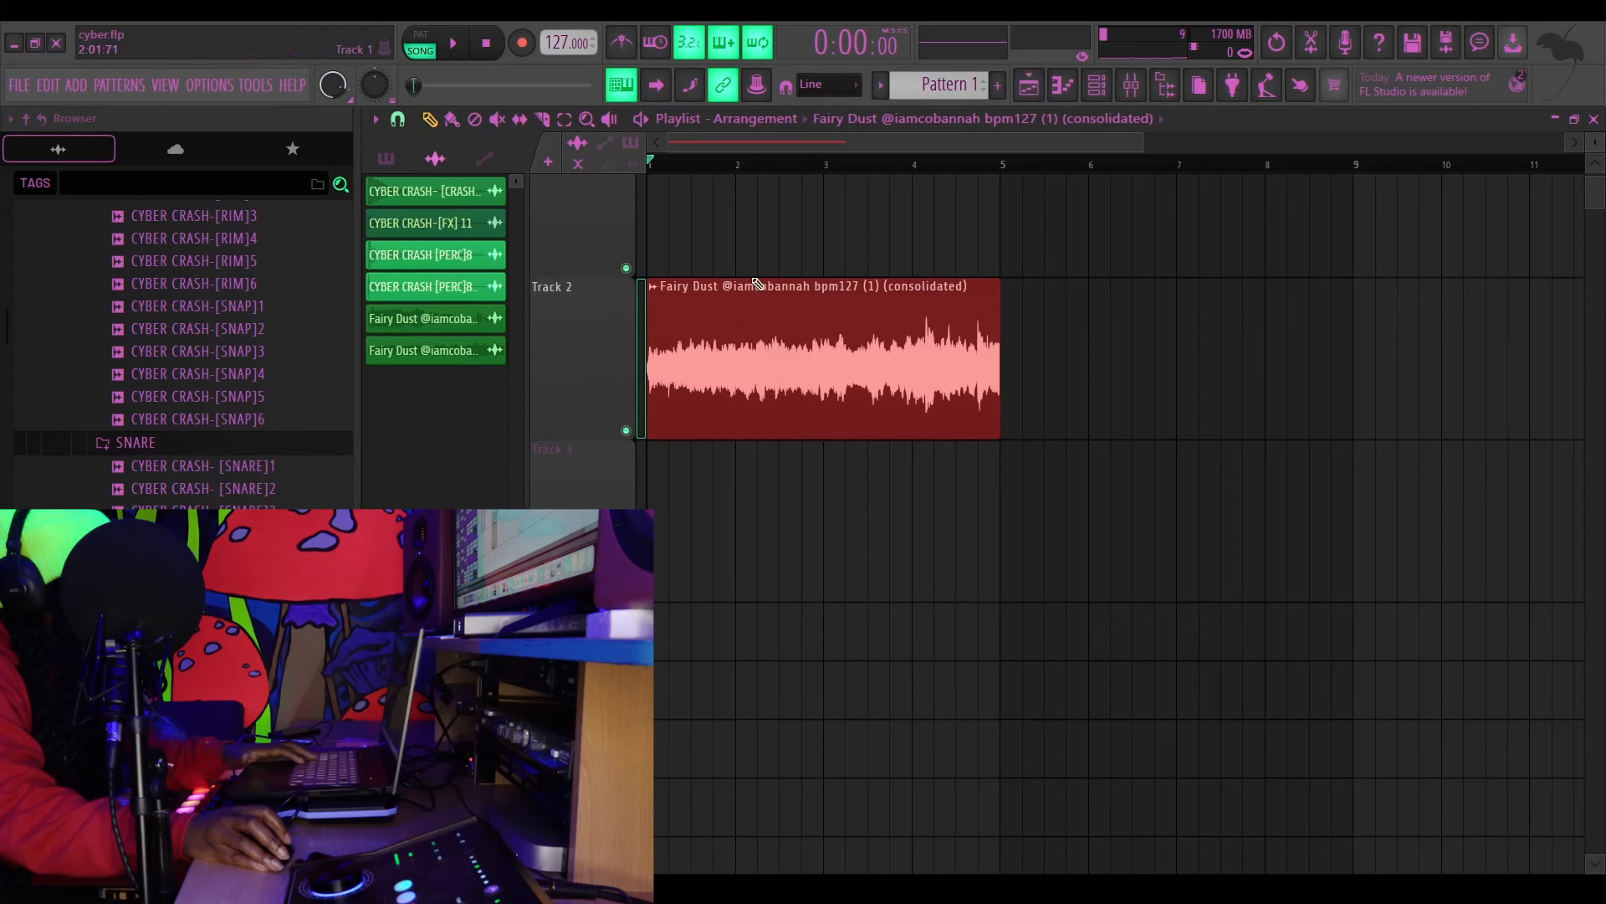
pyautogui.doubleClick(700, 343)
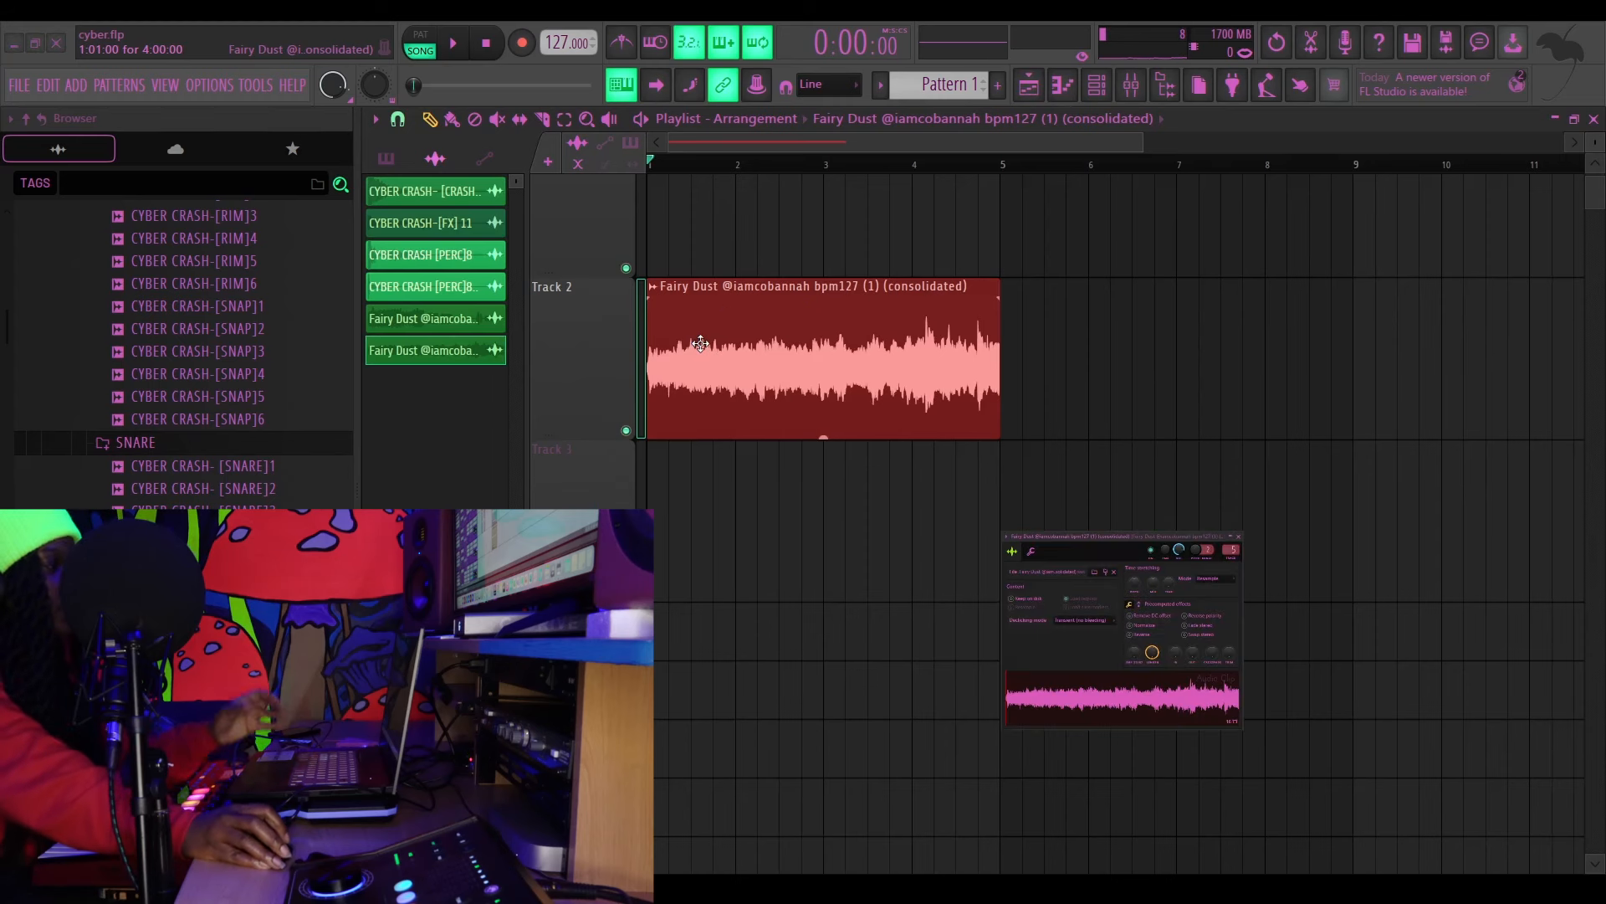
pyautogui.press('Escape')
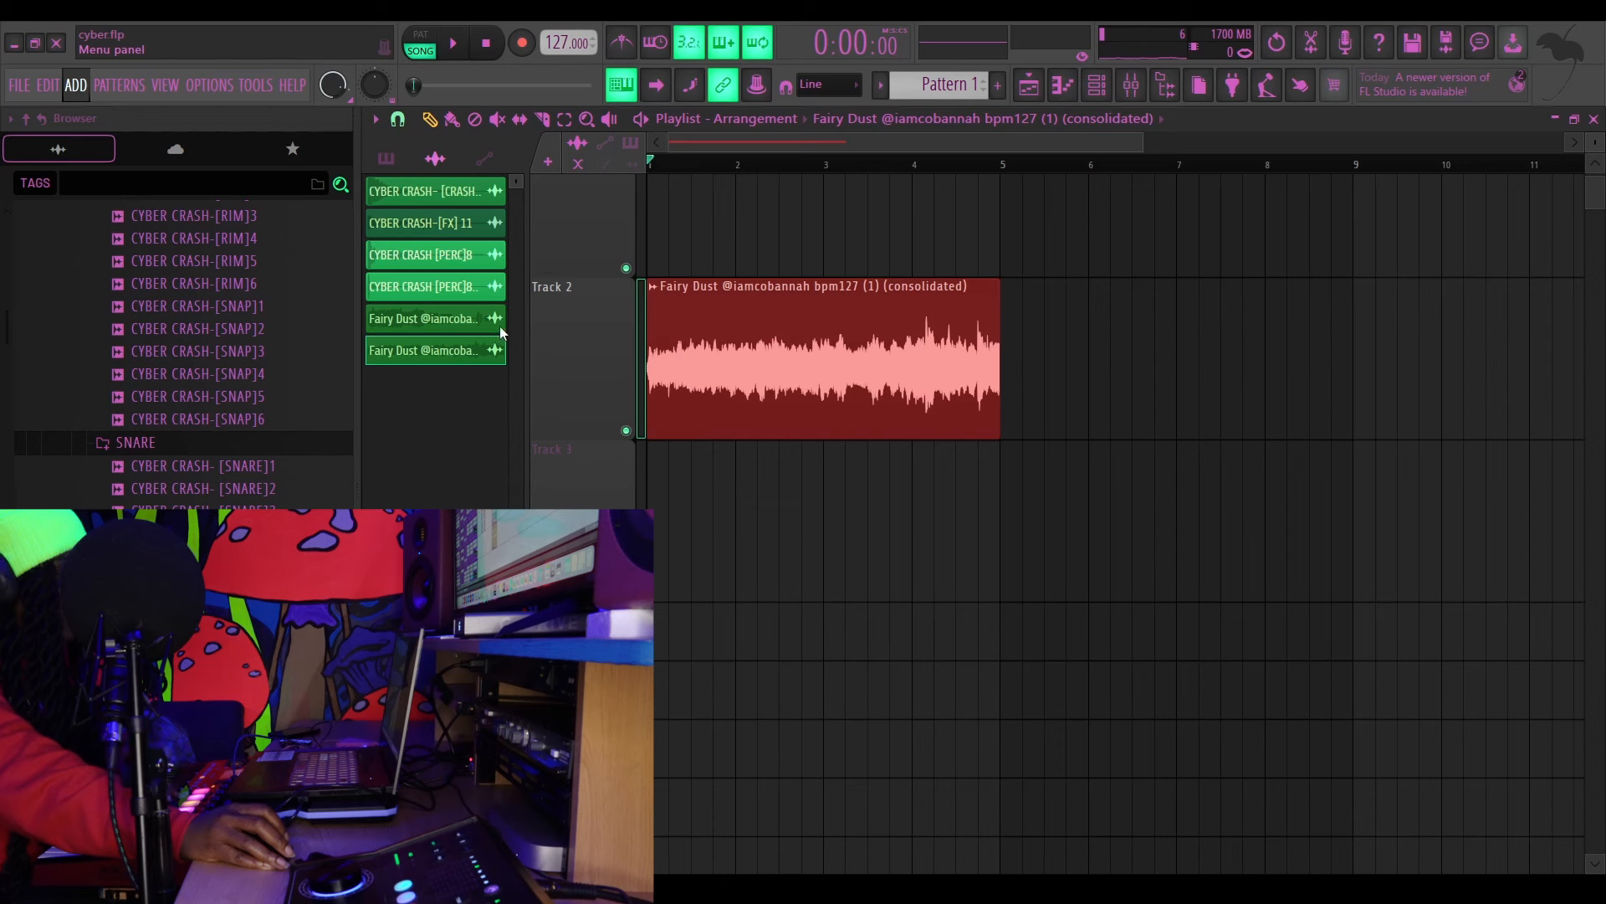
# Close the Xpand!2 plugin window and open that channel's piano roll from the channel rack
pyautogui.press('F6')
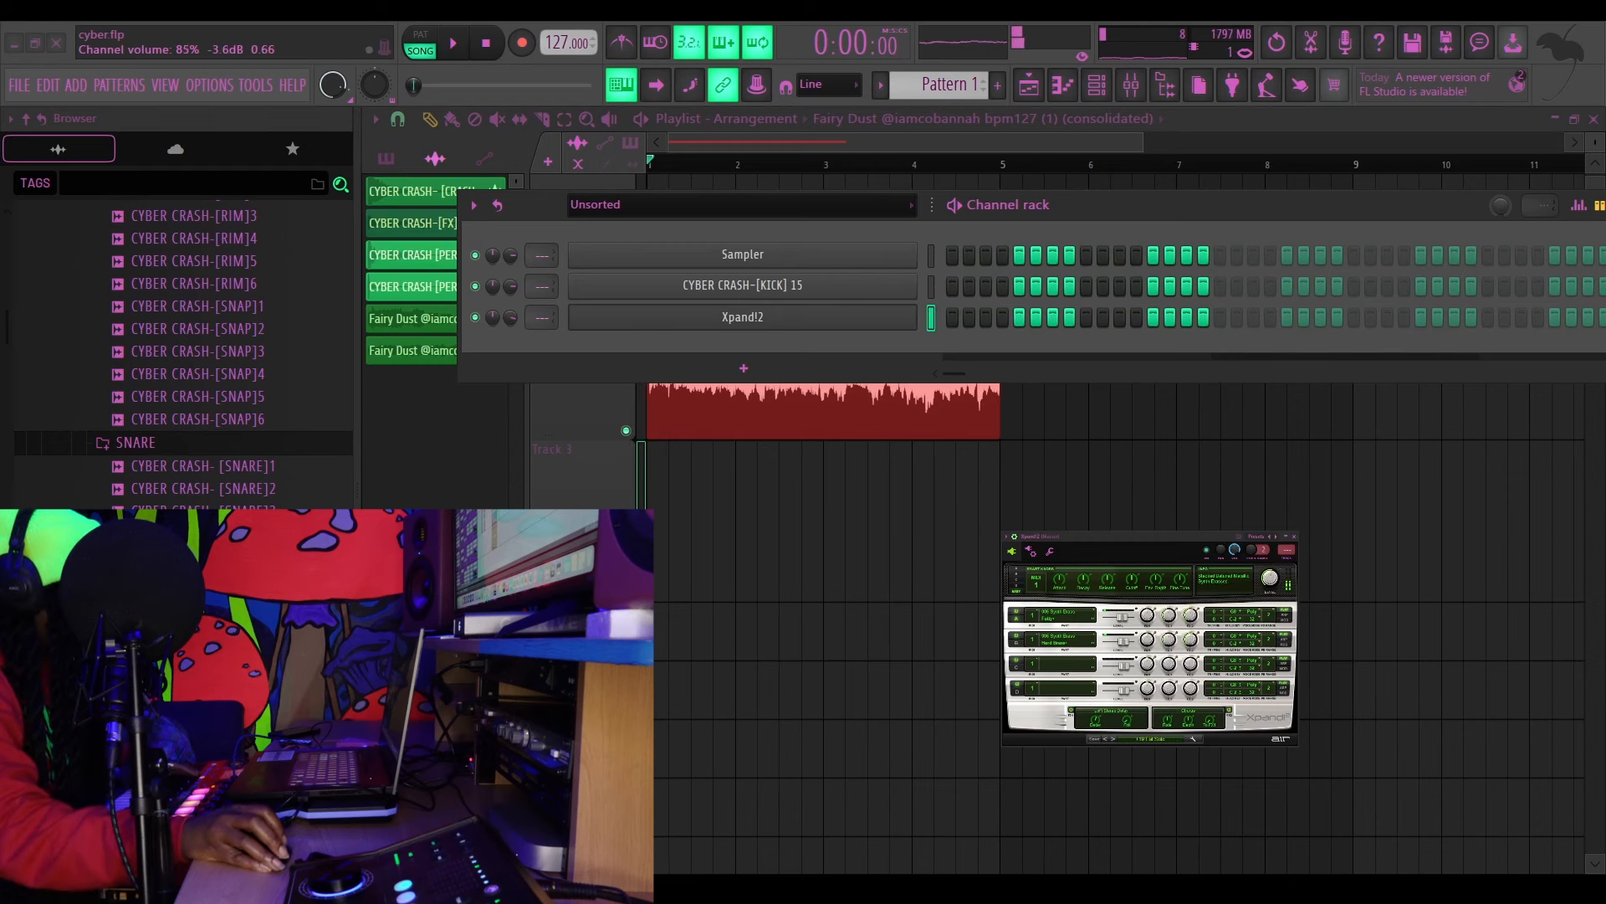
pyautogui.press('Escape')
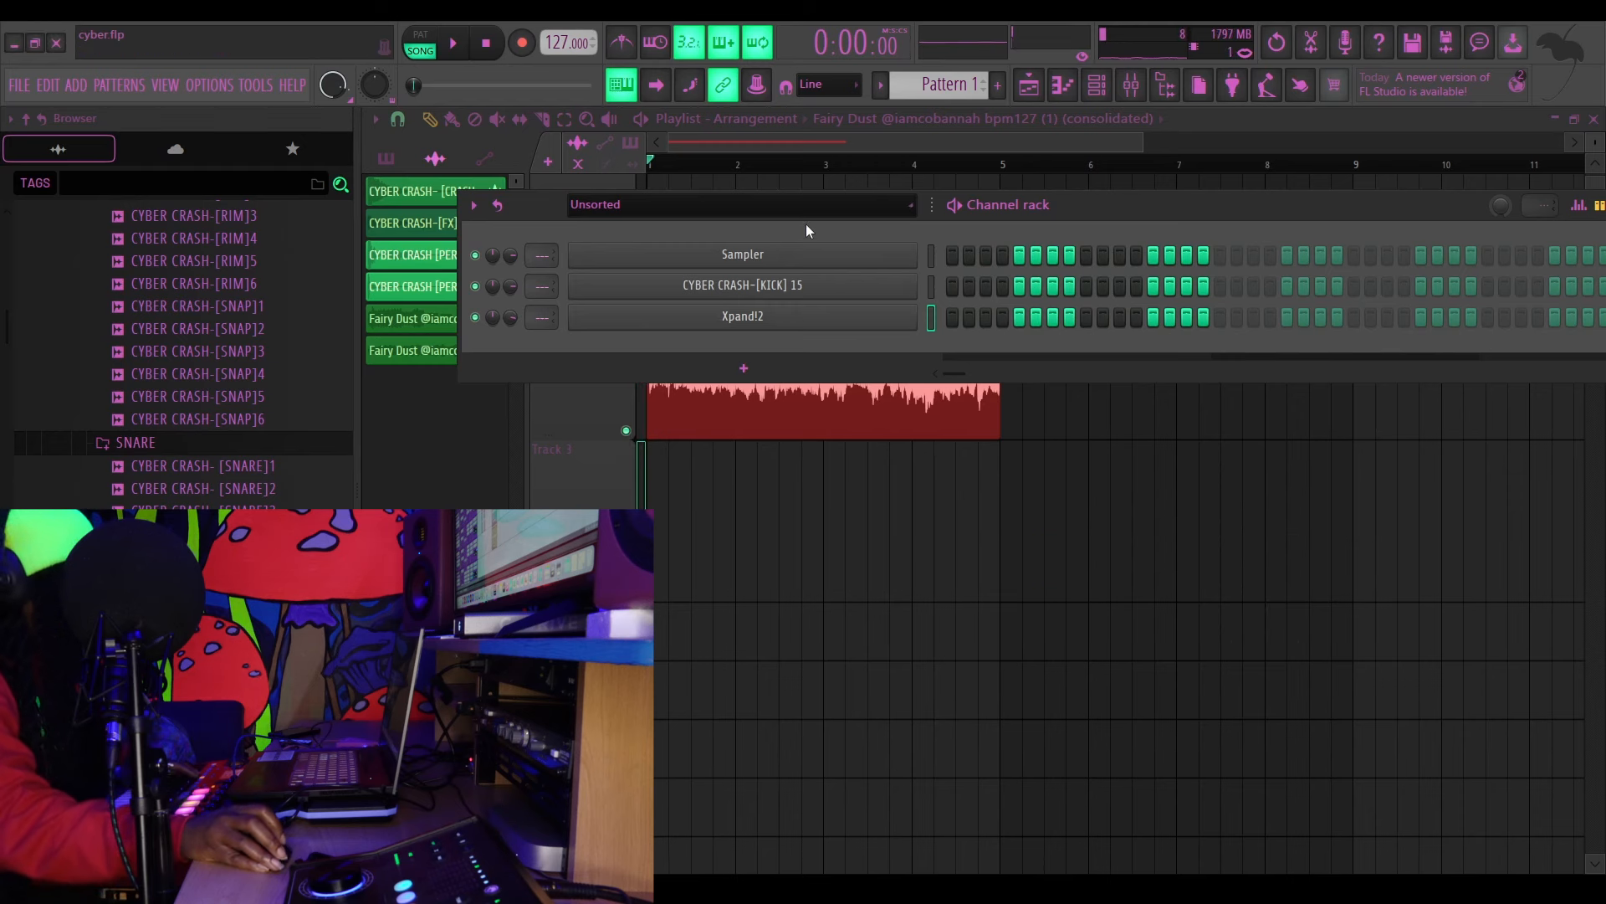
pyautogui.click(912, 316)
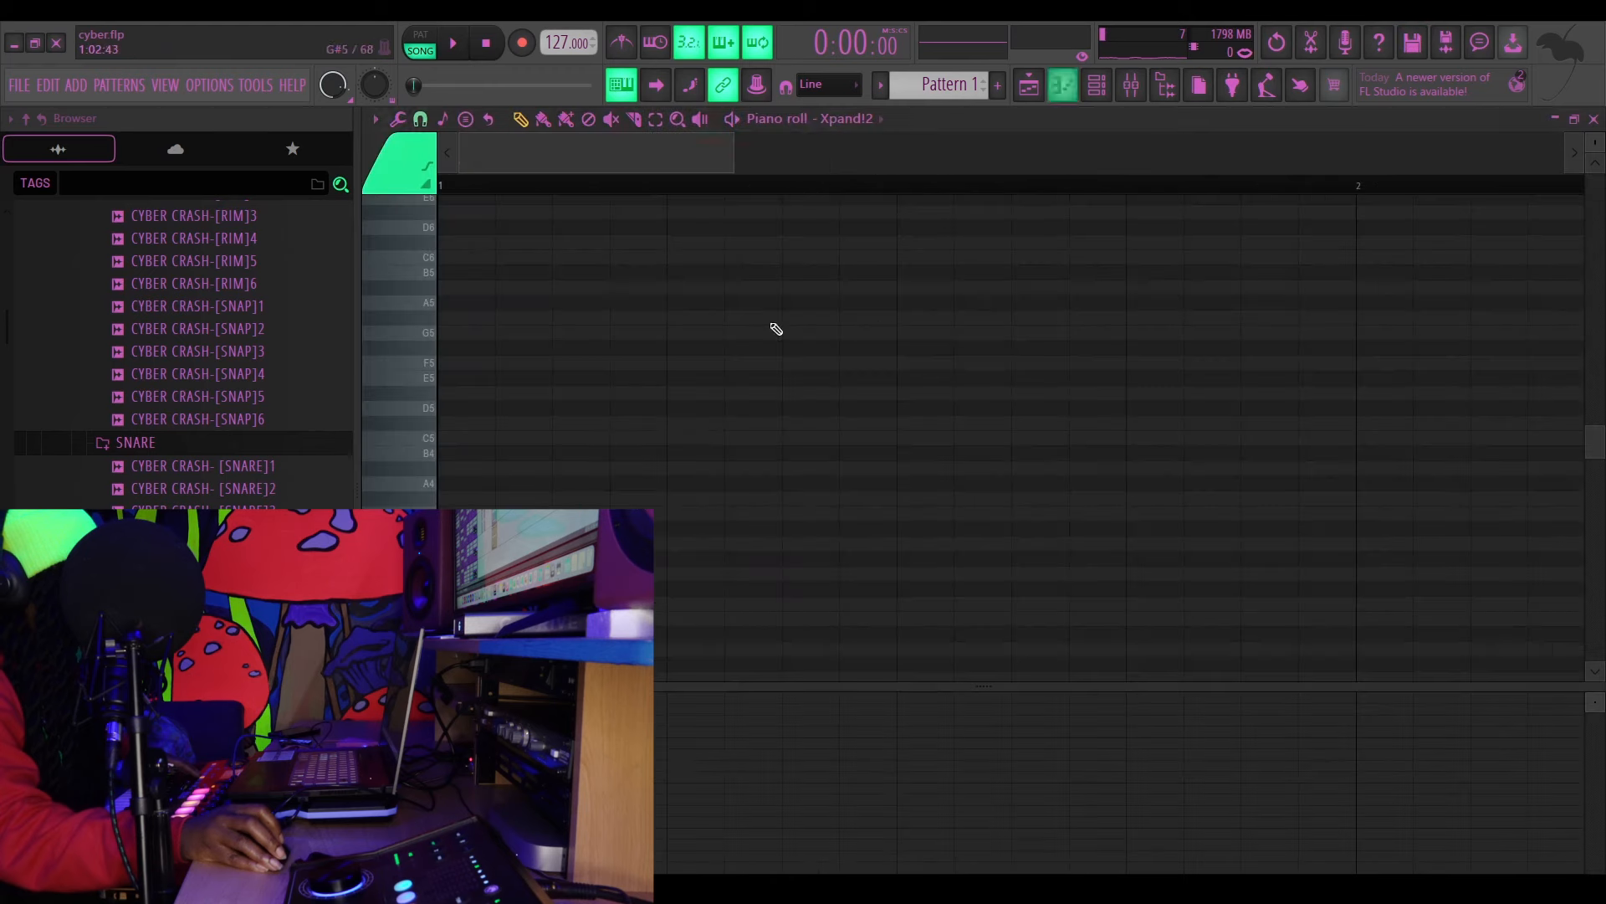
# Draw a G#2 note at the start of bar 1 in the Xpand!2 piano roll and extend it to one full bar
pyautogui.scroll(3, 451, 348)
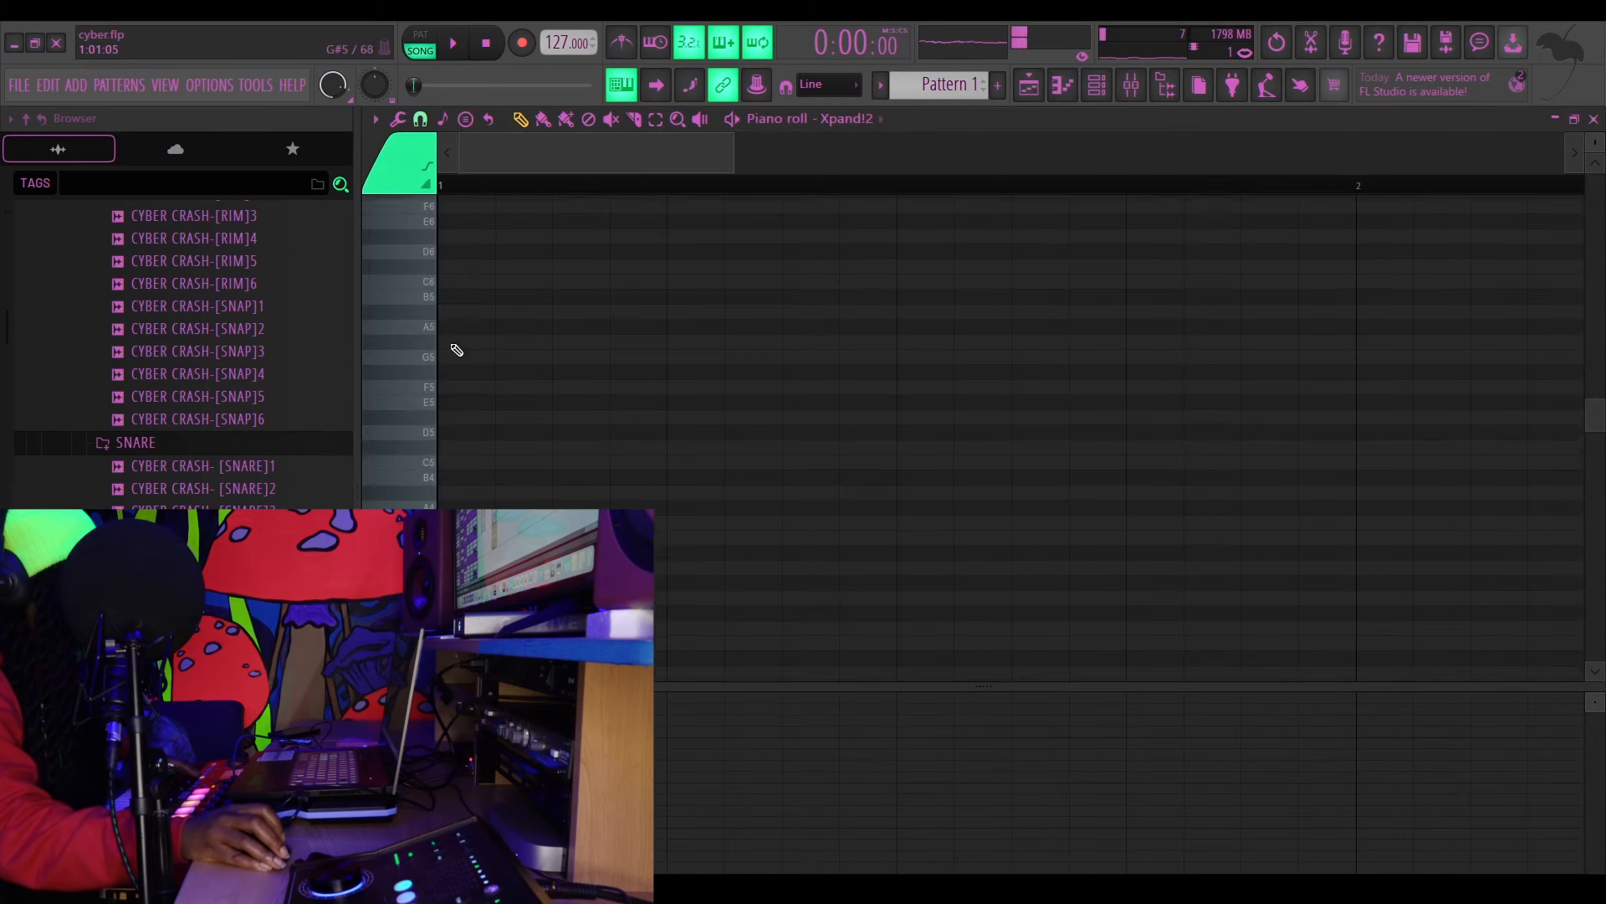
pyautogui.scroll(-9, 422, 369)
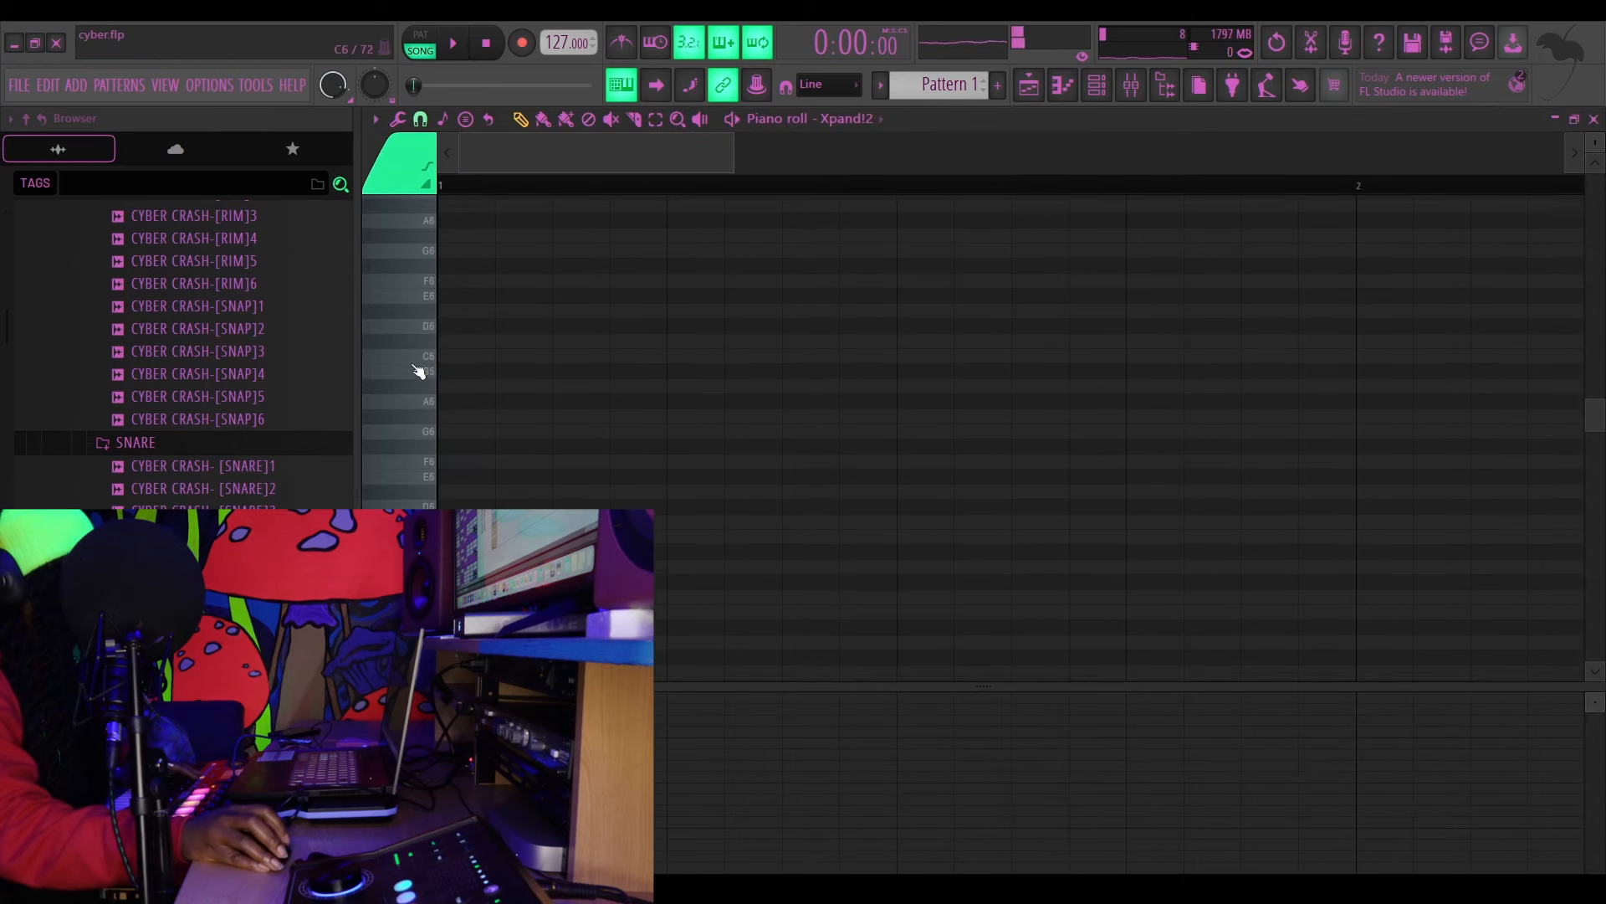
pyautogui.scroll(1, 444, 377)
pyautogui.click(469, 407)
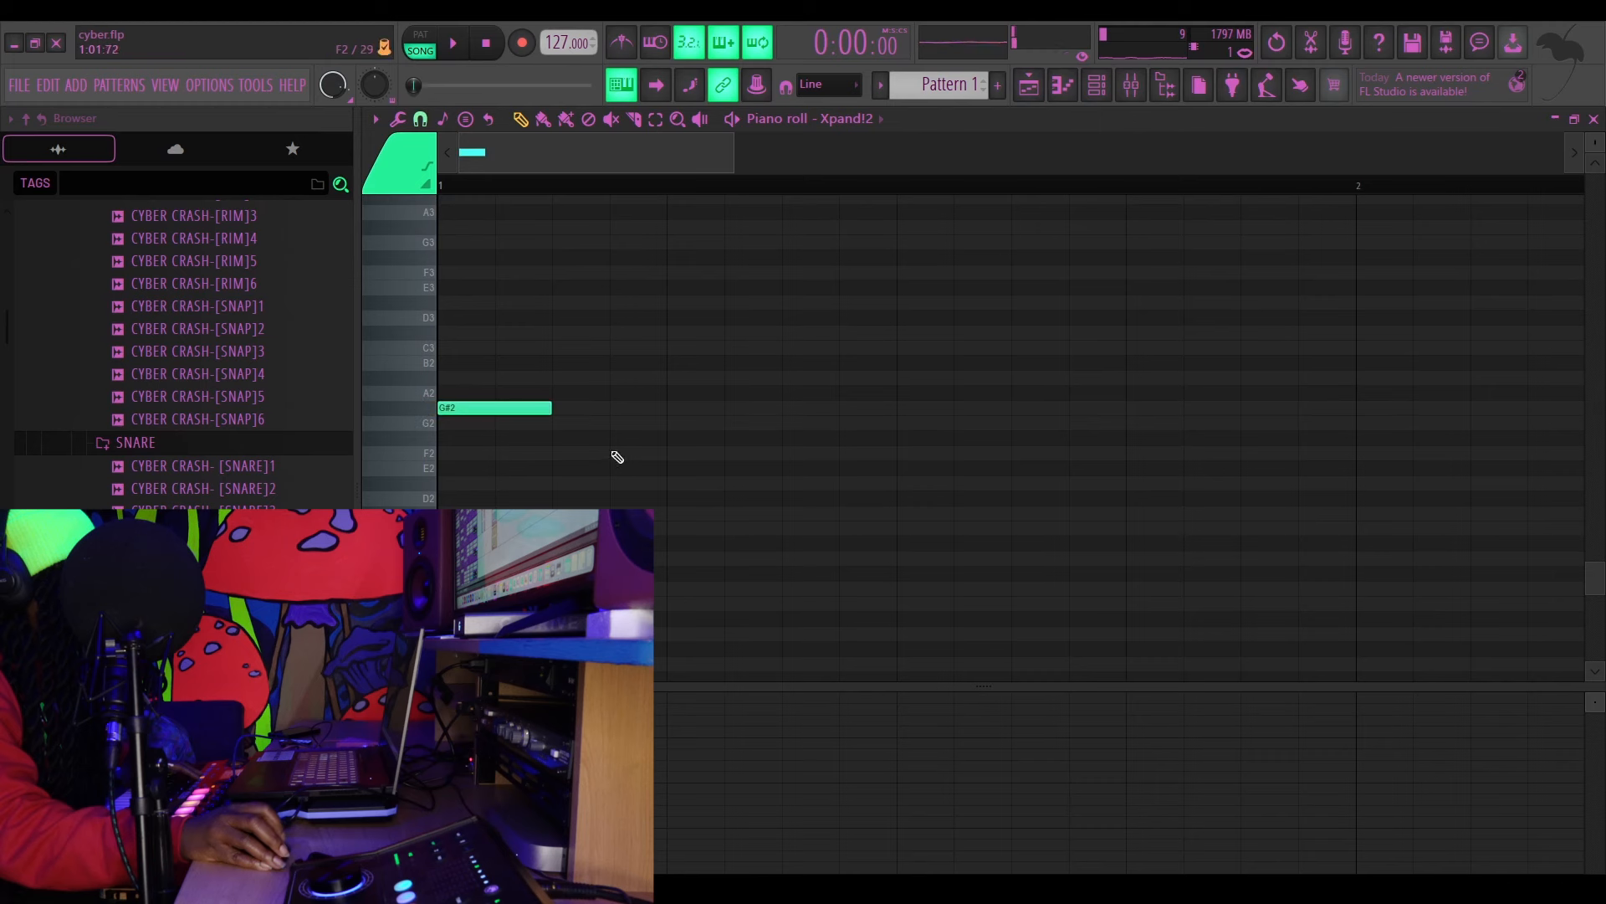
pyautogui.moveTo(562, 416); pyautogui.dragTo(1371, 285)
pyautogui.scroll(-1, 1122, 203)
pyautogui.scroll(-2, 1113, 192)
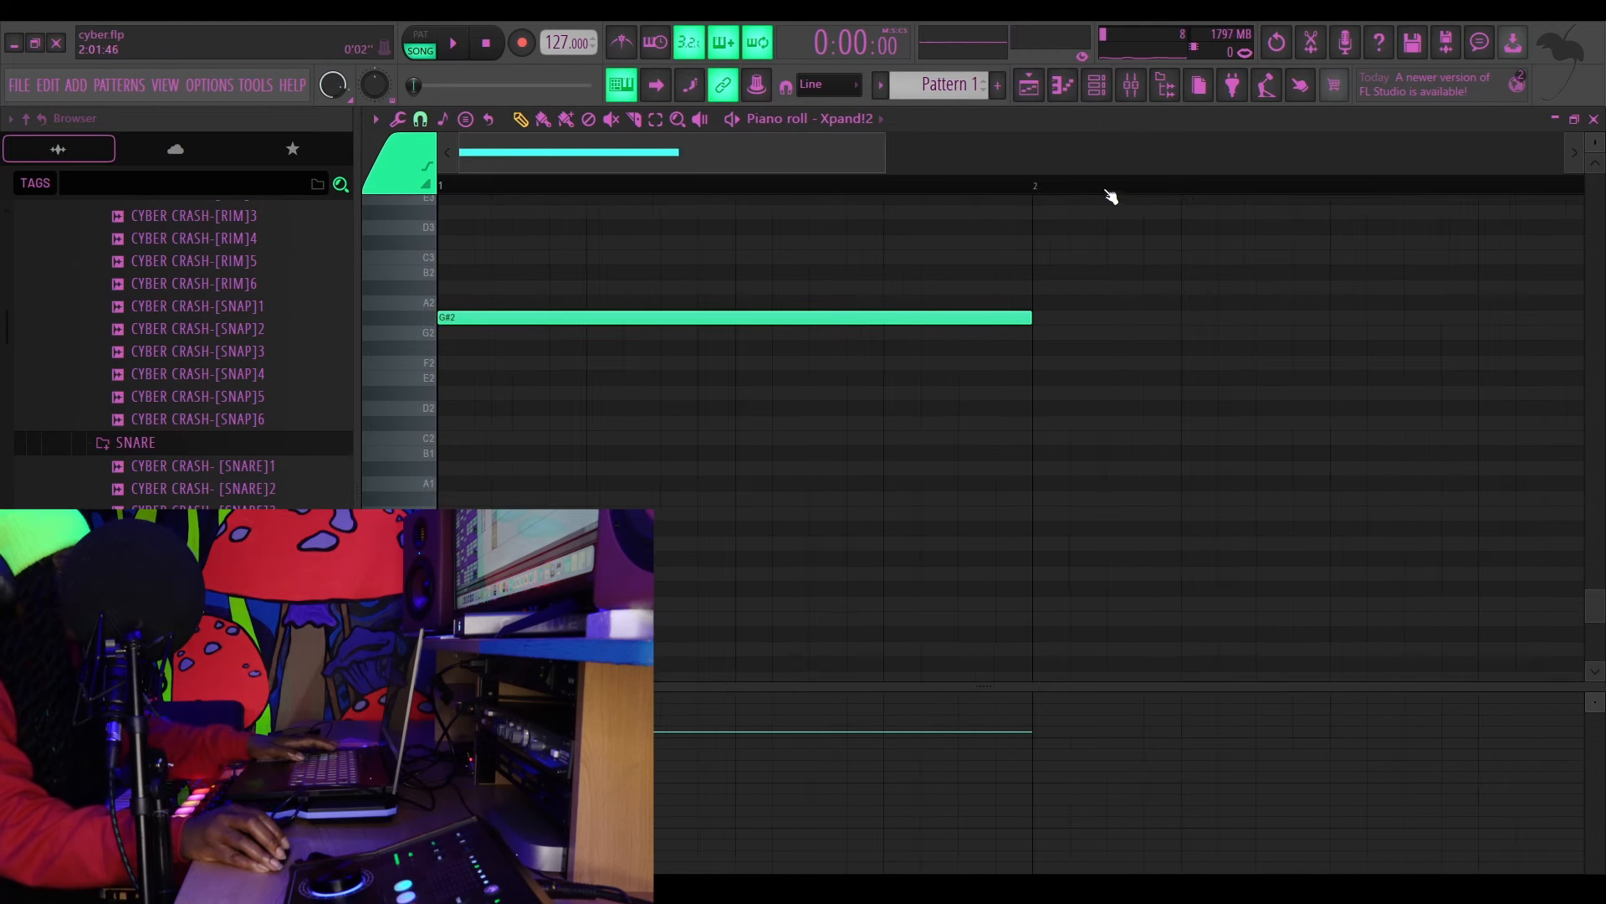
pyautogui.scroll(-1, 1087, 259)
pyautogui.scroll(3, 1037, 272)
pyautogui.scroll(-3, 925, 187)
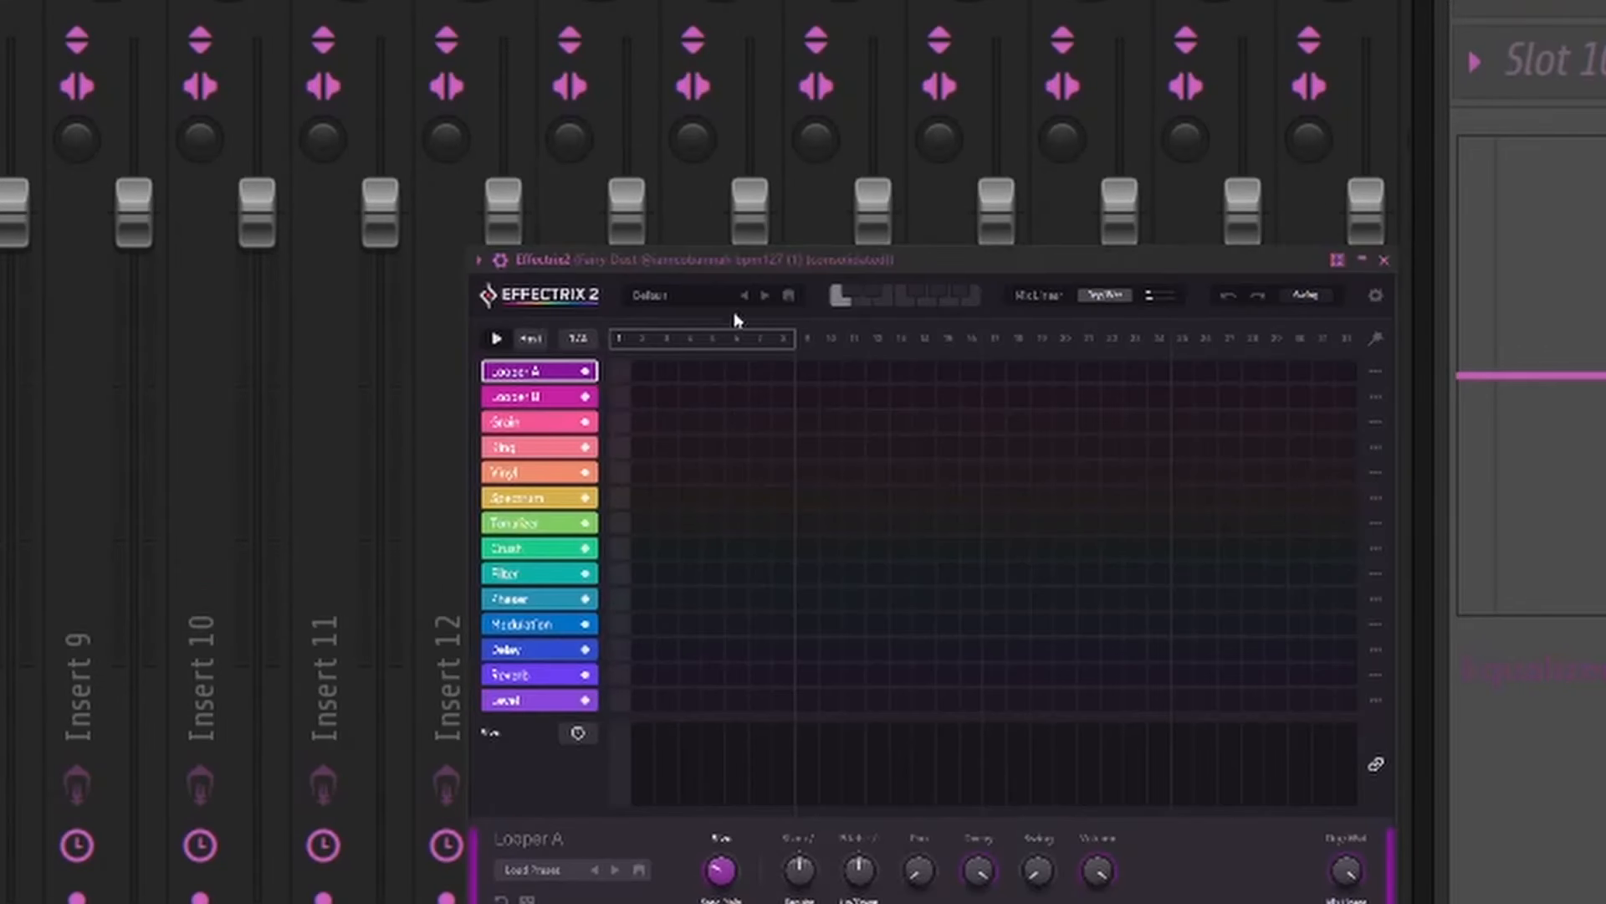
# Browse the Effectrix 2 presets and audition Sparkle in May from the Mystic category
pyautogui.click(712, 305)
pyautogui.scroll(-6, 778, 668)
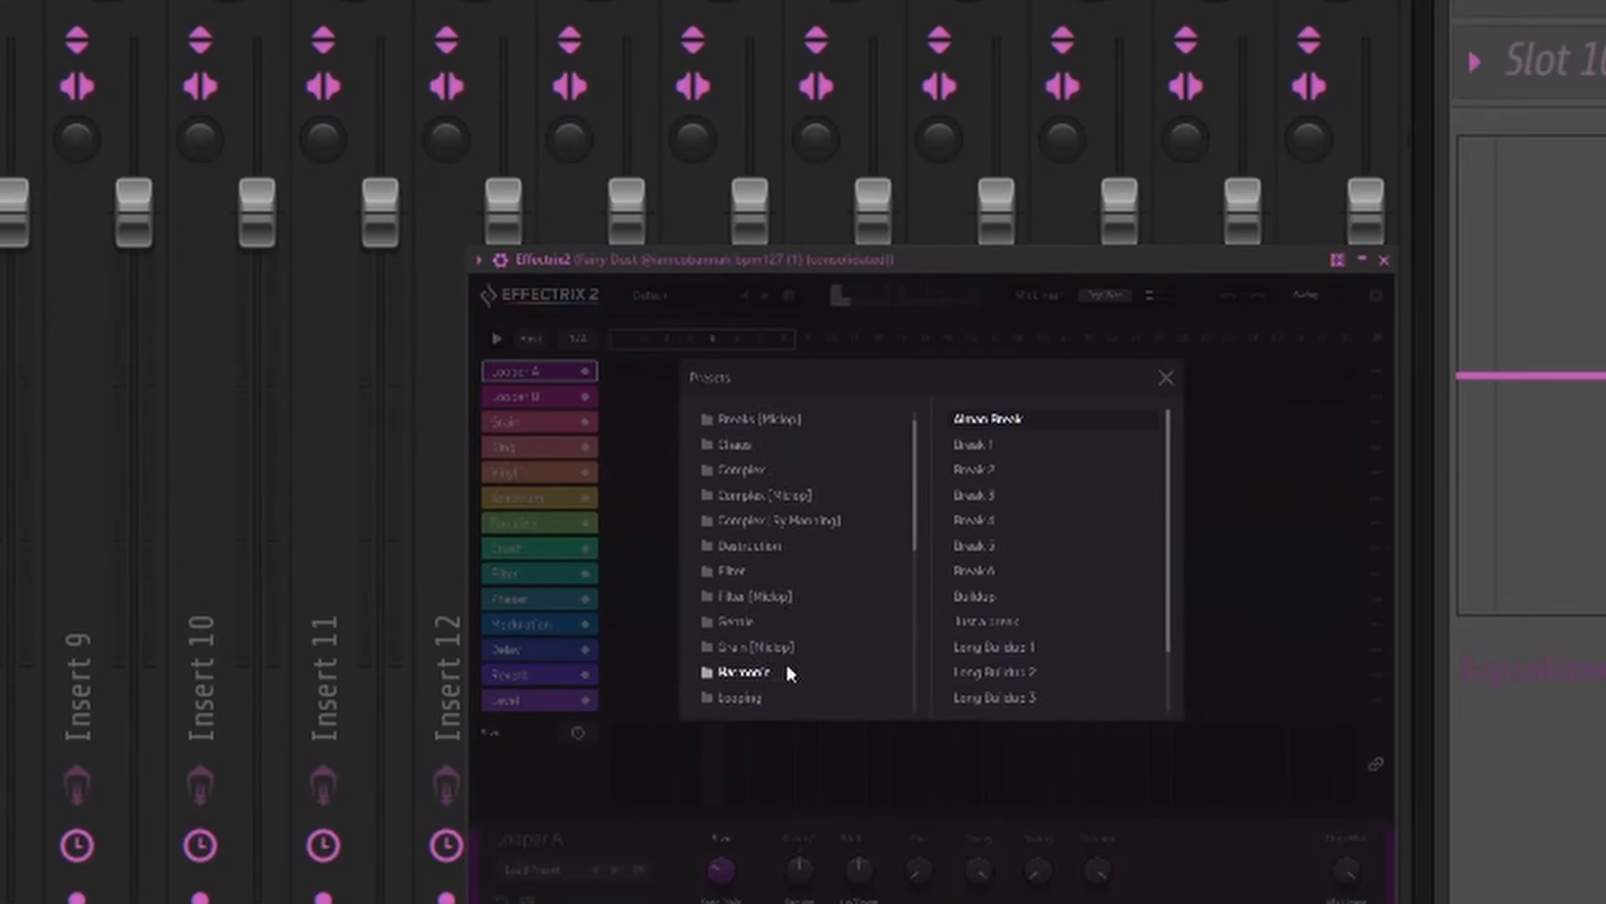
pyautogui.scroll(-1, 765, 684)
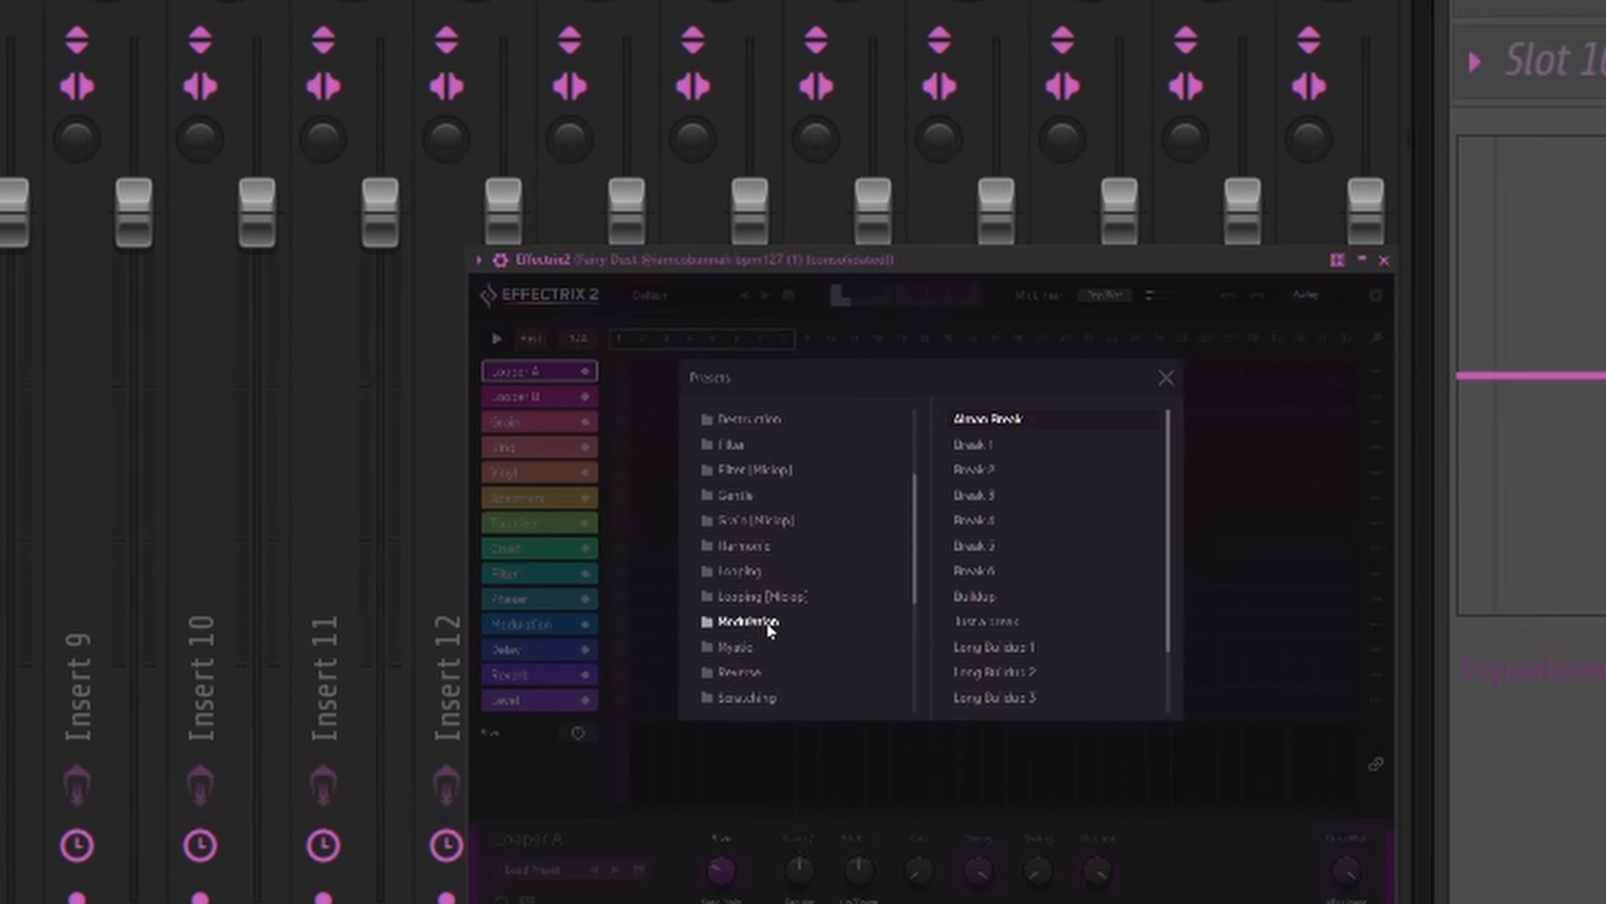
pyautogui.click(736, 648)
pyautogui.click(997, 494)
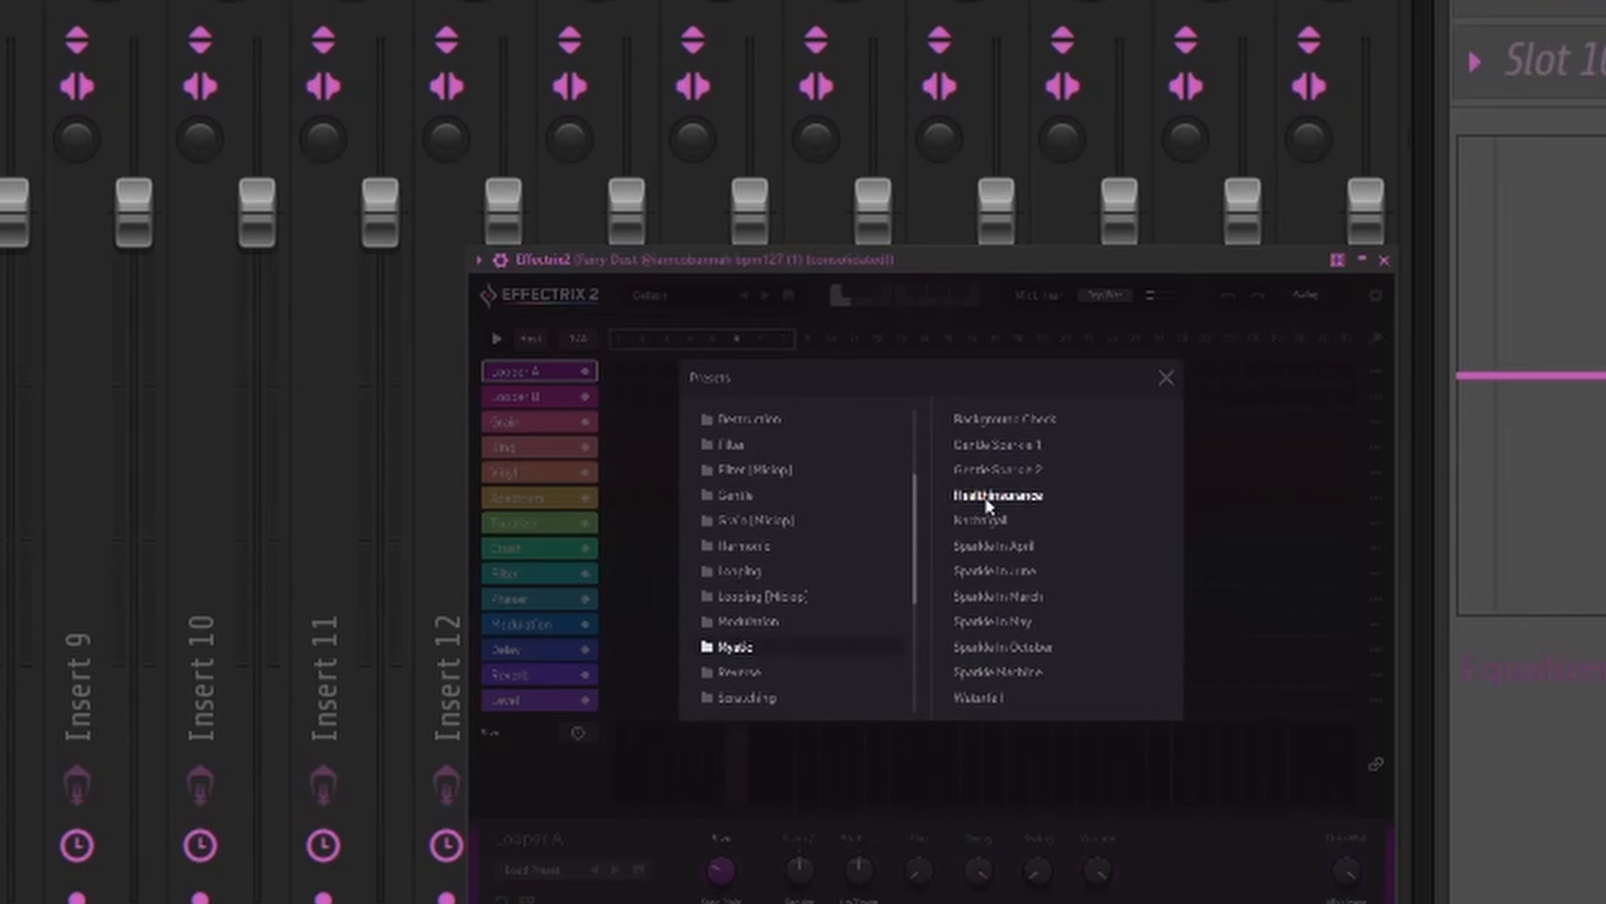
pyautogui.click(992, 621)
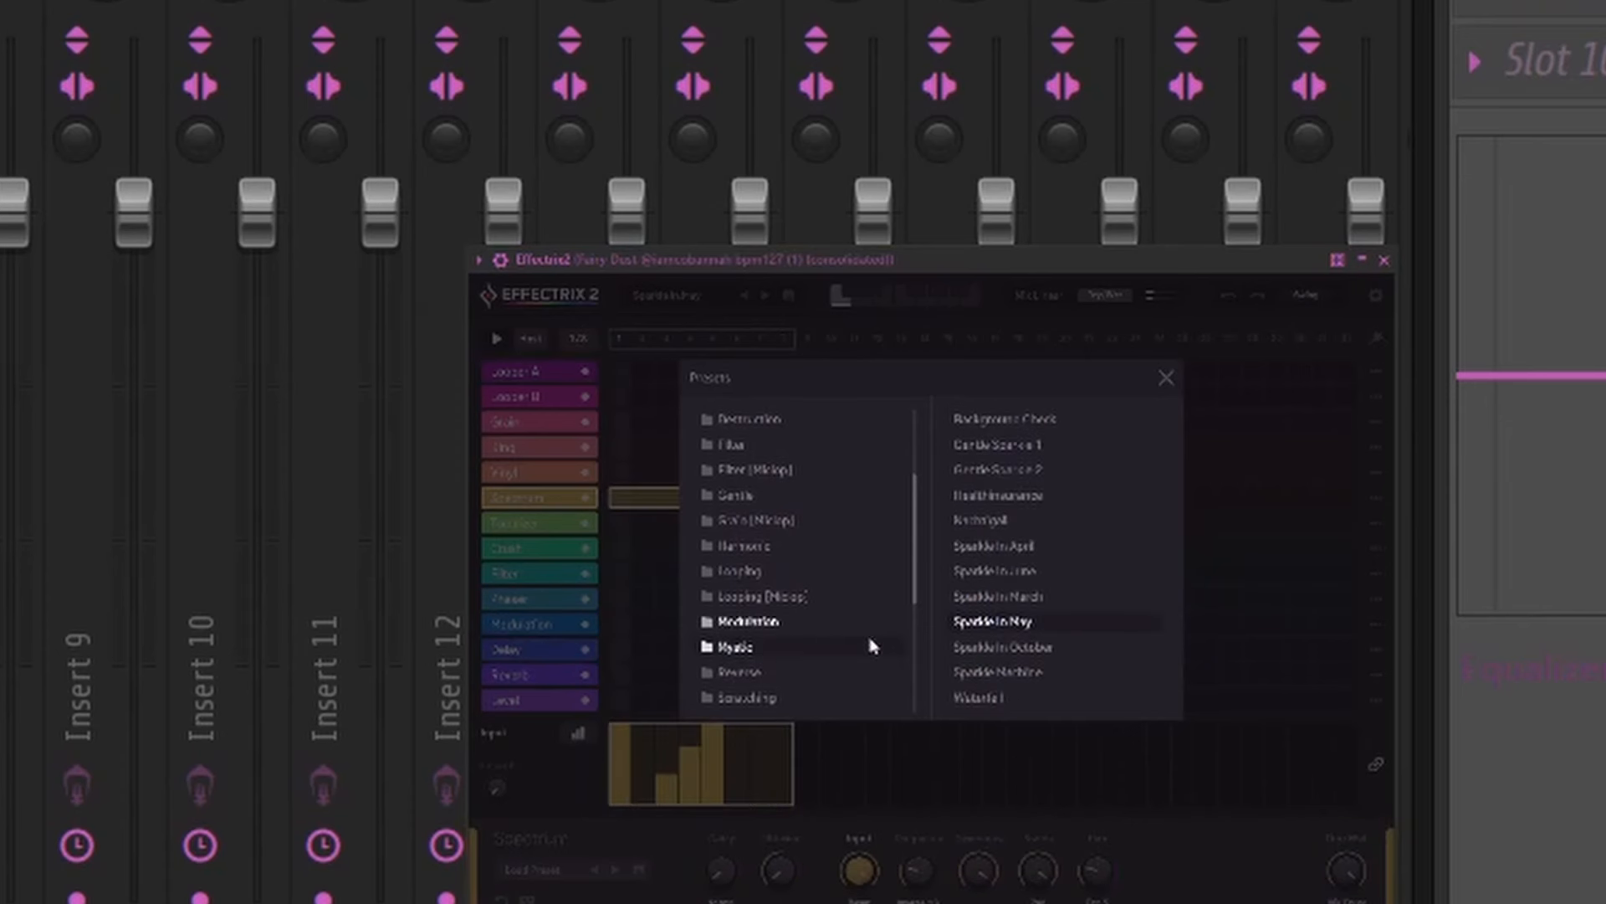
# Switch to the Reverse preset category, audition Vinyl Reverse and load Looping Reverse
pyautogui.click(772, 673)
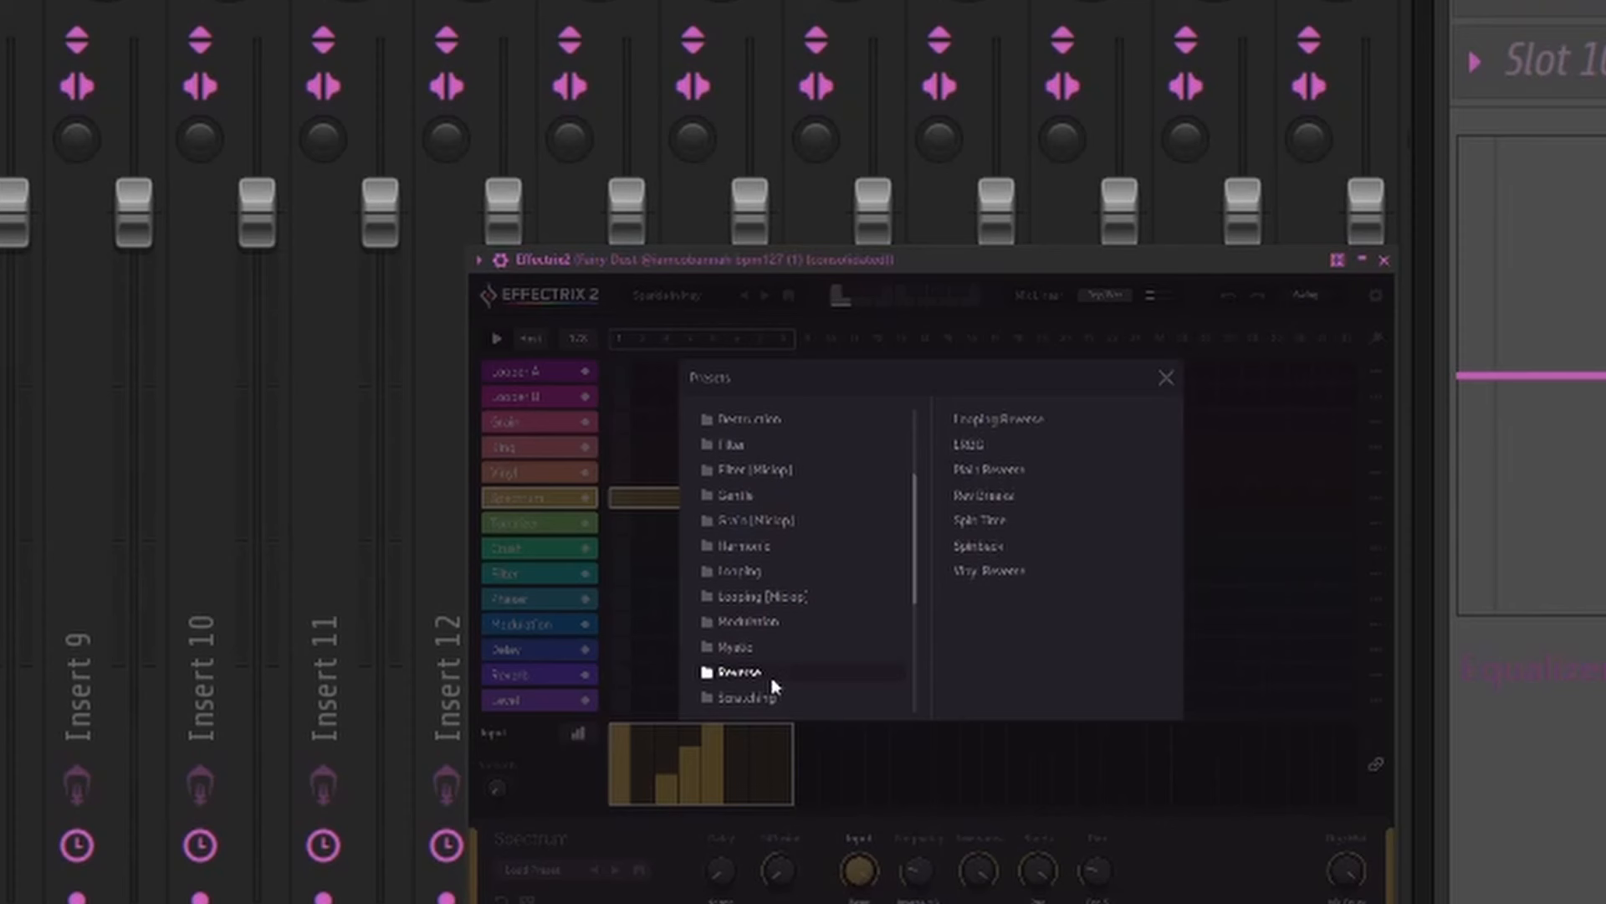
pyautogui.click(1034, 546)
pyautogui.click(1007, 571)
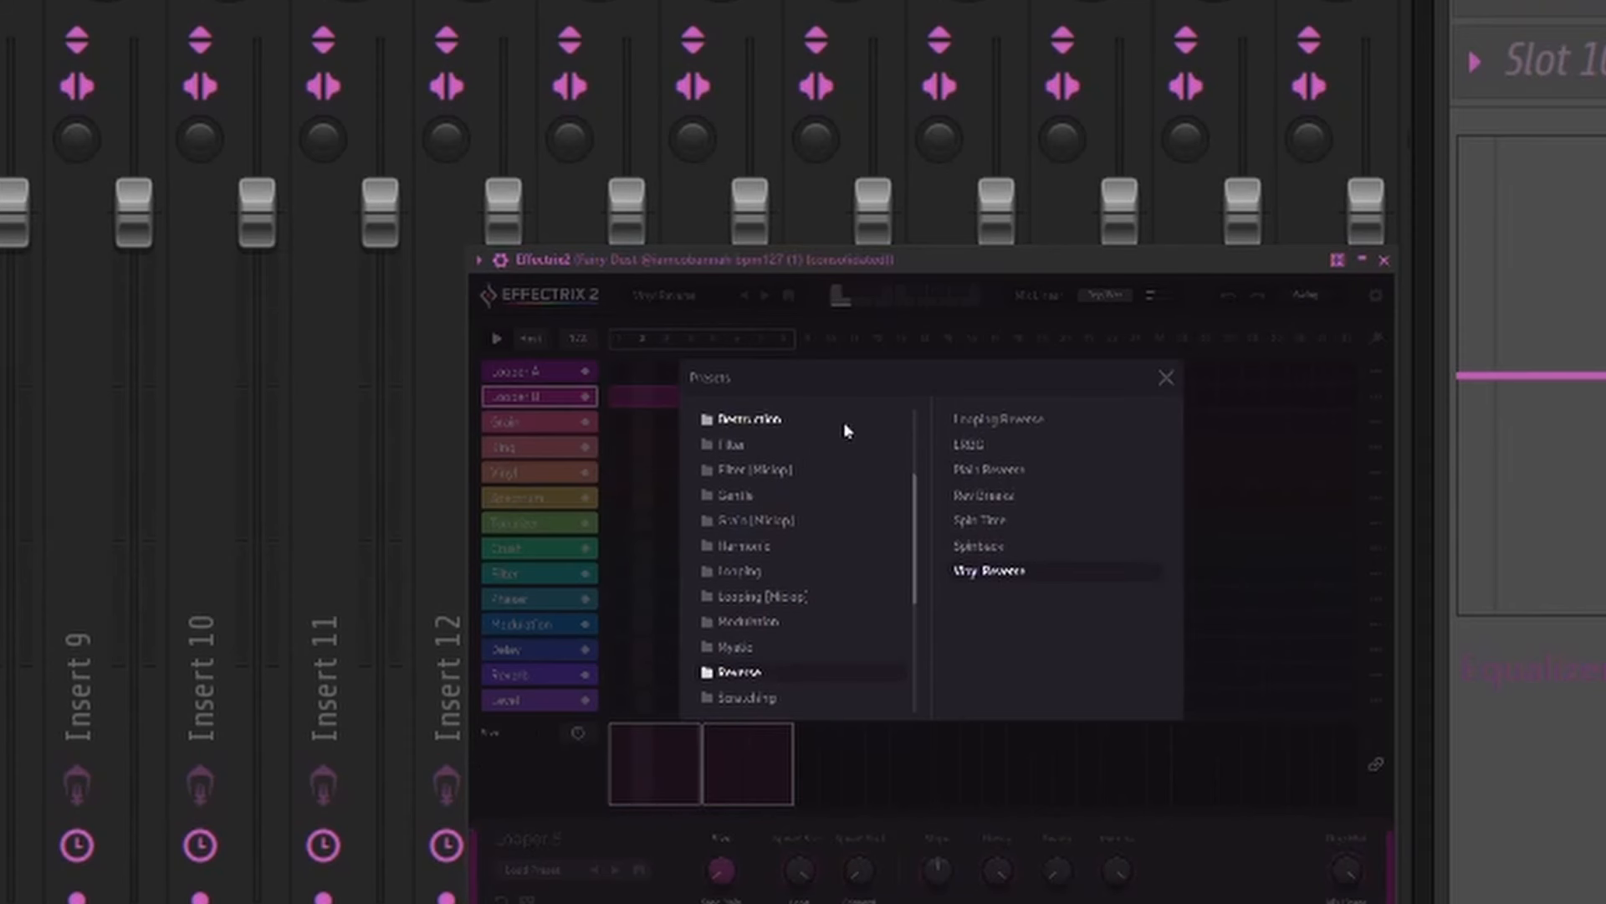
pyautogui.click(1019, 420)
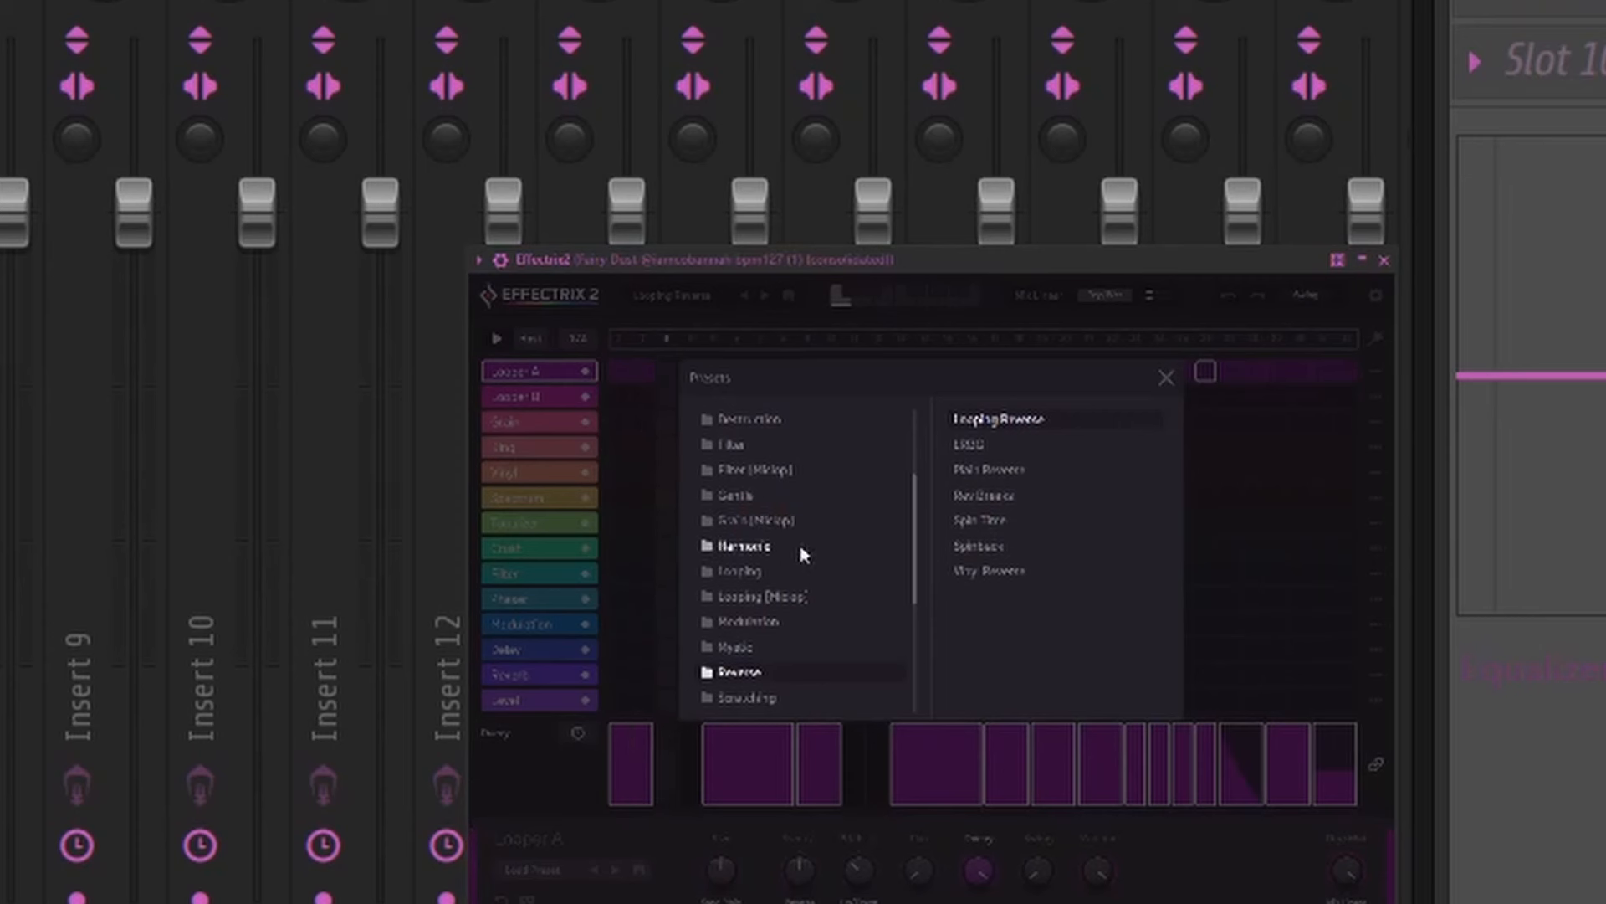
# Audition other presets in the Reverse category, including Plain Reverse, Rev Breaks and Spinback
pyautogui.scroll(-1, 801, 555)
pyautogui.scroll(-1, 791, 559)
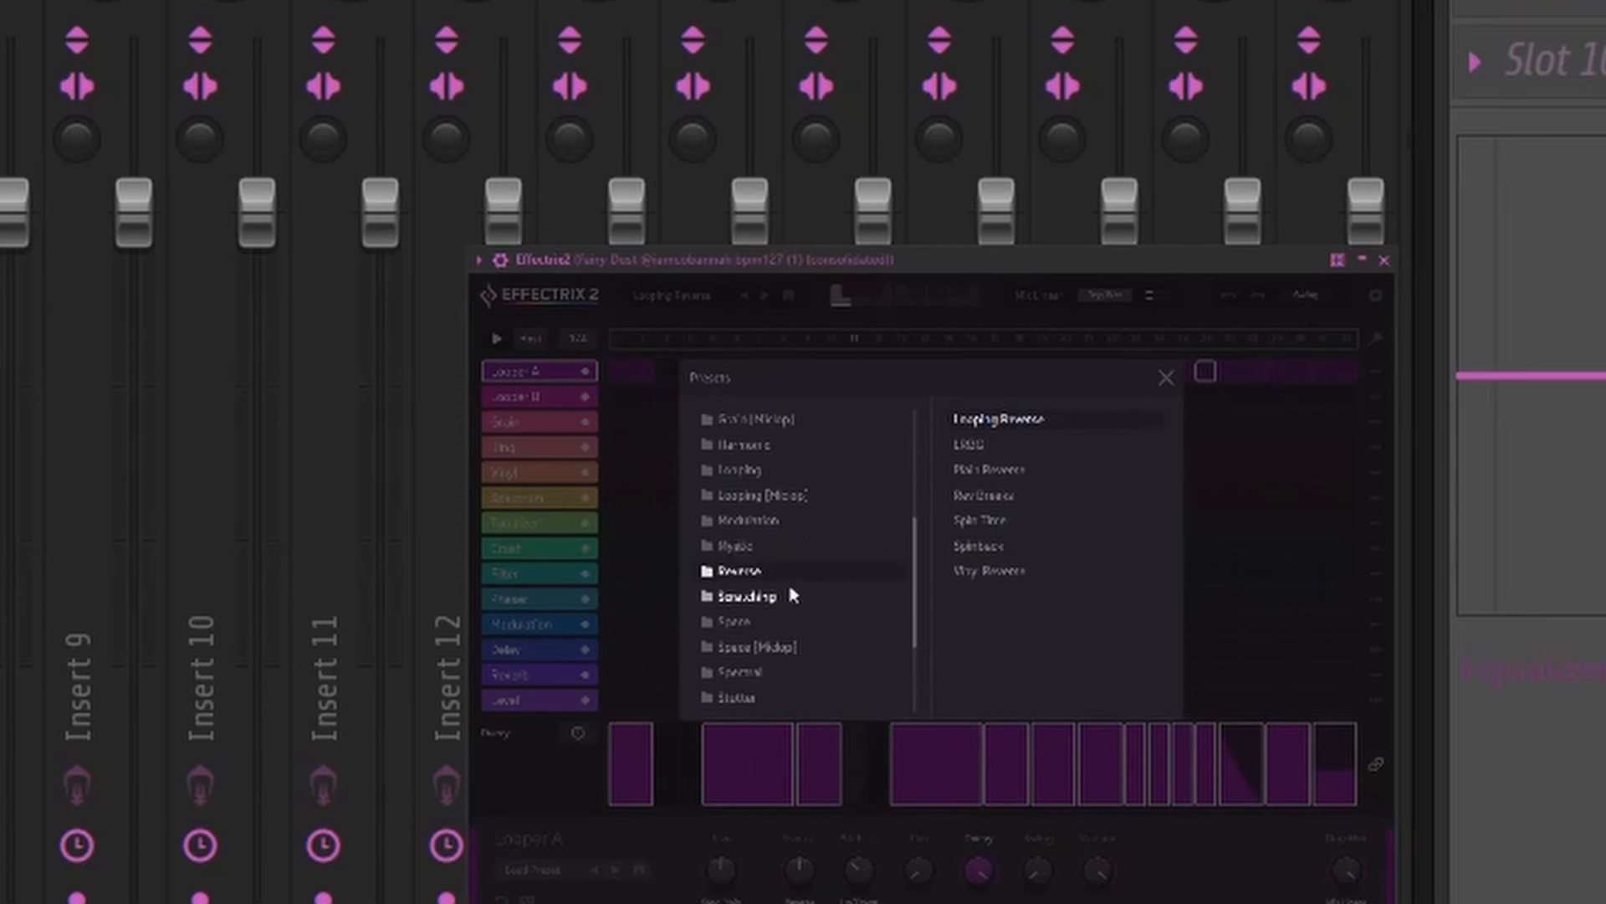
pyautogui.click(970, 444)
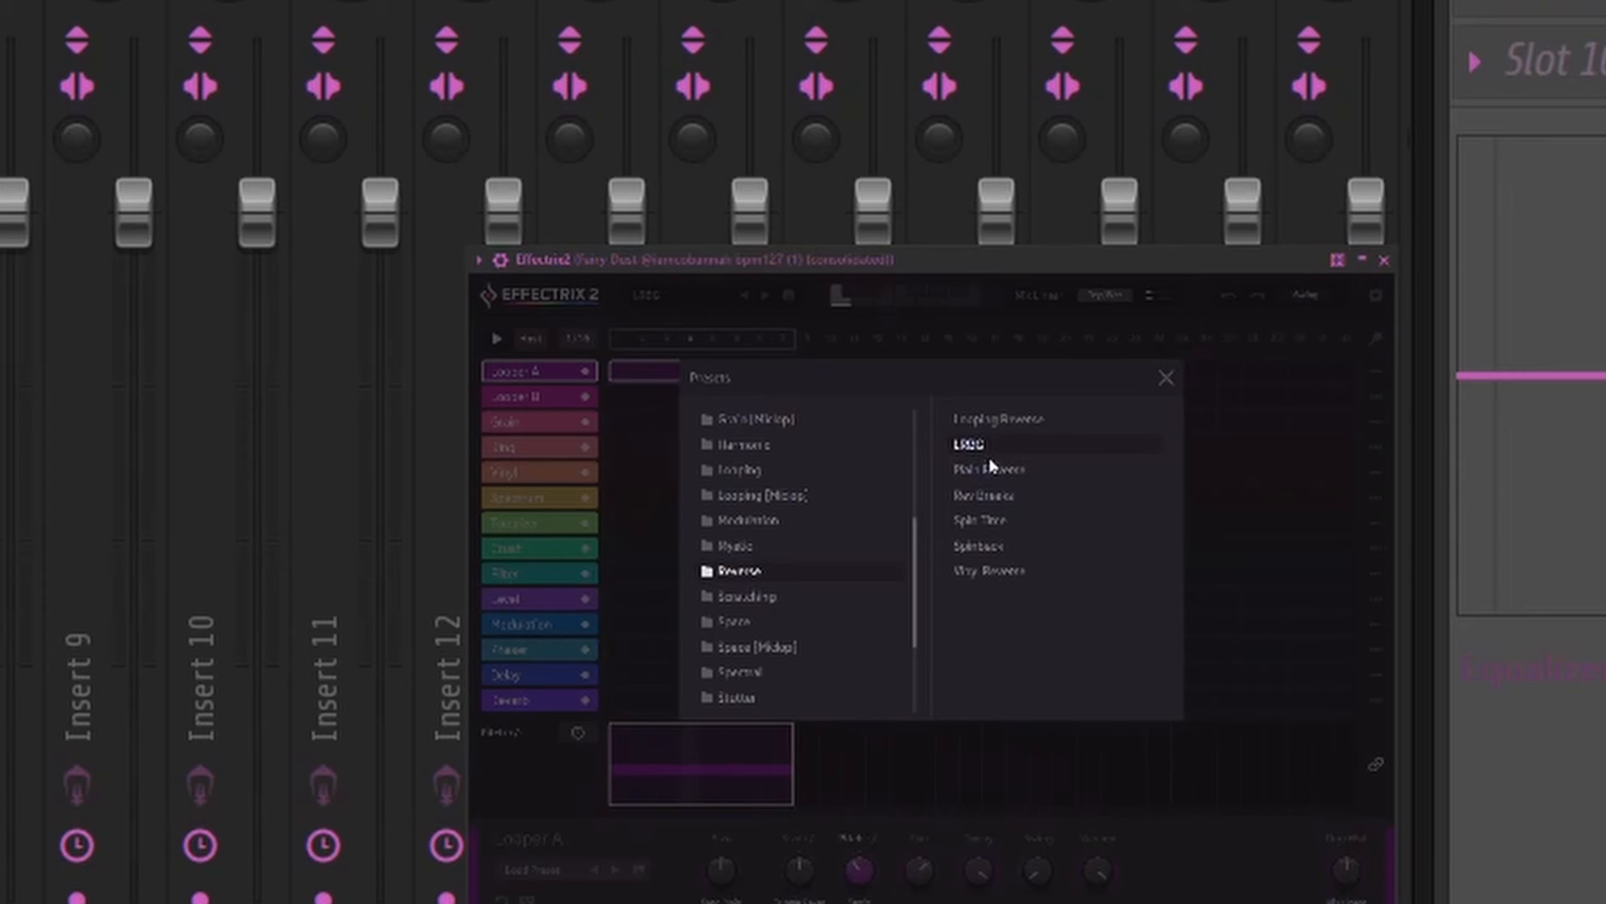
pyautogui.click(991, 470)
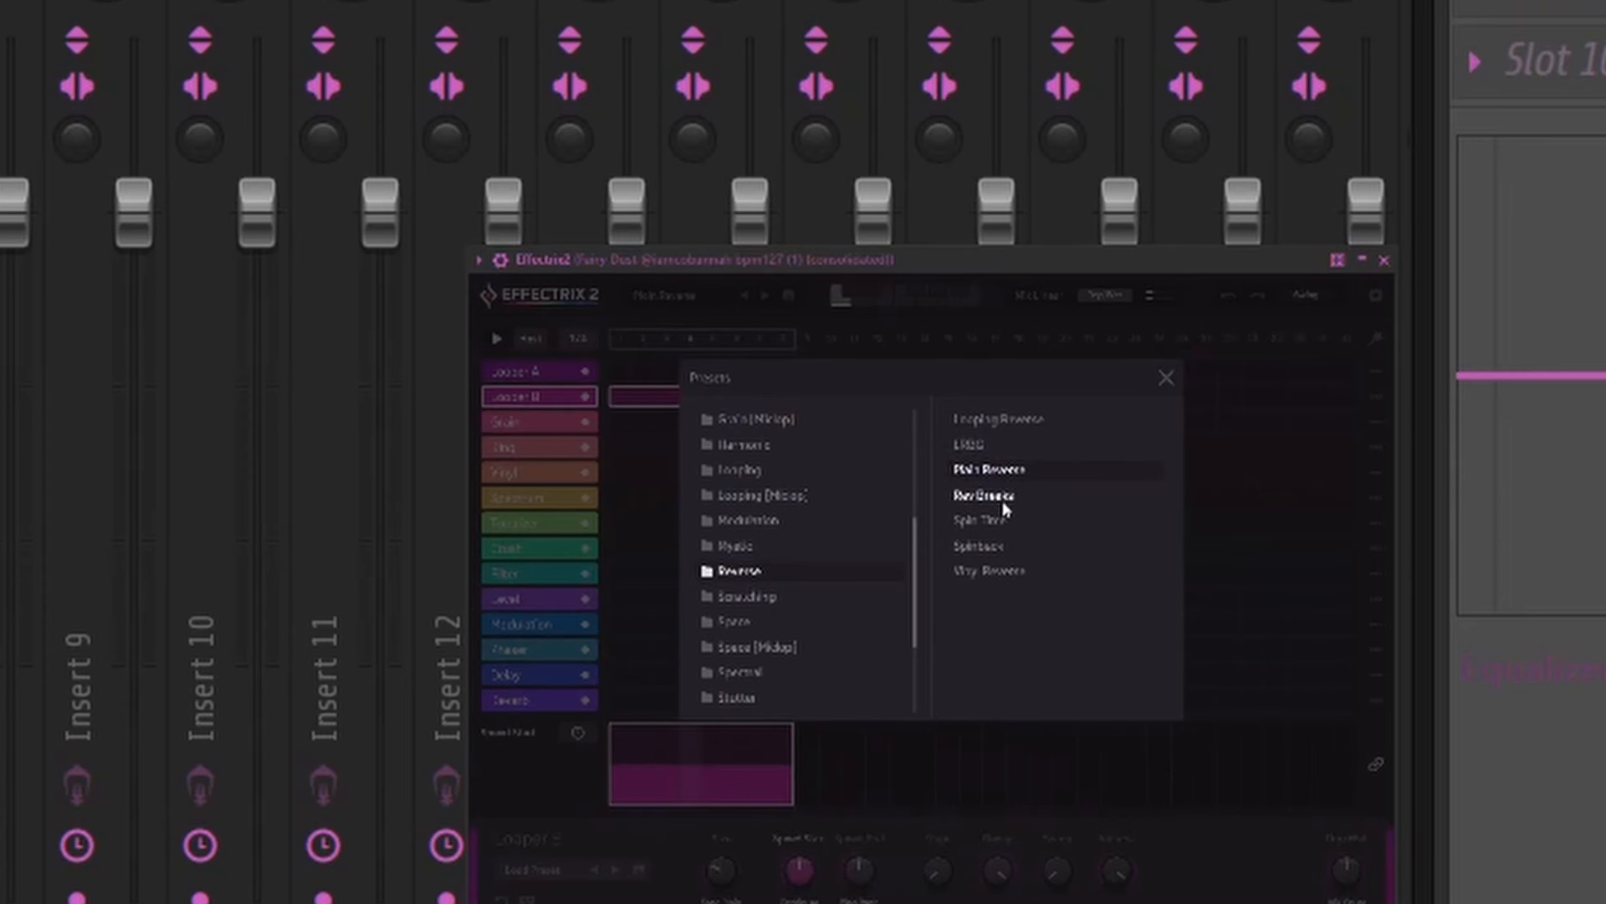
pyautogui.click(1006, 509)
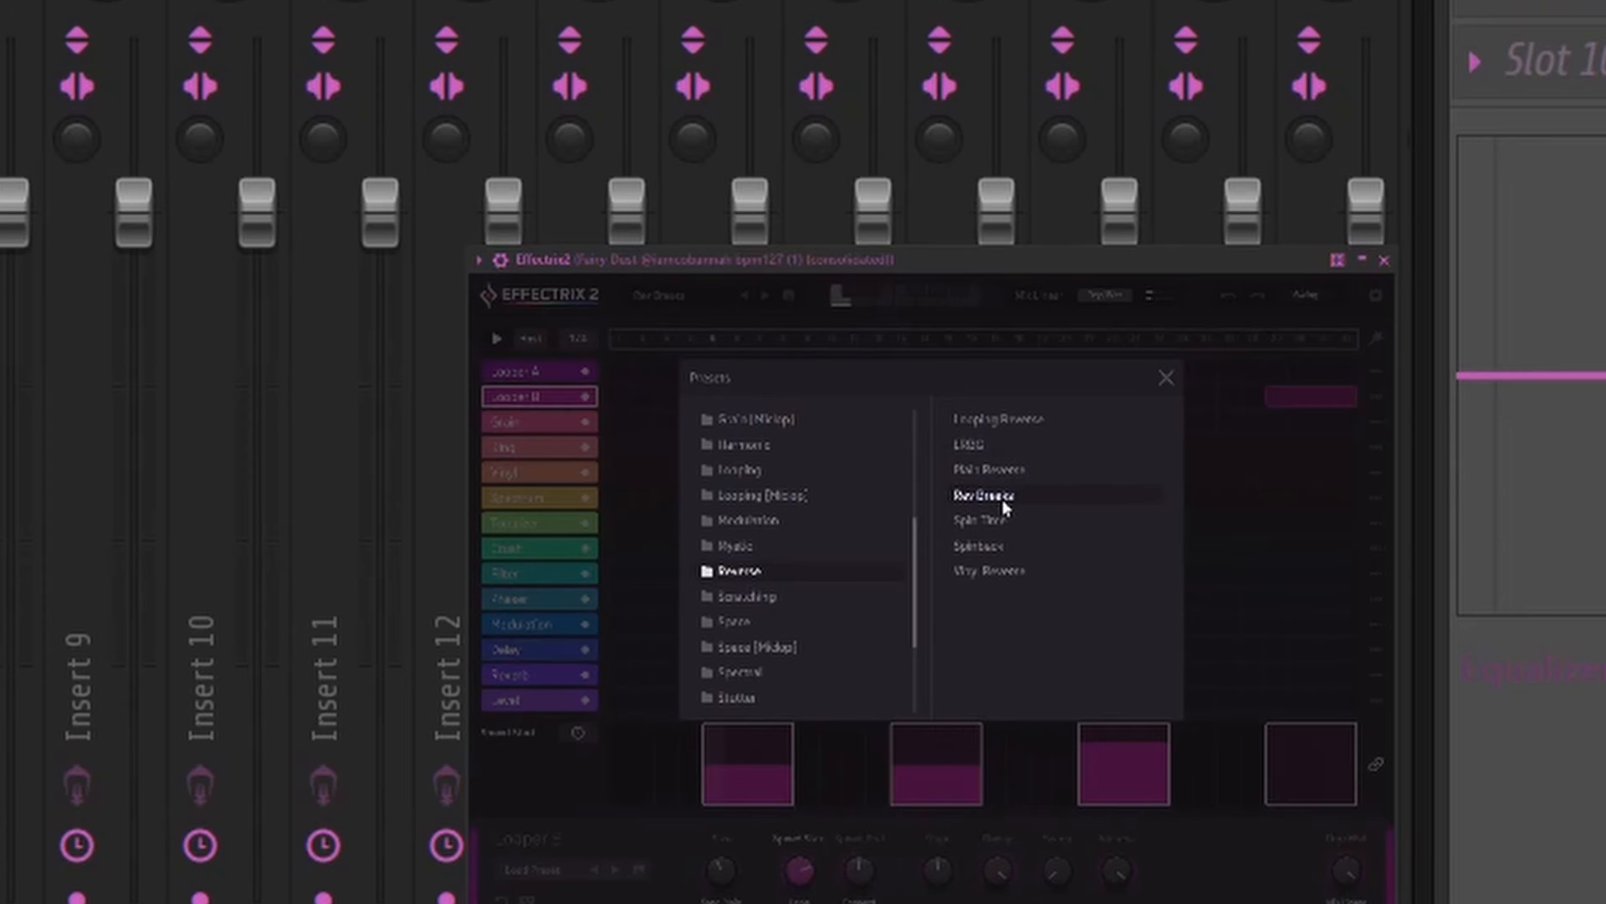
pyautogui.click(989, 548)
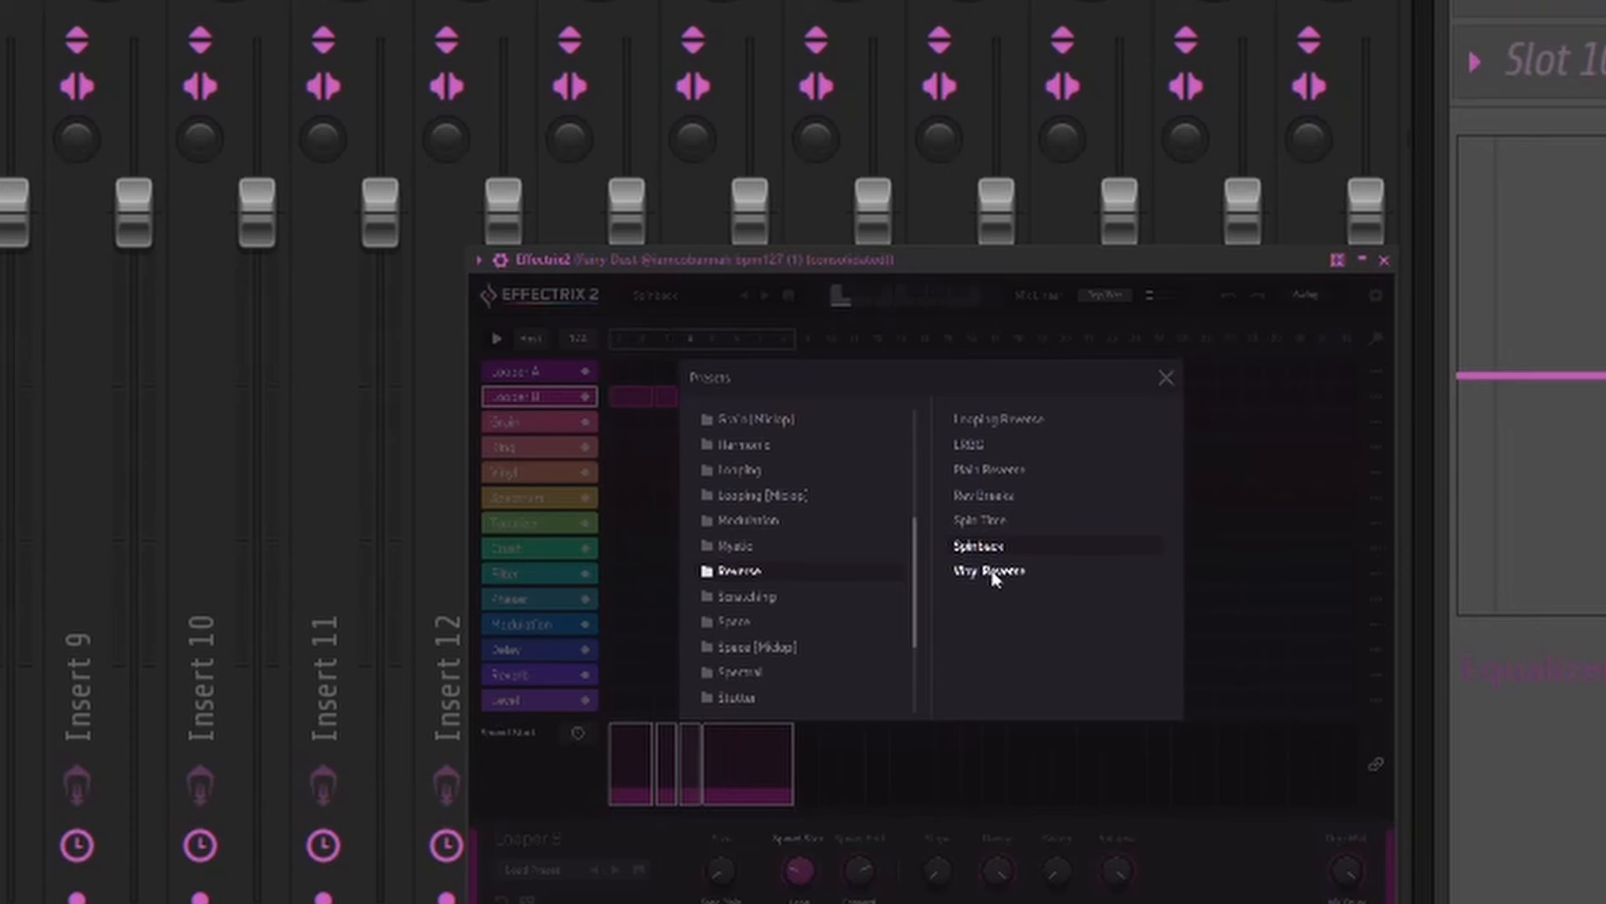
# Load the Looping Reverse preset, shorten its sequence loop to 16 steps and close Effectrix 2
pyautogui.click(992, 421)
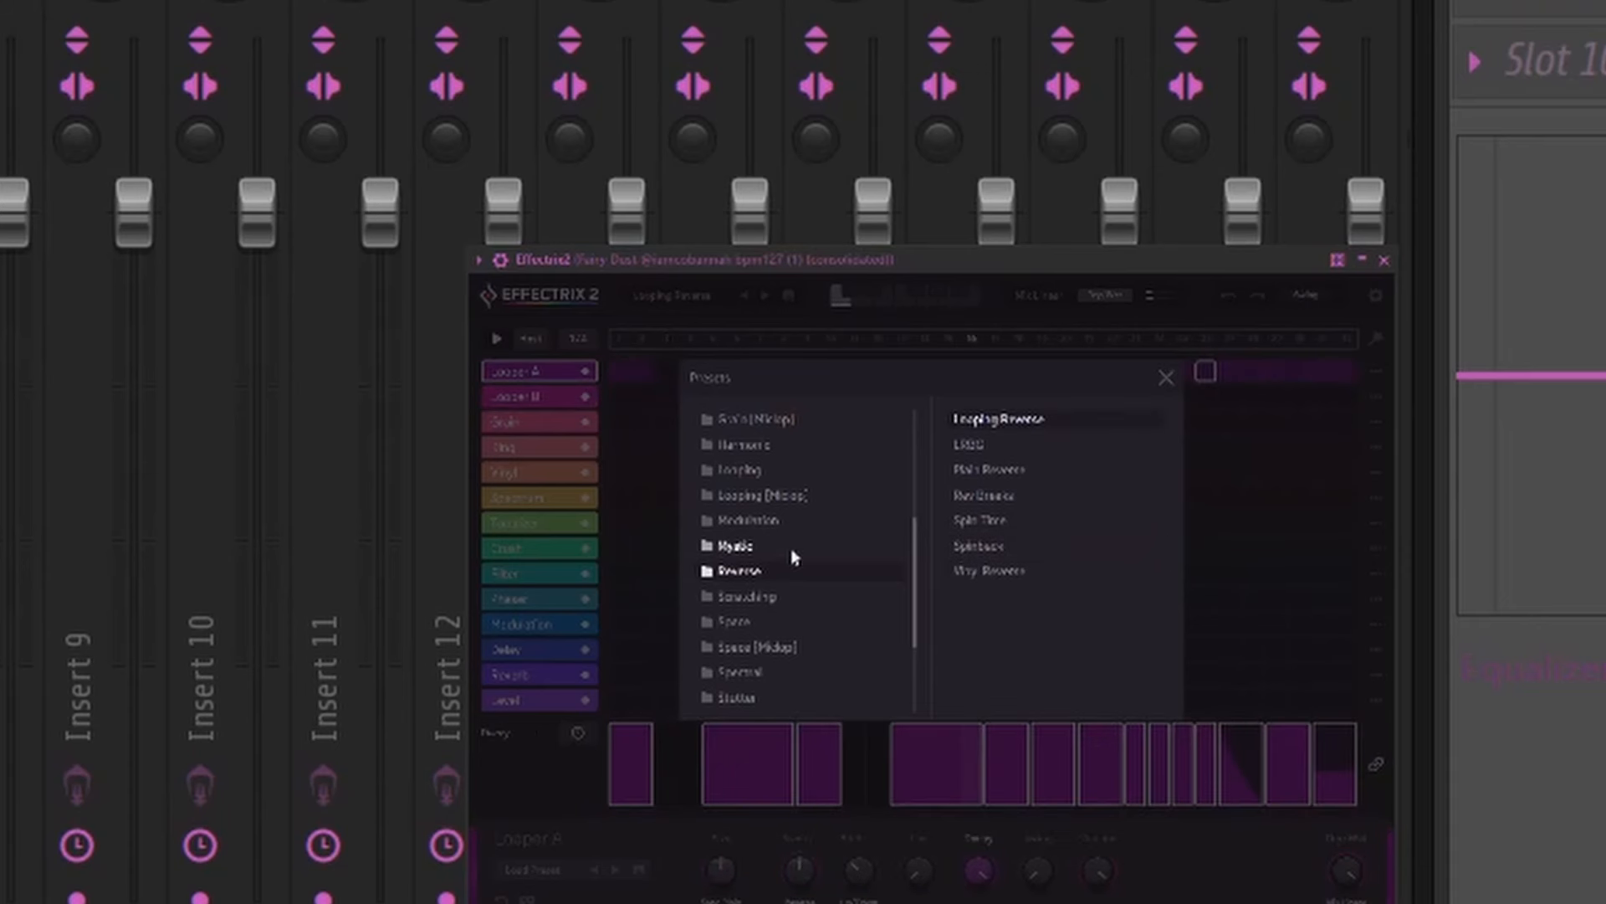
pyautogui.click(1167, 379)
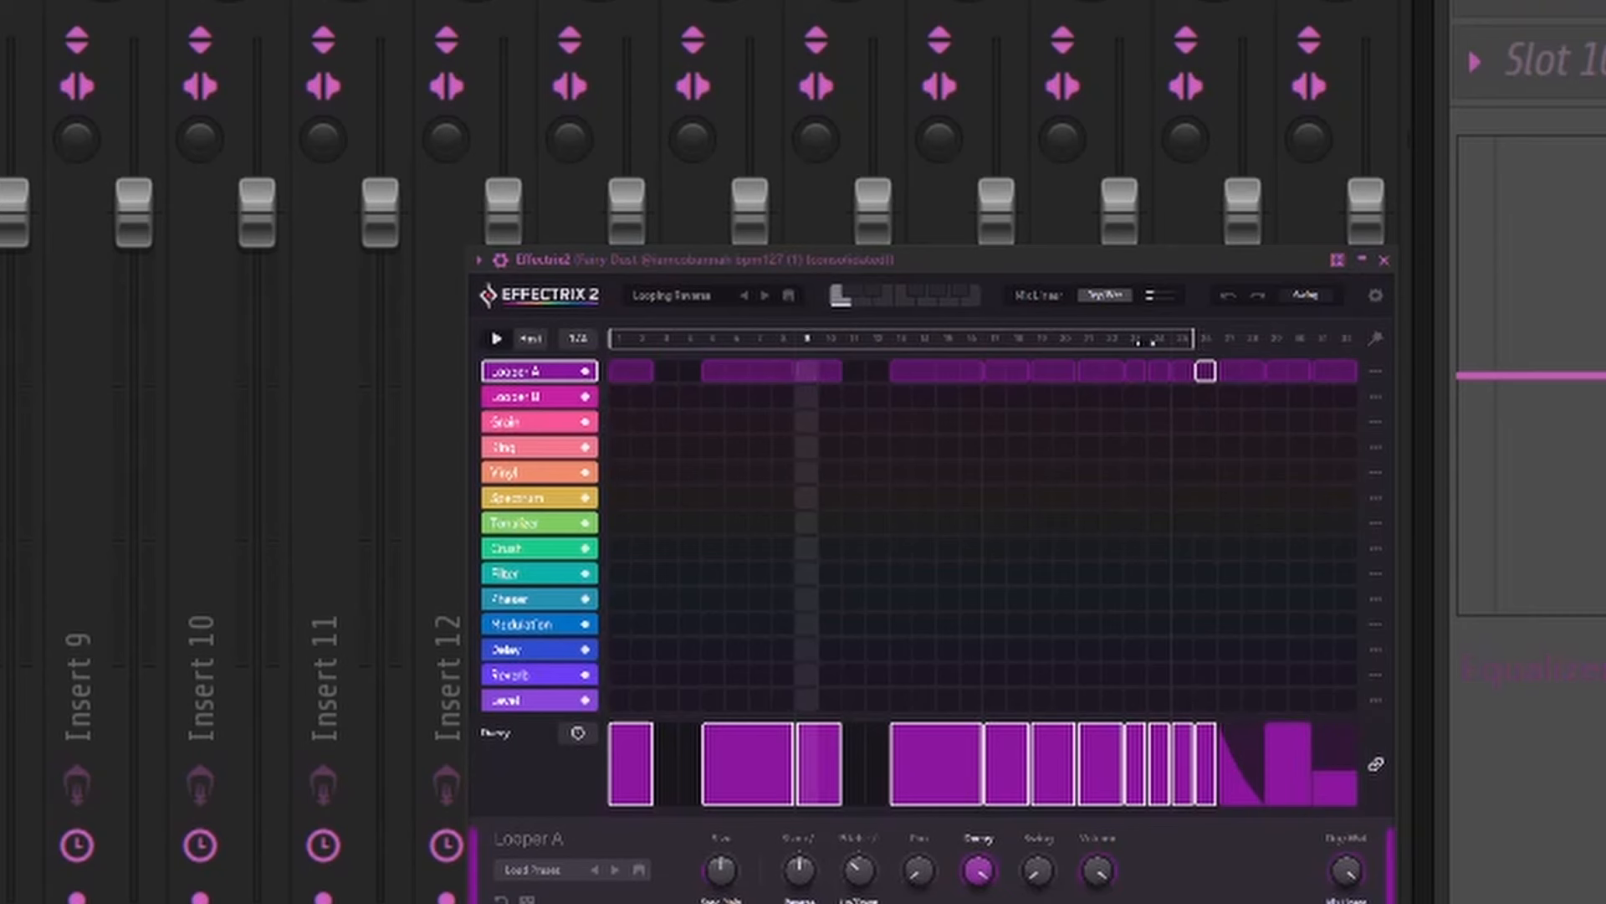
pyautogui.moveTo(1145, 342); pyautogui.dragTo(969, 351)
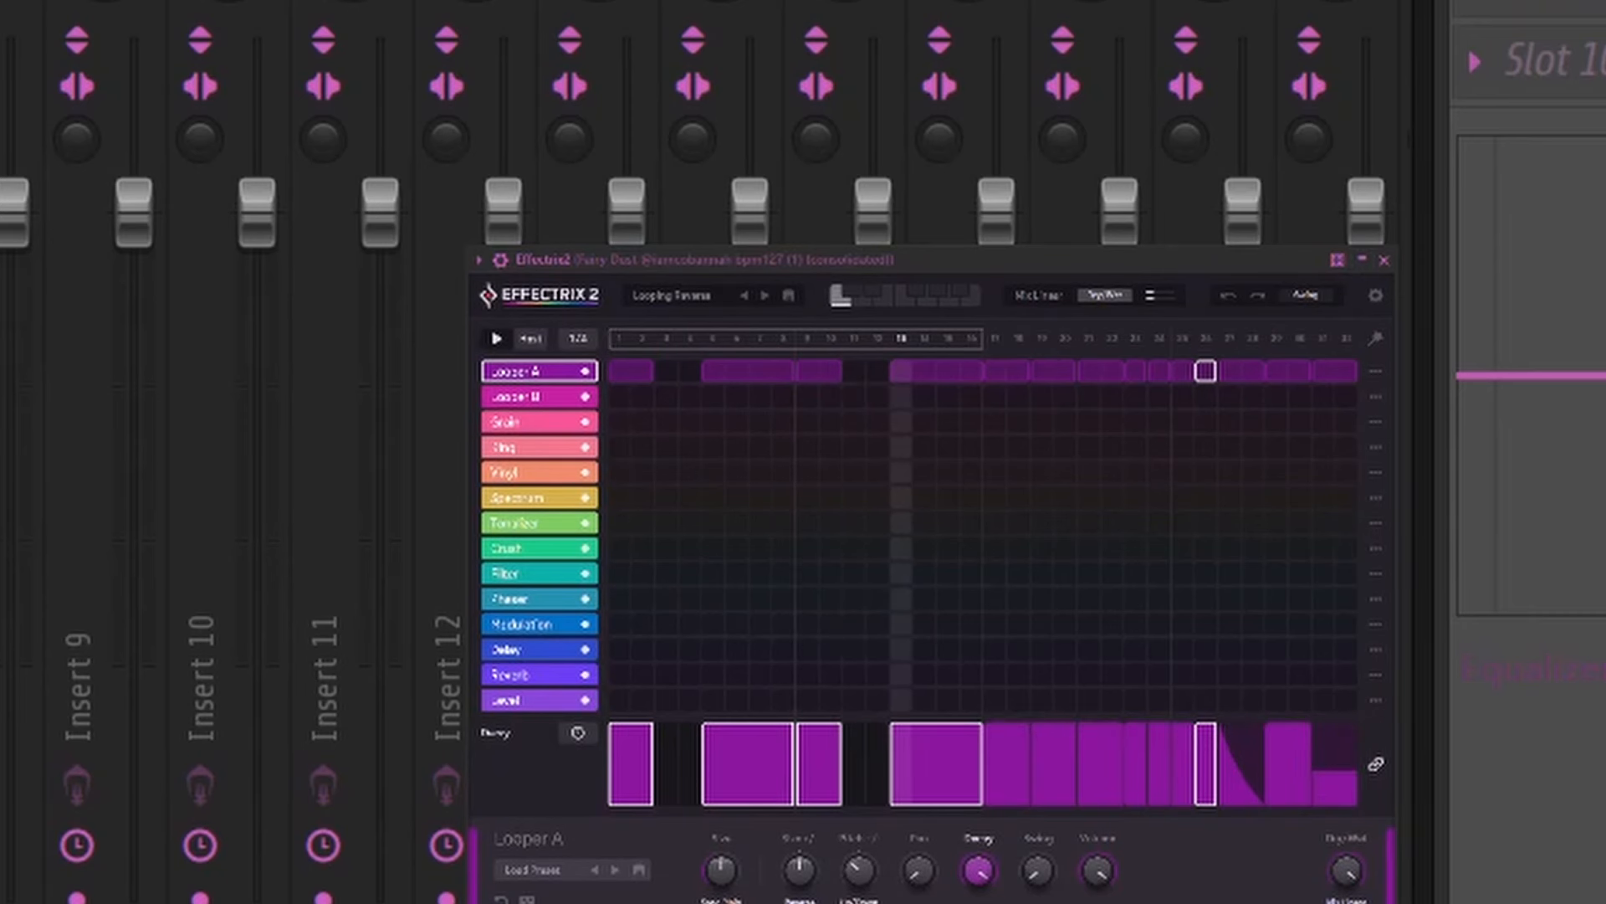
pyautogui.click(1384, 260)
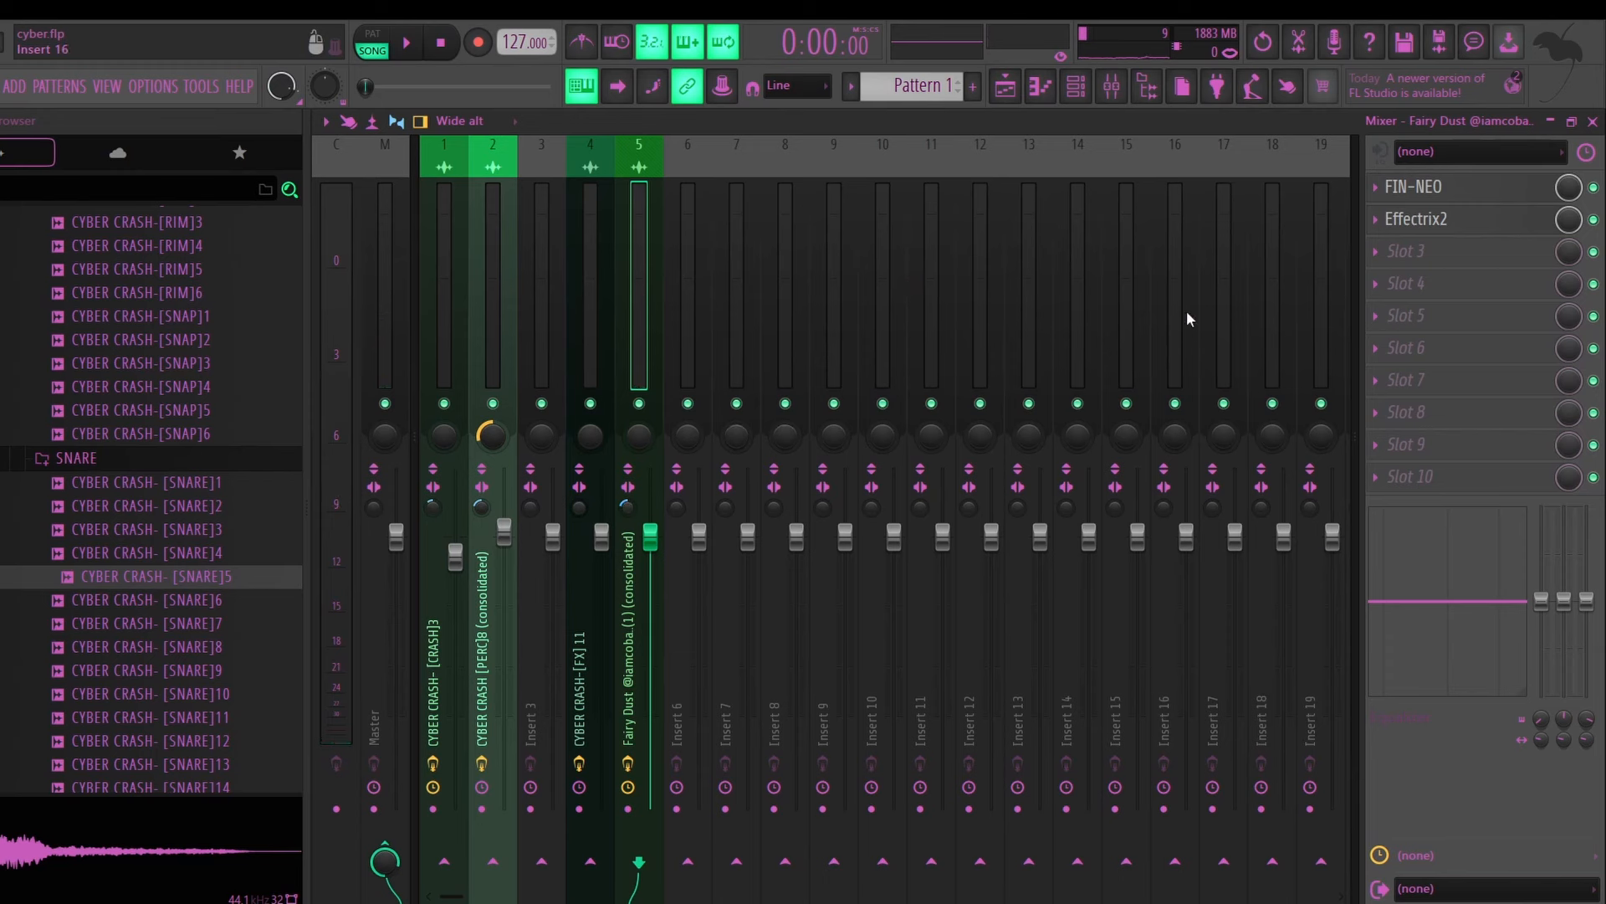
# During playback, lower the low EQ band of the Fairy Dust mixer track to about -8.8, then return to the playlist and stop
pyautogui.press('space')
pyautogui.moveTo(1409, 574); pyautogui.dragTo(1376, 620)
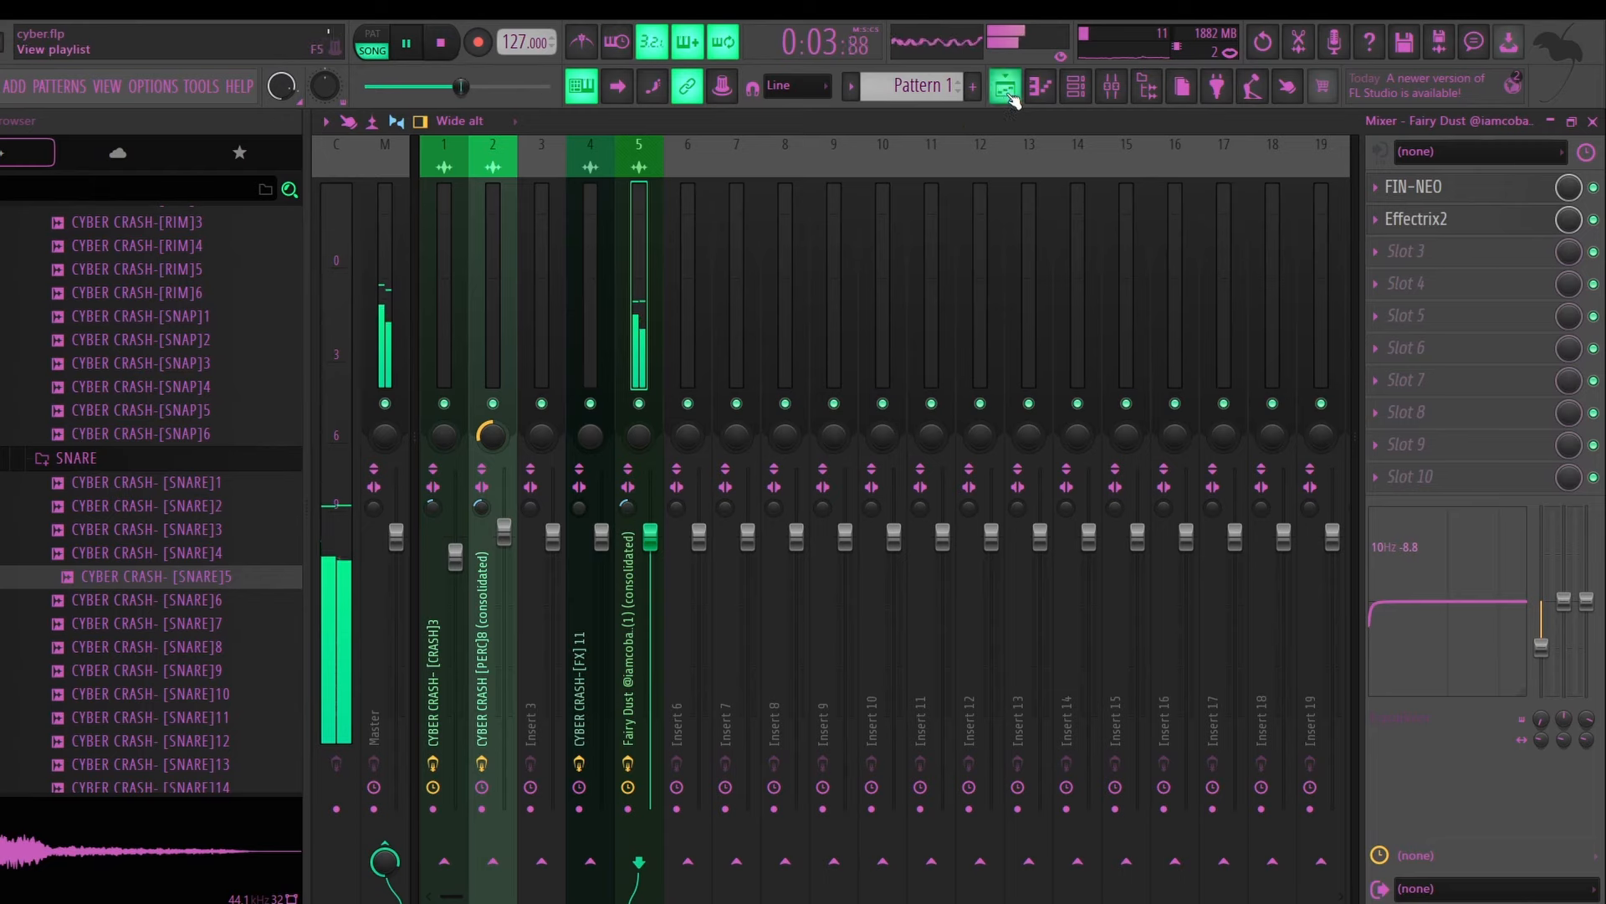
pyautogui.press('F5')
pyautogui.press('space')
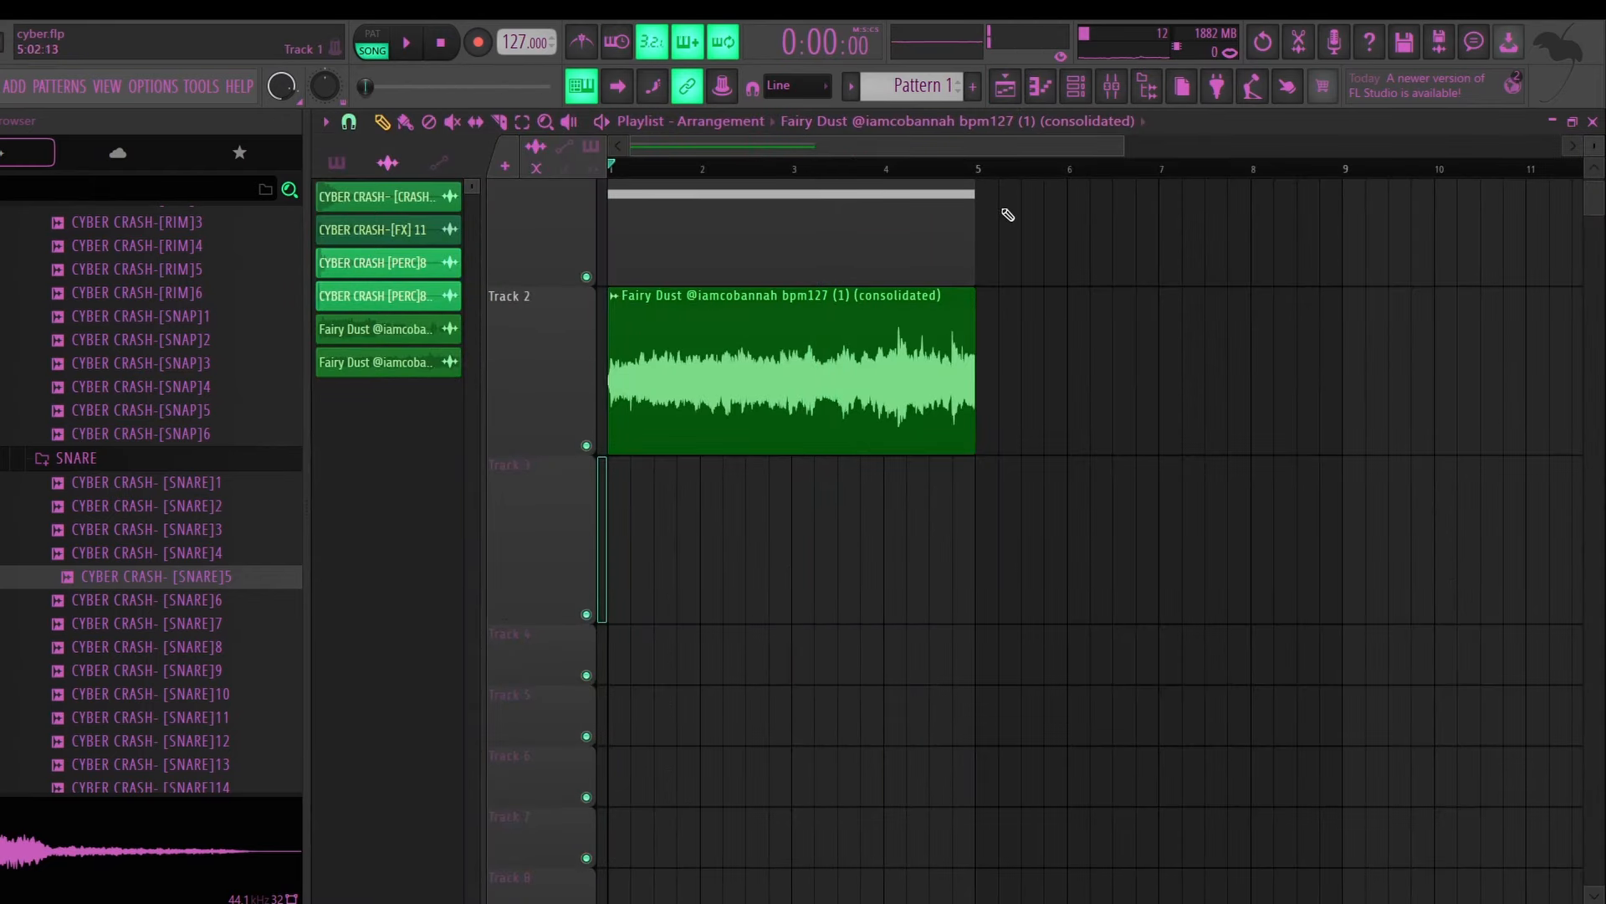
# Open Pattern 1's Xpand!2 piano roll from the playlist and transpose the long note up two semitones to A#2
pyautogui.click(831, 215)
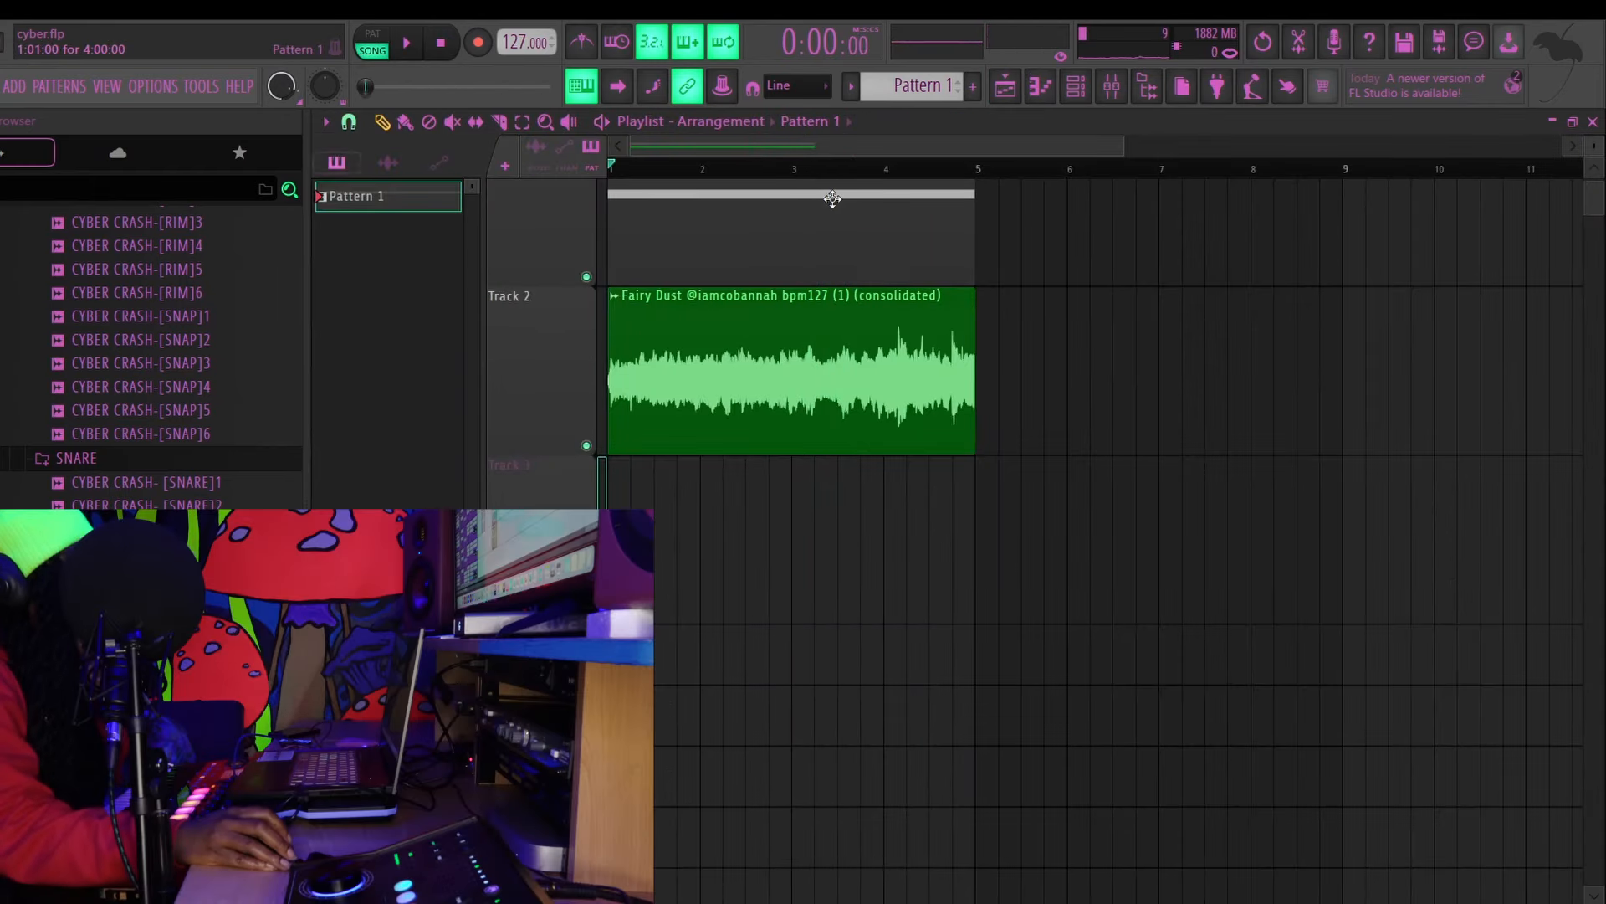
pyautogui.doubleClick(771, 223)
pyautogui.moveTo(750, 159); pyautogui.dragTo(368, 190)
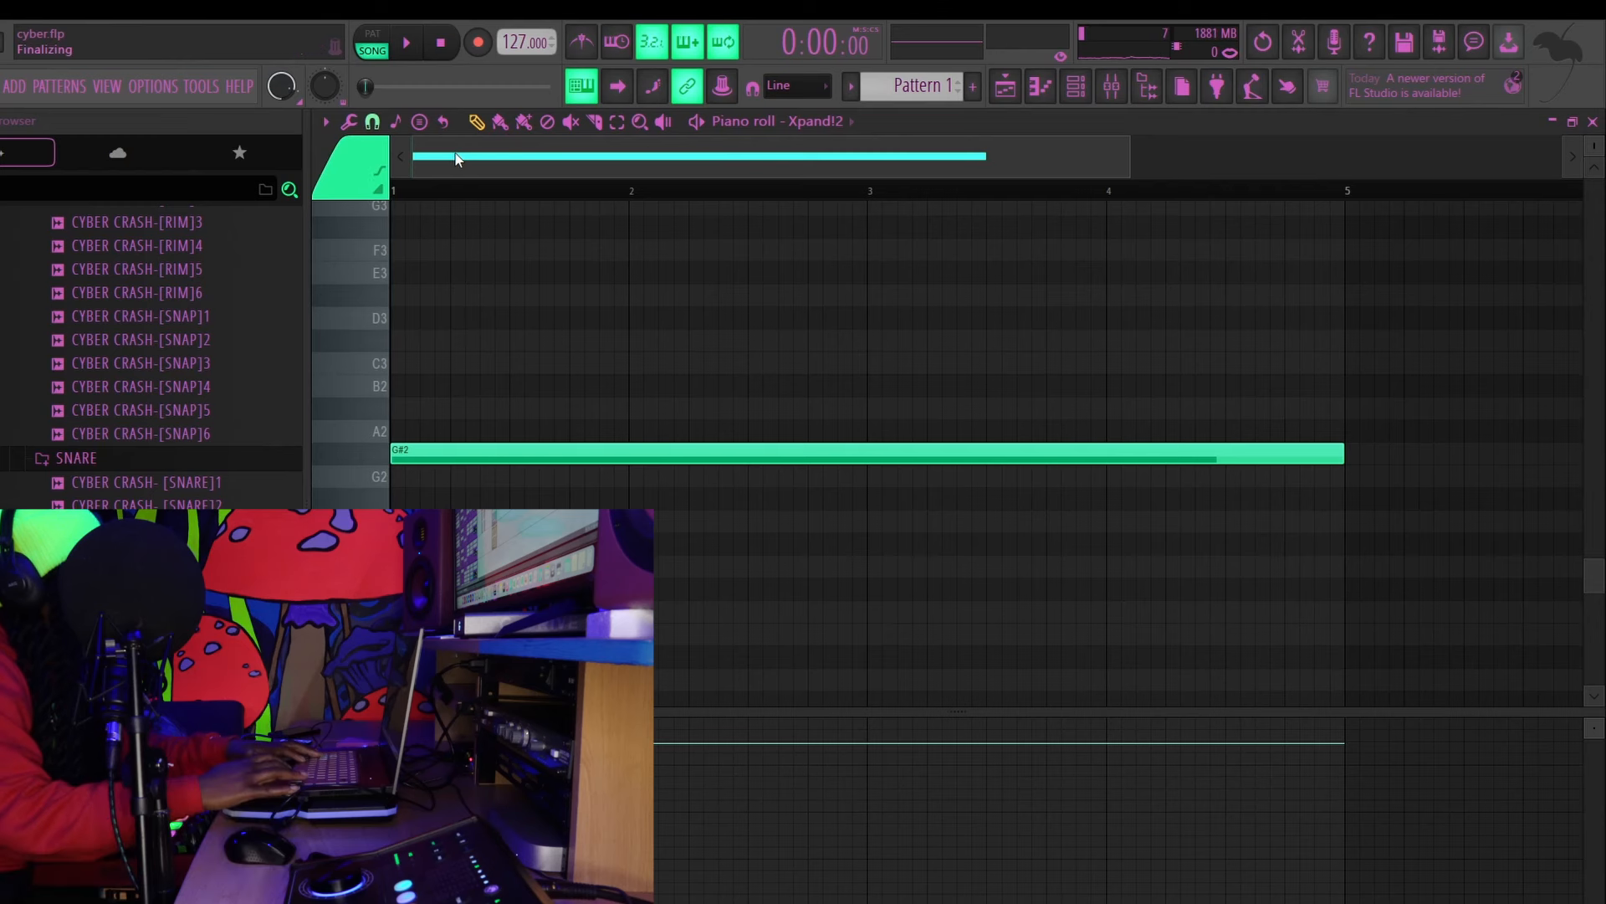
pyautogui.hotkey('shift', 'Up')
pyautogui.hotkey('shift', 'Up')
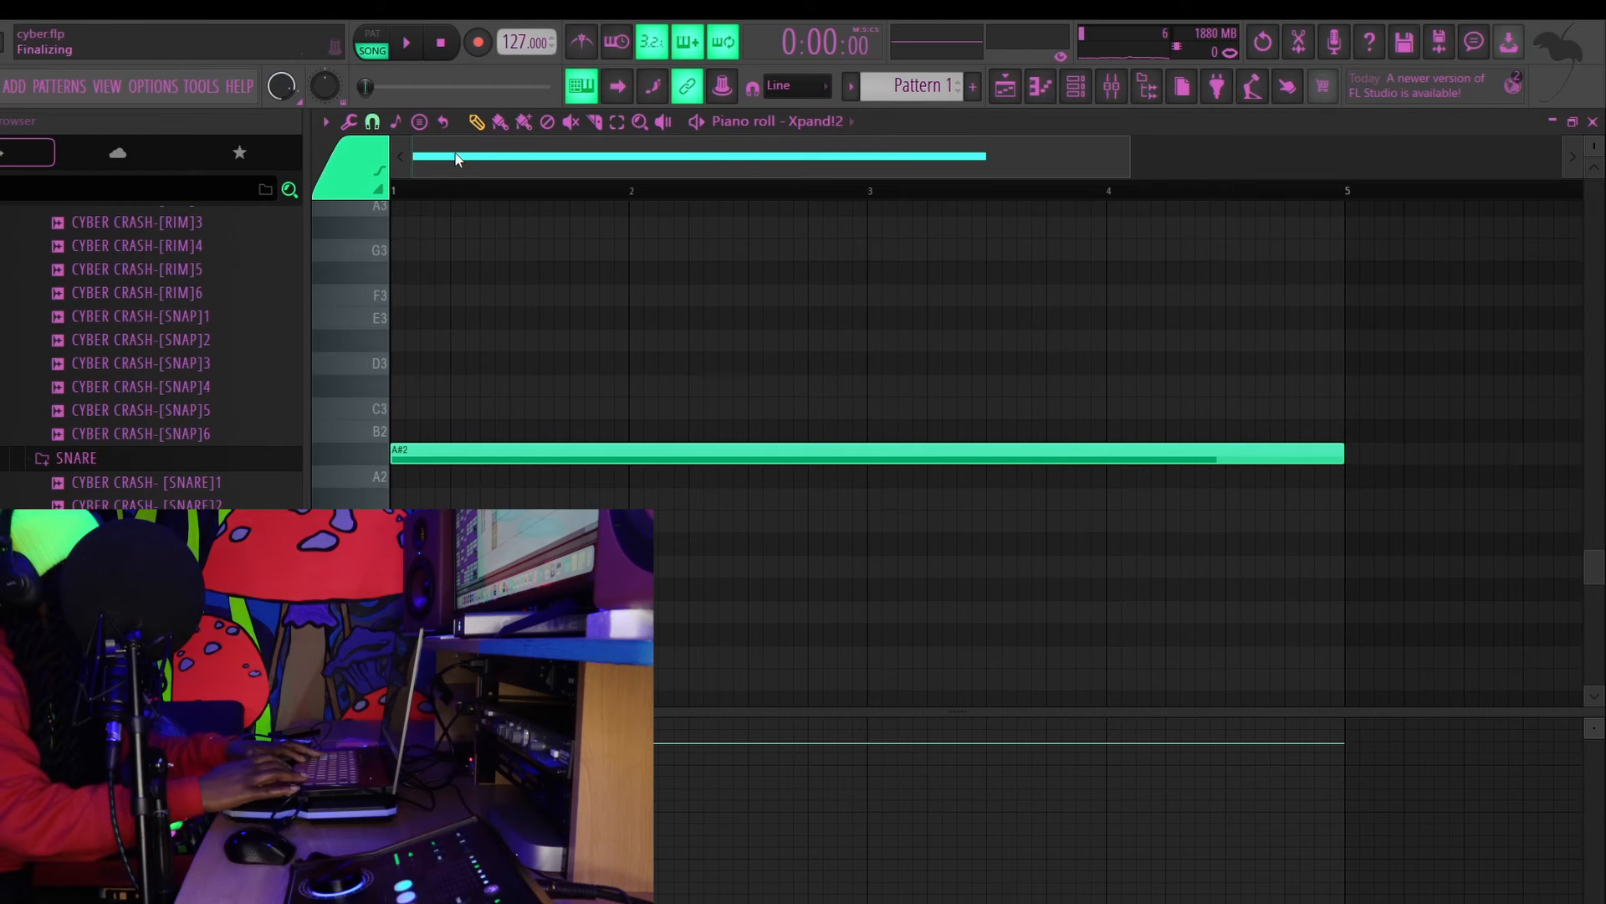
# Play back the arrangement in the playlist and render the Pattern 1 clip on track 1 as an audio clip
pyautogui.press('F5')
pyautogui.press('space')
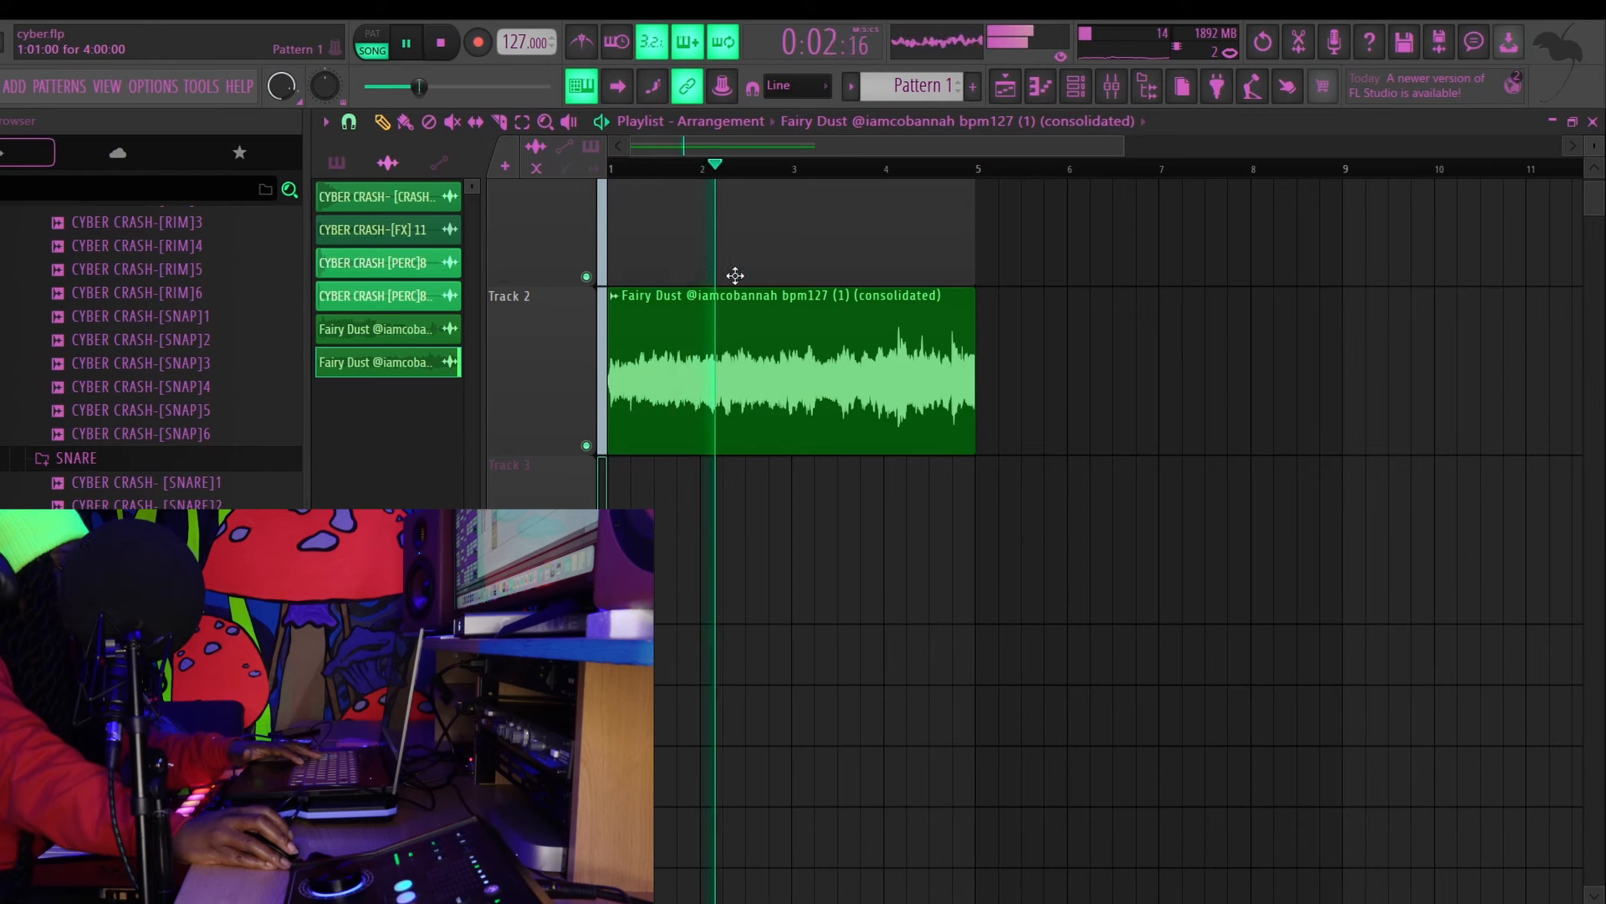
pyautogui.scroll(1, 735, 275)
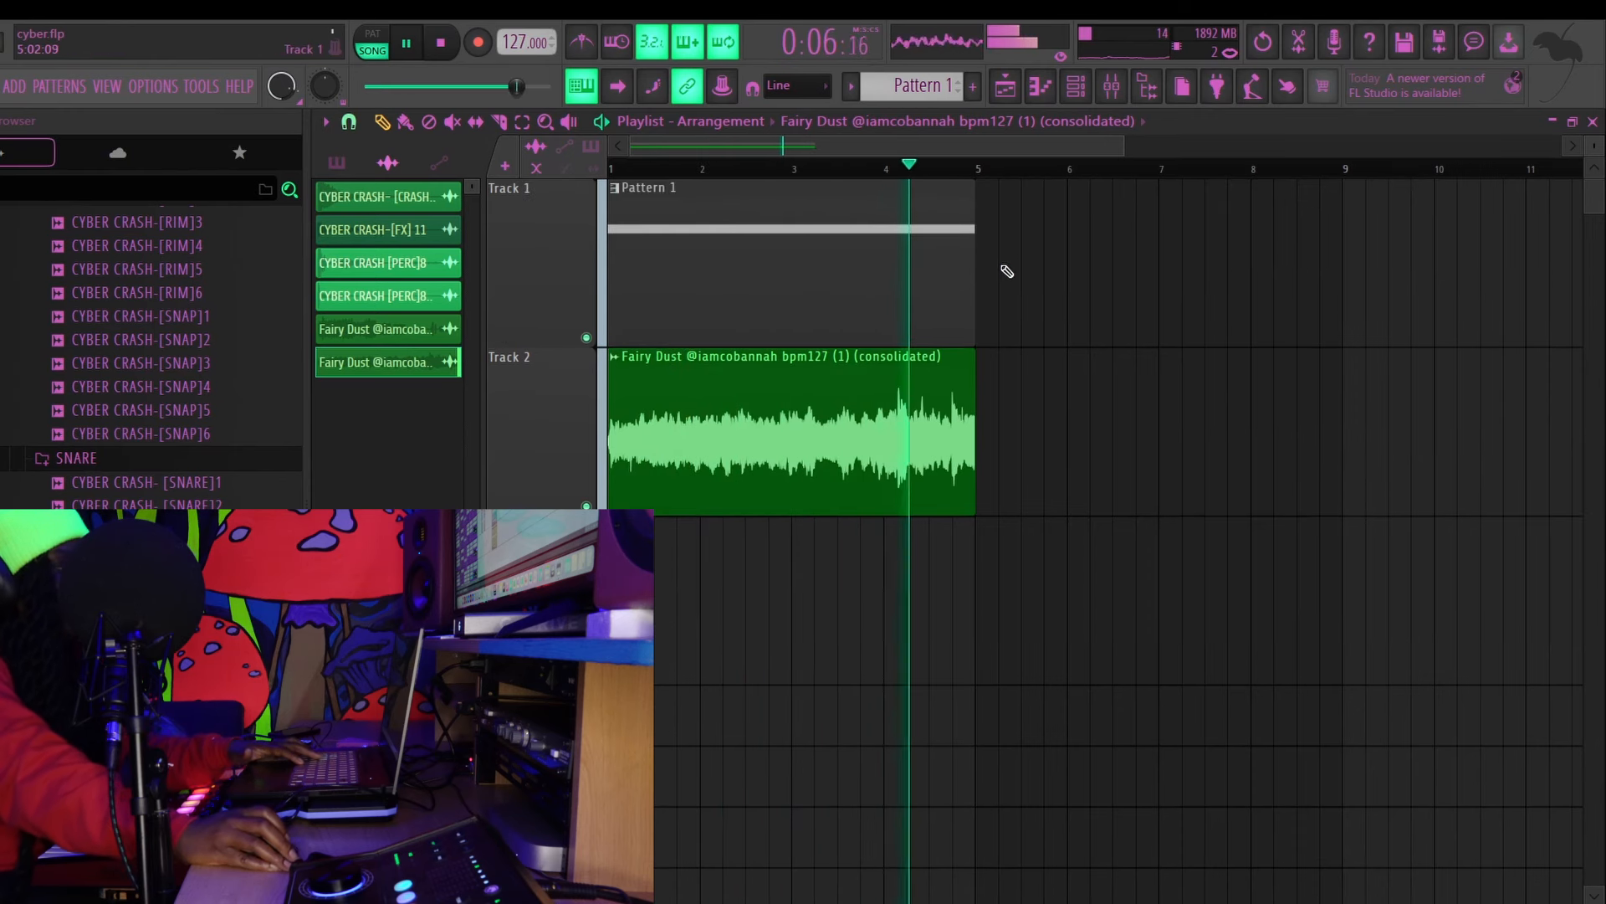
pyautogui.press('space')
pyautogui.click(797, 280)
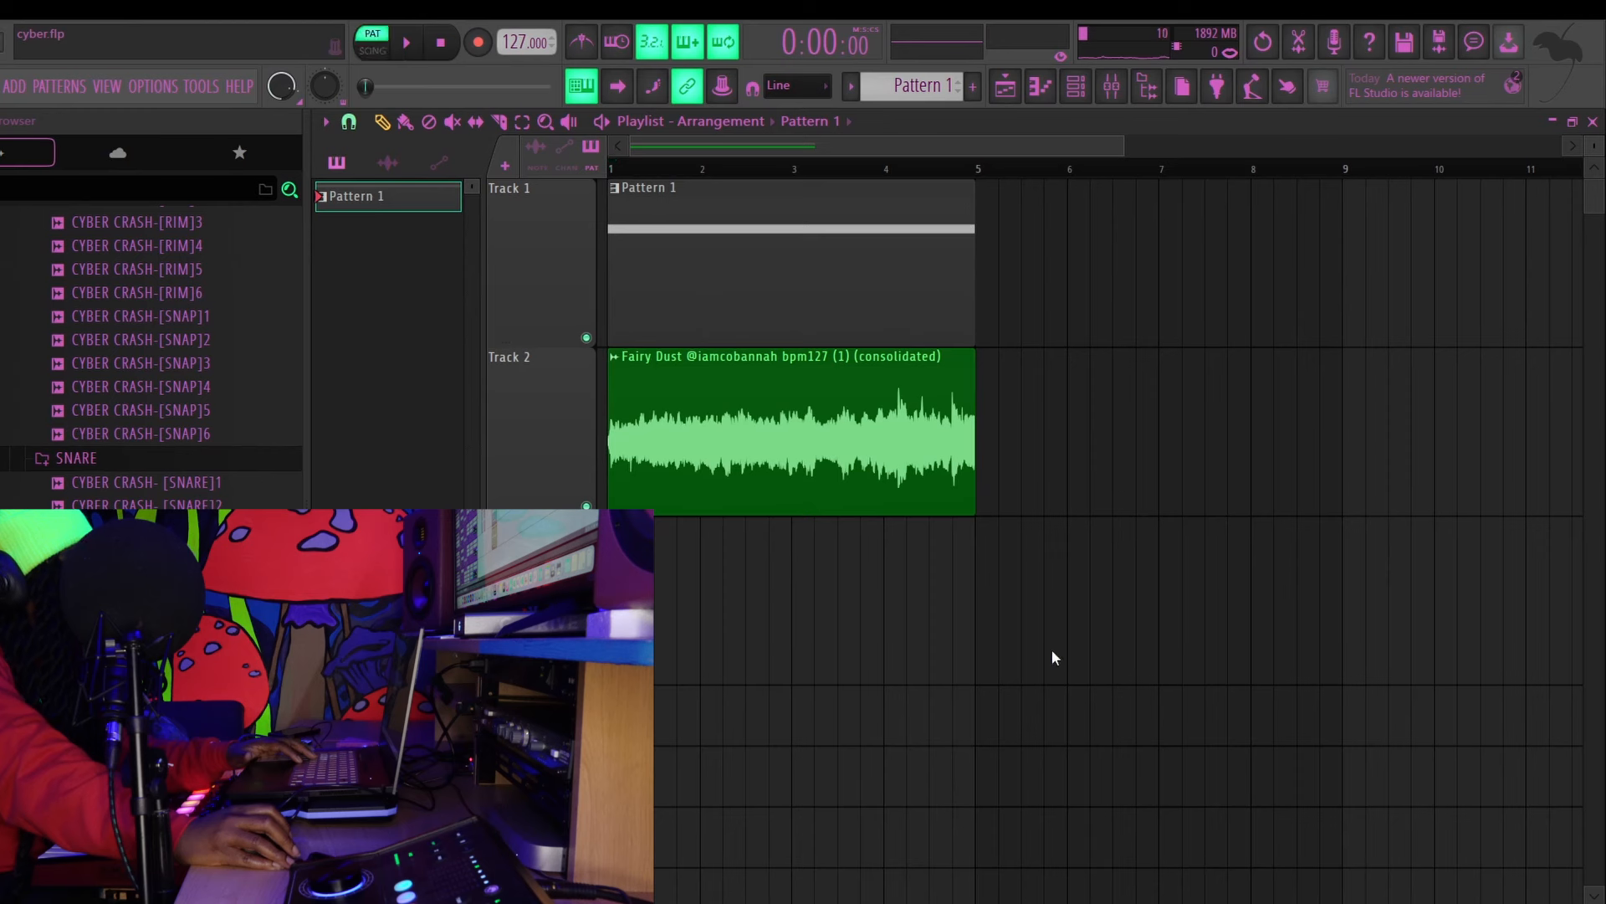
pyautogui.press('Return')
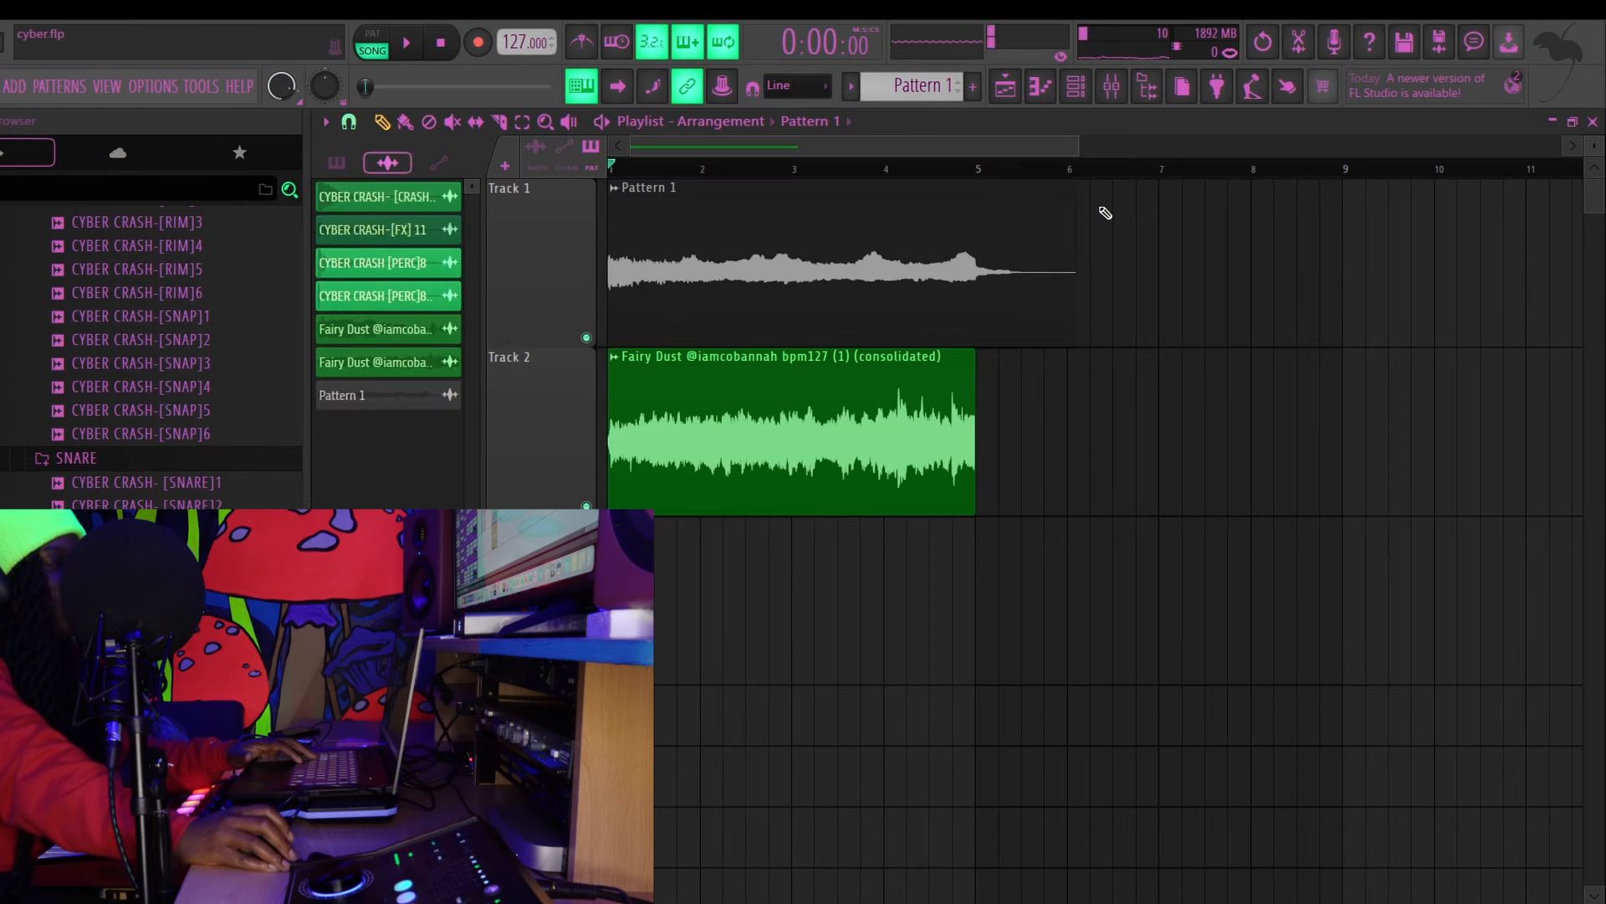
# Consolidate the Pattern 1 and Fairy Dust audio clips into a single clip and play it back
pyautogui.click(523, 123)
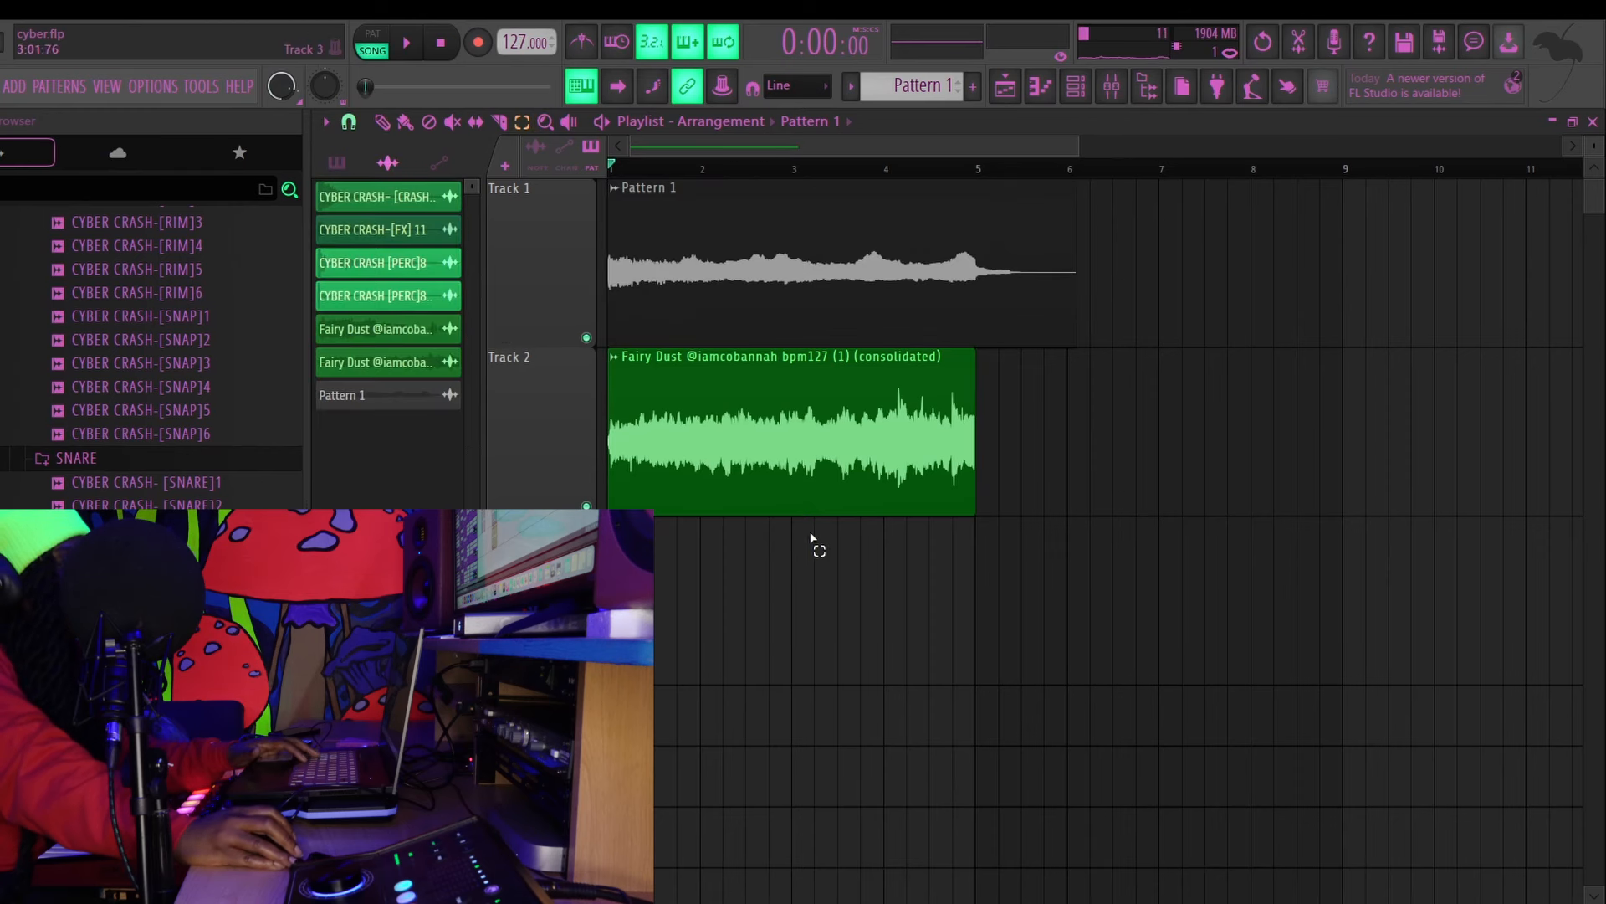
pyautogui.moveTo(754, 577); pyautogui.dragTo(765, 243)
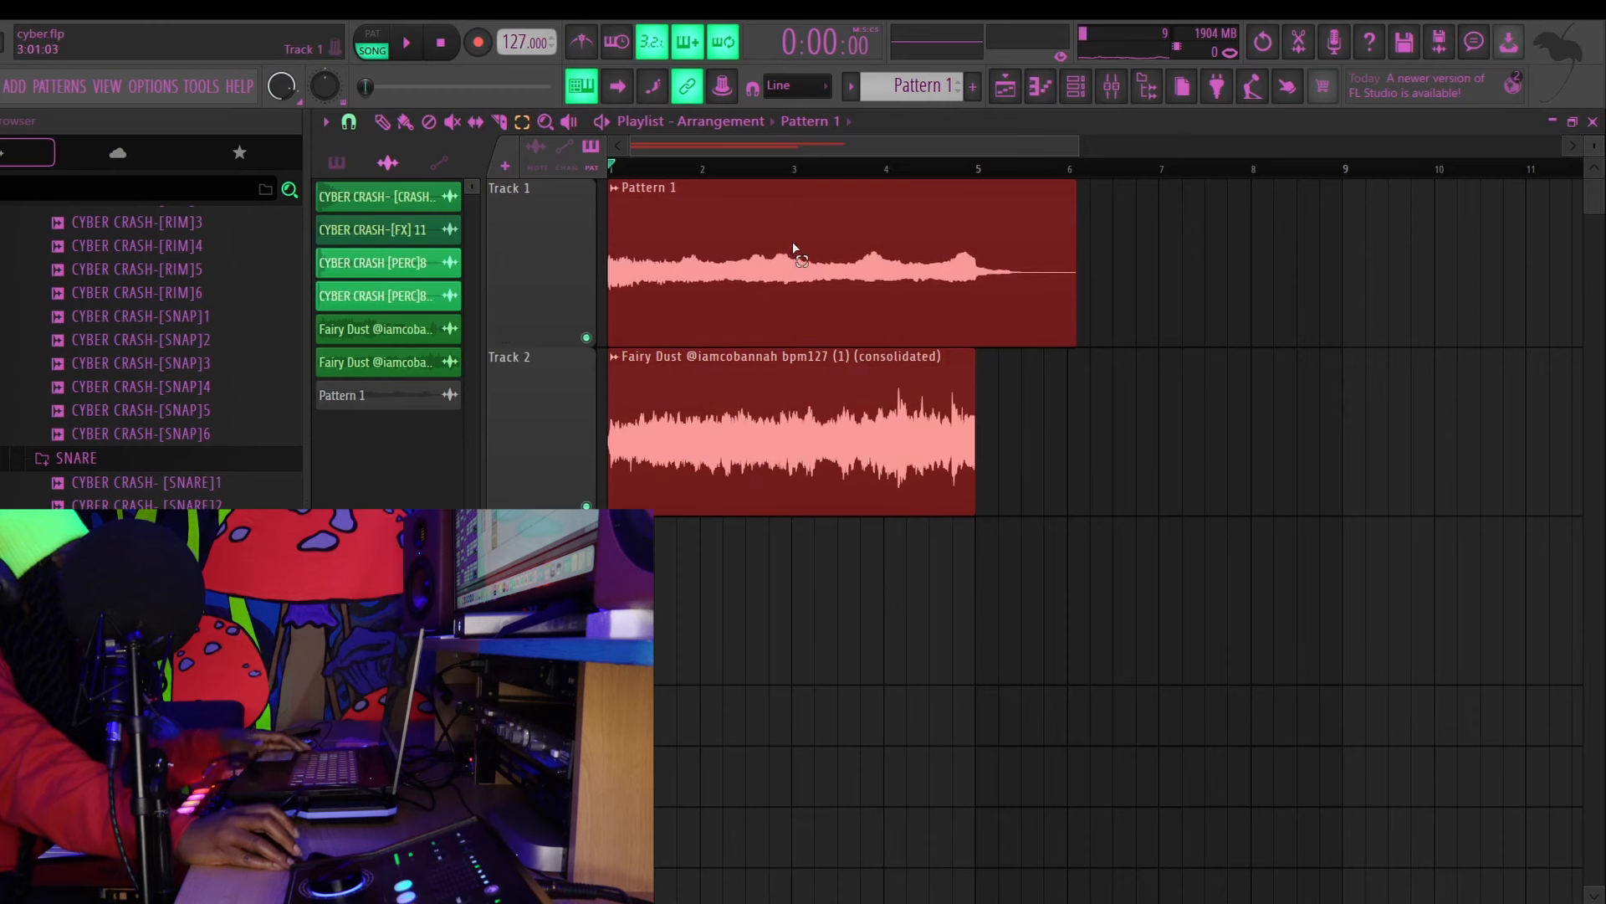
pyautogui.hotkey('ctrl', 'Return')
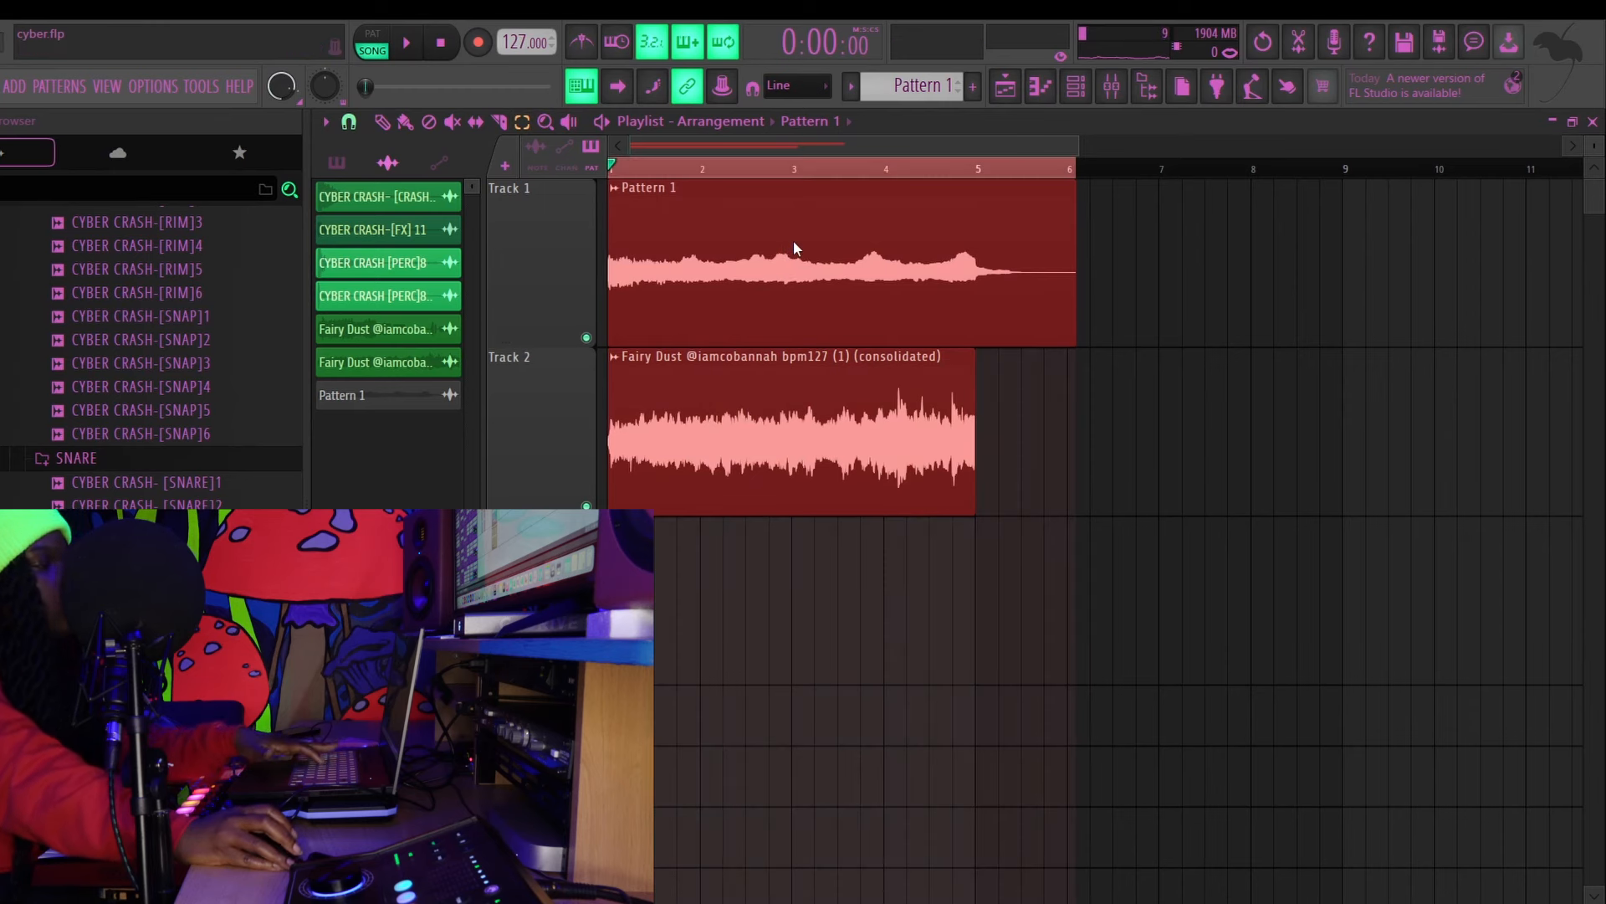
pyautogui.hotkey('ctrl', 'alt', 'c')
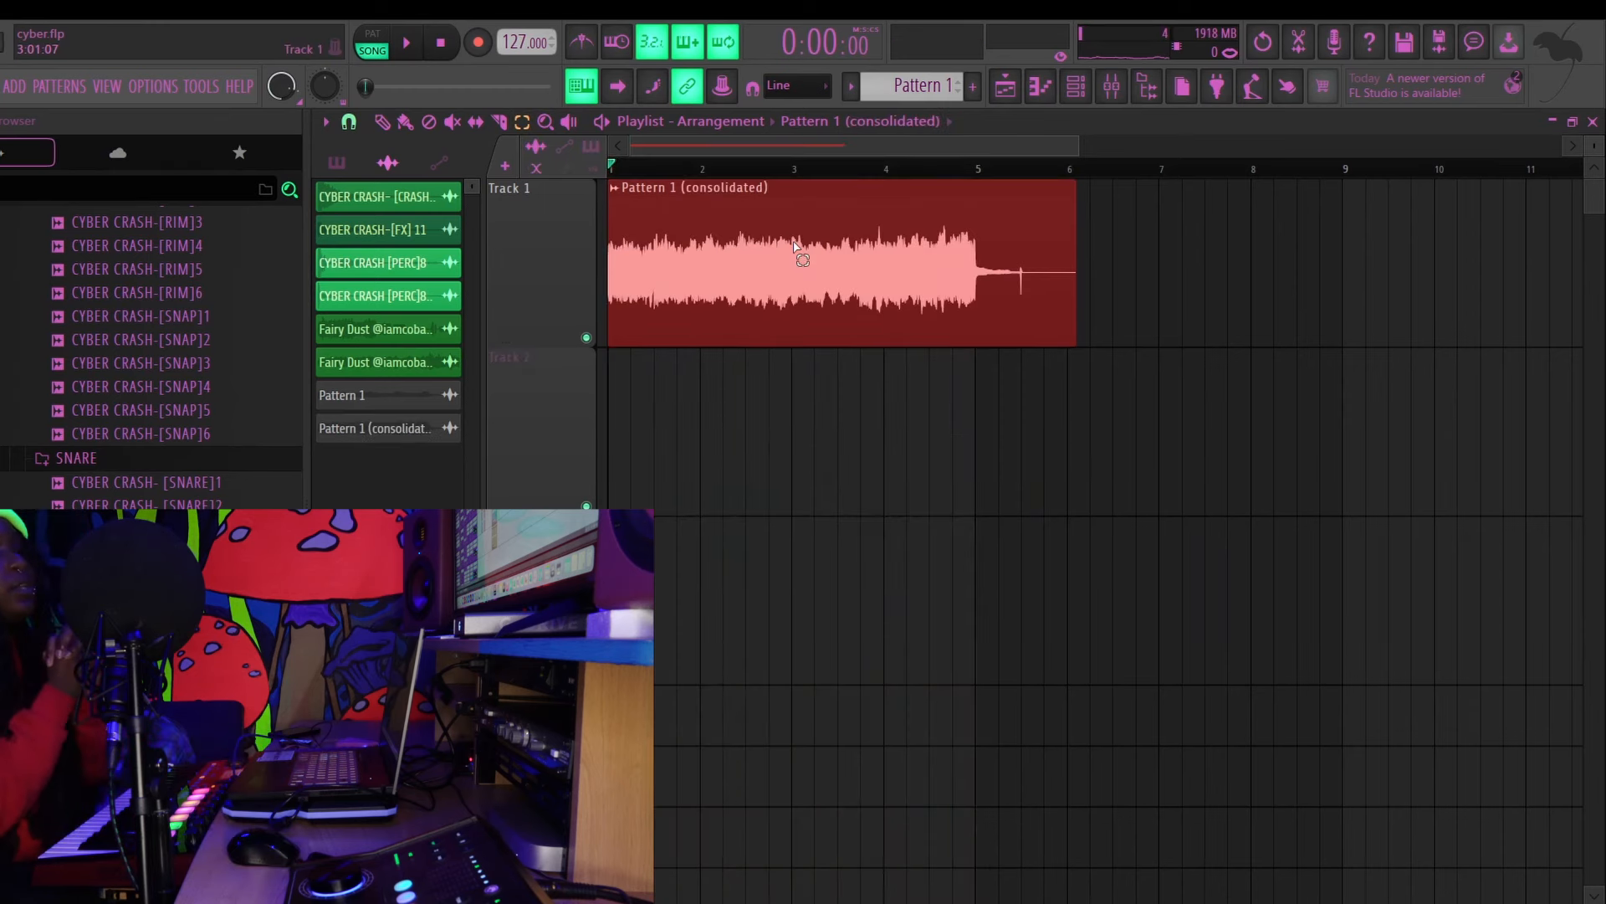
pyautogui.press('space')
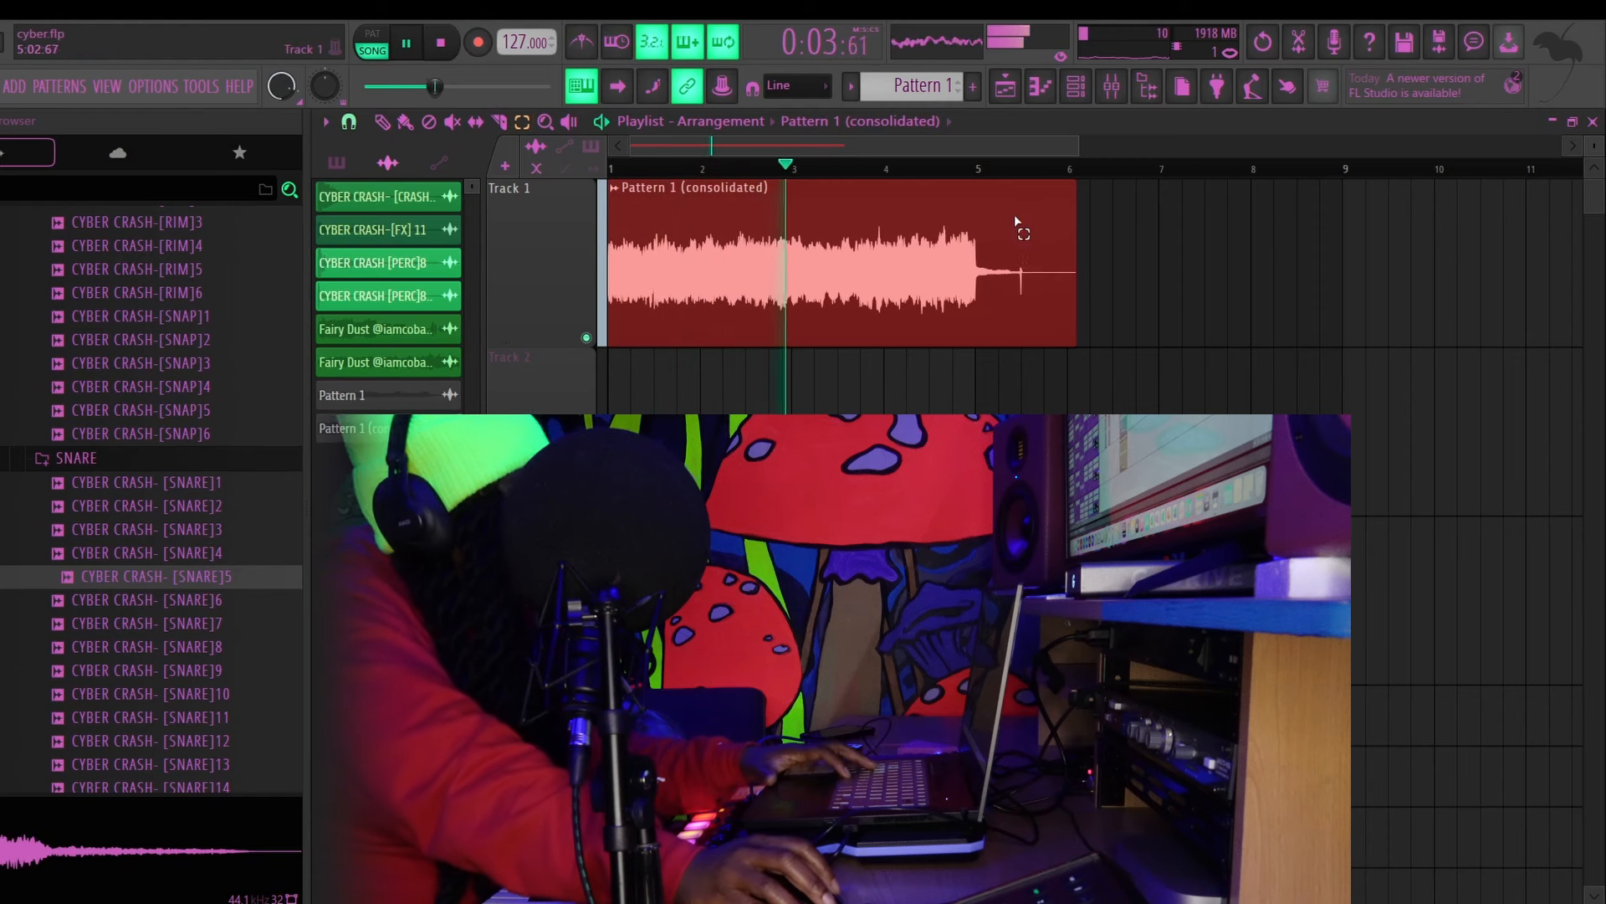
pyautogui.press('space')
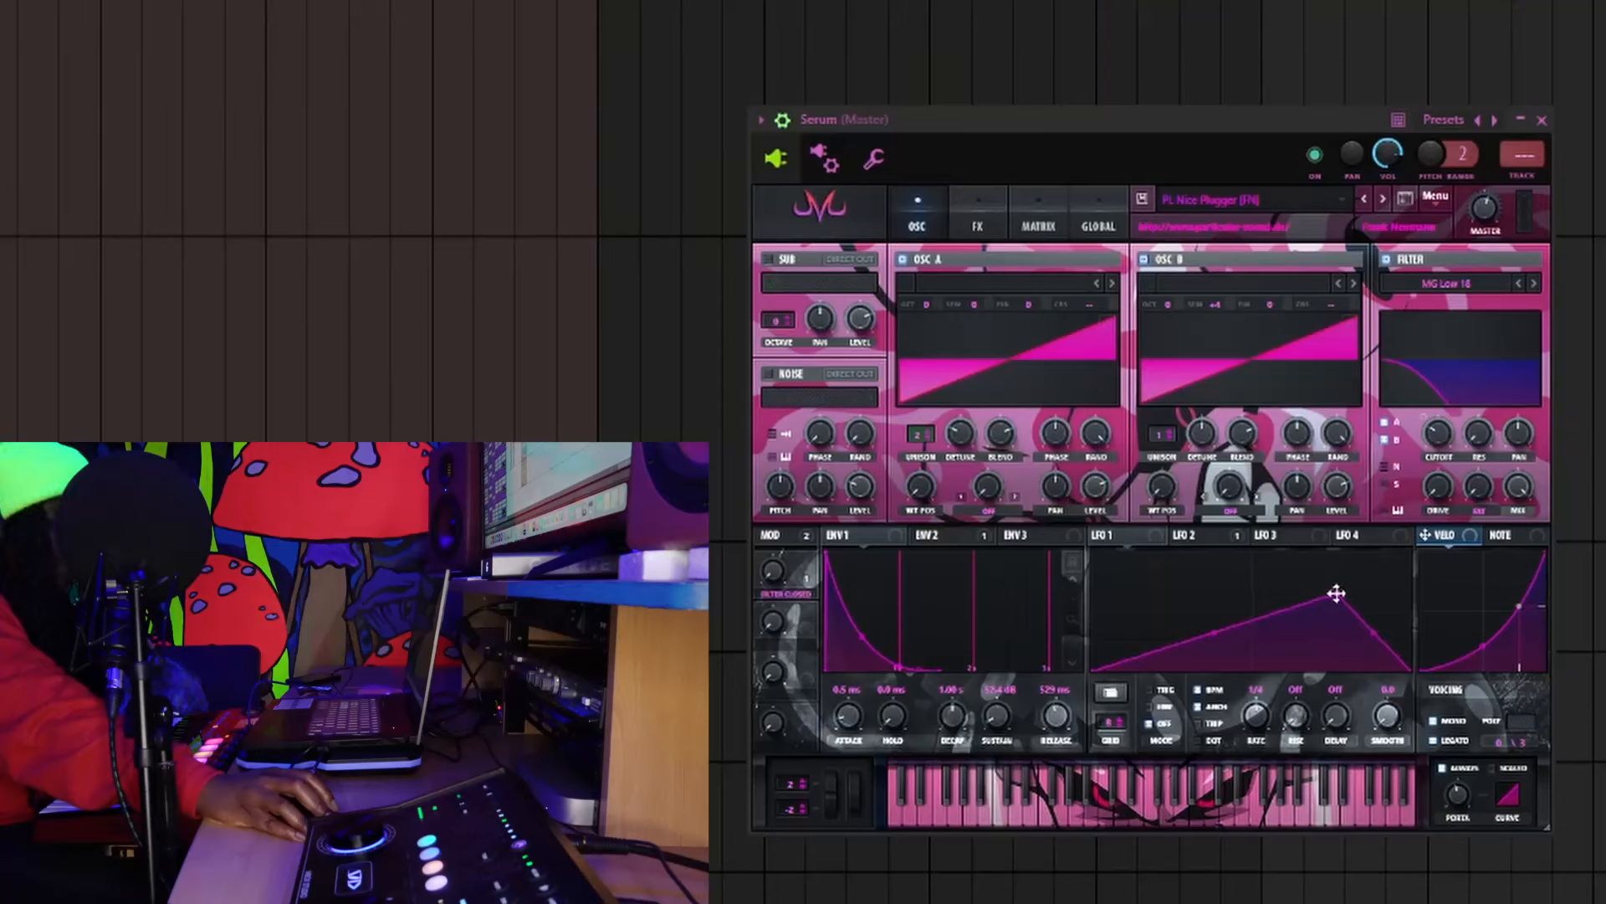
# Raise the peak of Serum's LFO curve slightly and enable Distortion in its effects rack
pyautogui.moveTo(1338, 592); pyautogui.dragTo(1340, 579)
pyautogui.moveTo(1338, 578); pyautogui.dragTo(1343, 571)
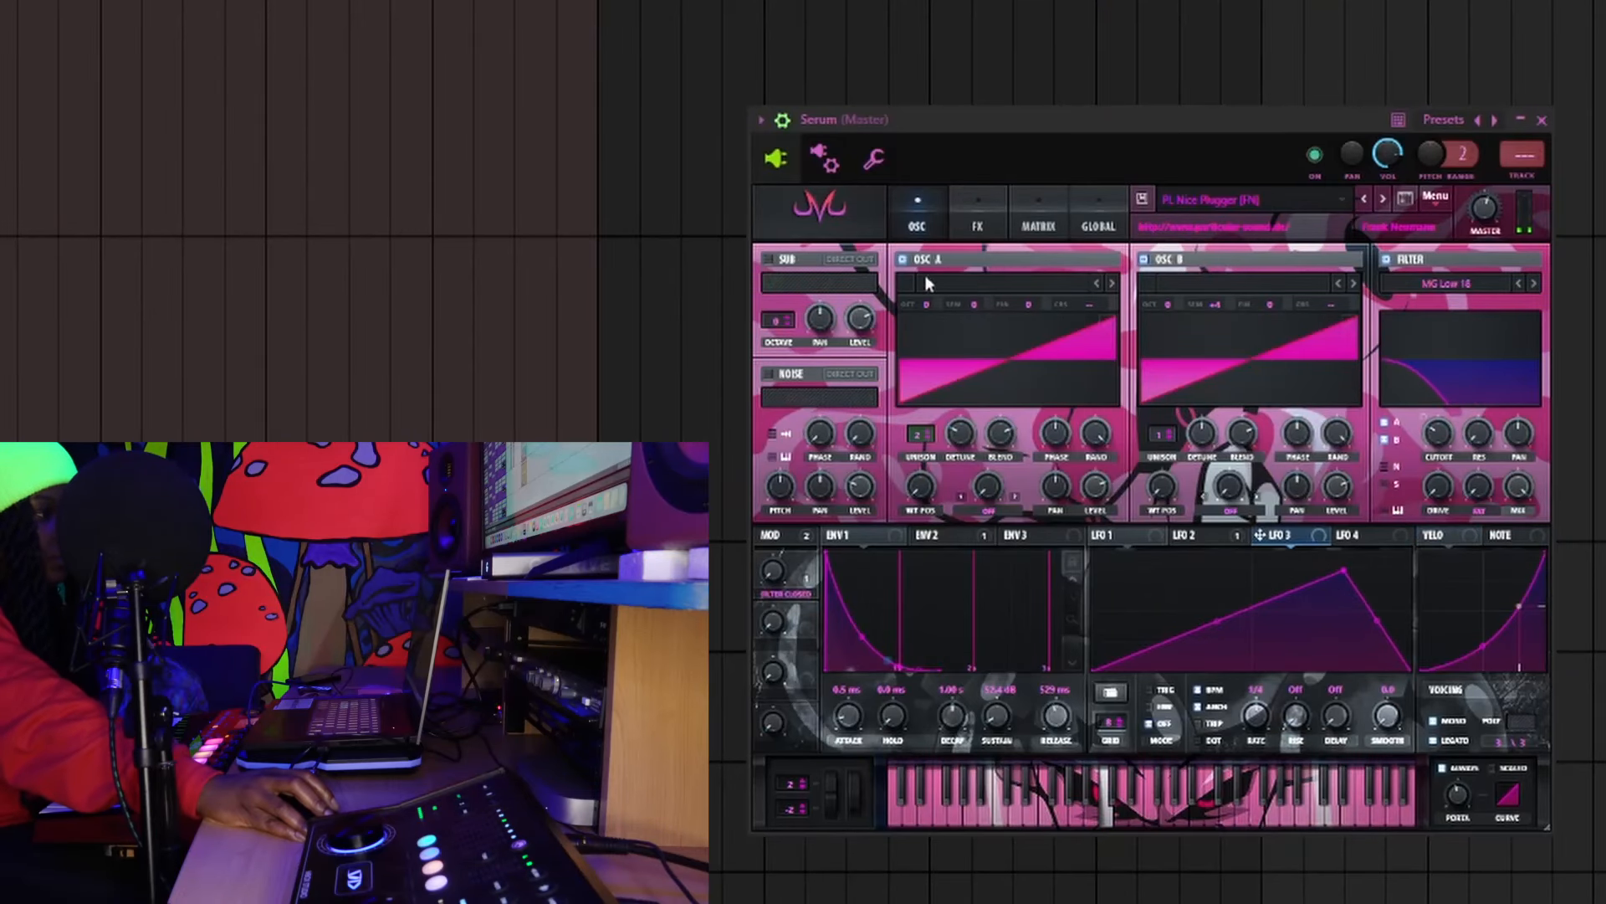
pyautogui.click(972, 219)
pyautogui.click(785, 315)
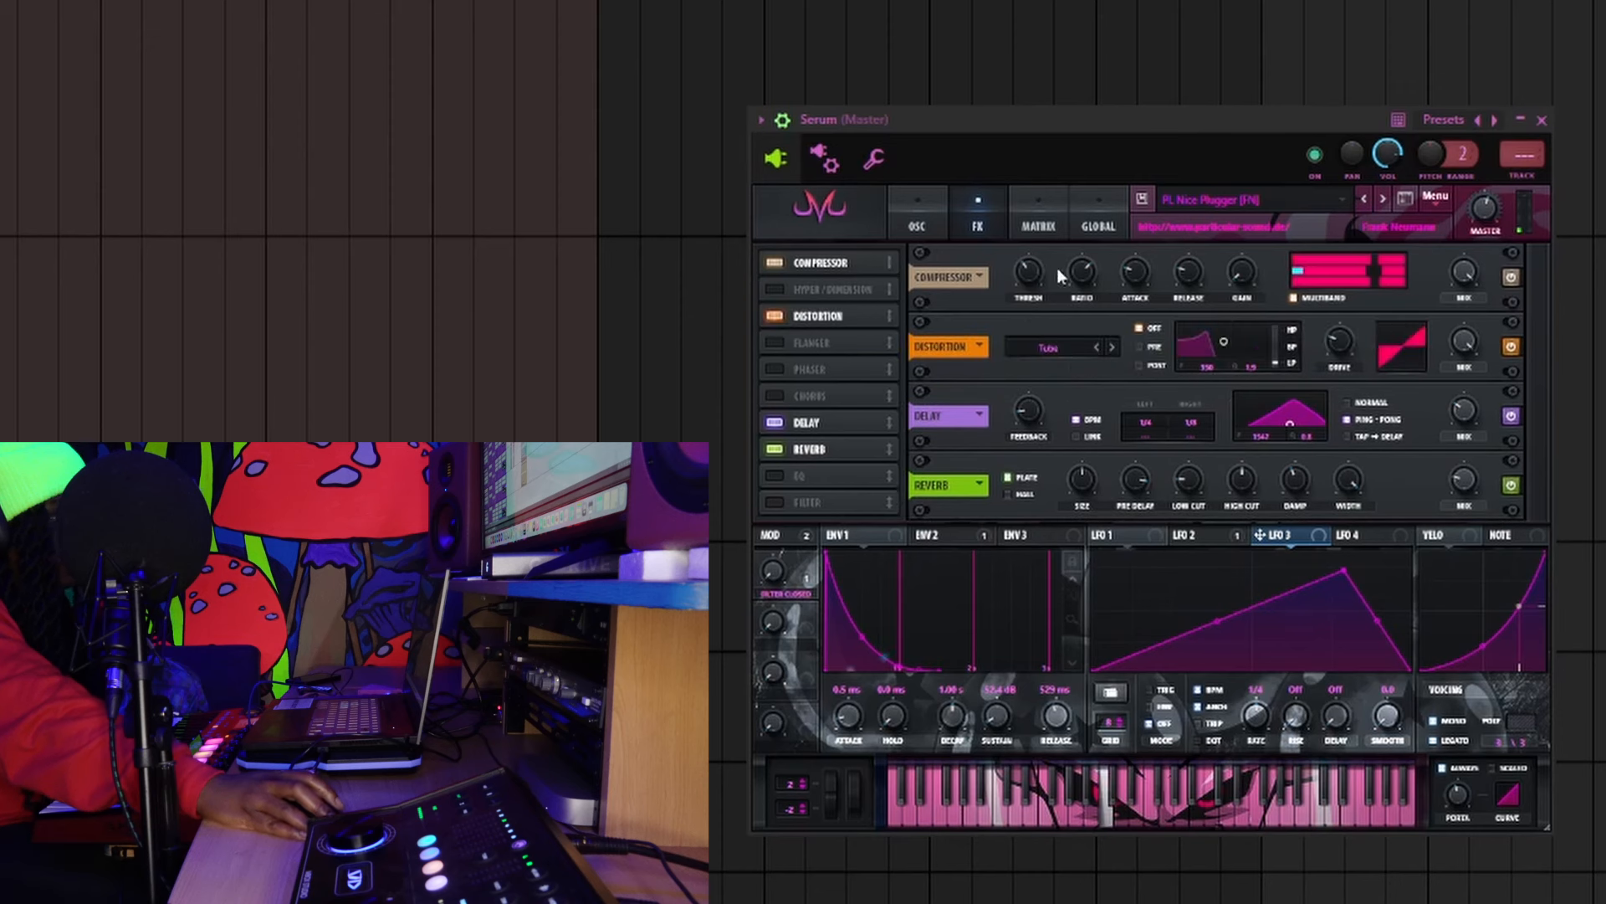
pyautogui.moveTo(1075, 278)
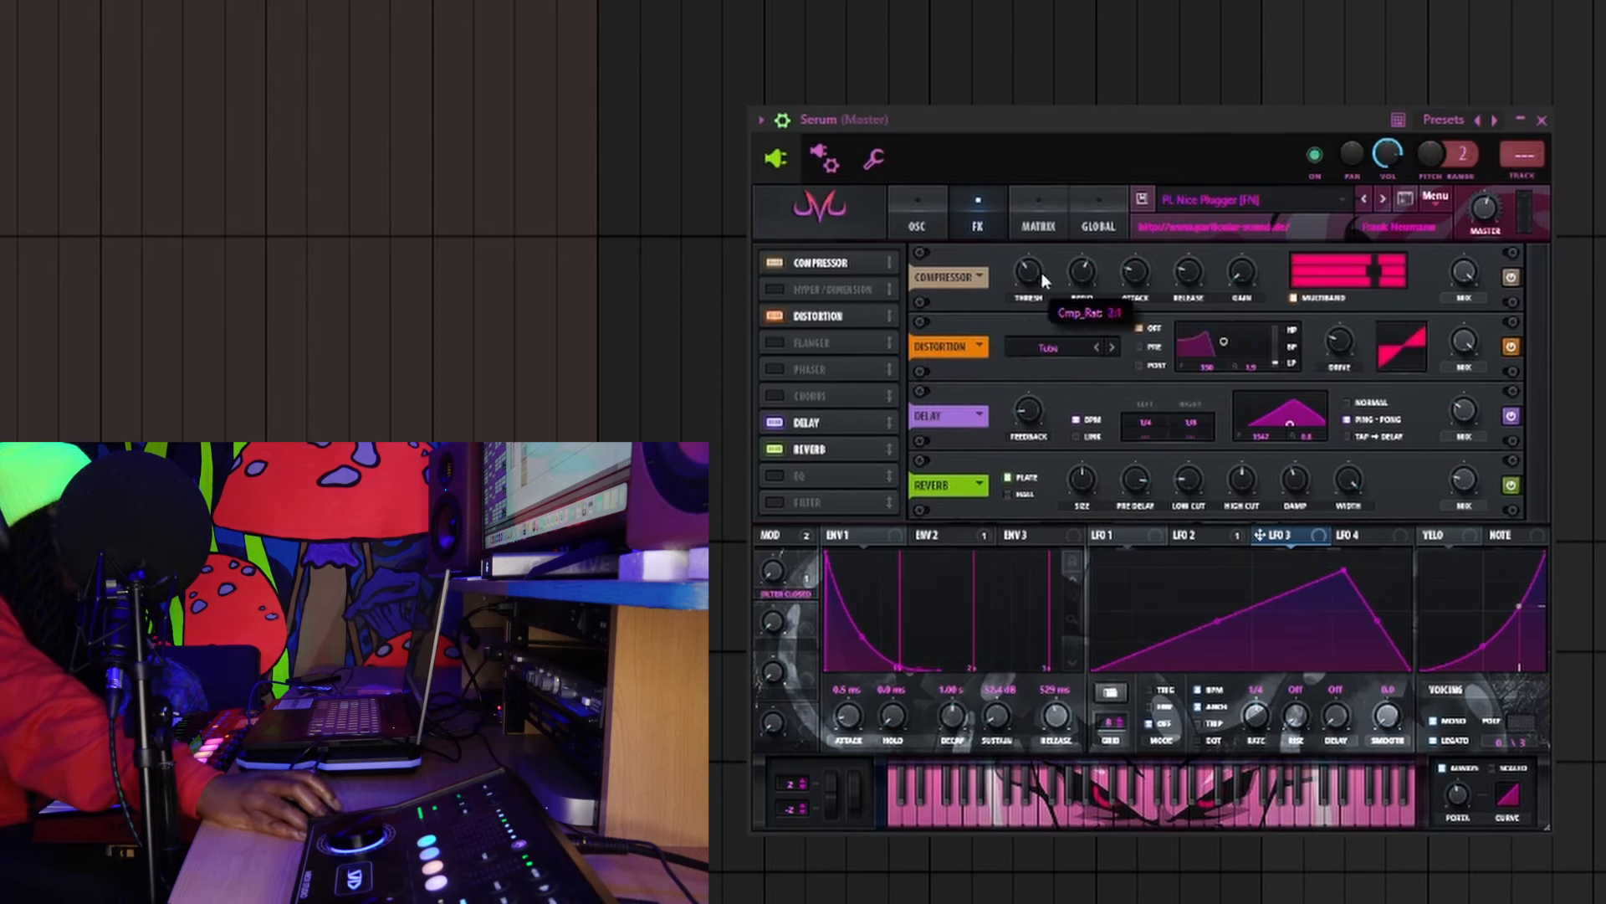
pyautogui.moveTo(1036, 255)
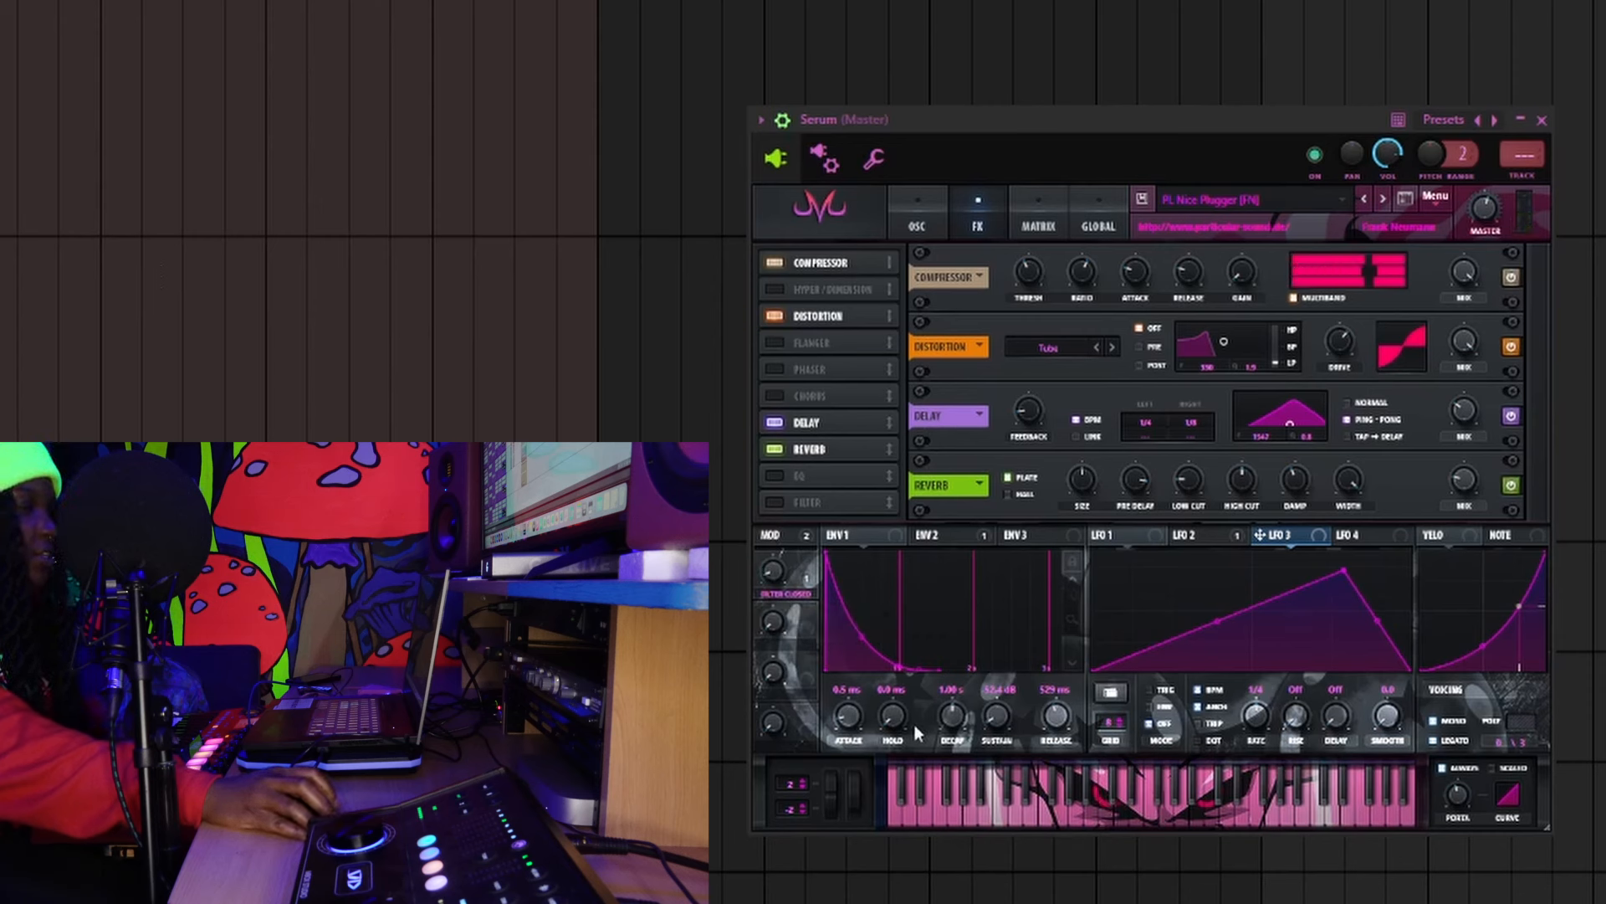
# Adjust the hold time of Serum's Env 1 and enable Phaser in the effects rack
pyautogui.moveTo(918, 733); pyautogui.dragTo(398, 396)
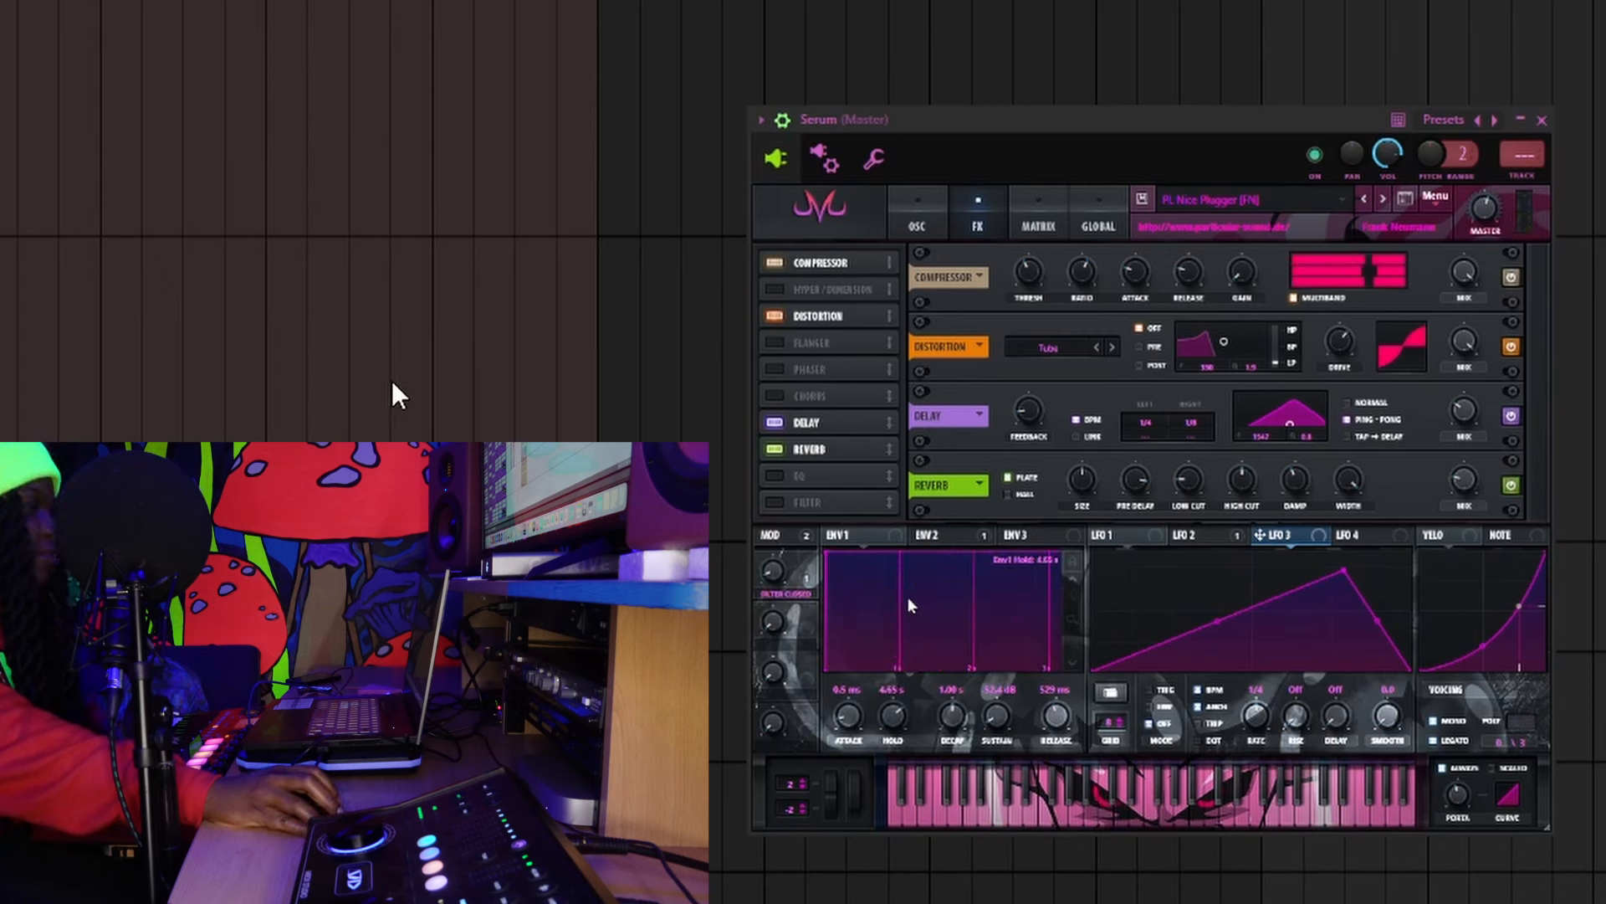
pyautogui.moveTo(910, 599); pyautogui.dragTo(909, 634)
pyautogui.moveTo(895, 726); pyautogui.dragTo(696, 229)
pyautogui.click(1022, 537)
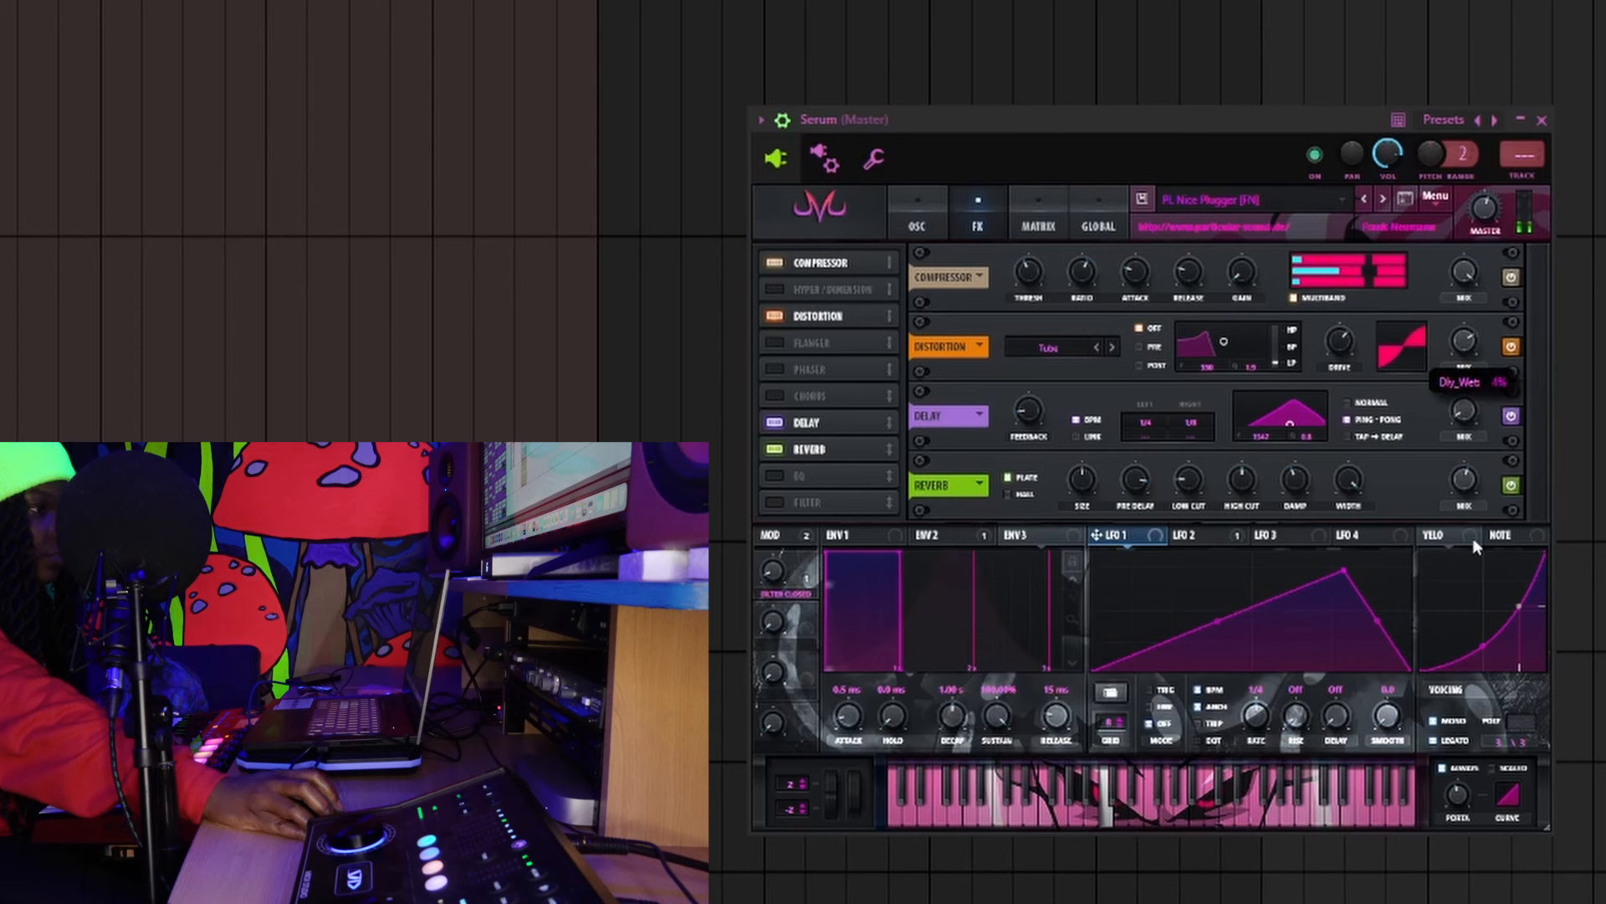
pyautogui.click(787, 372)
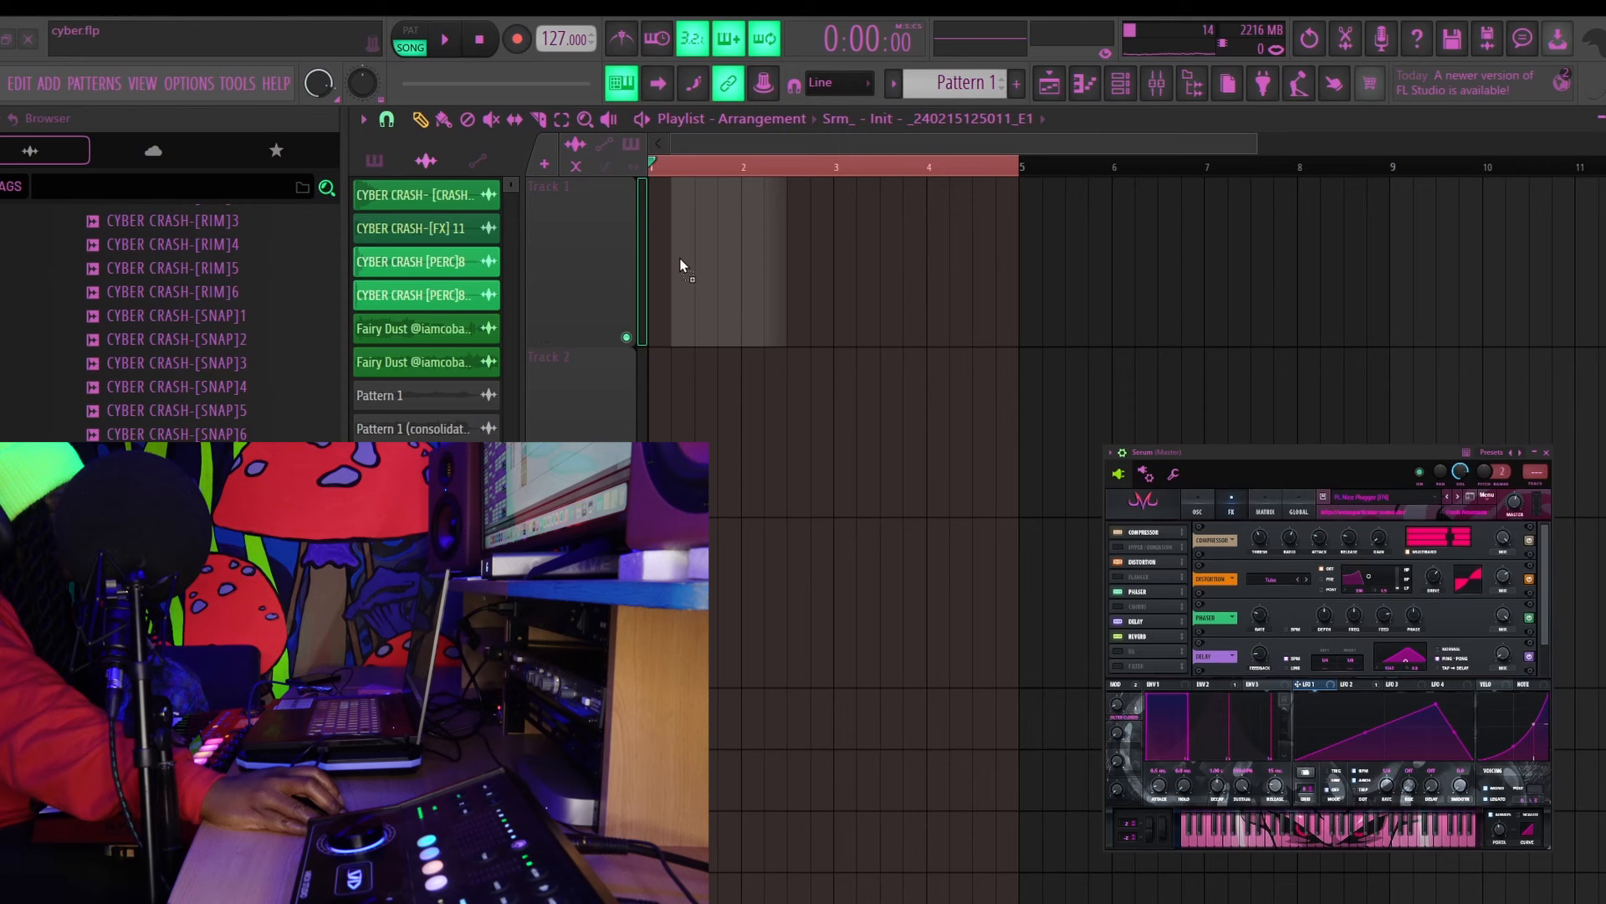
# Place Serum's PL Nice Plugger recording at bar 1 of track 1 and normalize the audio clip
pyautogui.moveTo(680, 266); pyautogui.dragTo(681, 259)
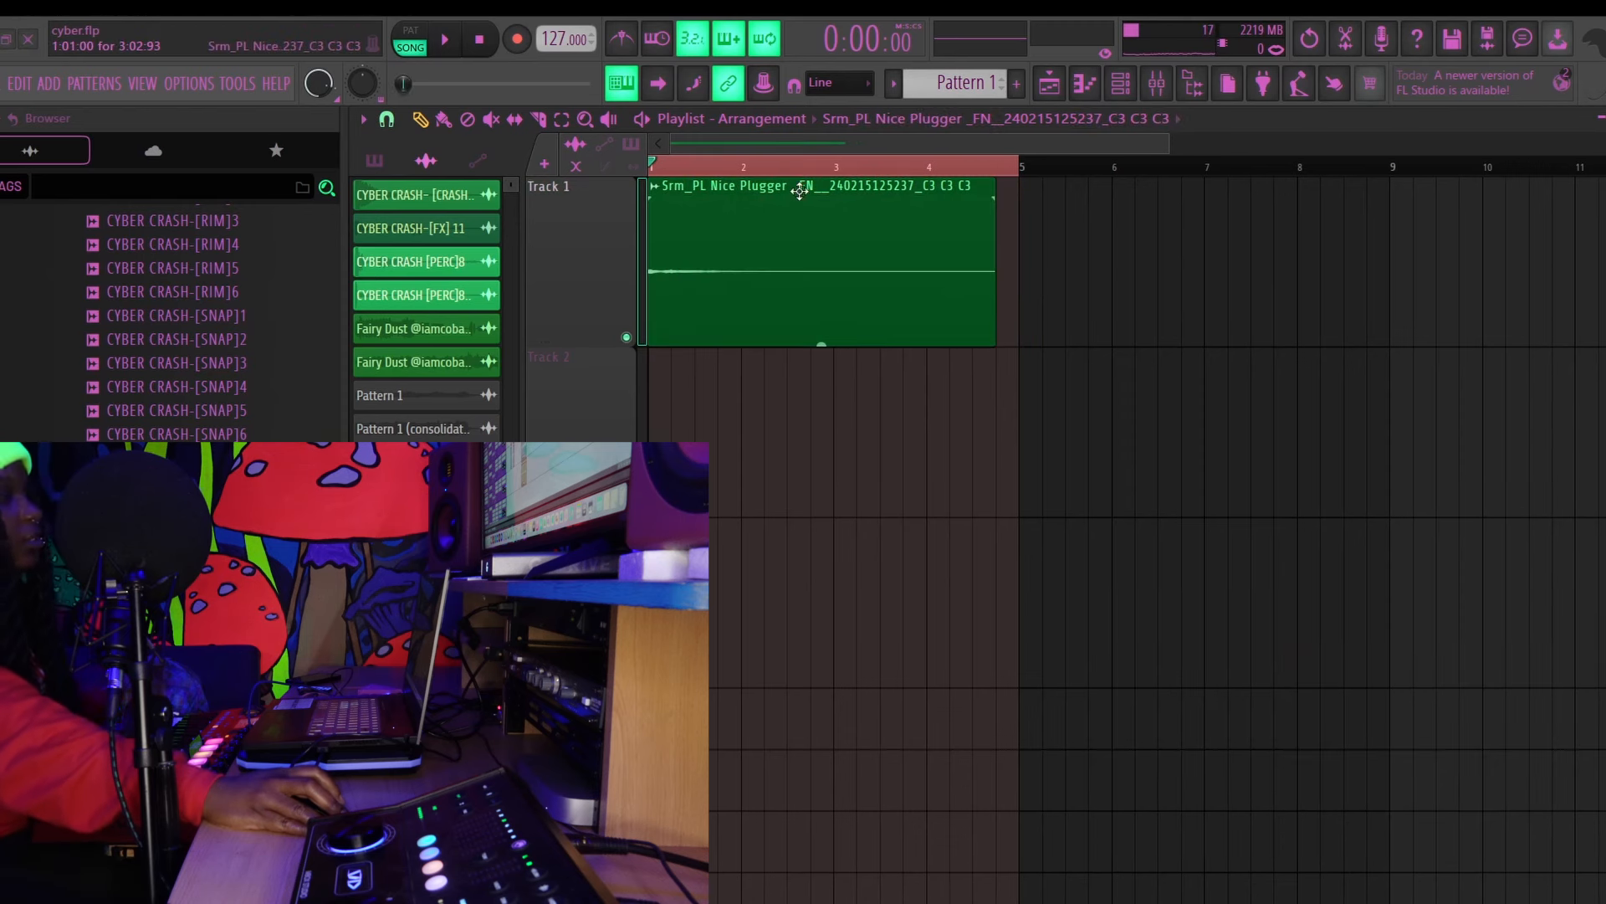
pyautogui.doubleClick(680, 259)
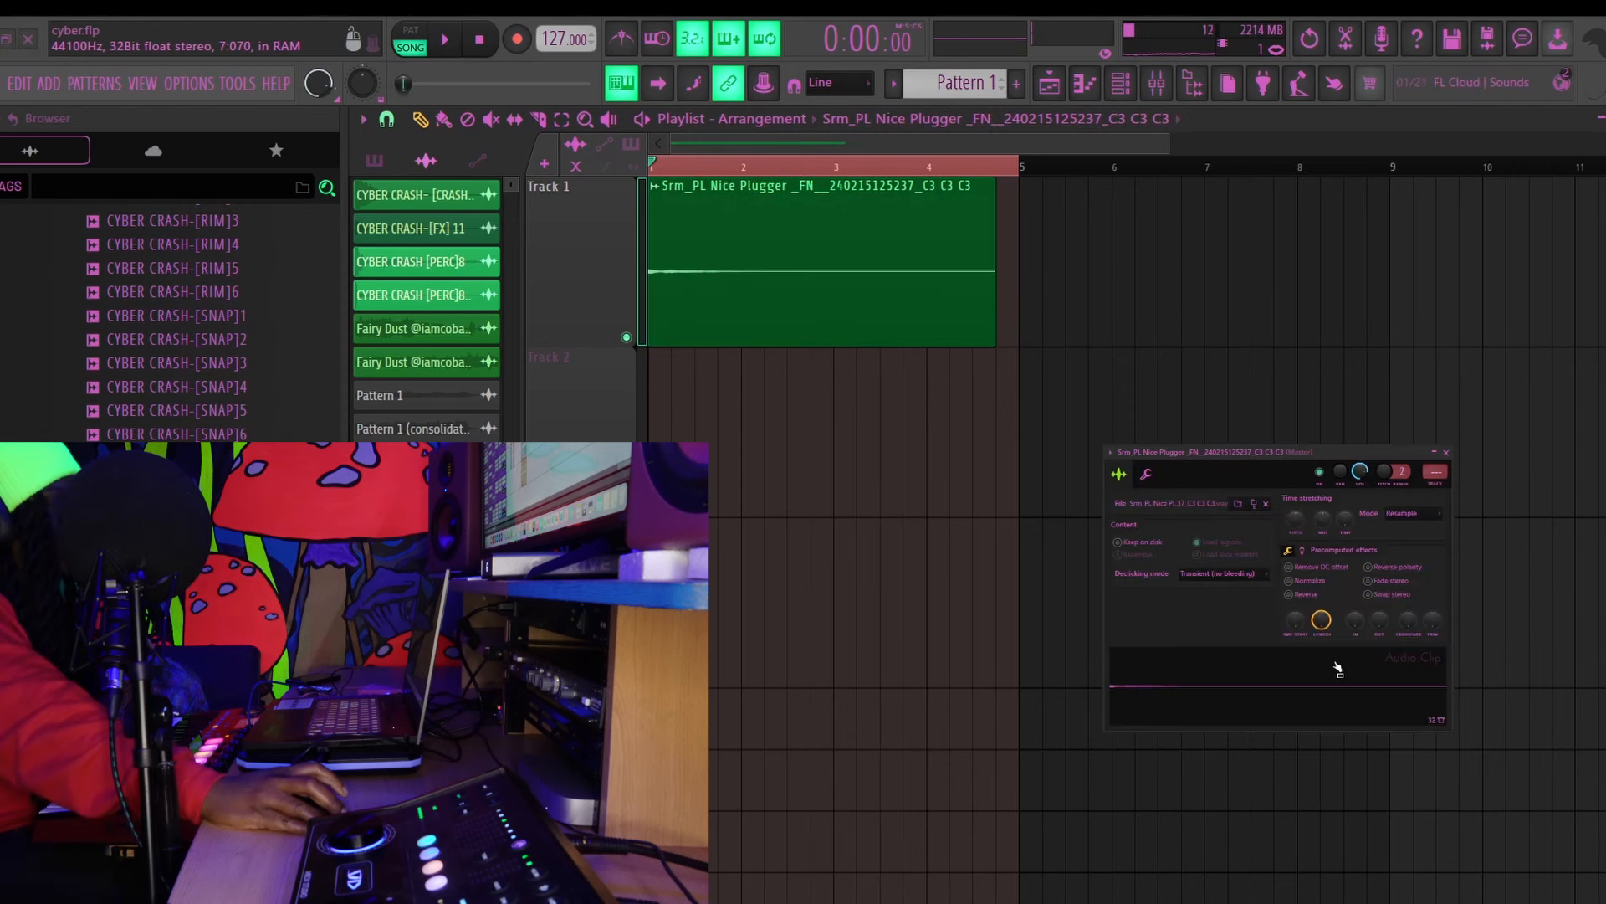
pyautogui.click(1290, 580)
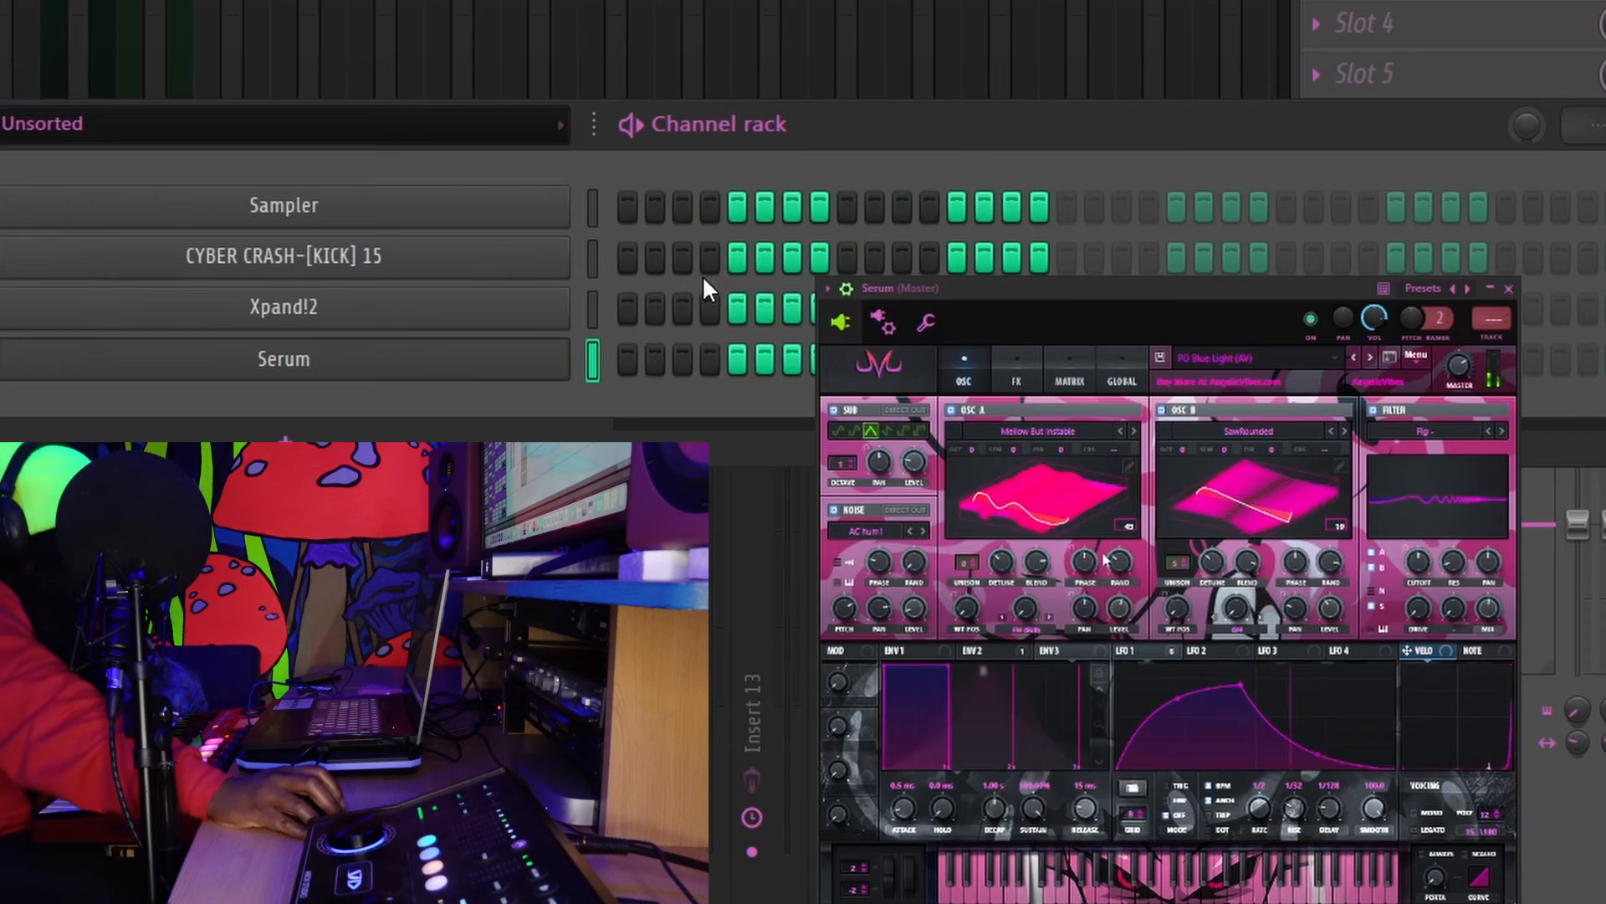
# Raise the Env 2 modulation amount on B WTPos in Serum's modulation matrix
pyautogui.click(1015, 378)
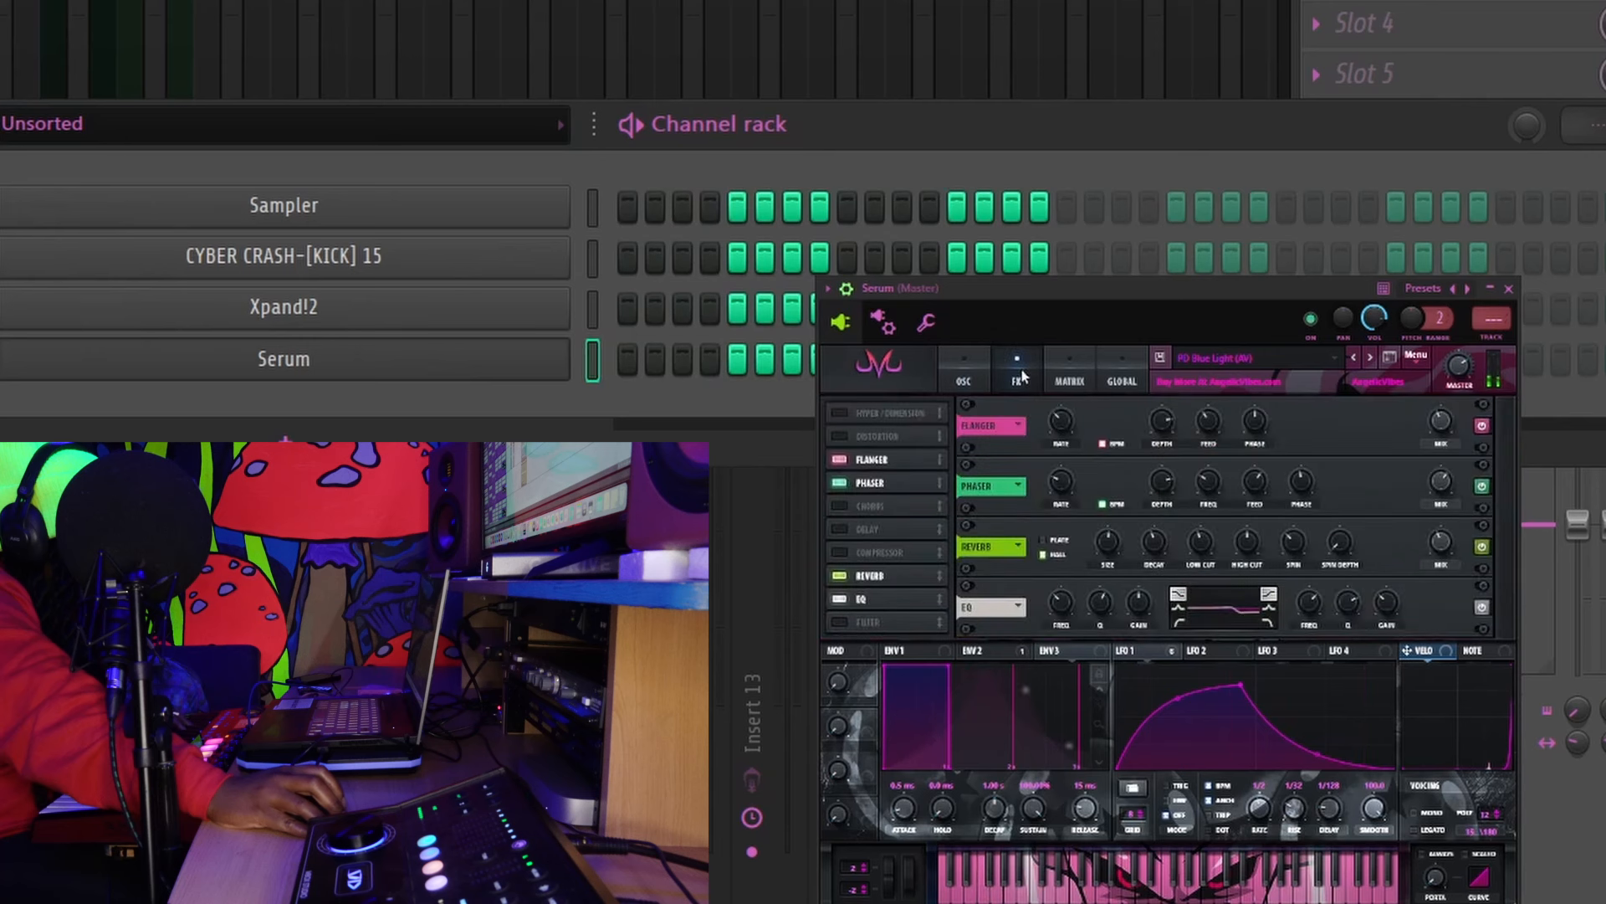
pyautogui.click(1072, 383)
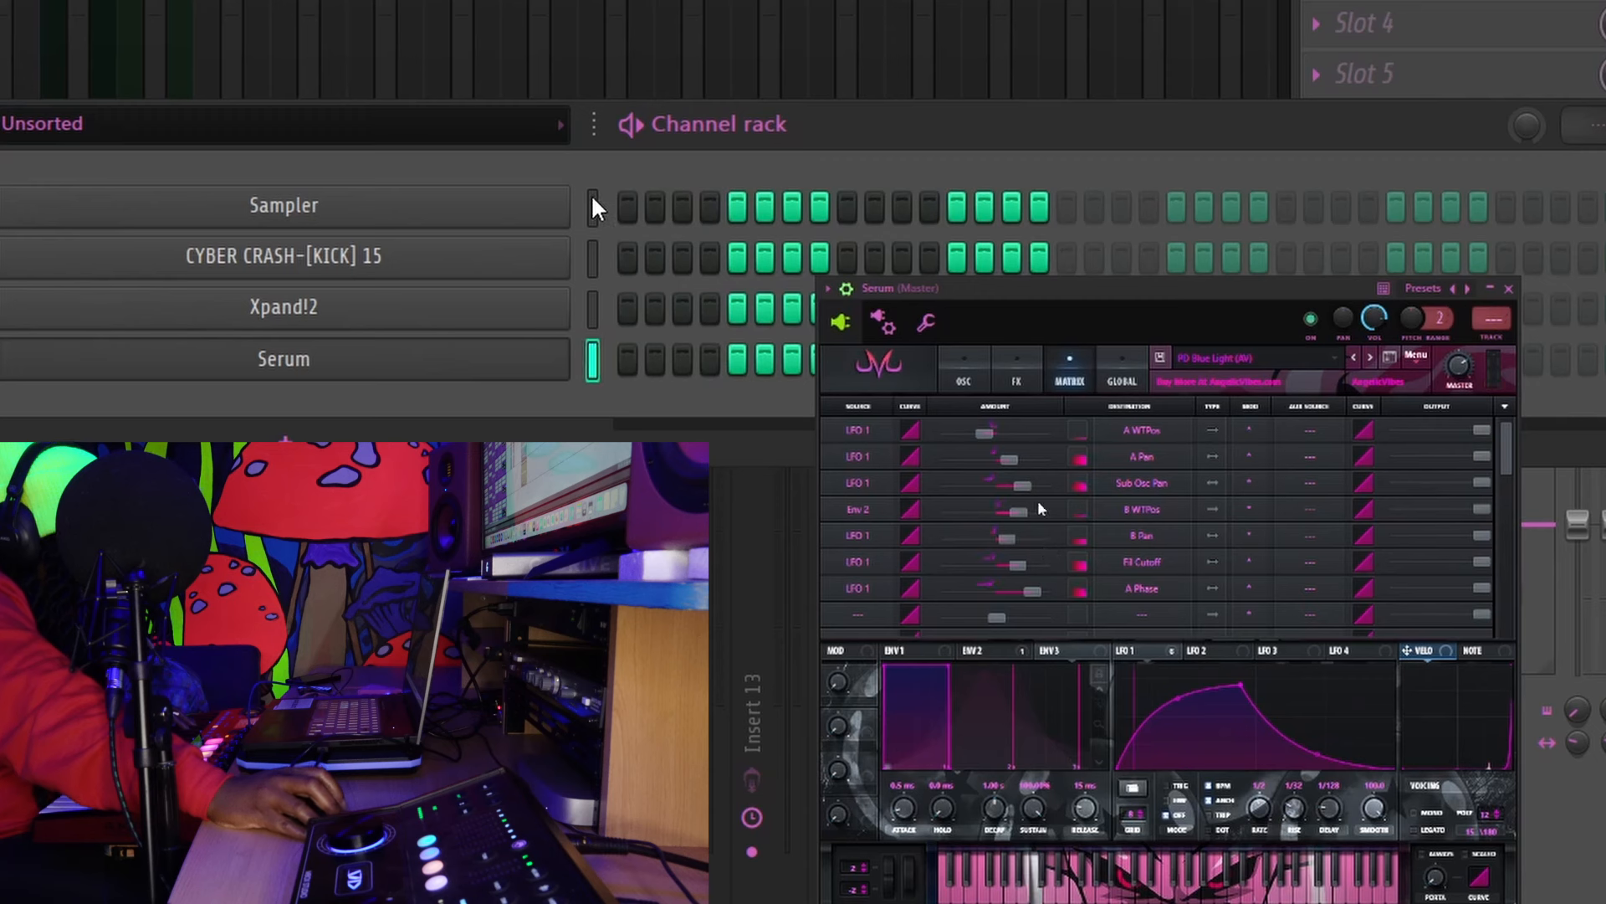
pyautogui.moveTo(1040, 507)
pyautogui.mouseDown()
pyautogui.moveTo(930, 518)
pyautogui.moveTo(1074, 510)
pyautogui.moveTo(1056, 513)
pyautogui.mouseUp()
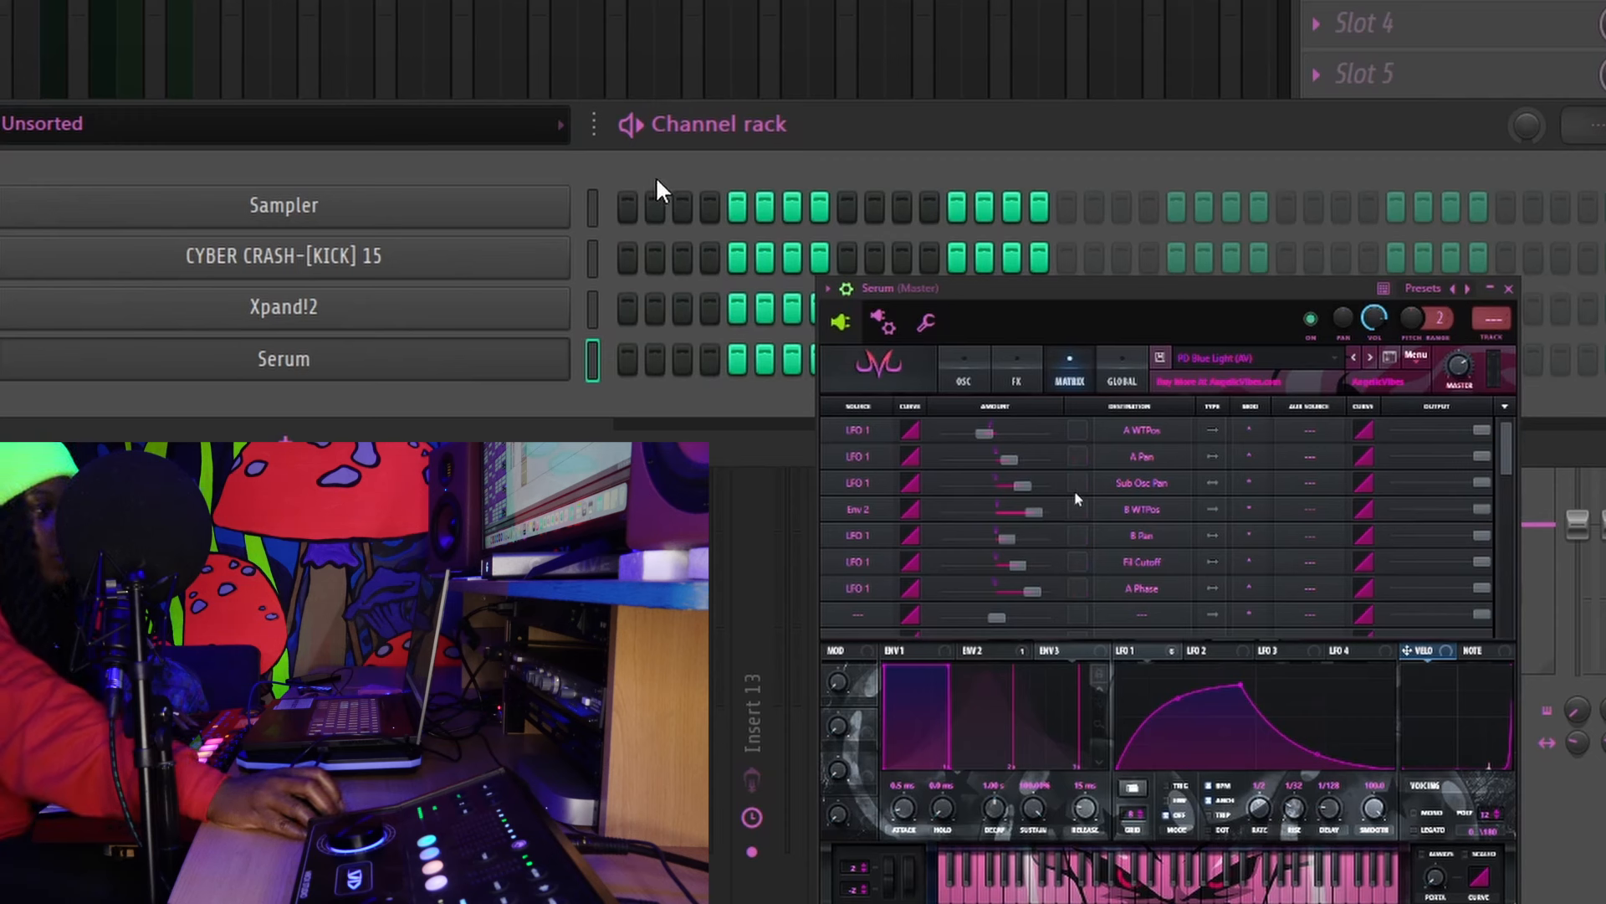
pyautogui.click(1016, 382)
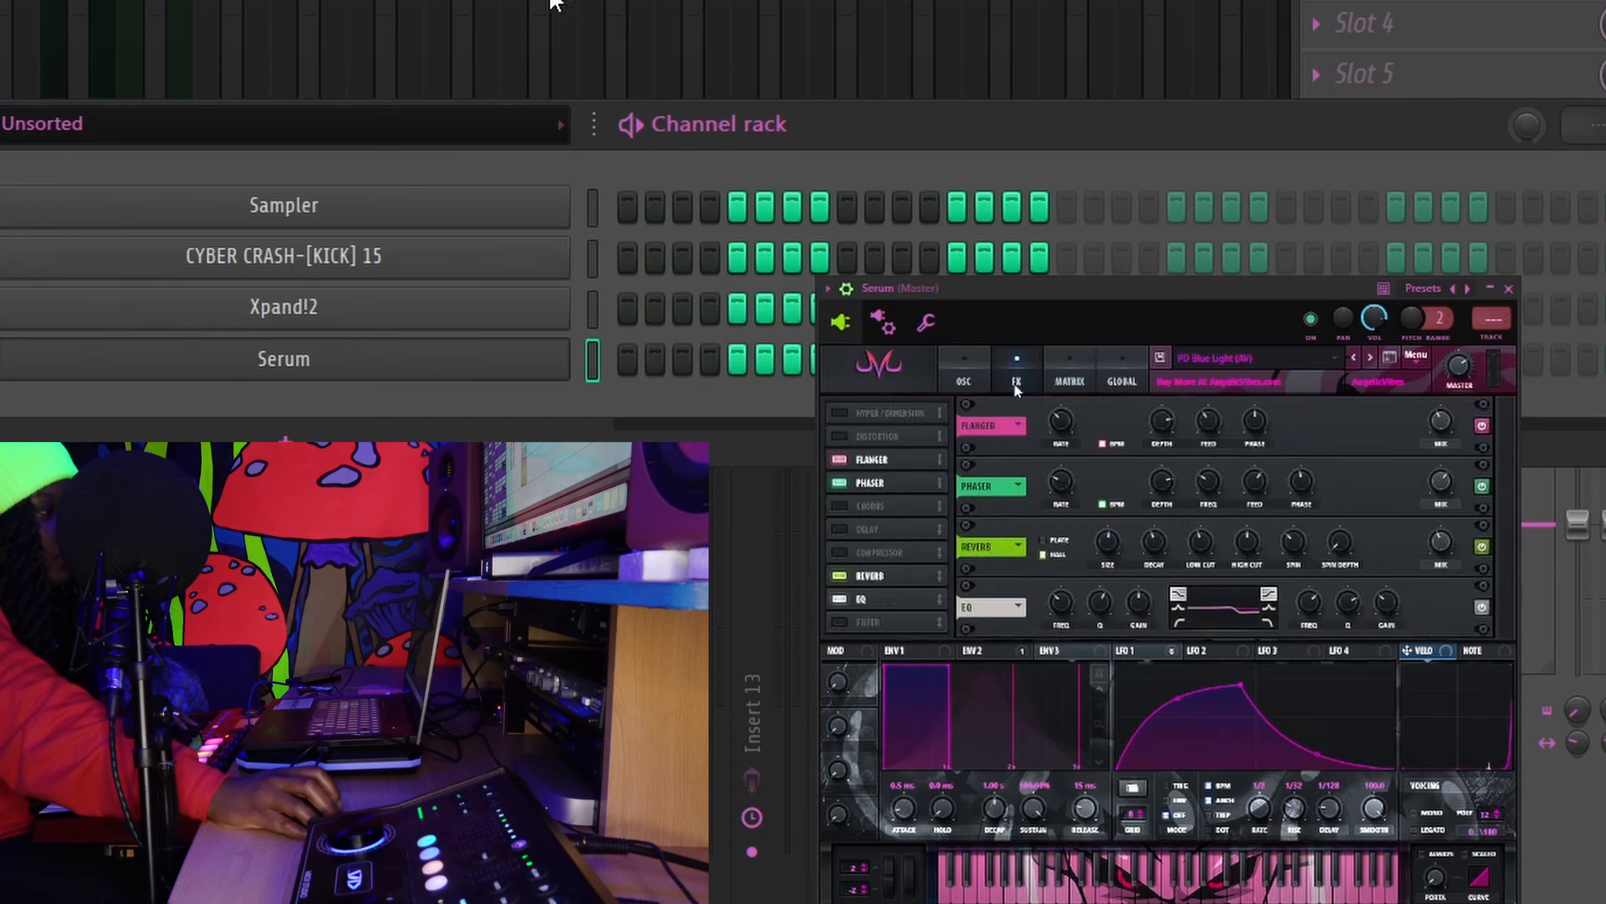
pyautogui.click(987, 374)
pyautogui.click(1023, 368)
pyautogui.click(1113, 358)
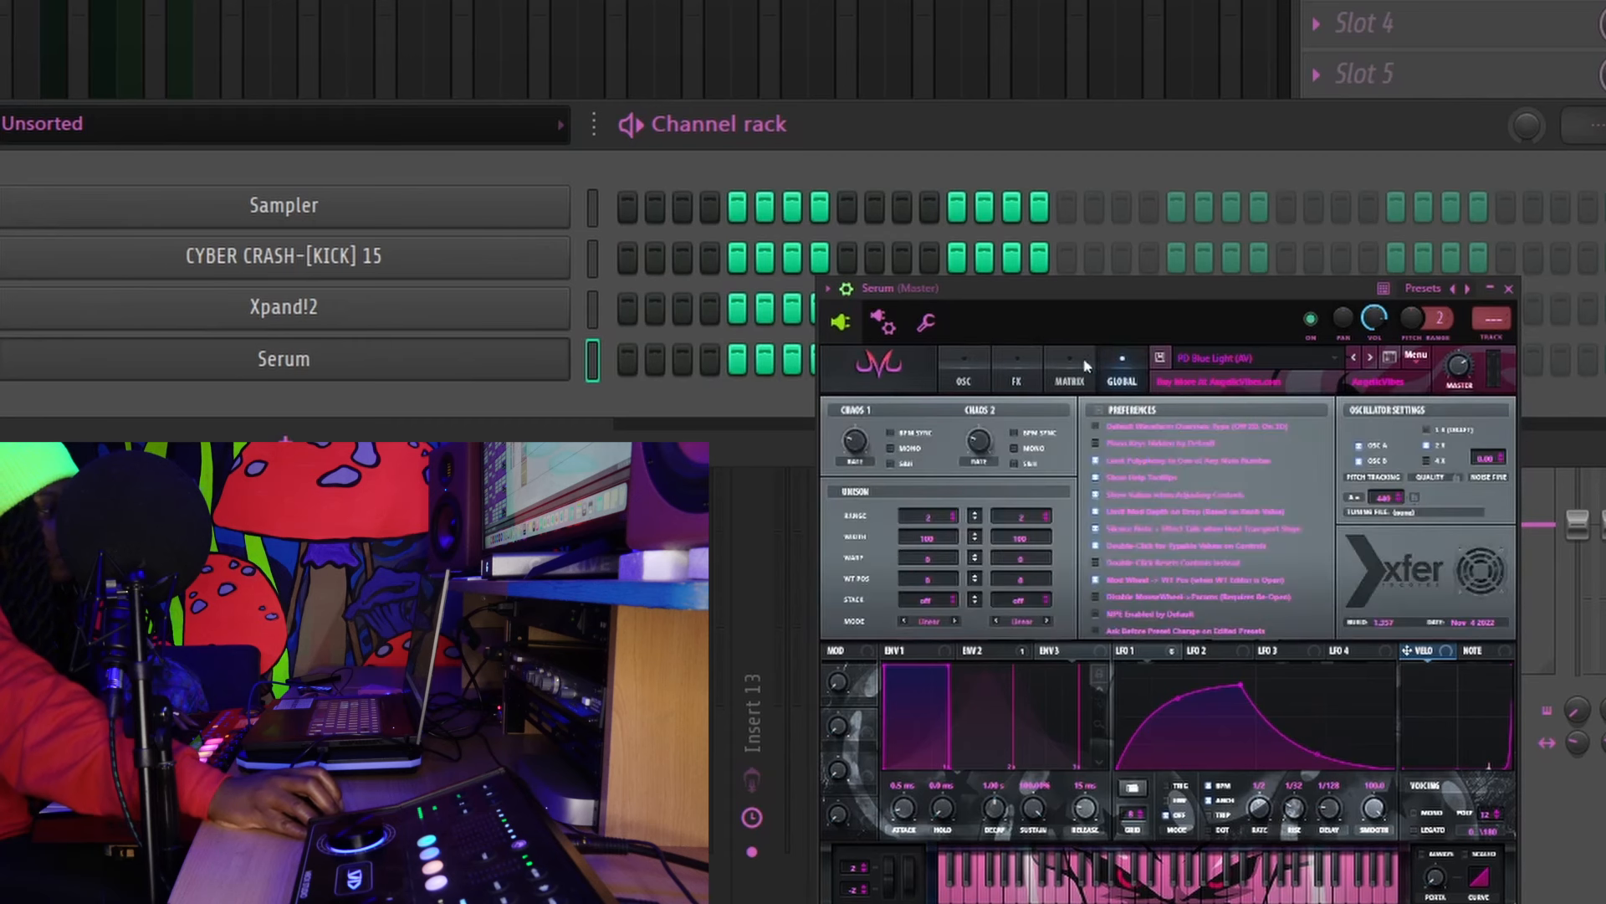
pyautogui.click(1030, 377)
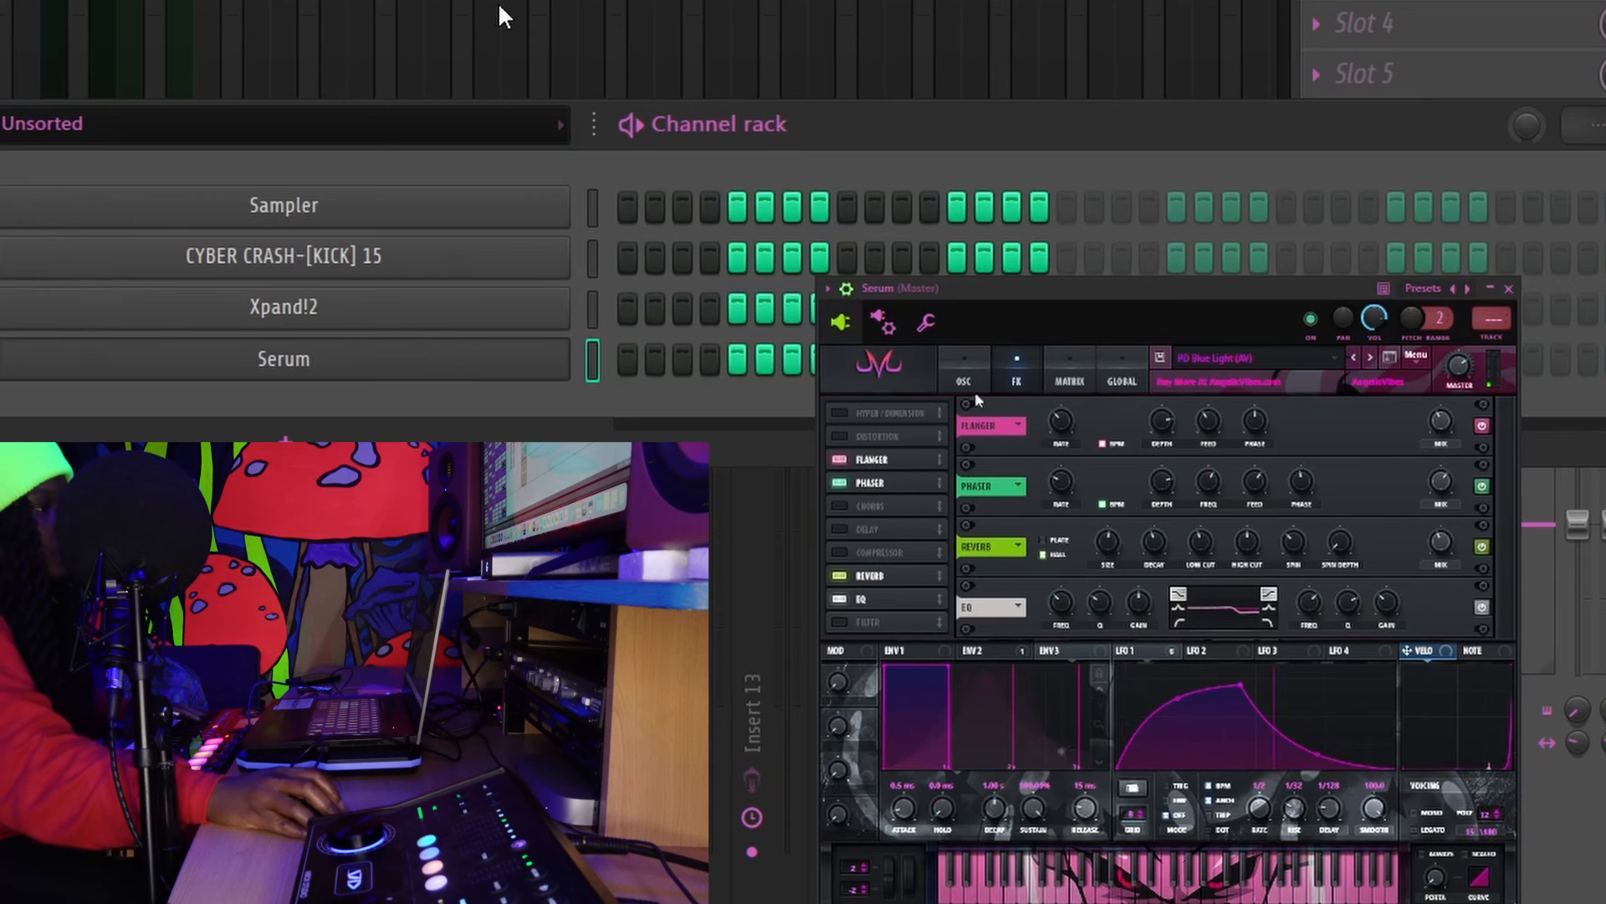
pyautogui.click(962, 372)
pyautogui.click(1007, 363)
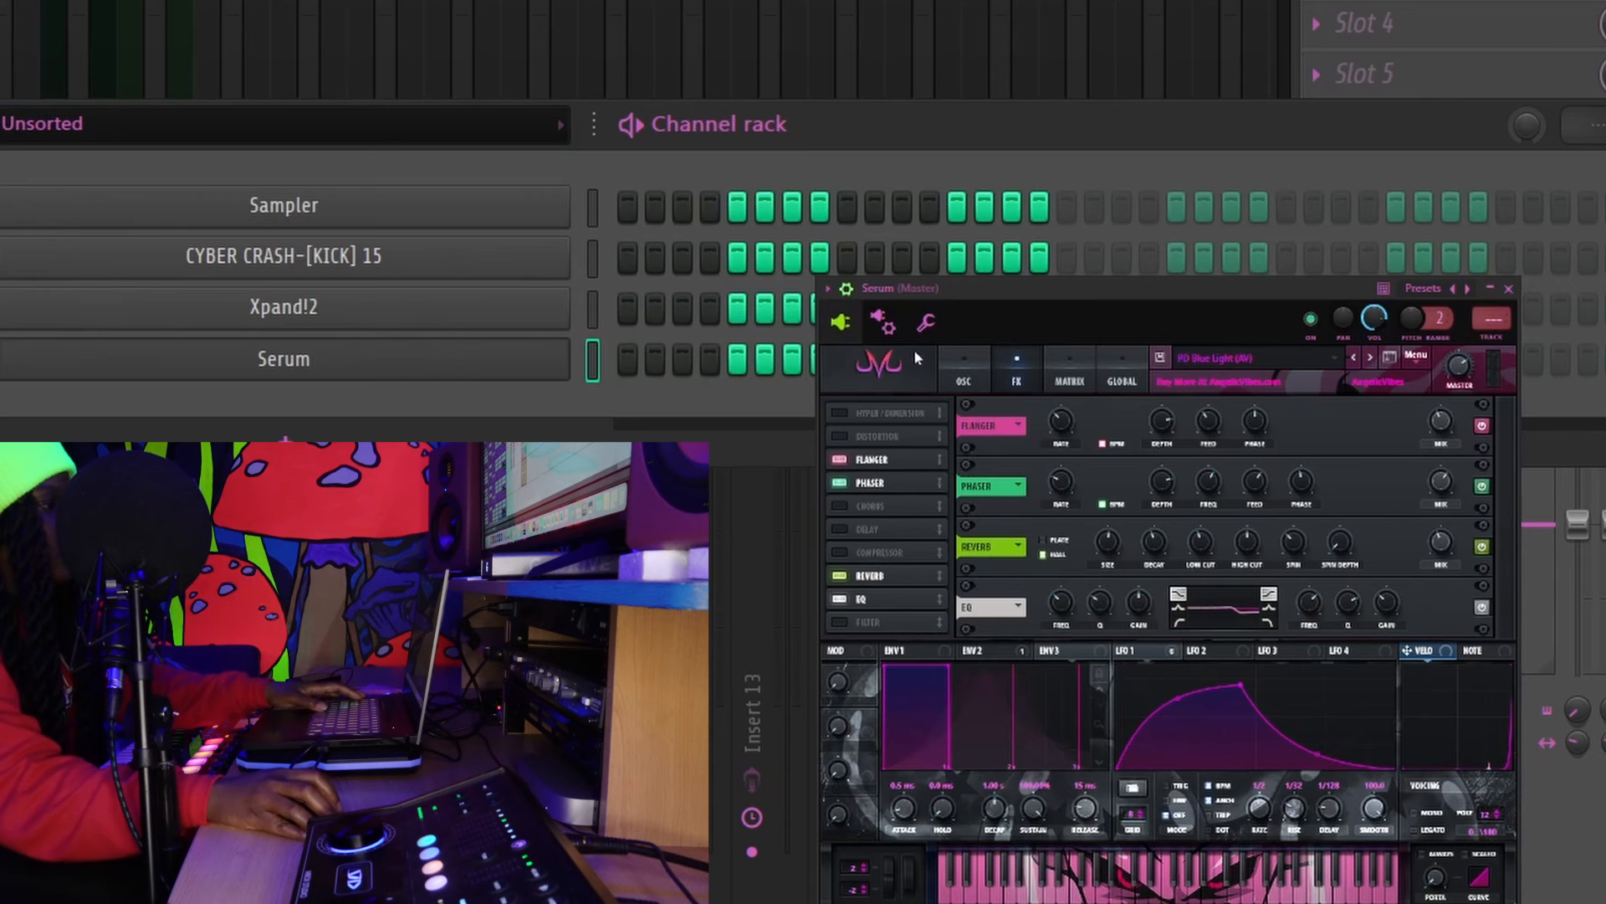
# Place Serum's PD Blue Light recording at the playlist start, on the track below the existing clip, and lower its channel volume
pyautogui.press('F5')
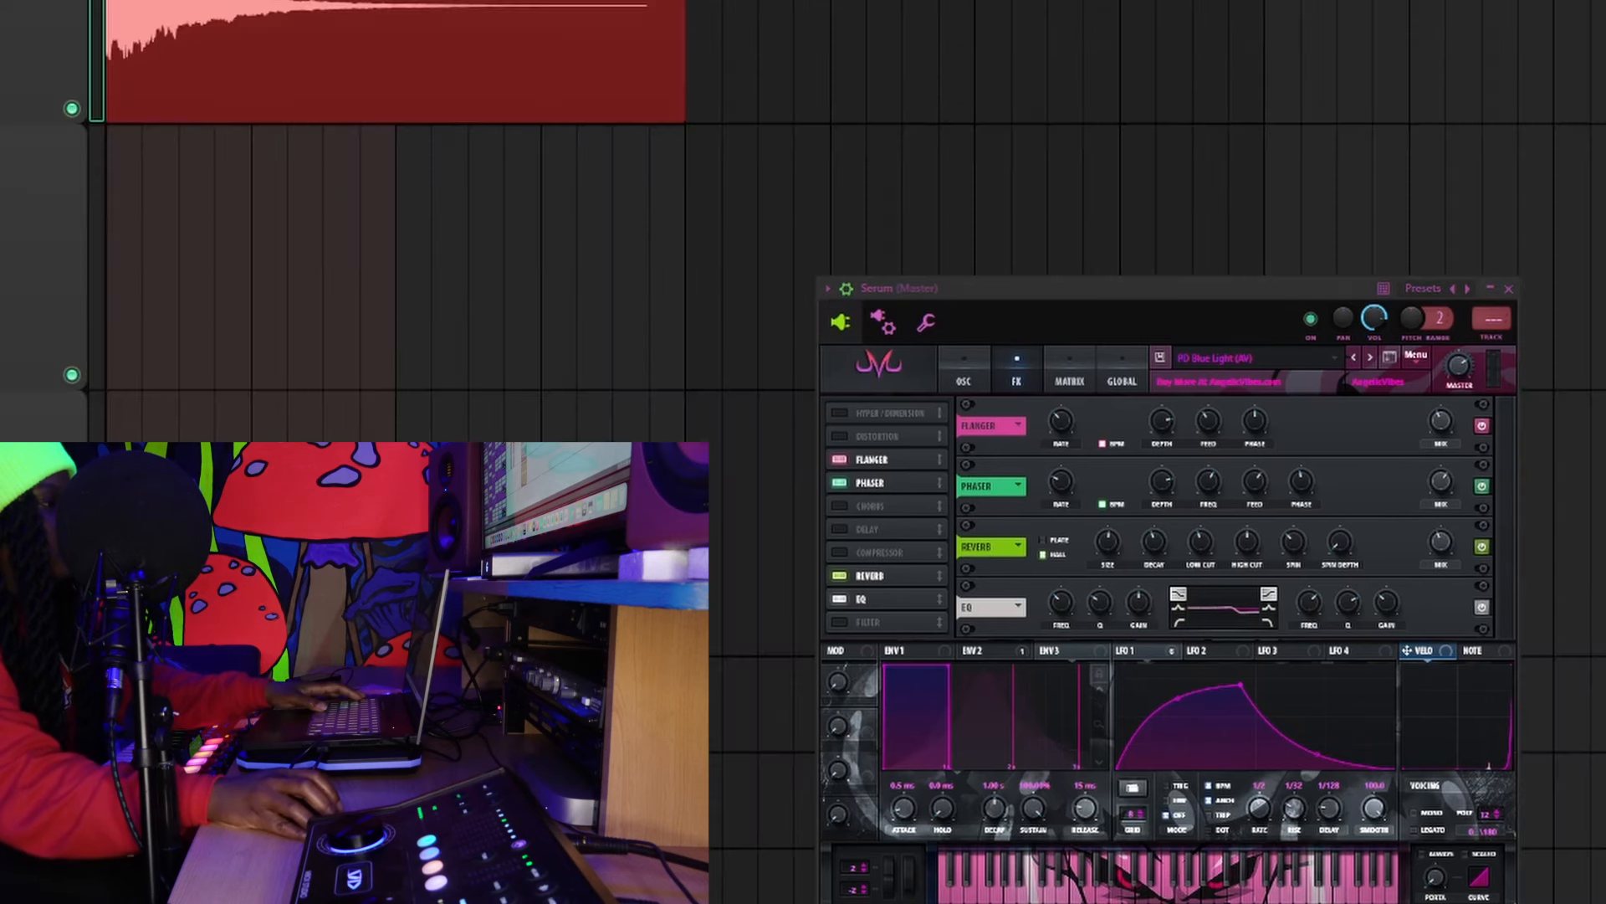
pyautogui.click(1159, 297)
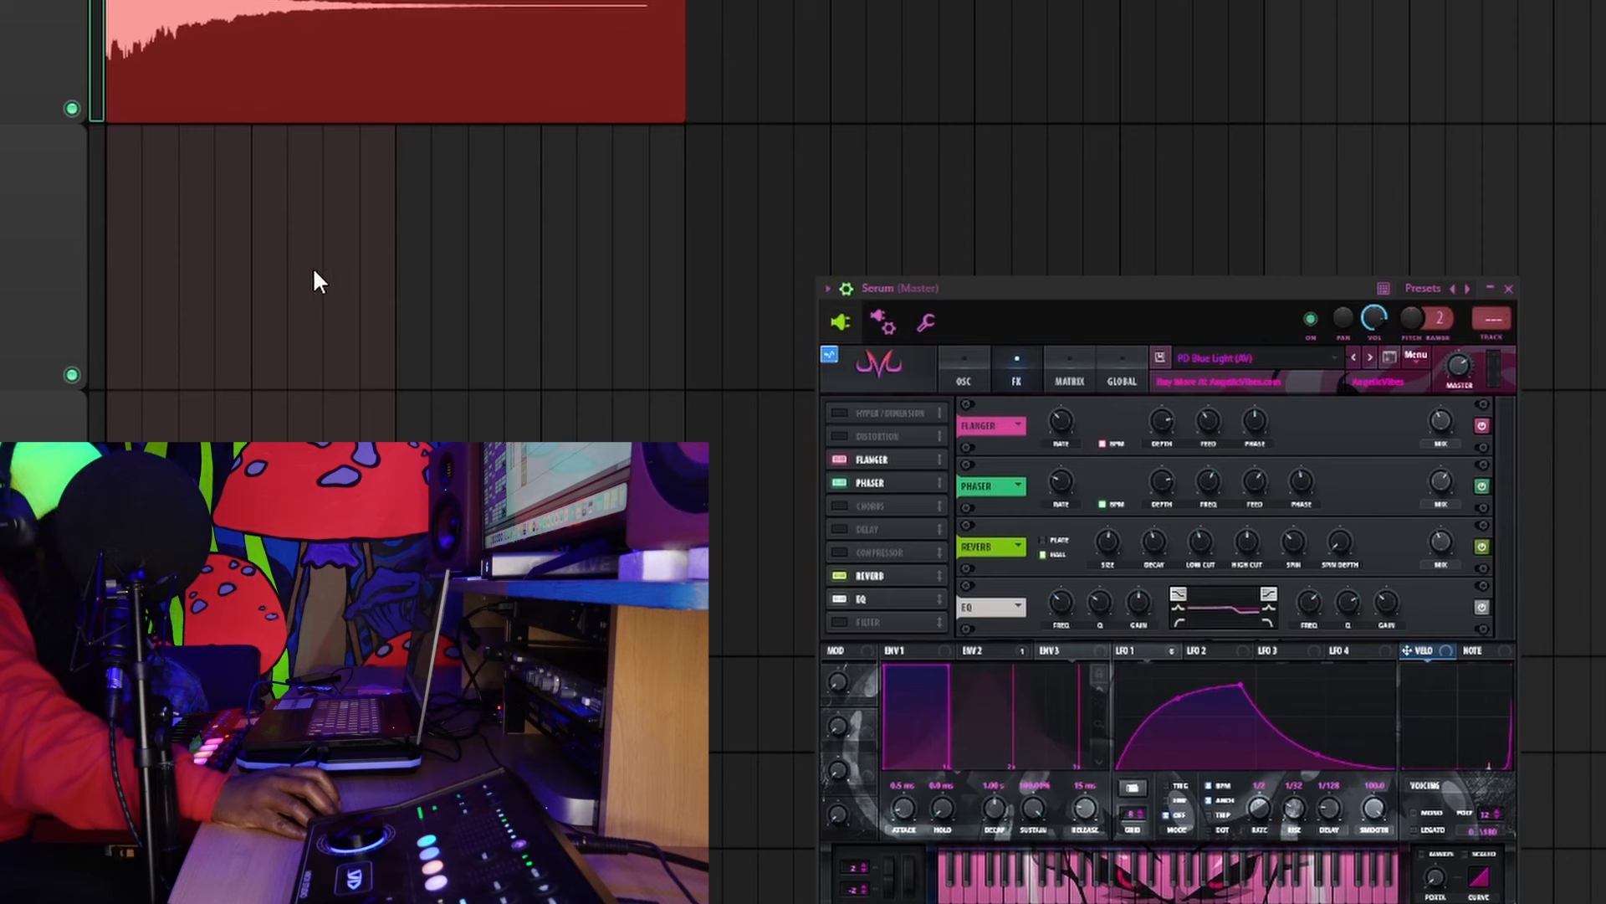
pyautogui.moveTo(829, 354); pyautogui.dragTo(301, 243)
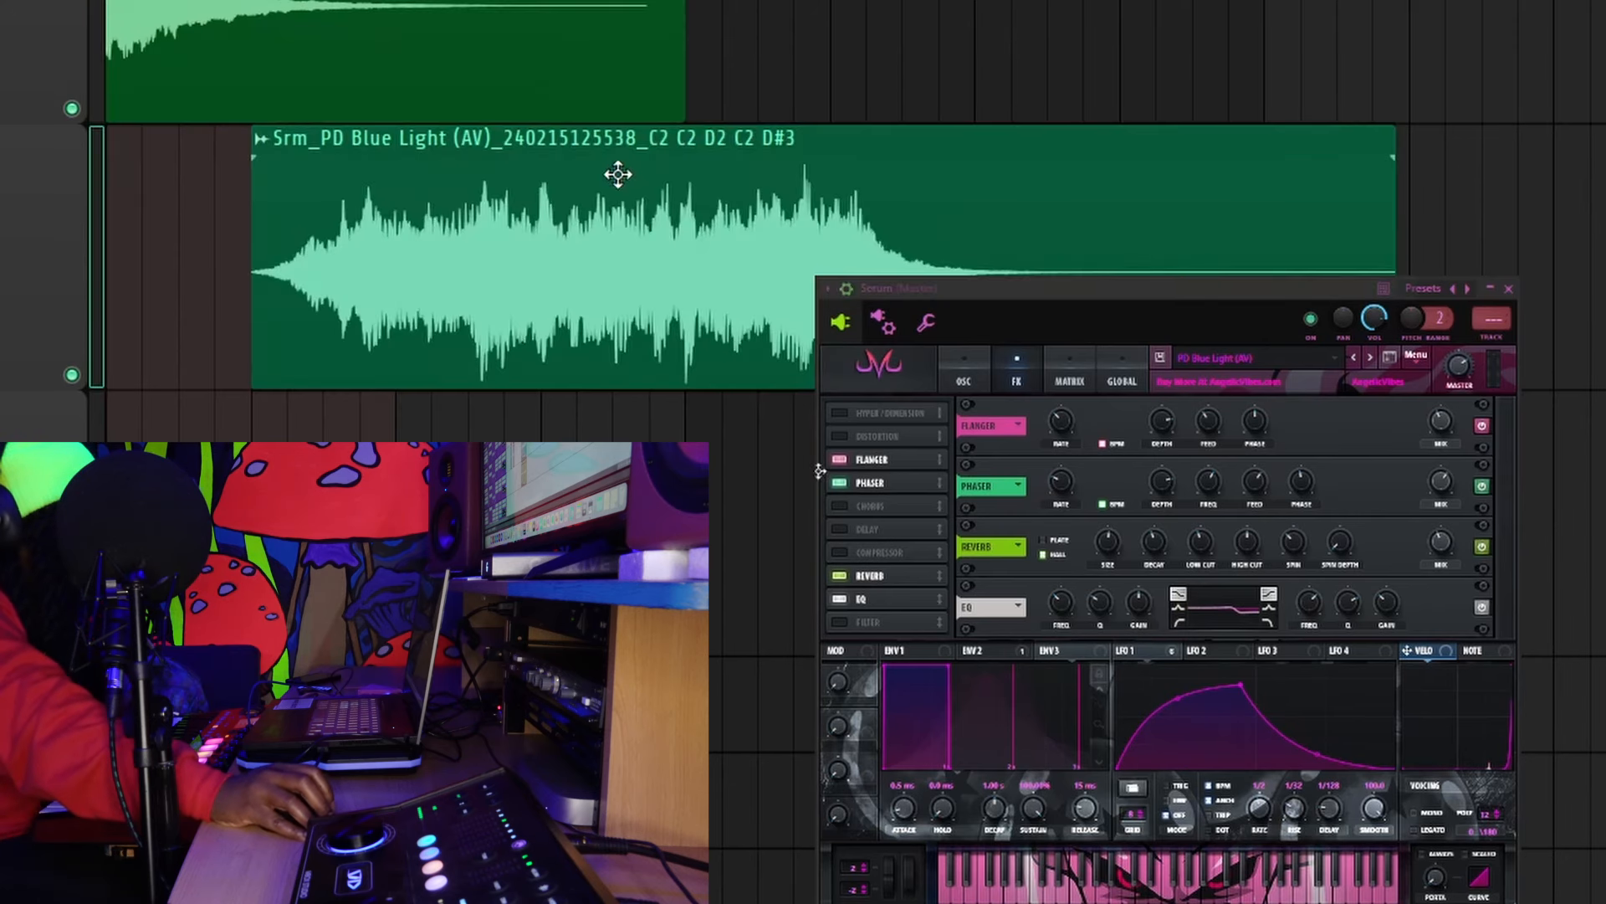
pyautogui.moveTo(601, 178); pyautogui.dragTo(267, 212)
pyautogui.press('Escape')
pyautogui.doubleClick(181, 382)
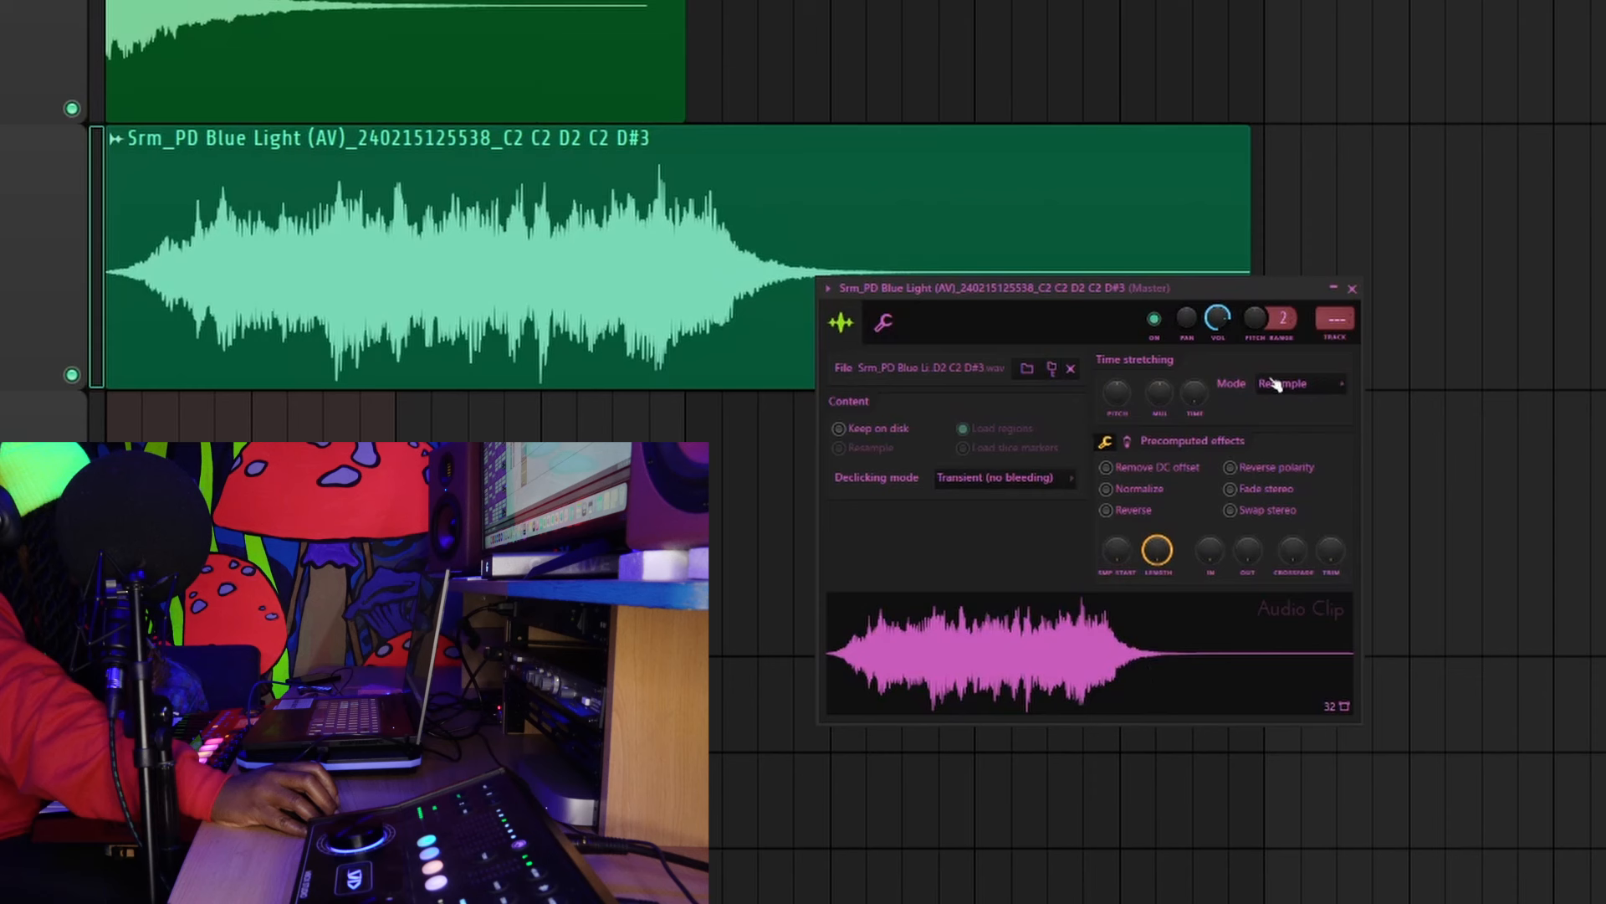
pyautogui.moveTo(1218, 317); pyautogui.dragTo(1218, 352)
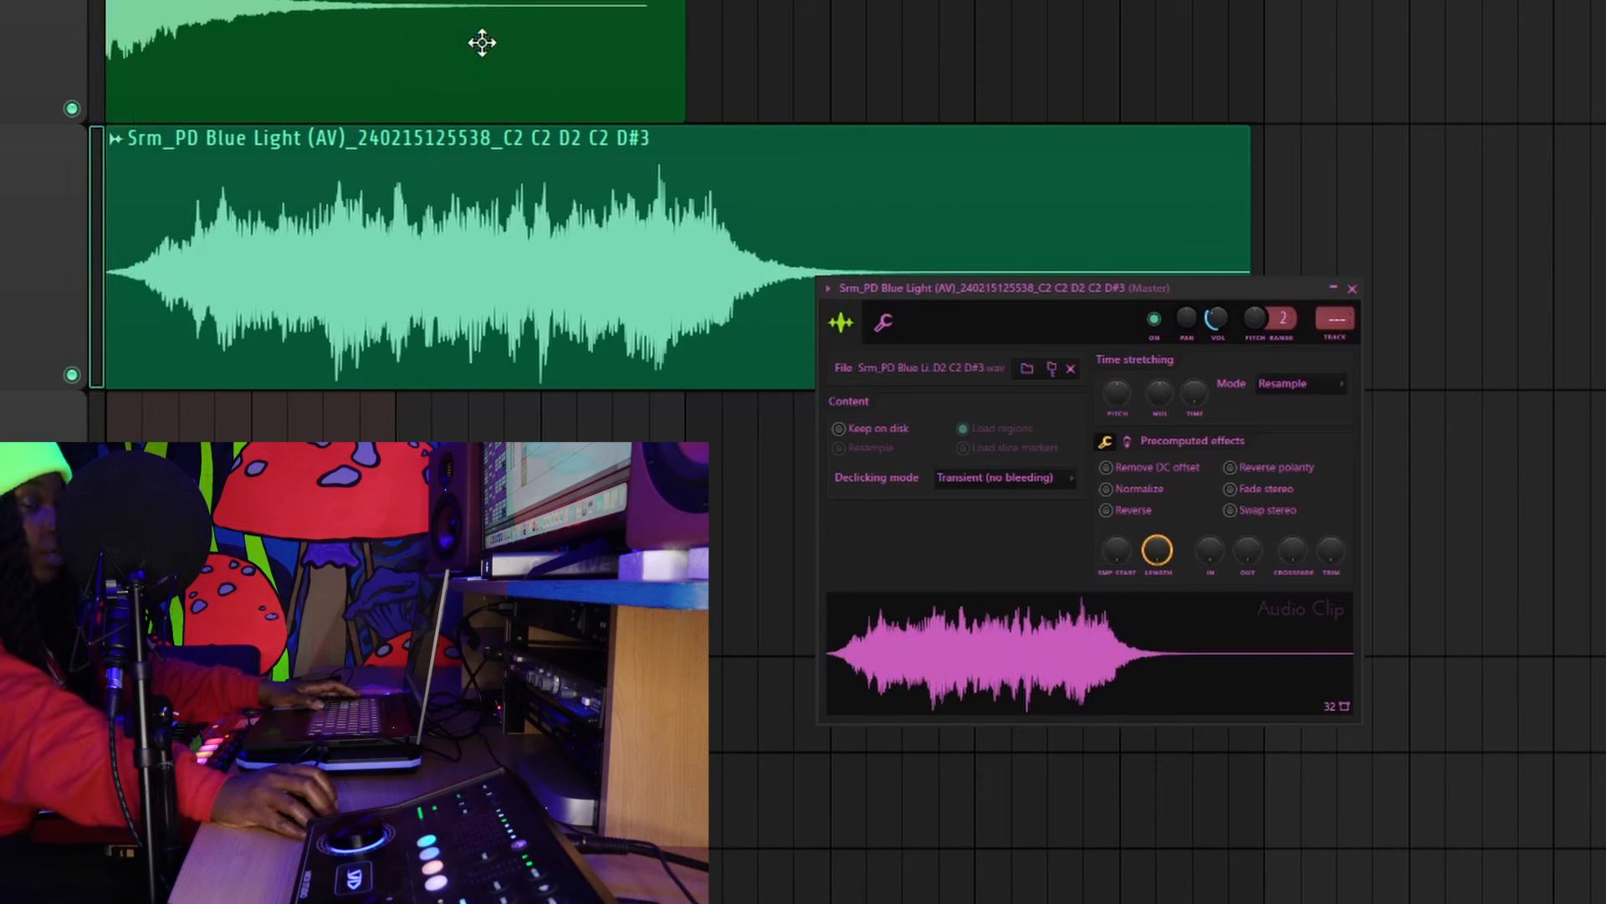
# Delete the audio clip above the PD Blue Light clip and extend the playlist's time selection to twice its length
pyautogui.rightClick(481, 40)
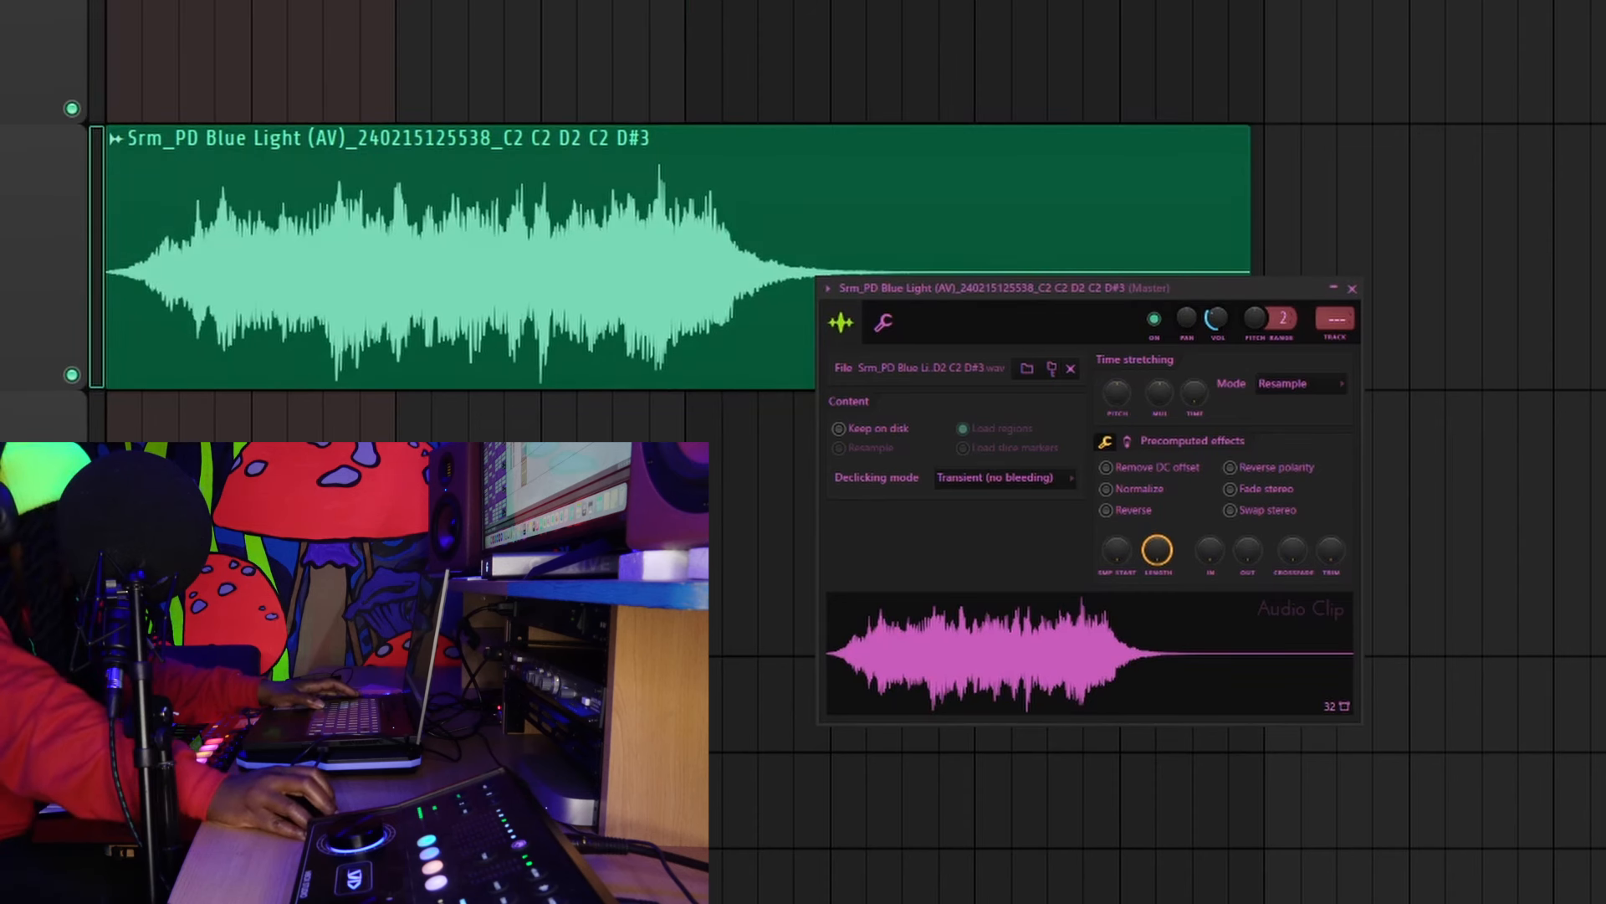
pyautogui.moveTo(396, 1); pyautogui.dragTo(612, 2)
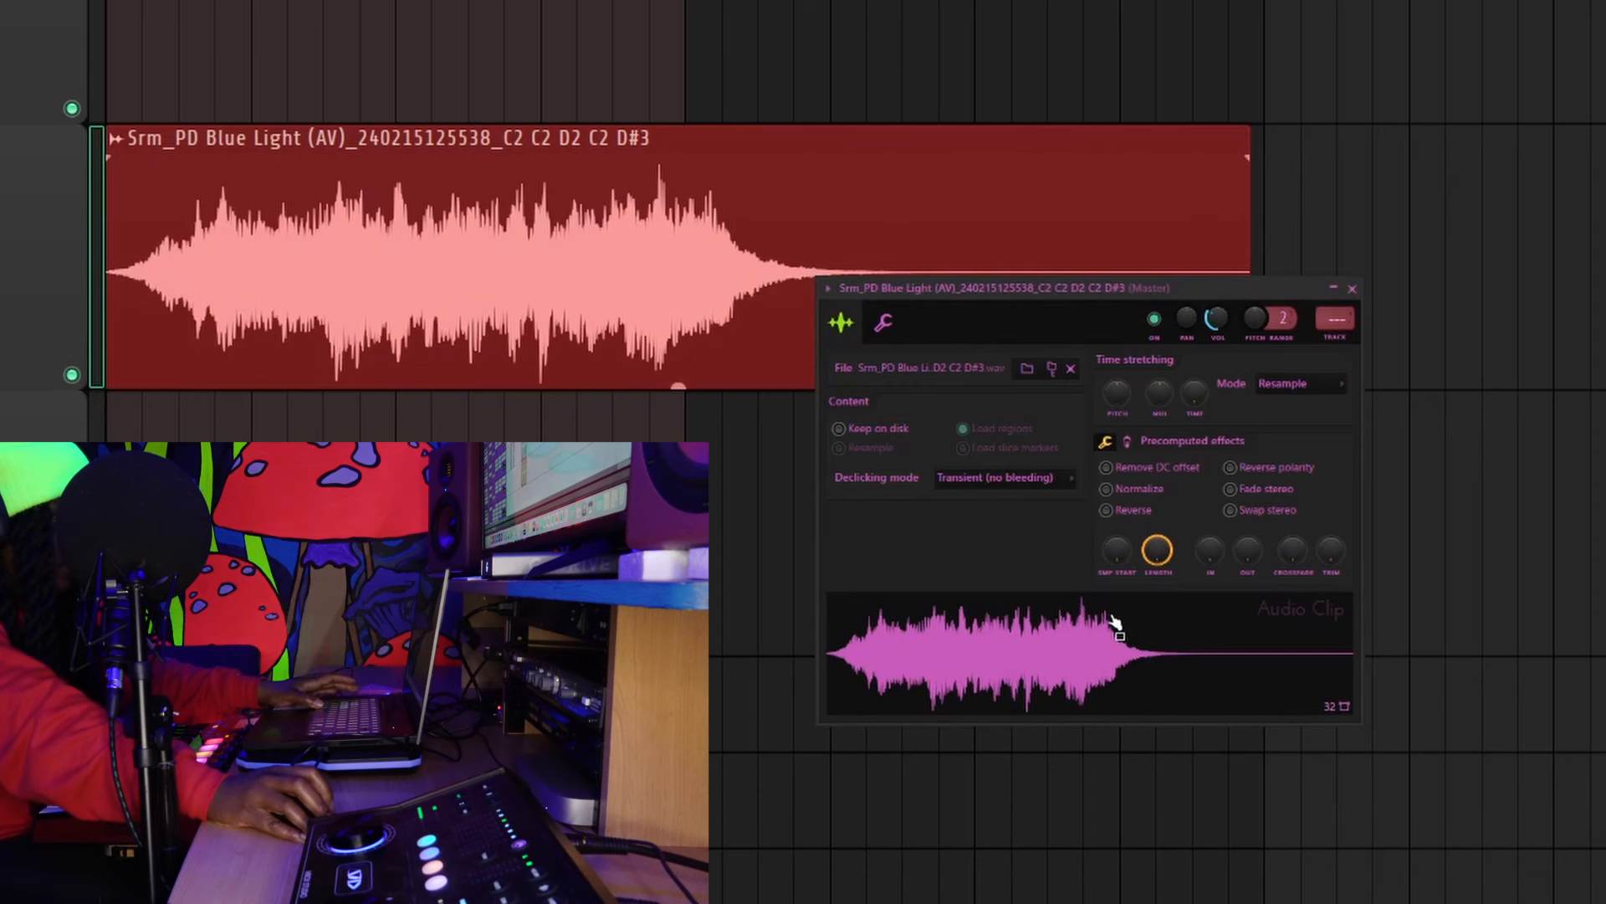
pyautogui.click(1352, 289)
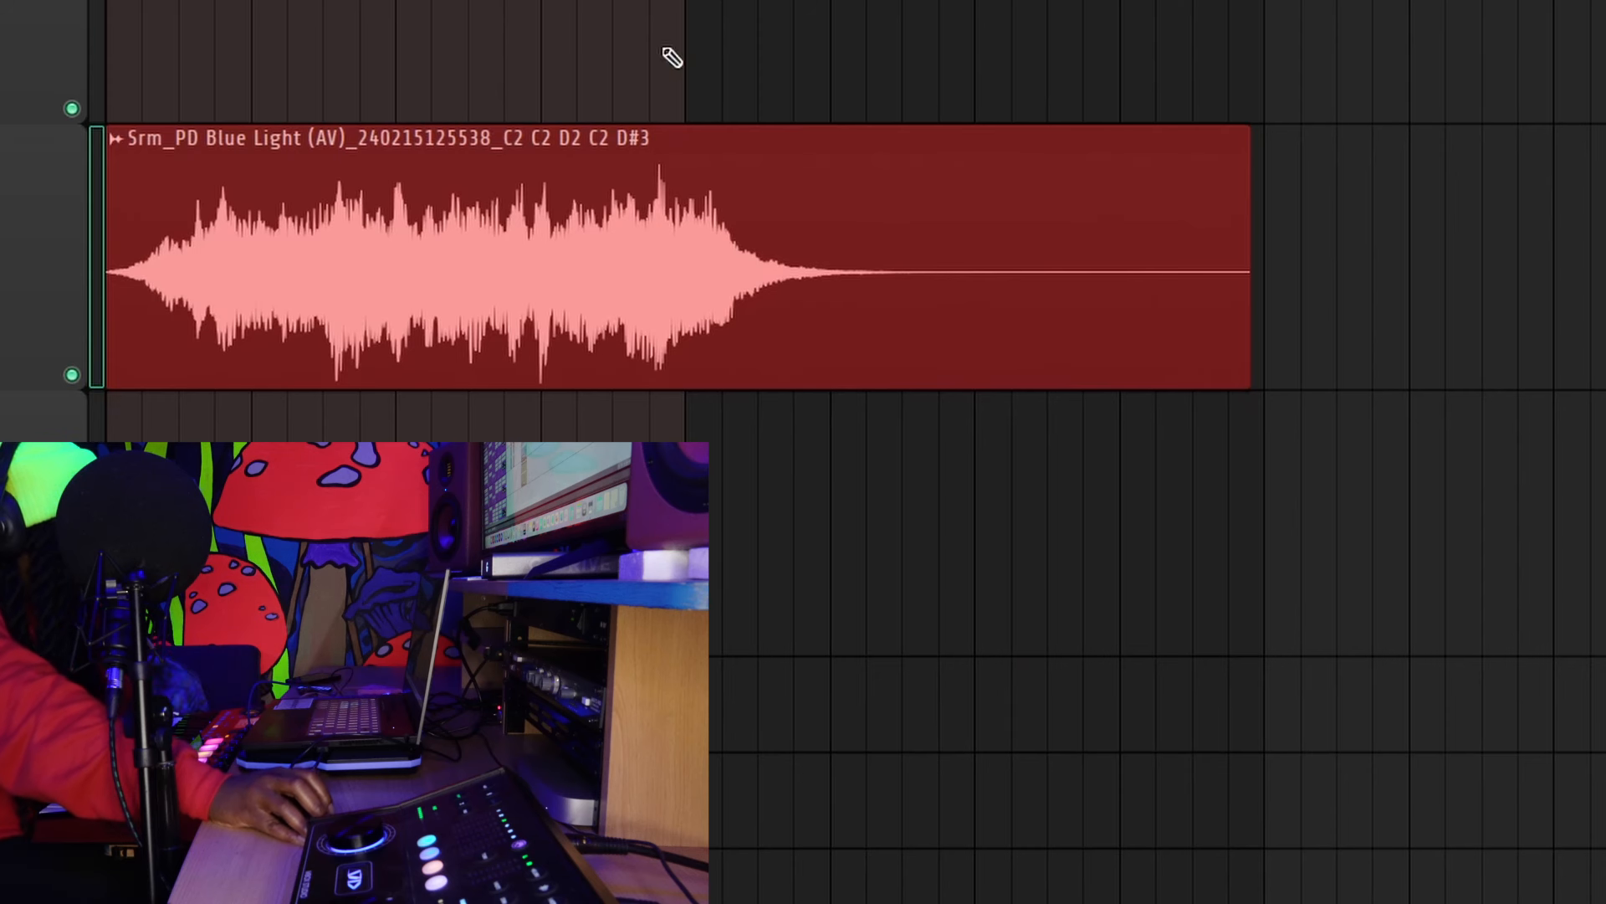
# Switch the channel rack to the Unsorted group with Serum selected and close the PD Blue Light clip's settings
pyautogui.doubleClick(335, 266)
pyautogui.press('F6')
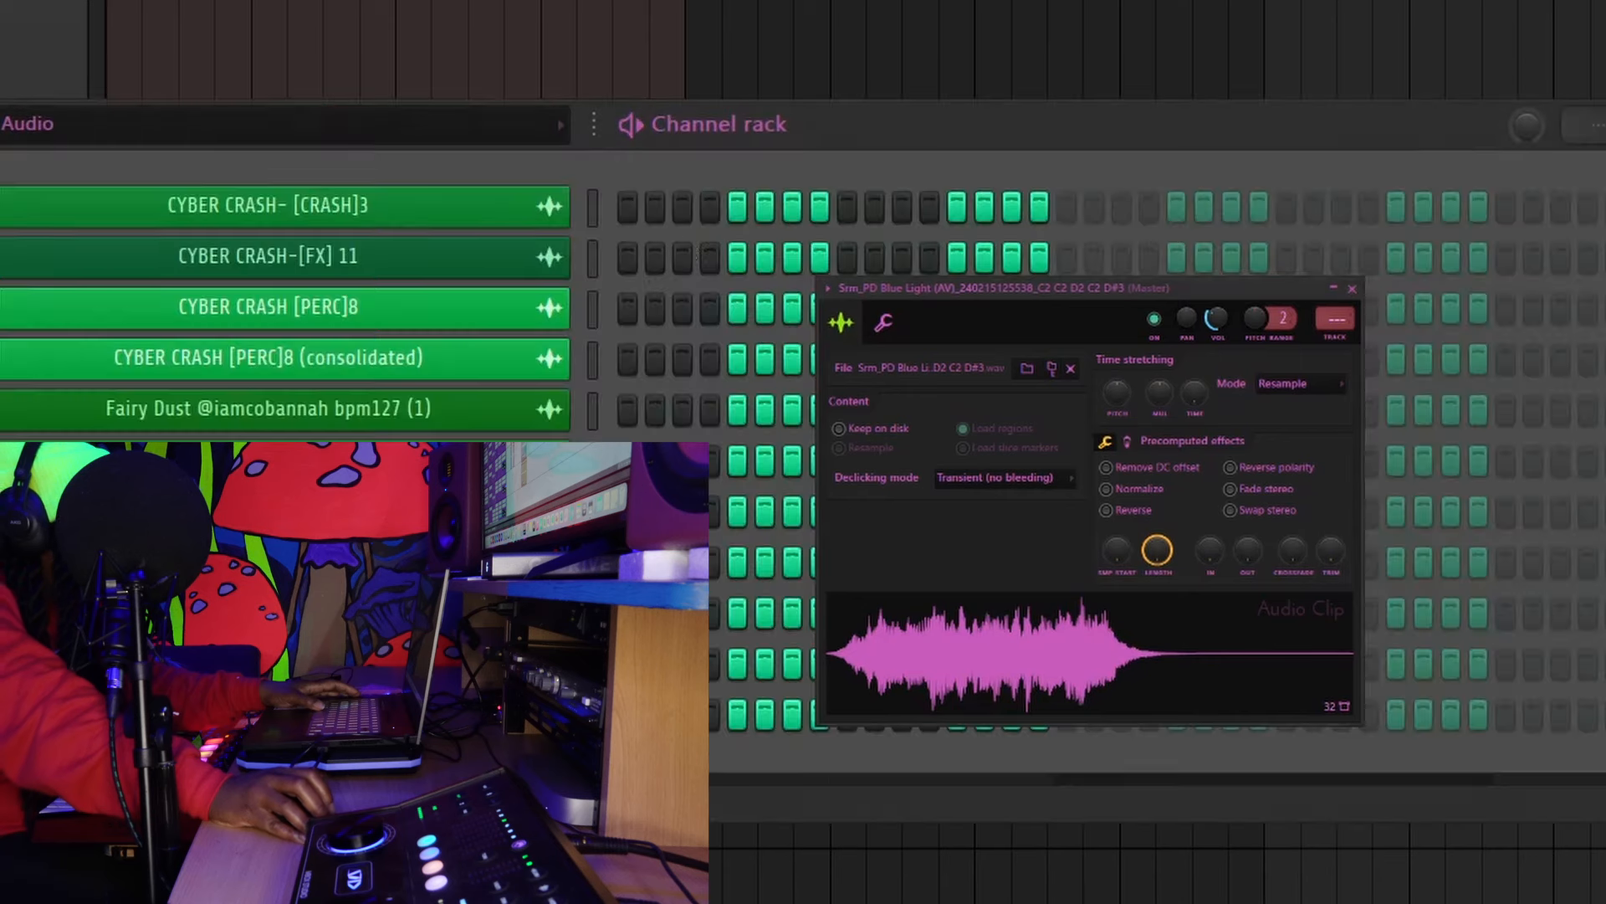
pyautogui.click(275, 136)
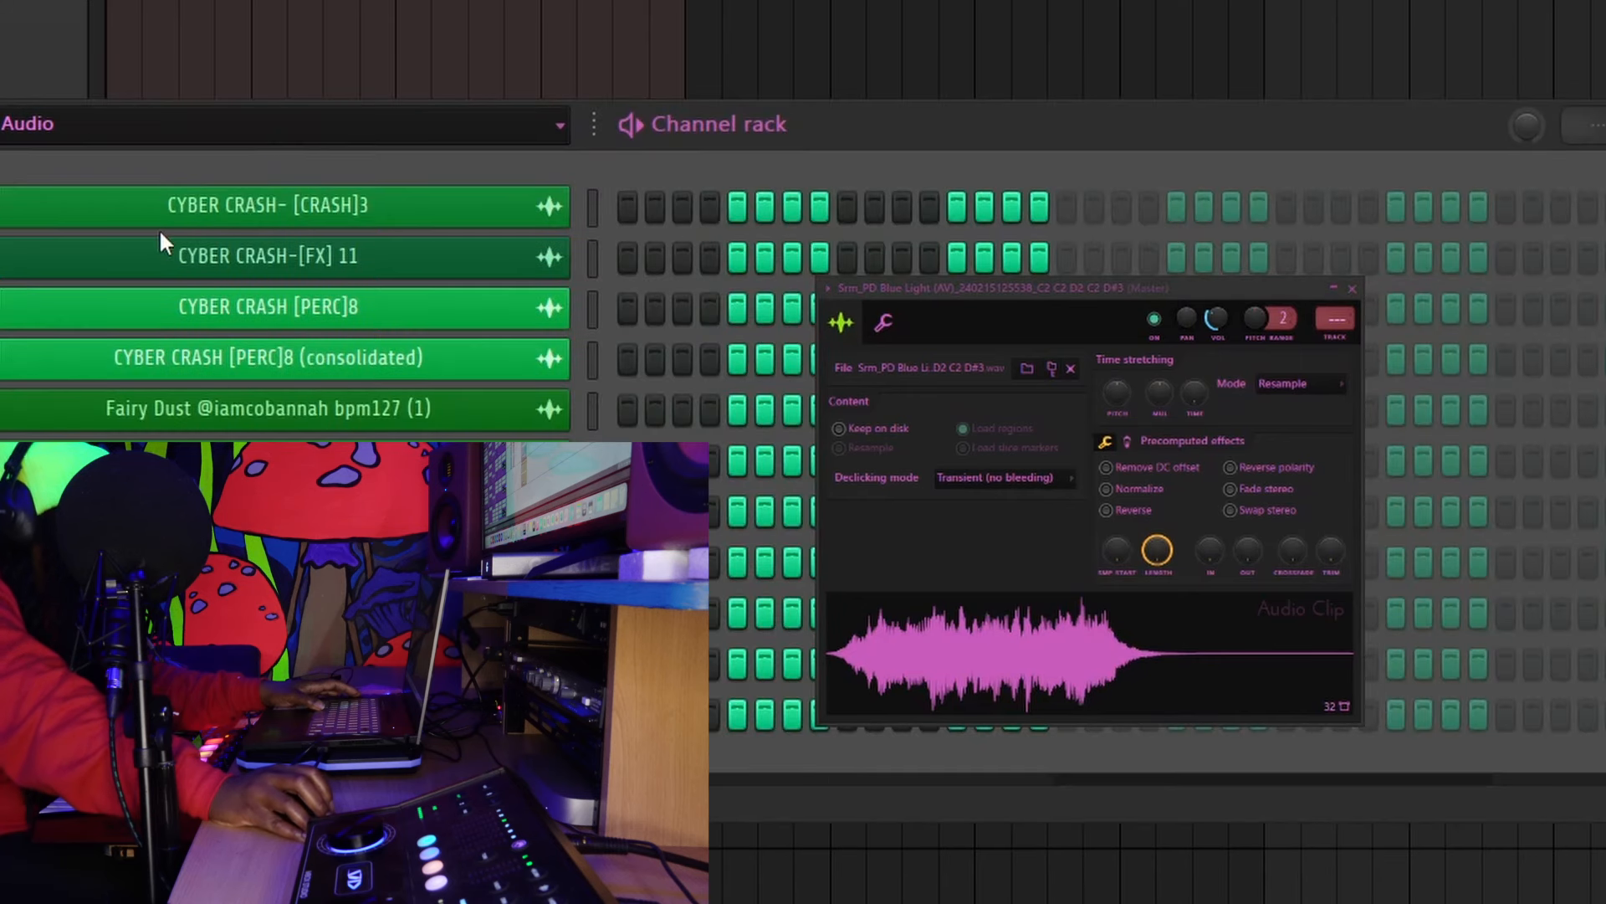
pyautogui.click(159, 228)
pyautogui.click(144, 360)
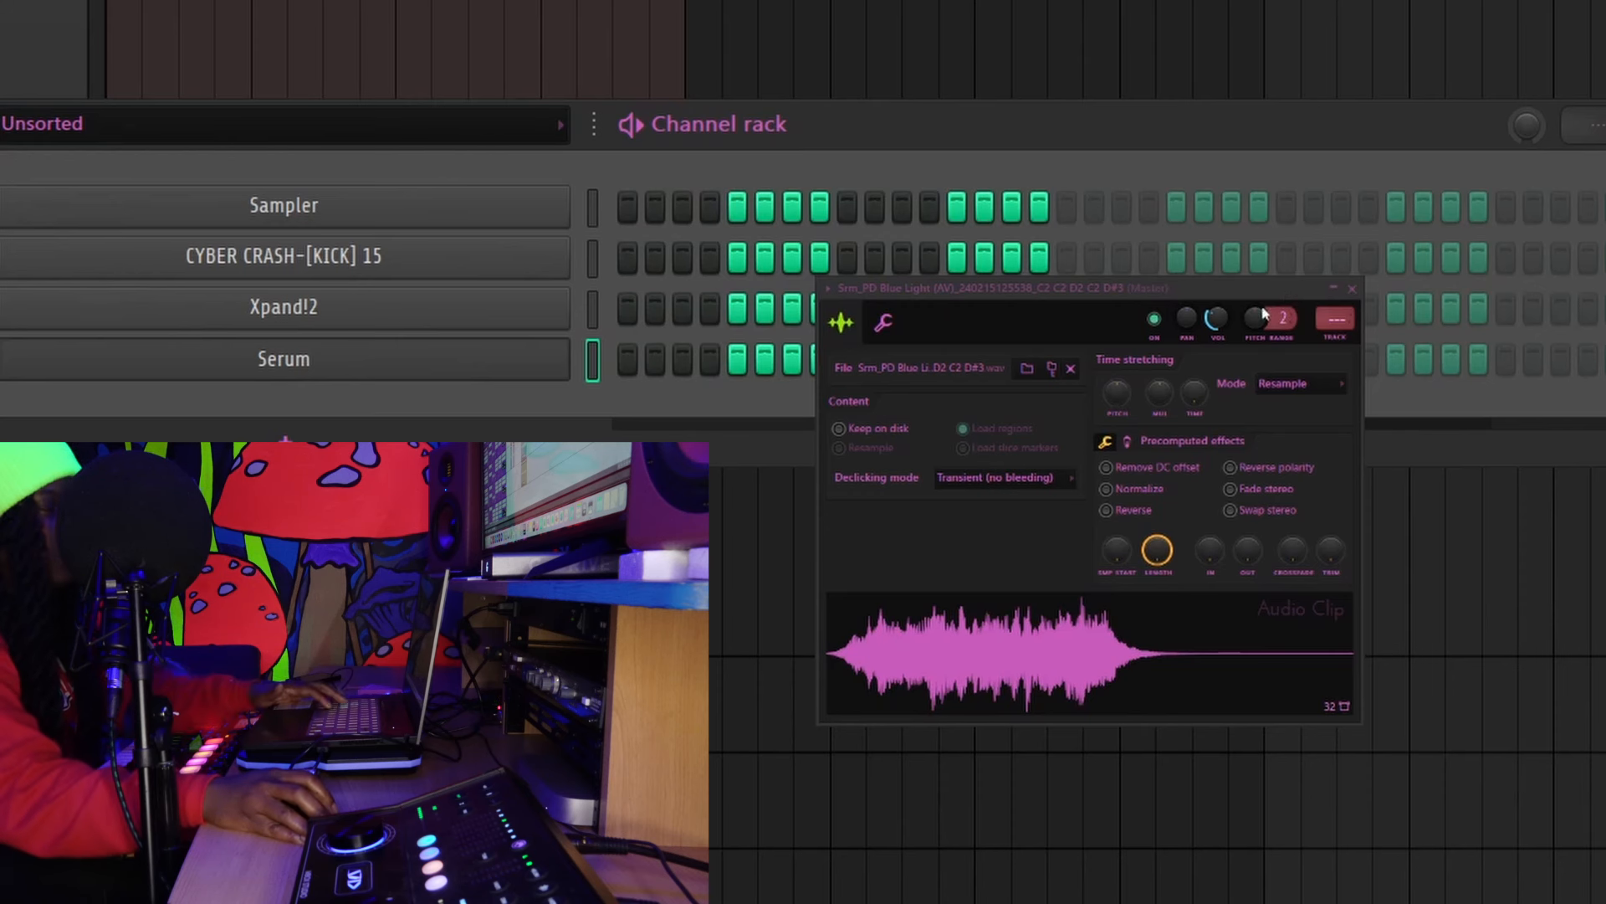
pyautogui.click(1342, 284)
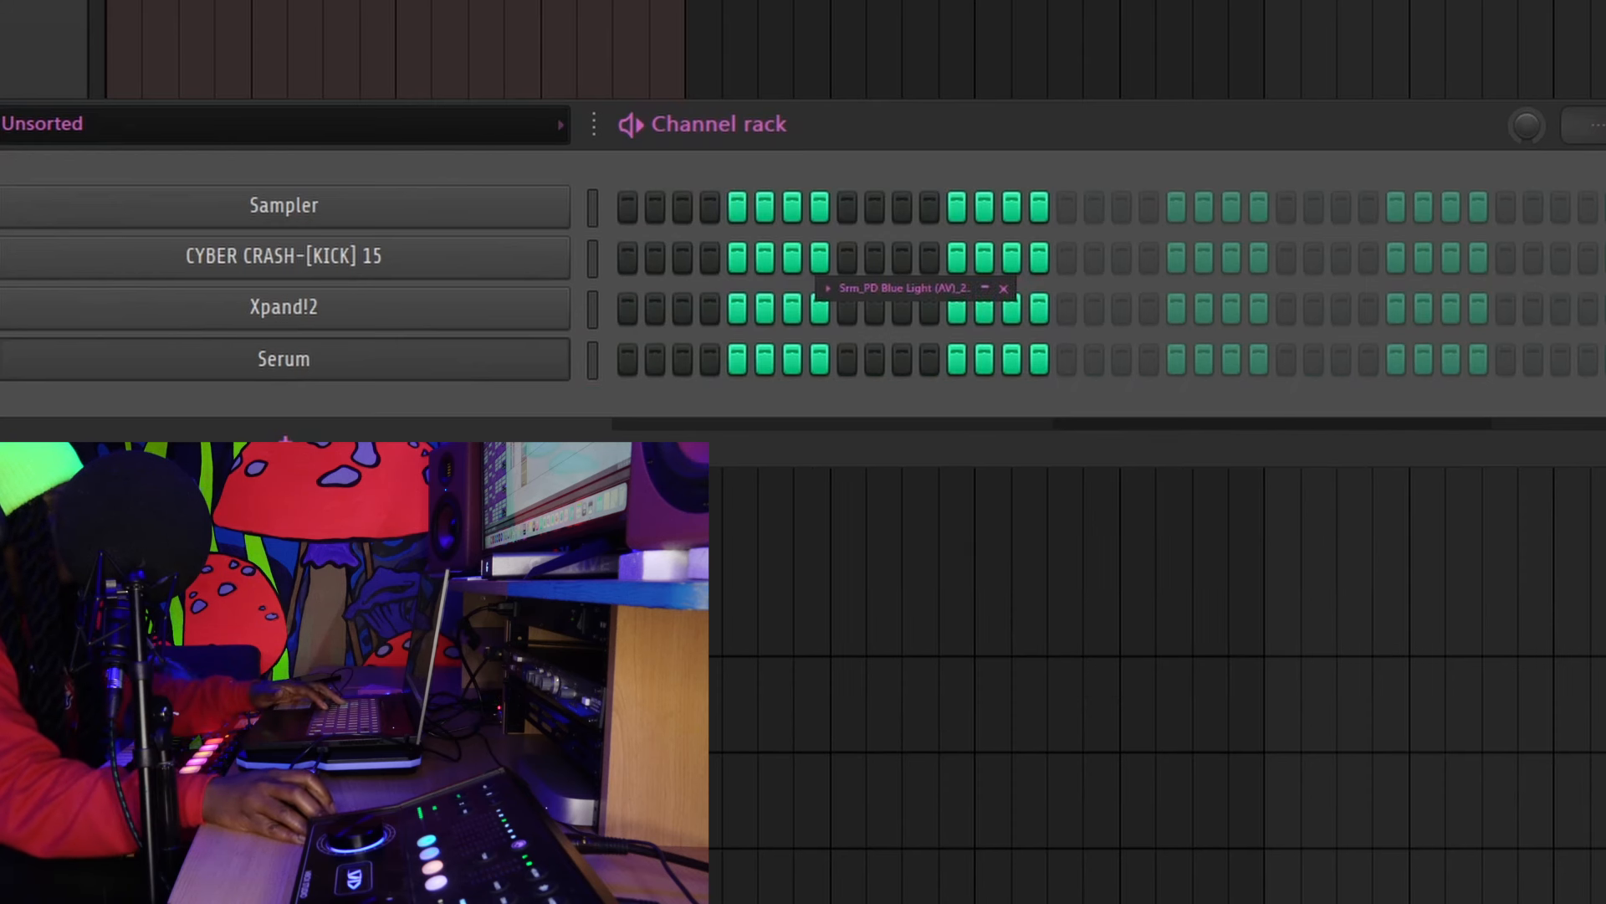